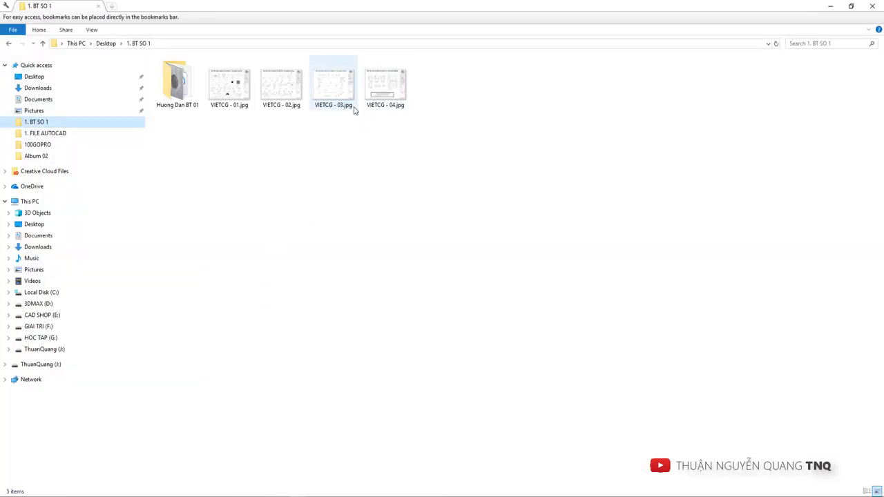
Open VIETCG - 03.jpg from the 1. BT SO 1 folder in Photos
double_click(321, 104)
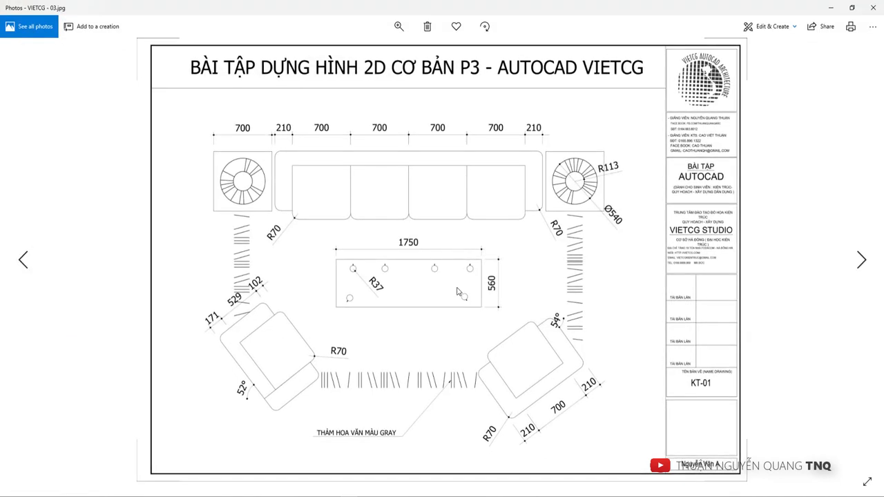
Flip through VIETCG sheets 01 to 04, then return to the P3 living-room sheet
click(23, 260)
click(23, 259)
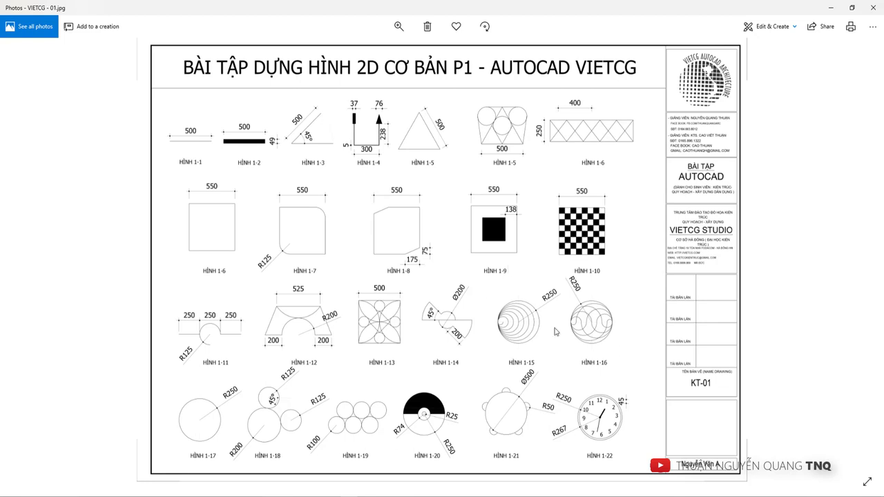
click(862, 261)
click(862, 261)
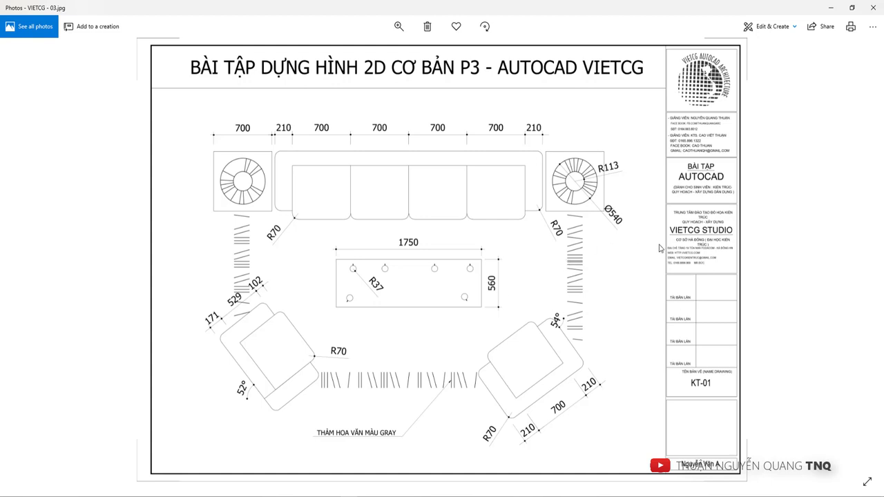
click(861, 259)
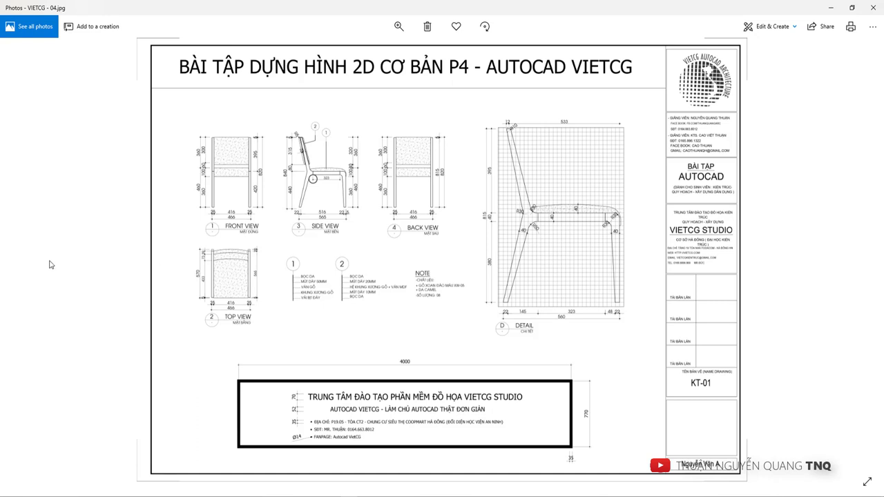
click(24, 259)
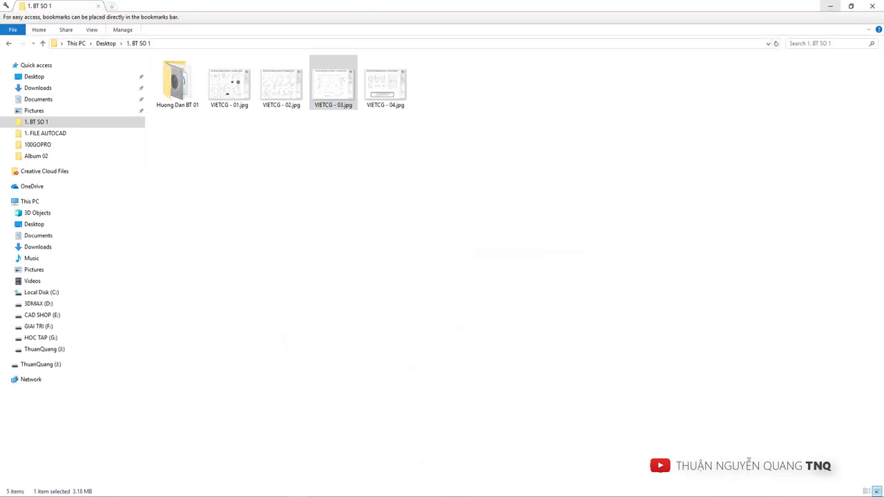
Reopen VIETCG - 03.jpg in Photos, then switch to AutoCAD 2018's Start tab
key(Return)
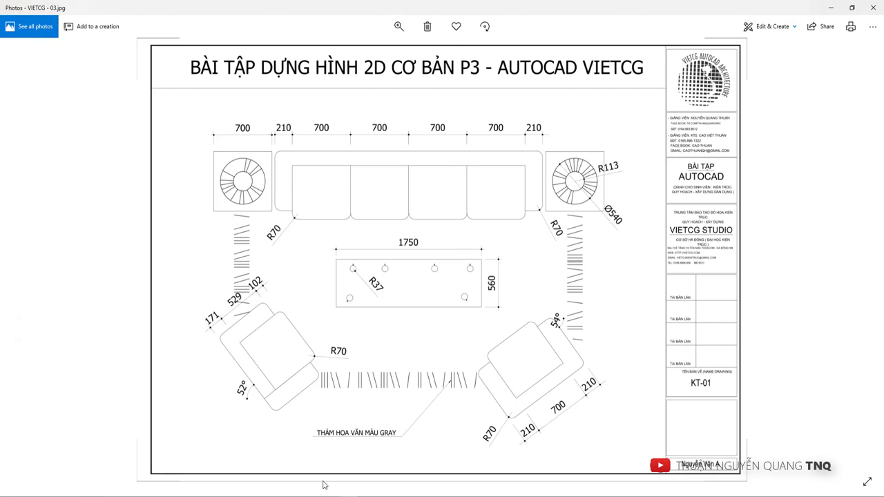
key(alt+Tab)
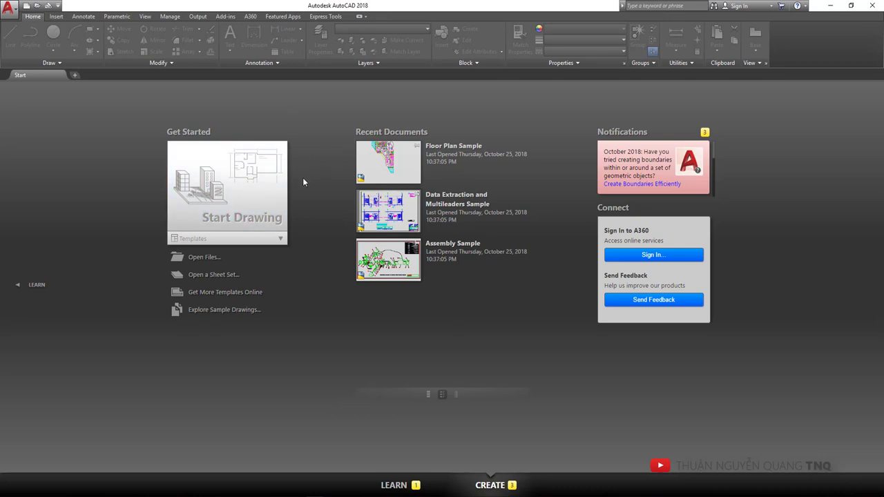
Start a new blank Drawing1 and pan the view so the origin sits at lower left
click(235, 211)
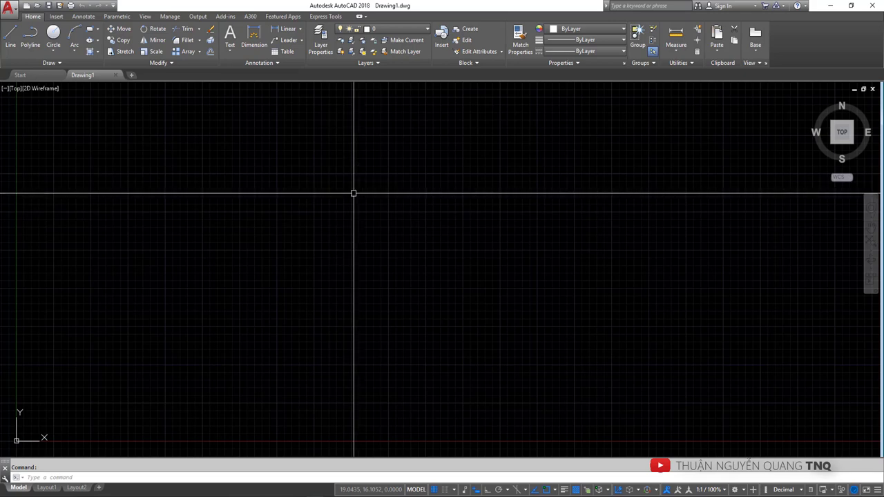
scroll(438, 205, down, 2)
middle_drag(438, 205, 374, 237)
middle_drag(462, 223, 375, 207)
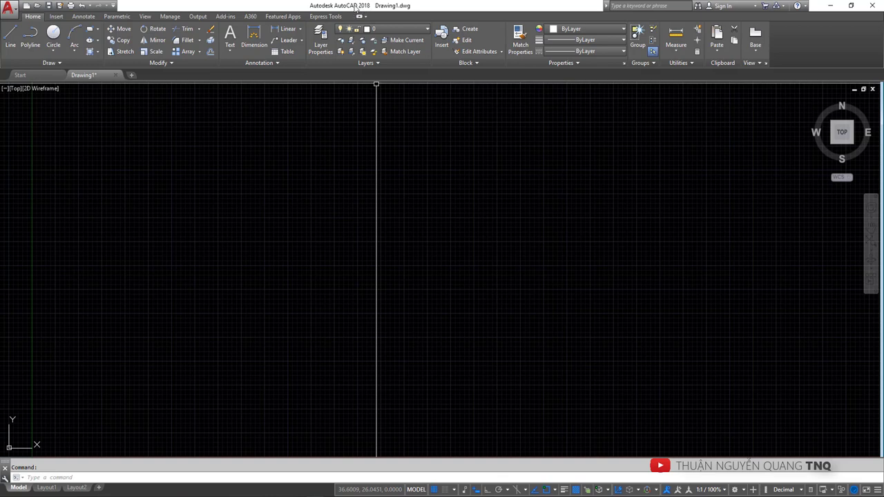
middle_drag(325, 105, 351, 173)
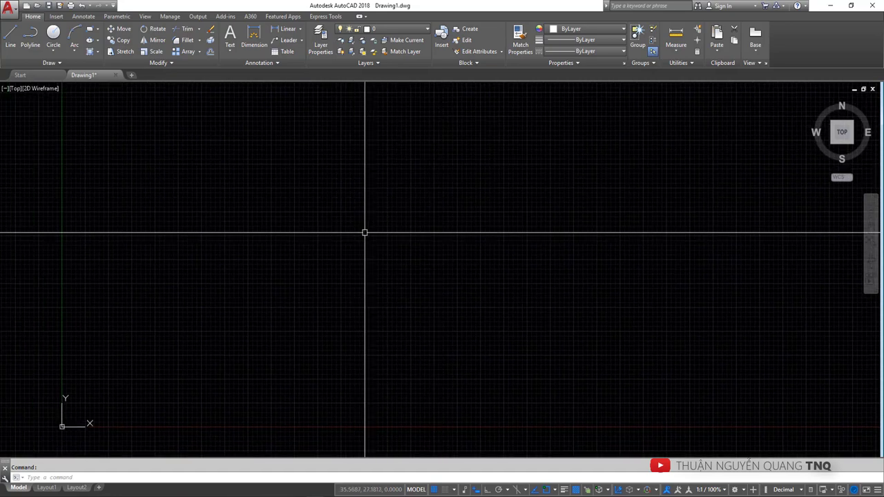
scroll(400, 221, up, 2)
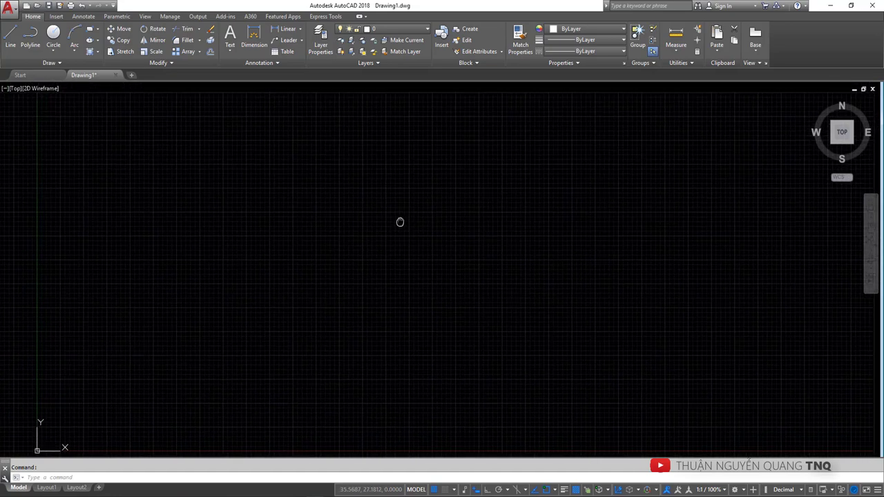
scroll(324, 207, down, 2)
scroll(256, 221, down, 2)
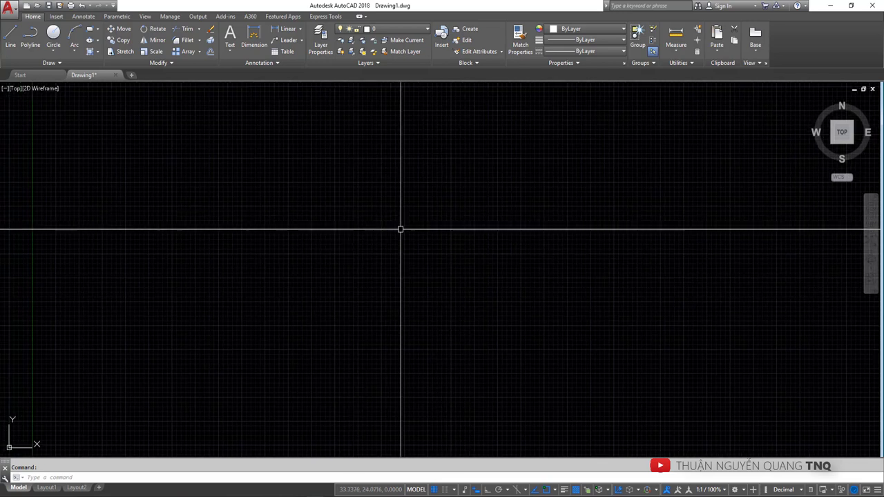
Turn off the grid, then set a black model-space background and adjust the crosshair size
key(F7)
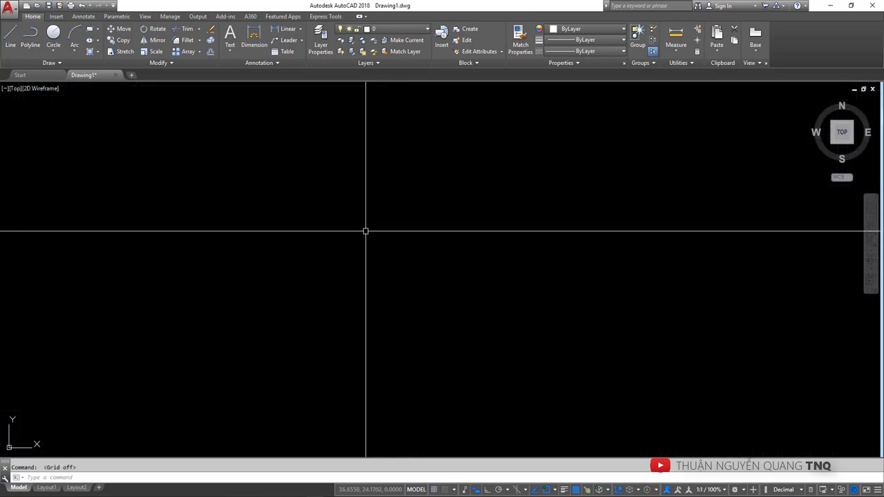
text(op)
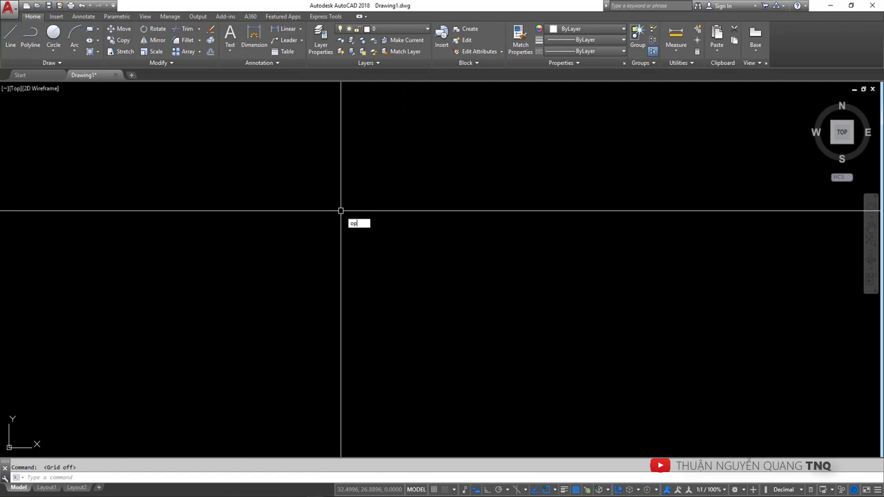
key(Return)
click(312, 143)
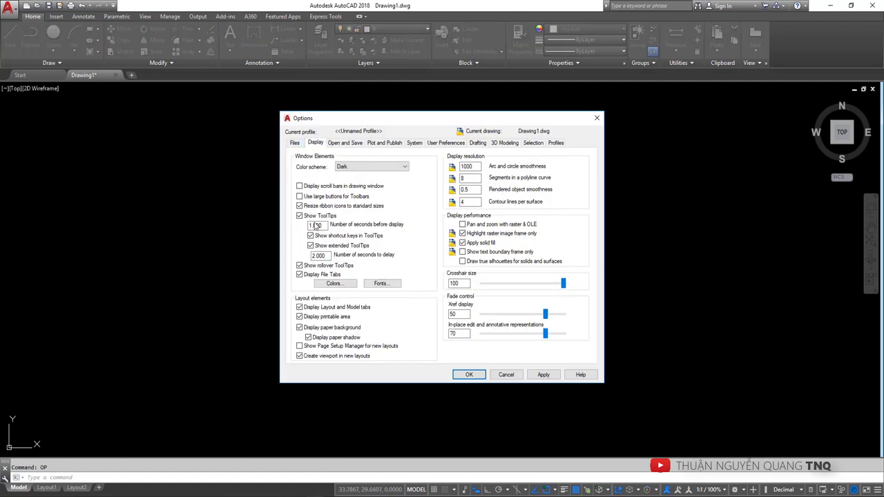
click(334, 284)
click(536, 149)
click(508, 212)
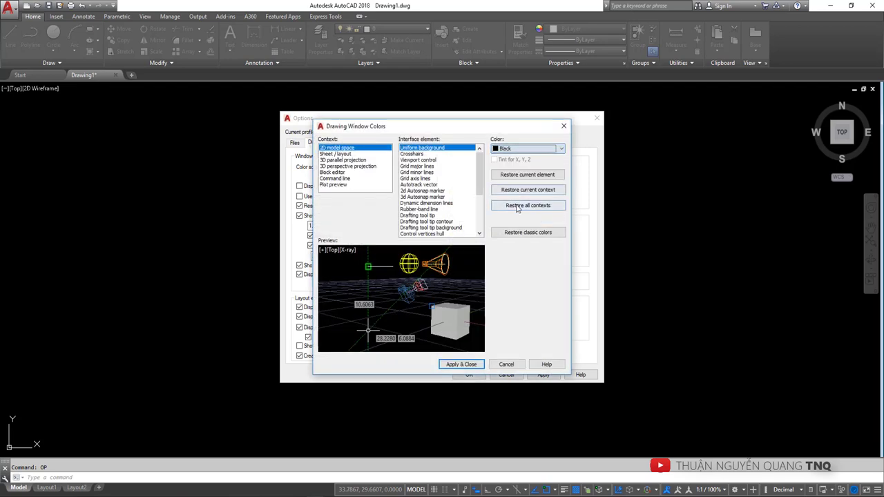
click(461, 364)
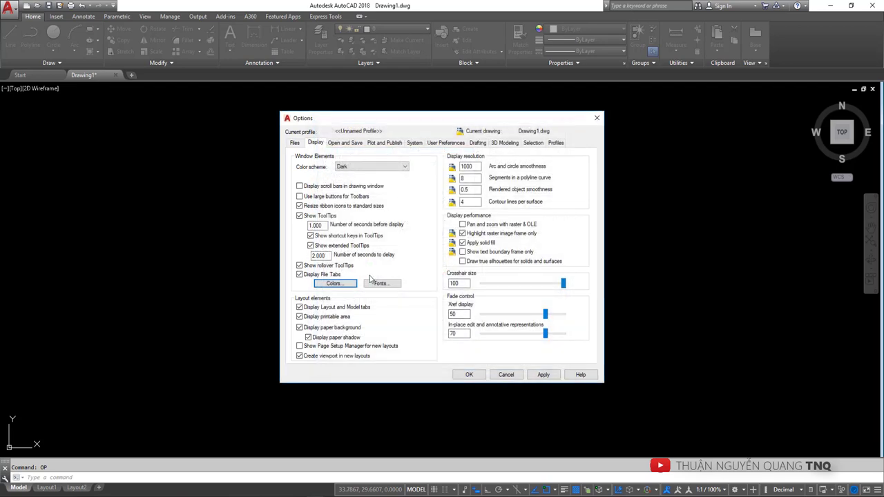
drag(563, 283, 611, 315)
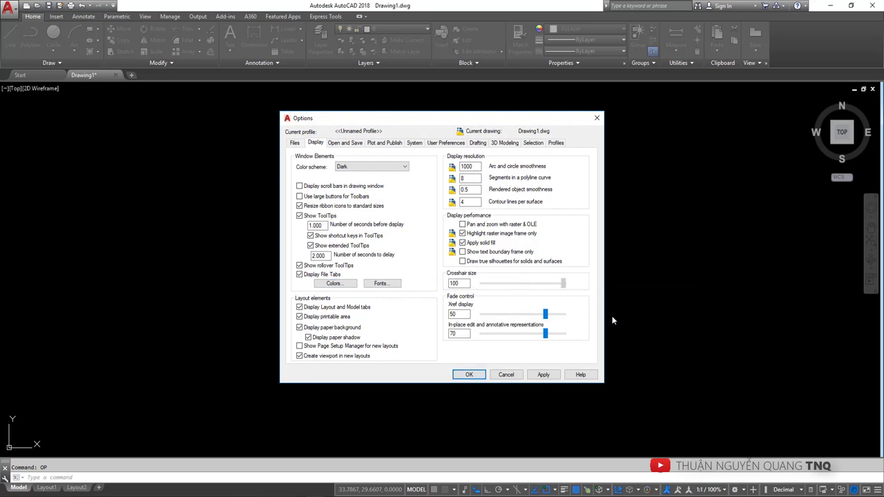
click(542, 375)
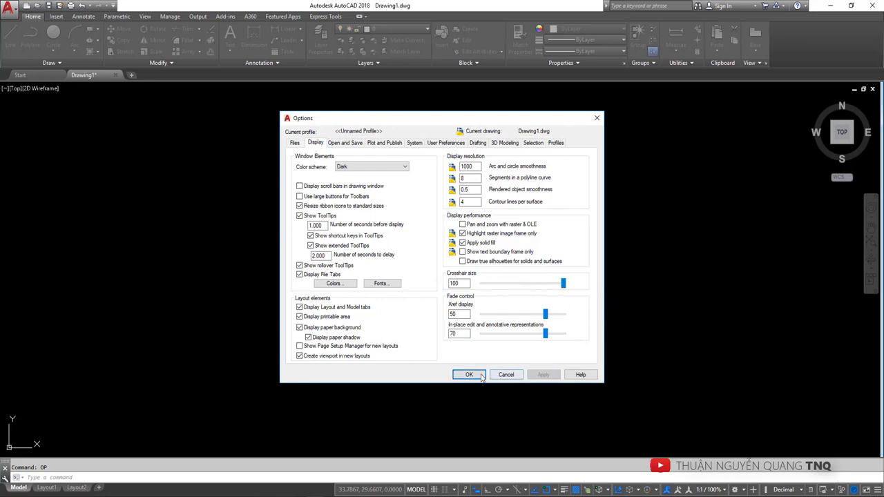
Adjust the AutoSnap marker size and set the default save format to AutoCAD 2004/LT2004
click(477, 142)
drag(350, 262, 353, 267)
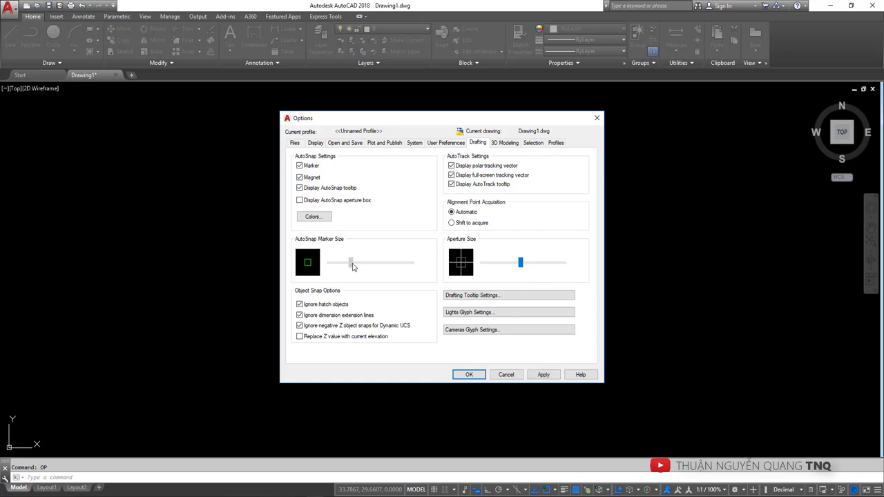
click(536, 146)
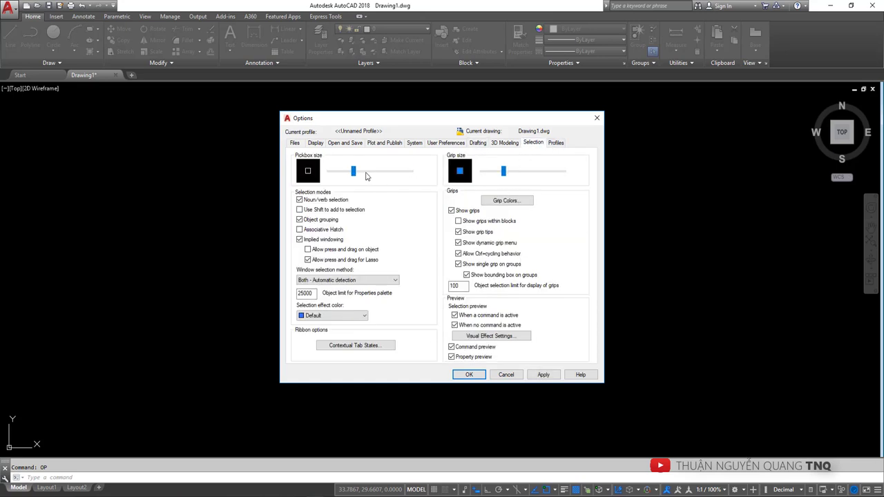
click(335, 142)
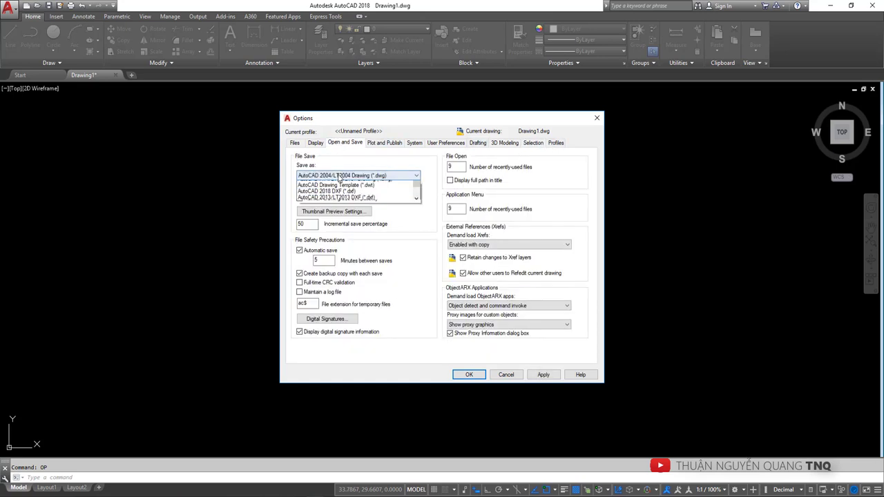
click(338, 175)
click(349, 184)
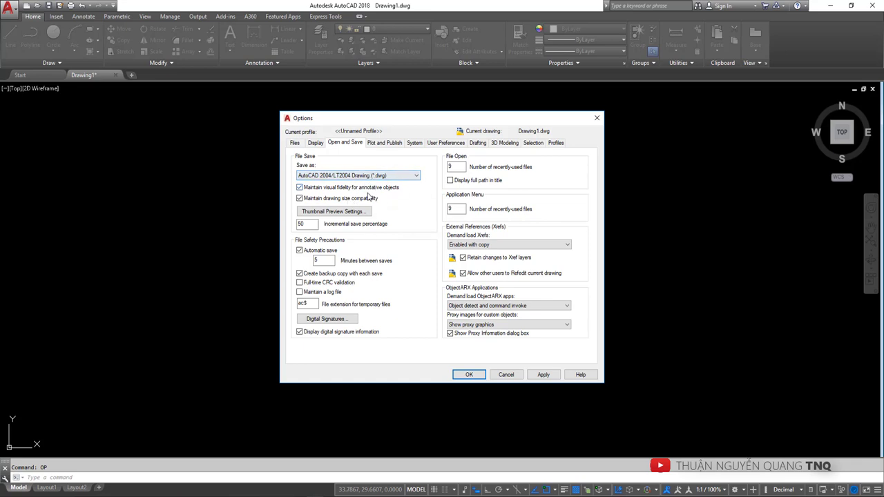
click(530, 373)
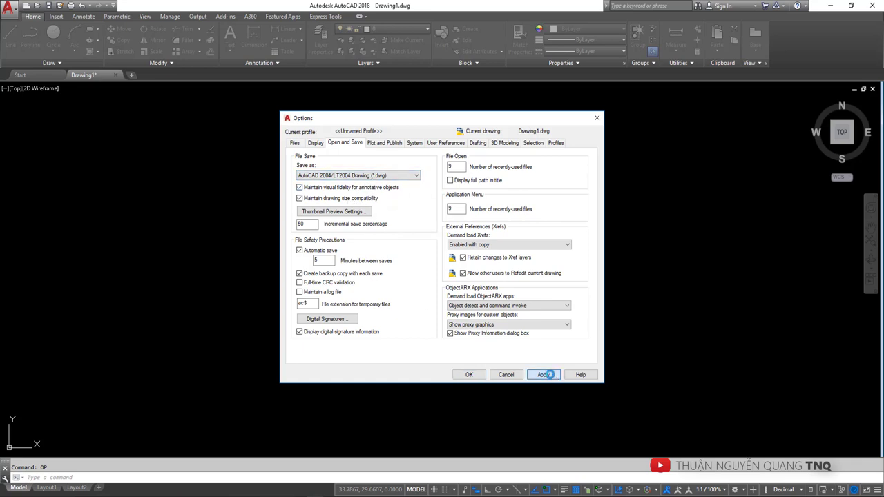
click(469, 374)
Confirm the object snap settings and drag two test selection windows in the drawing
text(c)
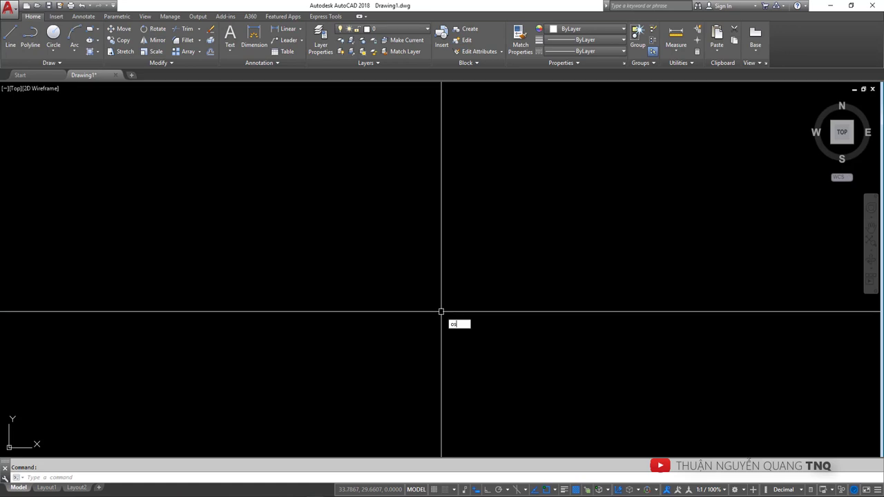
key(Return)
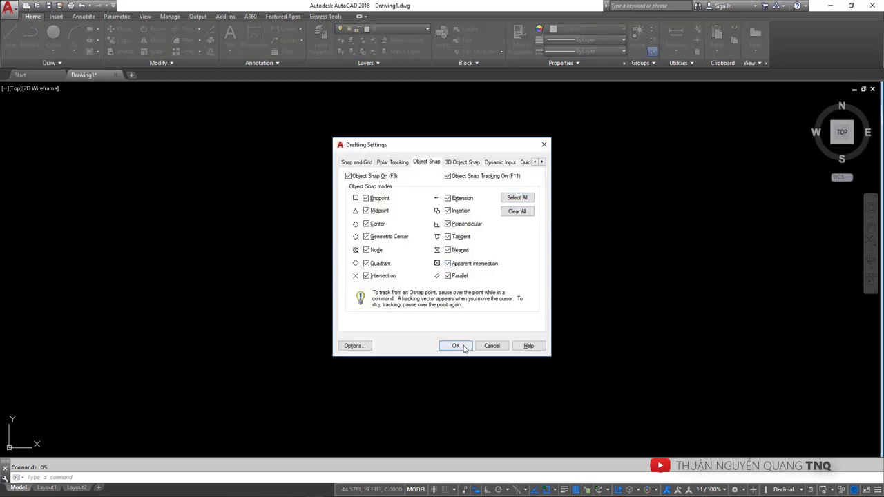
click(456, 346)
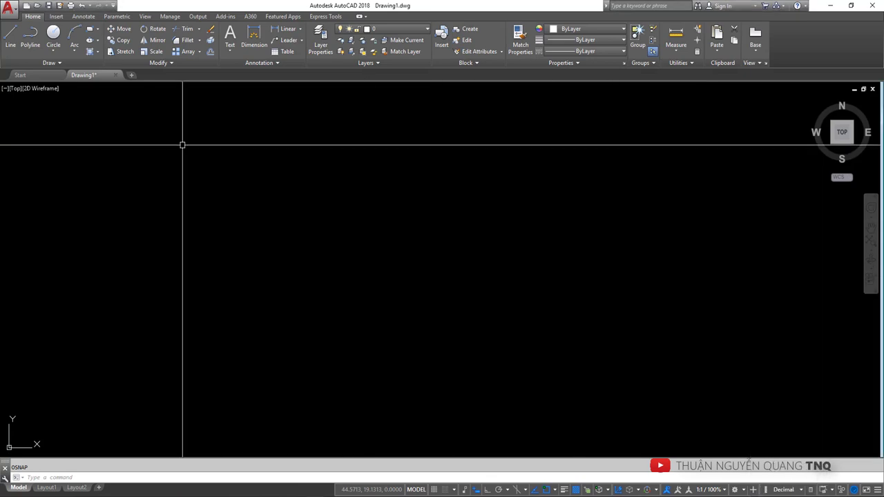
click(693, 363)
click(195, 163)
click(134, 124)
click(527, 291)
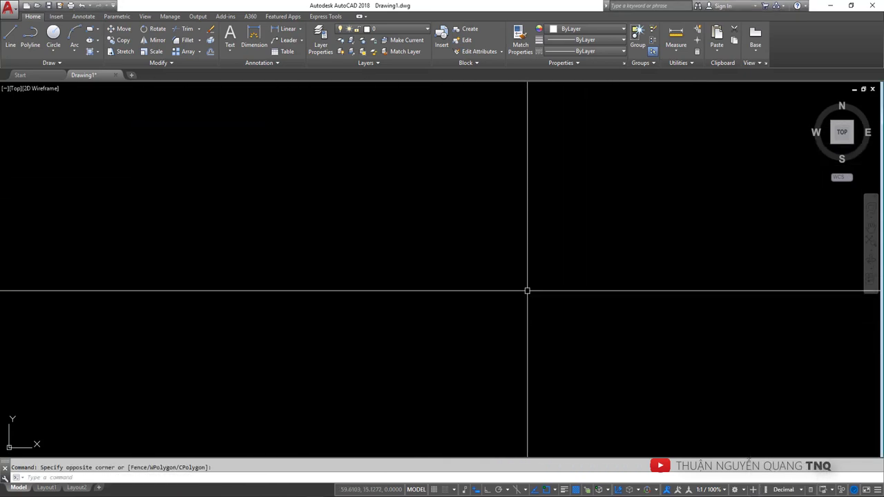
scroll(268, 311, down, 5)
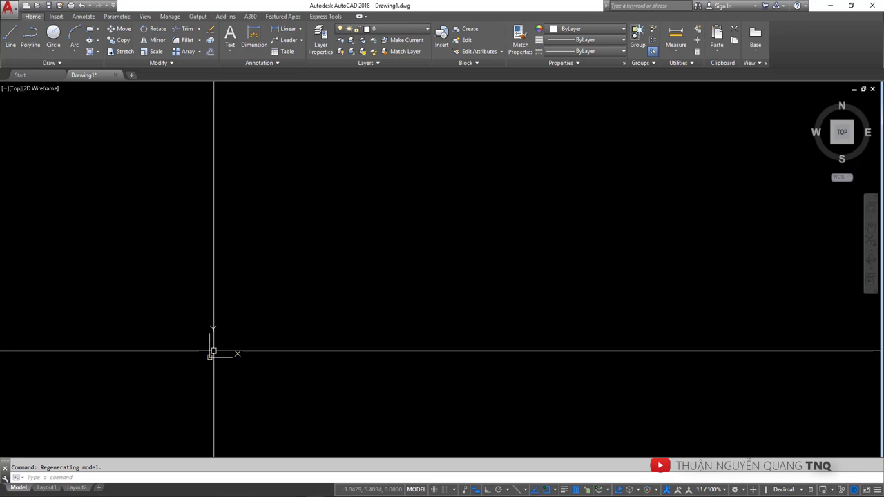
Turn off 'Display at UCS origin point' in the UCS settings
text(uc)
key(Return)
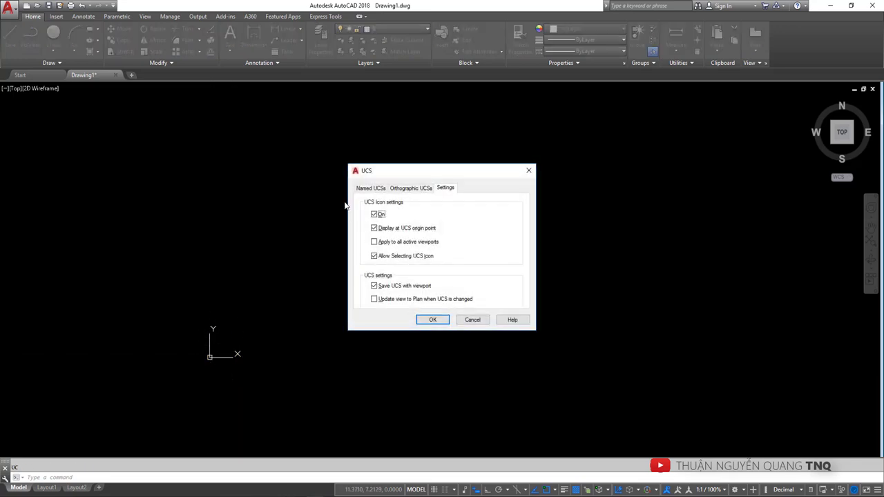
click(373, 227)
click(432, 320)
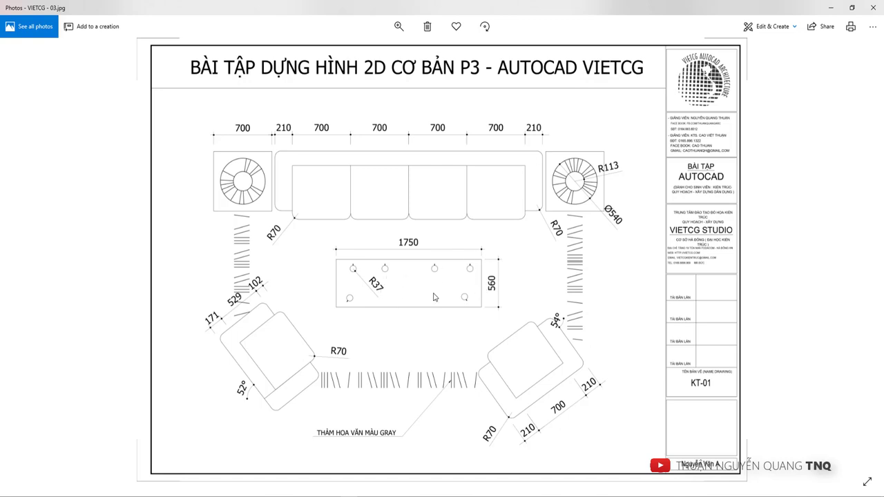
key(alt+Tab)
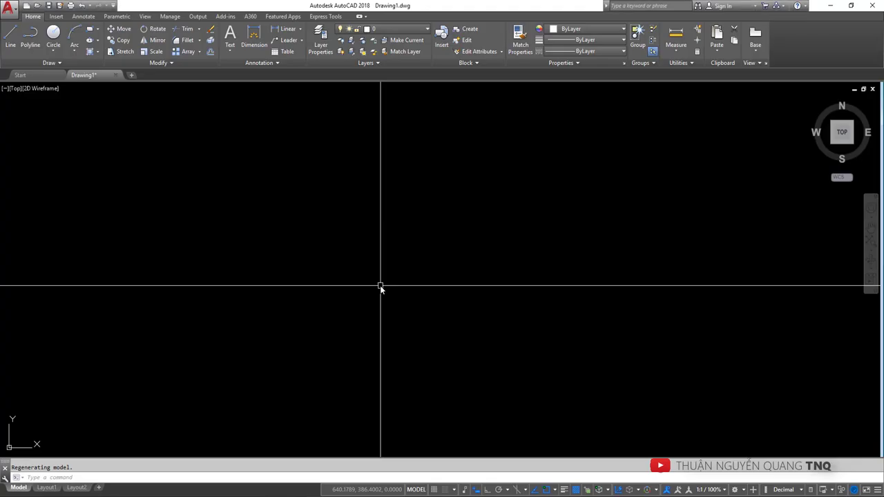
key(alt+Tab)
key(alt+Tab)
key(alt+Tab)
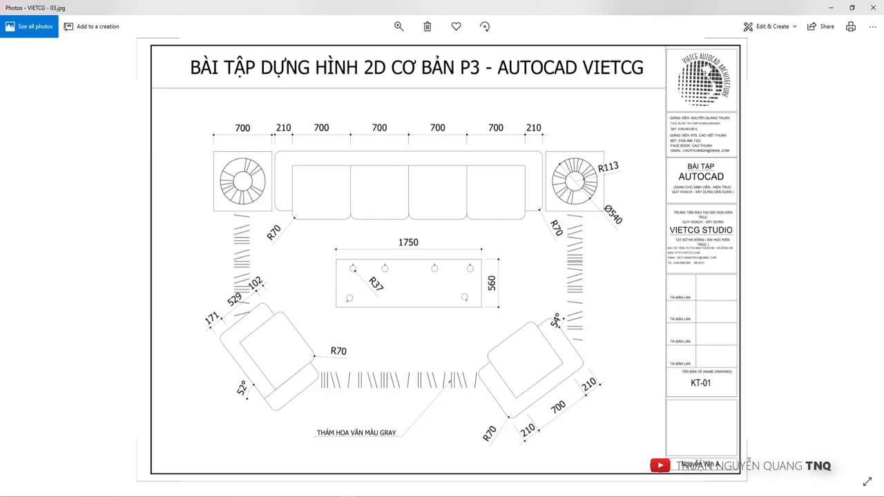
key(alt+Tab)
key(alt+Tab)
key(alt+Tab)
key(alt+Tab)
key(alt+Tab)
key(alt+Tab)
key(alt+Tab)
key(alt+Tab)
key(alt+Tab)
key(alt+Tab)
key(alt+Tab)
key(alt+Tab)
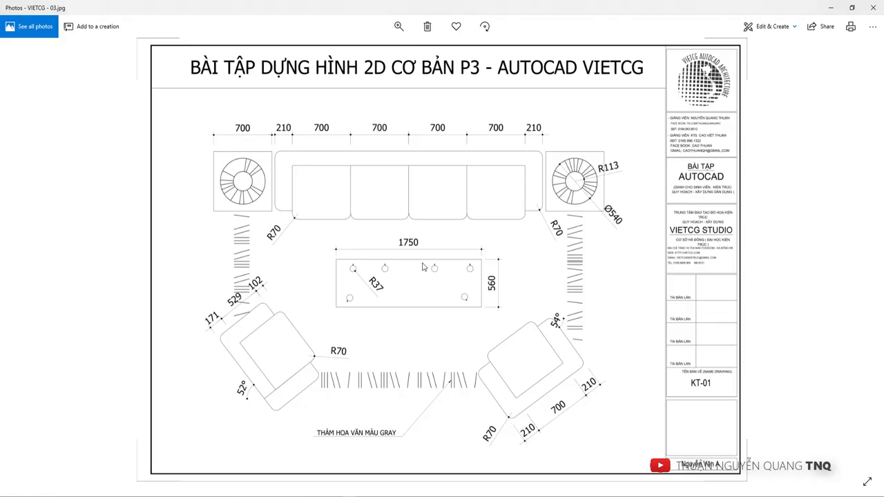
key(alt+Tab)
key(alt+Tab)
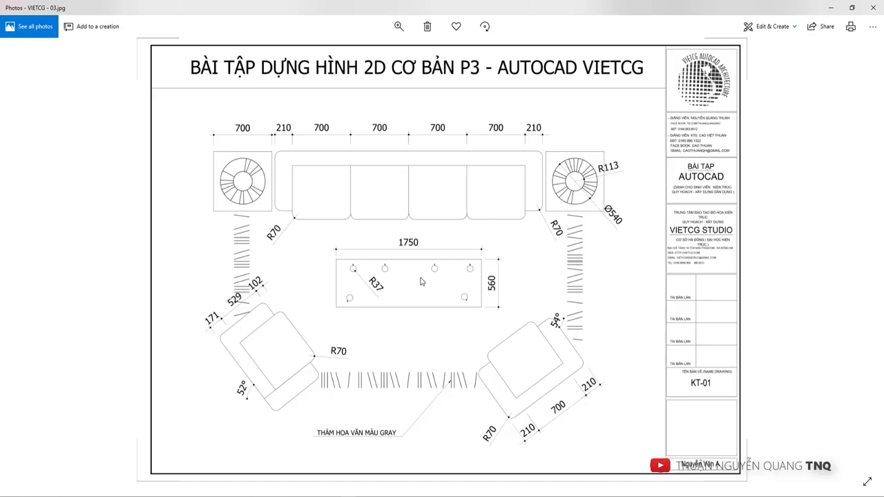
key(alt+Tab)
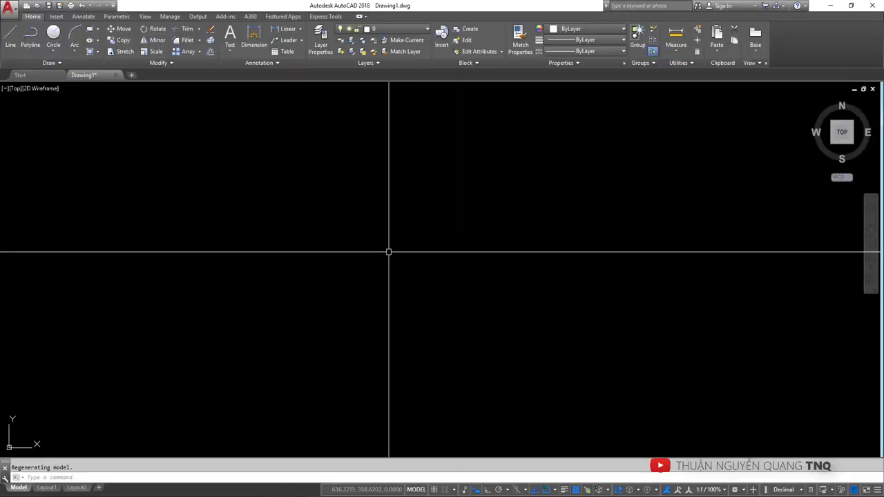
key(alt+Tab)
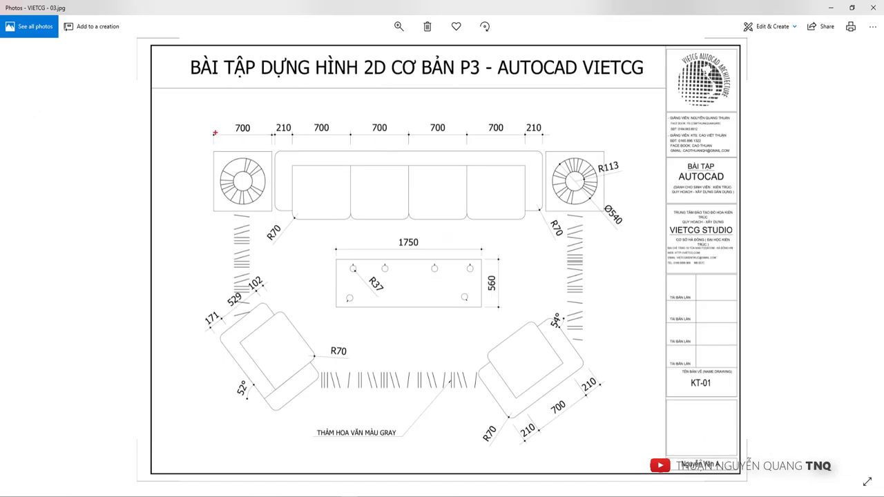
drag(194, 100, 627, 452)
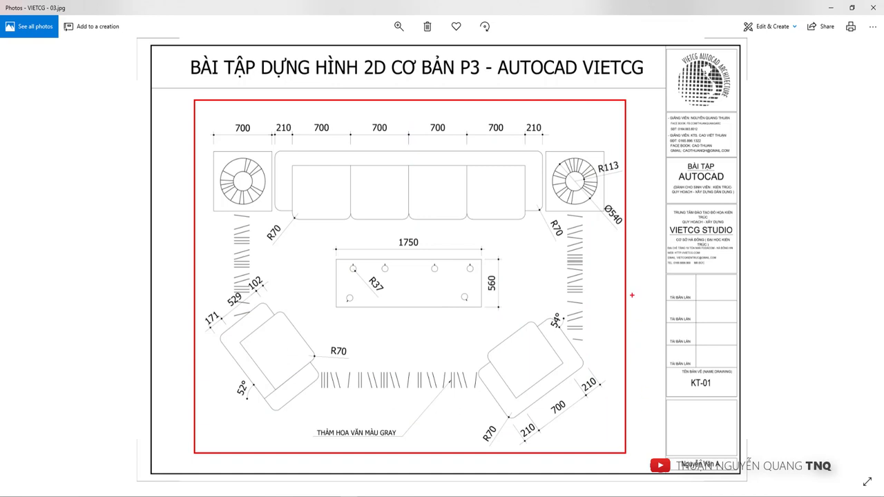
drag(595, 261, 776, 357)
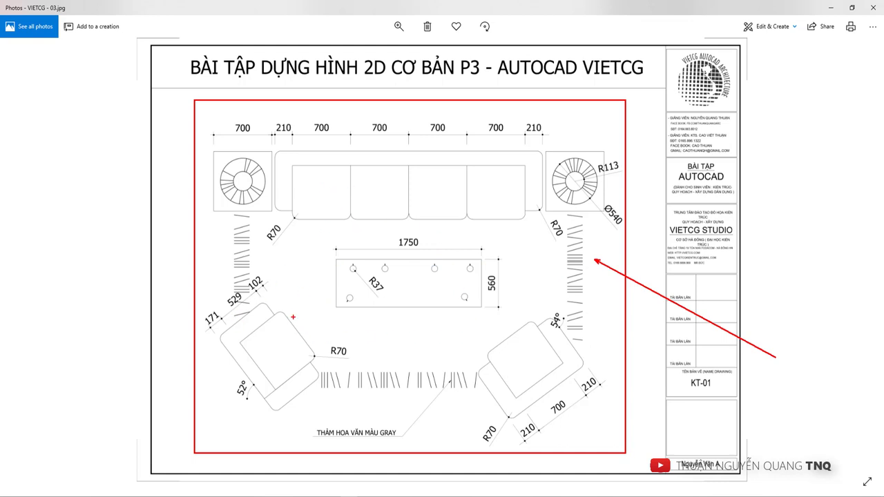
mouse_move(281, 308)
mouse_down()
mouse_move(249, 394)
mouse_move(279, 313)
mouse_up()
mouse_move(510, 319)
mouse_down()
mouse_move(536, 425)
mouse_move(532, 329)
mouse_up()
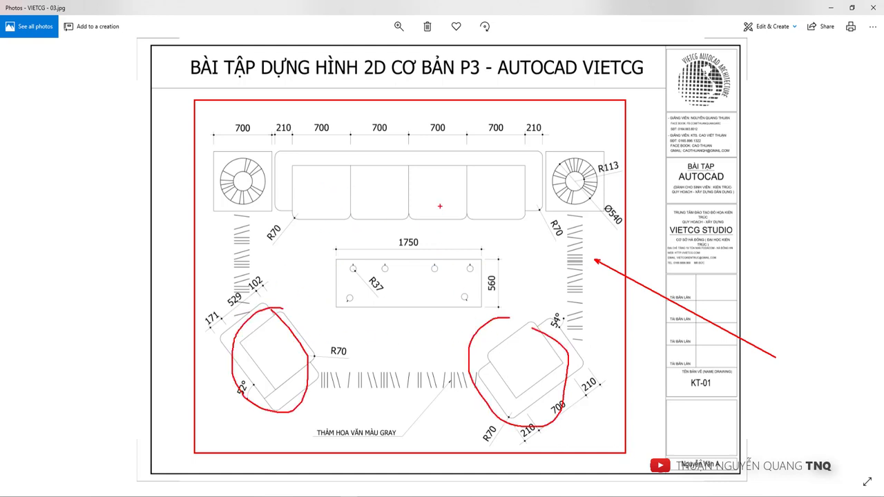
mouse_move(432, 140)
mouse_down()
mouse_move(420, 140)
mouse_move(352, 208)
mouse_move(545, 181)
mouse_move(499, 161)
mouse_up()
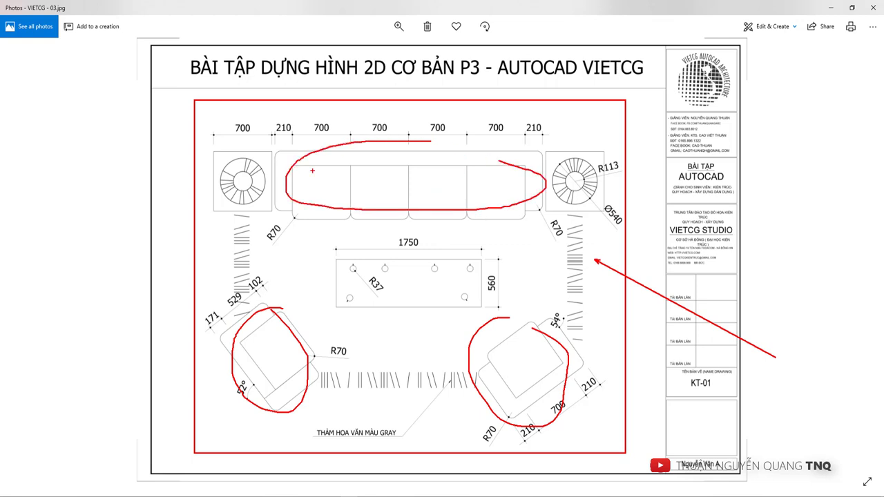
mouse_move(238, 152)
mouse_down()
mouse_move(265, 186)
mouse_move(257, 150)
mouse_up()
mouse_move(580, 149)
mouse_down()
mouse_move(549, 196)
mouse_move(602, 155)
mouse_up()
mouse_move(333, 256)
mouse_down()
mouse_move(430, 296)
mouse_move(486, 305)
mouse_up()
drag(570, 214, 584, 218)
mouse_move(566, 235)
mouse_down()
mouse_move(578, 231)
mouse_move(587, 322)
mouse_up()
mouse_move(448, 369)
mouse_down()
mouse_move(450, 388)
mouse_move(408, 388)
mouse_up()
drag(371, 389, 396, 379)
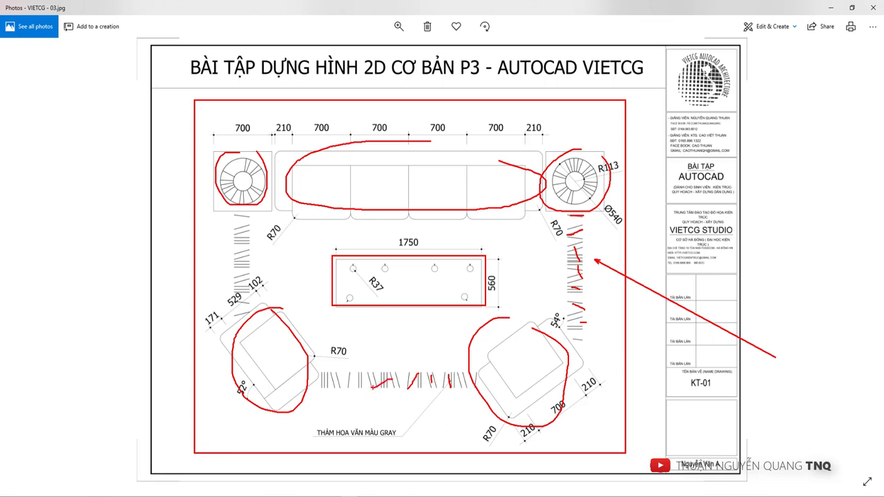
drag(337, 433, 358, 432)
drag(499, 428, 489, 435)
mouse_move(373, 421)
mouse_down()
mouse_move(387, 443)
mouse_move(374, 447)
mouse_up()
mouse_move(478, 429)
mouse_down()
mouse_move(491, 440)
mouse_move(472, 440)
mouse_up()
key(e)
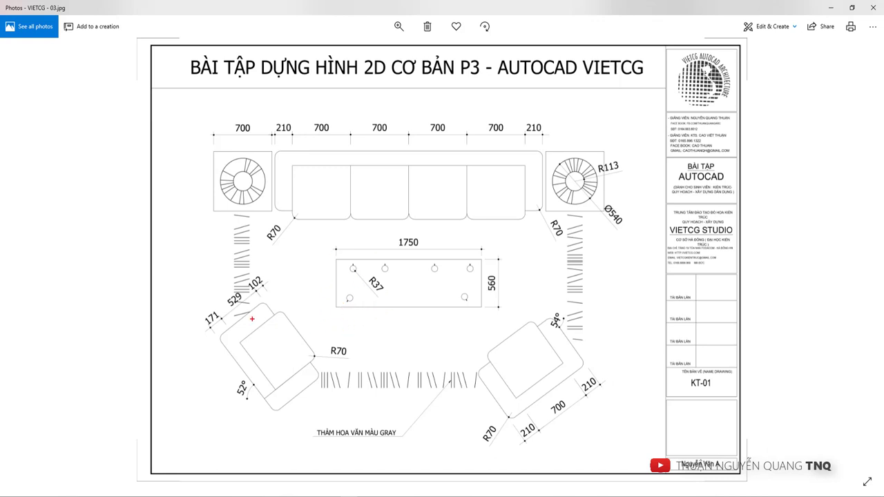
Box both armchairs in red and draw an ×2 arrow between them
ctrl+drag(221, 308, 331, 405)
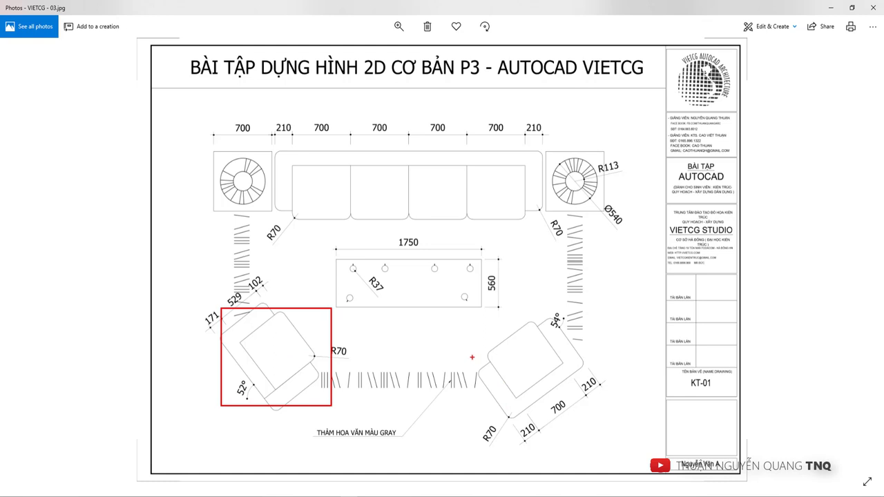
ctrl+shift+drag(475, 351, 358, 351)
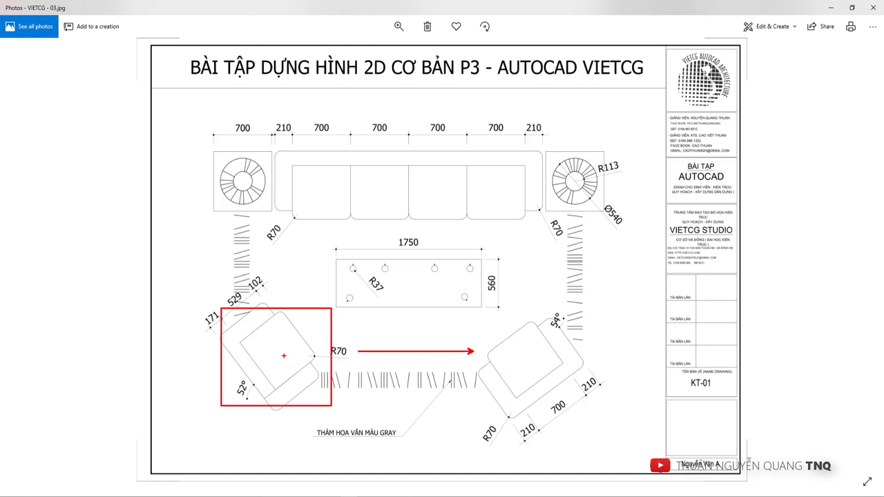
mouse_move(285, 323)
mouse_down()
mouse_move(286, 337)
mouse_move(303, 319)
mouse_up()
mouse_move(406, 335)
mouse_down()
mouse_move(398, 345)
mouse_move(459, 348)
mouse_up()
drag(479, 315, 583, 408)
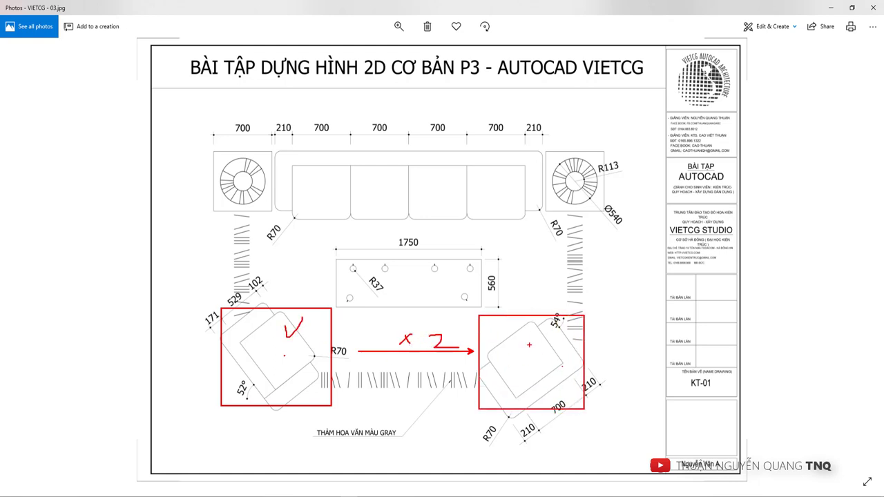
drag(524, 337, 544, 335)
Box the sofa in red, marking its cushion seams and the 700 dimensions
mouse_move(283, 149)
mouse_down()
mouse_move(434, 232)
mouse_move(532, 231)
mouse_move(541, 222)
mouse_up()
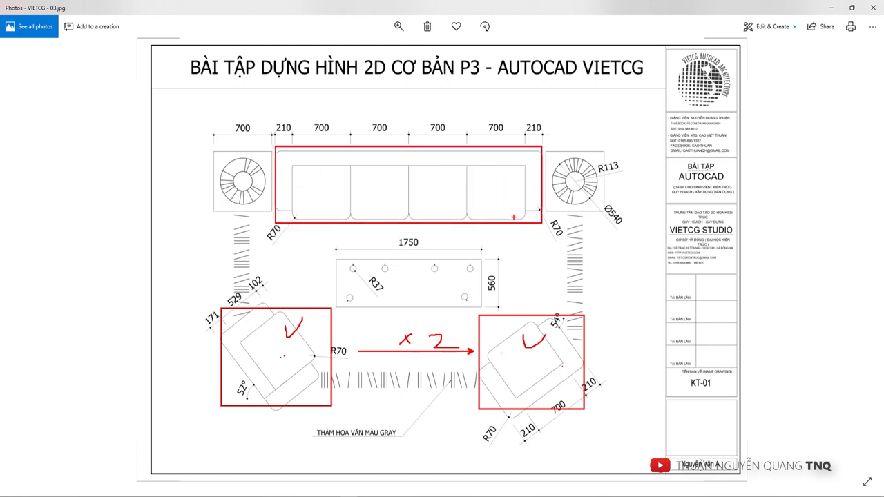
drag(340, 193, 381, 192)
drag(488, 133, 505, 134)
drag(562, 388, 535, 401)
mouse_move(509, 328)
mouse_down()
mouse_move(495, 341)
mouse_move(523, 384)
mouse_move(546, 332)
mouse_move(511, 329)
mouse_up()
mouse_move(477, 161)
mouse_down()
mouse_move(474, 211)
mouse_move(516, 181)
mouse_move(329, 186)
mouse_up()
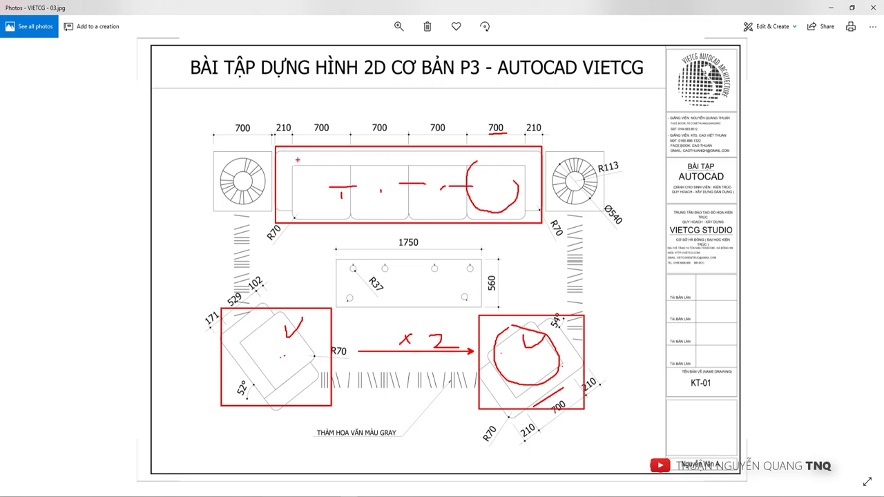
mouse_move(283, 155)
mouse_down()
mouse_move(277, 172)
mouse_move(298, 158)
mouse_move(360, 158)
mouse_up()
drag(439, 152, 425, 221)
drag(433, 156, 424, 217)
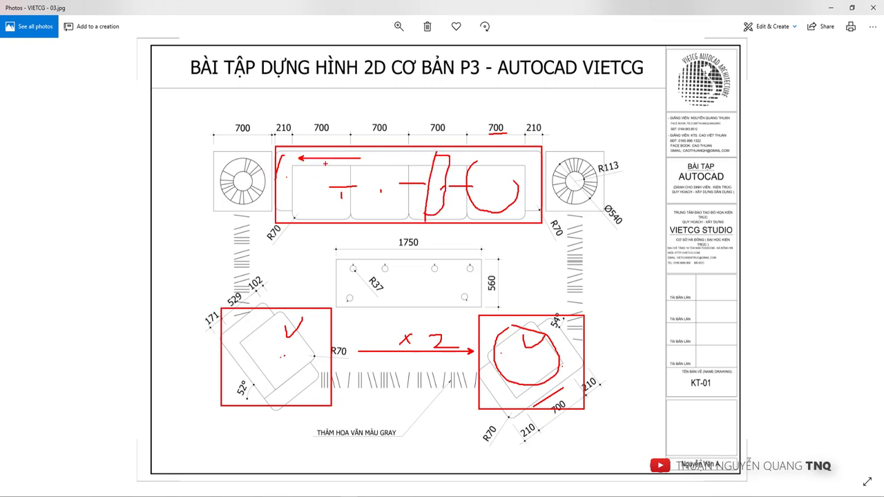
key(ctrl+z)
key(ctrl+z)
Add small check marks, then box the 1750×560 coffee table and both side lamps
key(ctrl+z)
key(ctrl+z)
key(ctrl+z)
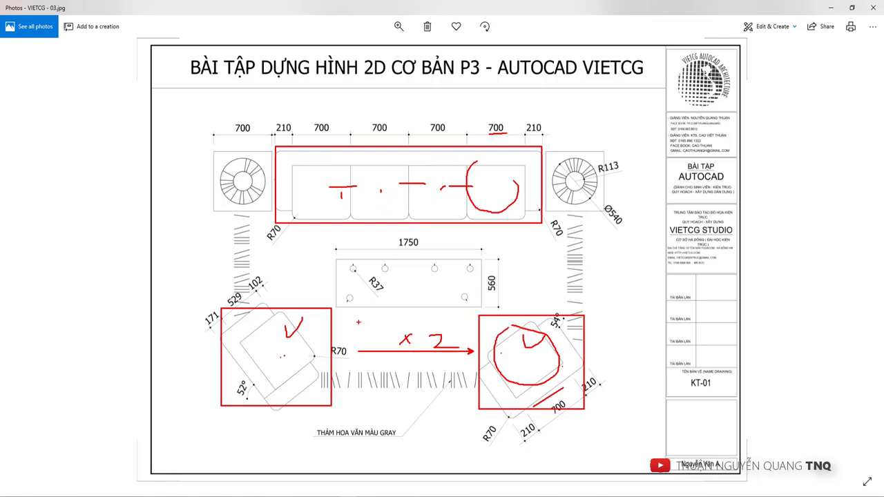
drag(269, 341, 281, 343)
drag(463, 319, 485, 311)
drag(438, 234, 460, 224)
key(ctrl+z)
key(ctrl+z)
drag(336, 260, 339, 310)
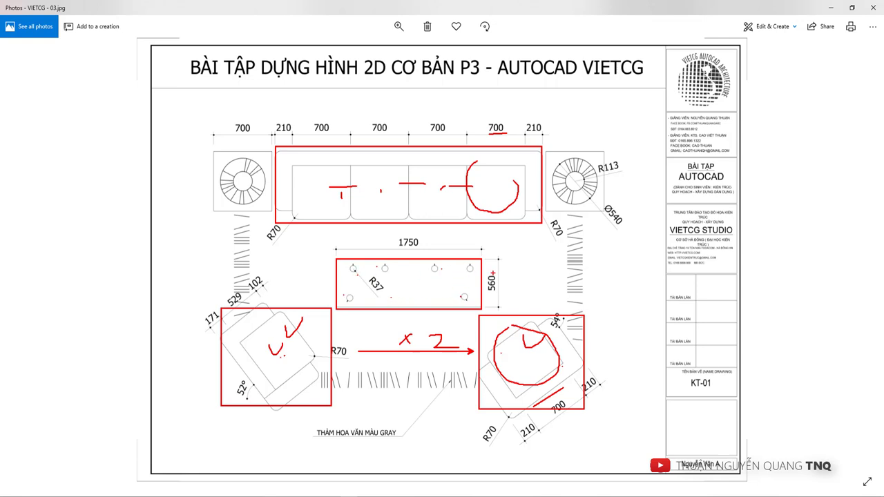
drag(545, 148, 547, 150)
drag(211, 149, 213, 150)
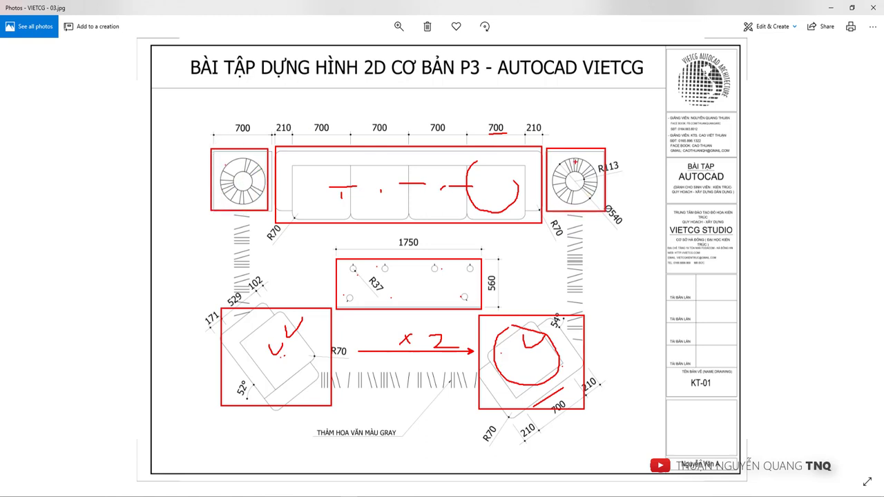
Trace the right lamp's circle and mark the rug hatching beside the sofa and table
drag(558, 157, 588, 196)
mouse_move(567, 231)
mouse_down()
mouse_move(574, 240)
mouse_move(593, 237)
mouse_move(580, 267)
mouse_move(584, 286)
mouse_up()
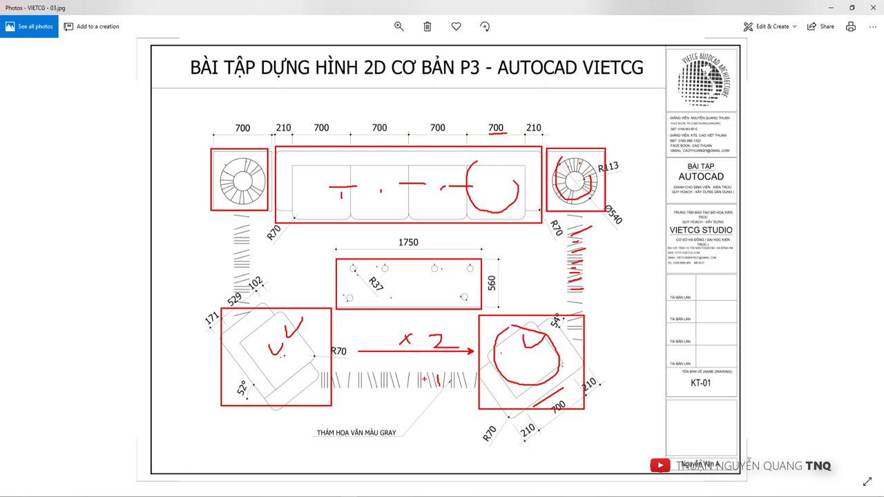
drag(424, 378, 426, 392)
drag(429, 377, 429, 391)
Clear all the red markup and draw a fresh red box around the left armchair
key(Escape)
key(ctrl+1)
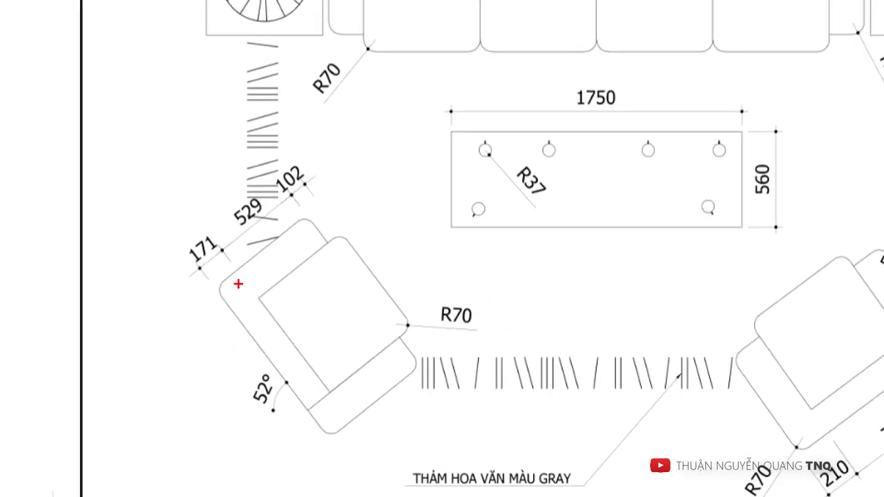
drag(202, 235, 412, 426)
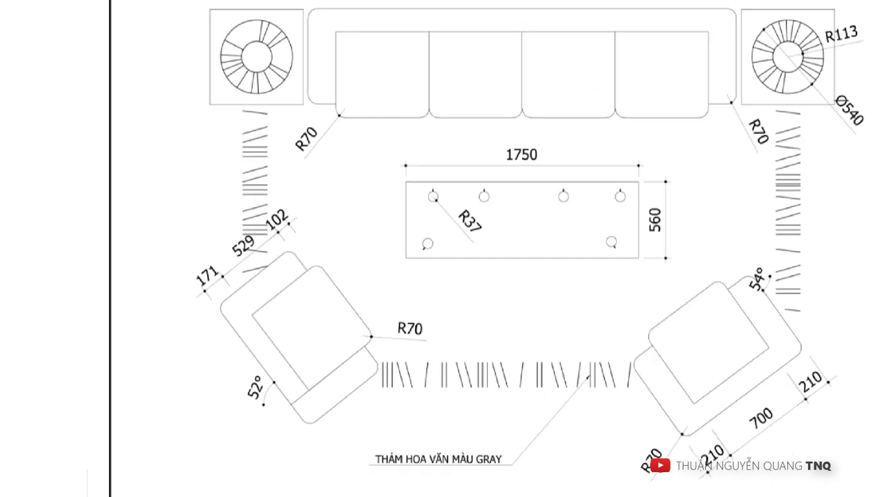
drag(219, 315, 319, 406)
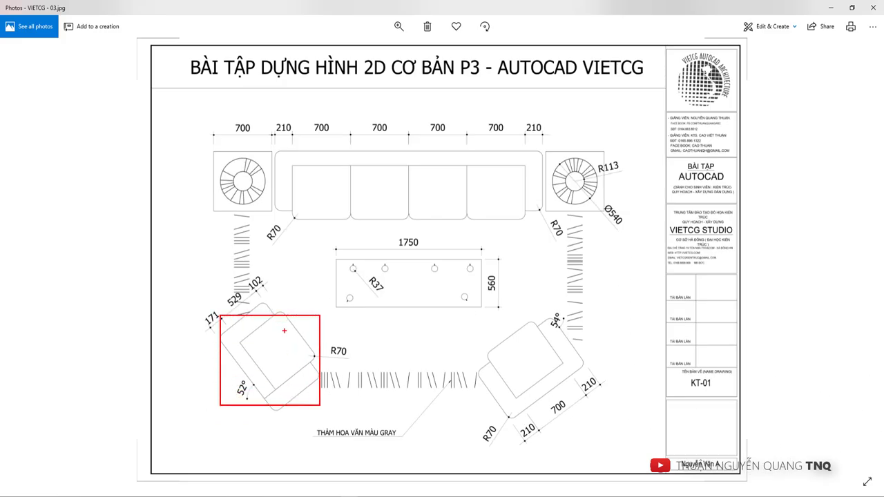
Trace the left armchair's arms and corners in red, then erase that markup
mouse_move(258, 305)
mouse_down()
mouse_move(234, 323)
mouse_move(233, 342)
mouse_up()
mouse_move(218, 352)
mouse_down()
mouse_move(254, 401)
mouse_move(257, 392)
mouse_up()
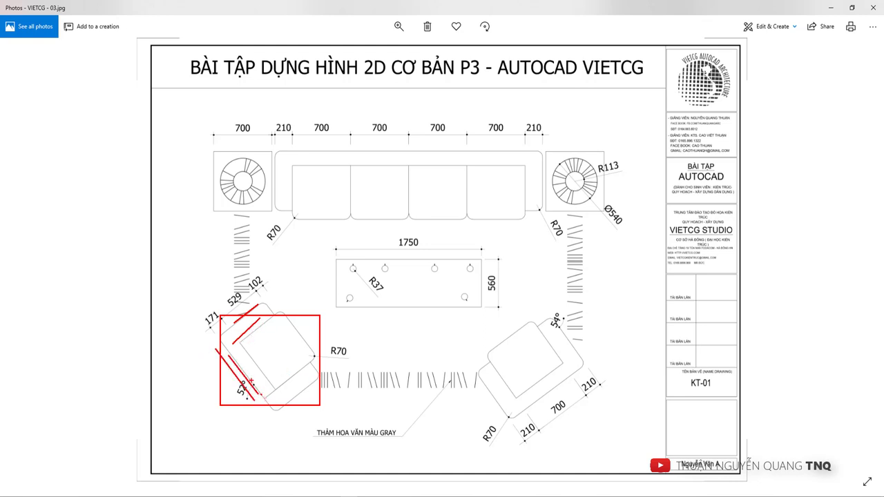
drag(259, 383, 263, 394)
mouse_move(261, 322)
mouse_down()
mouse_move(286, 311)
mouse_move(282, 326)
mouse_up()
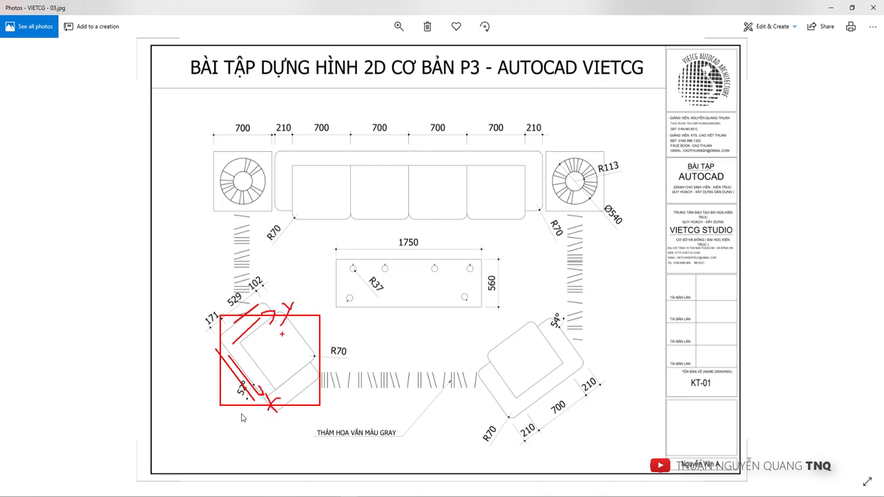
key(e)
Mark the 210-700-210, 171, 529/102, 210 and 54° armchair dimensions in red
mouse_move(600, 392)
mouse_down()
mouse_move(606, 389)
mouse_move(530, 445)
mouse_up()
drag(556, 419, 594, 393)
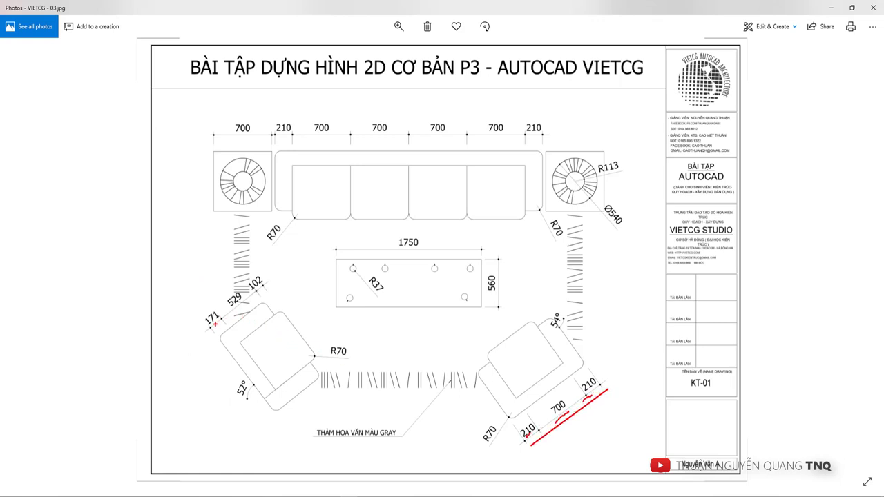
drag(213, 329, 257, 293)
drag(572, 375, 561, 385)
drag(564, 316, 578, 341)
key(Escape)
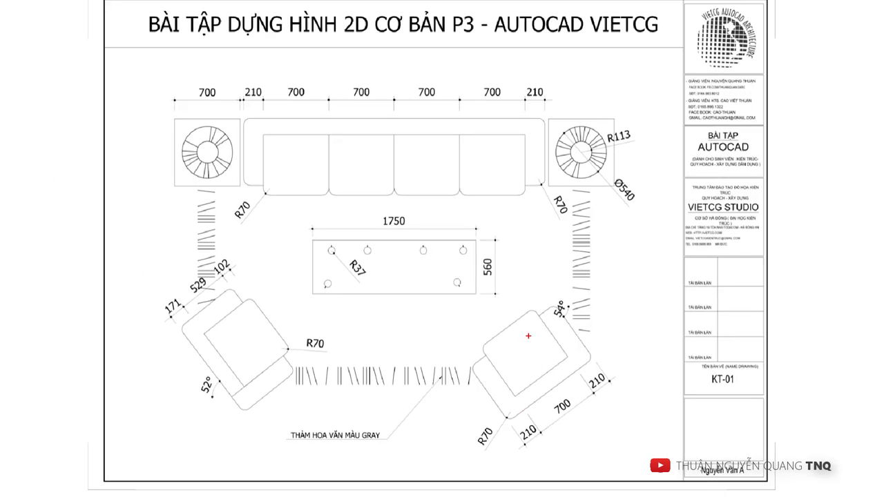
mouse_move(517, 330)
mouse_down()
mouse_move(544, 327)
mouse_move(566, 356)
mouse_move(514, 397)
mouse_move(481, 341)
mouse_move(531, 311)
mouse_up()
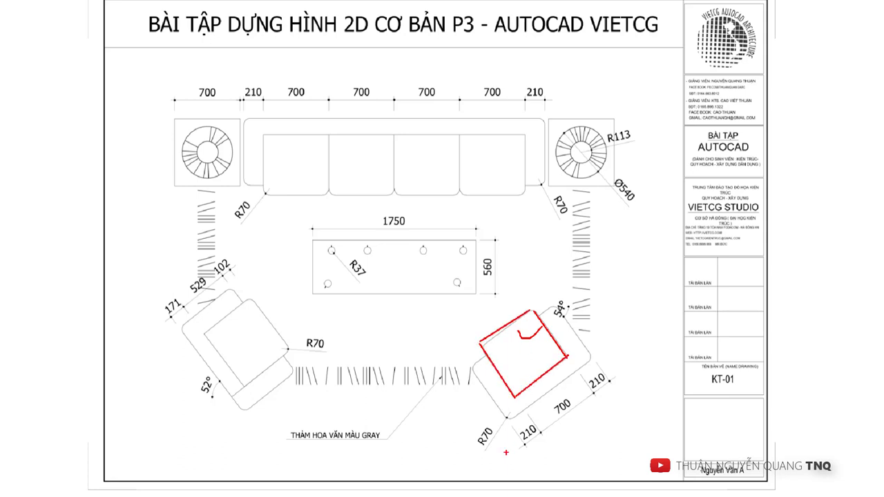
drag(495, 436, 506, 429)
mouse_move(555, 304)
mouse_down()
mouse_move(587, 348)
mouse_move(565, 385)
mouse_move(510, 418)
mouse_move(509, 428)
mouse_move(467, 367)
mouse_move(559, 306)
mouse_up()
drag(509, 336, 508, 345)
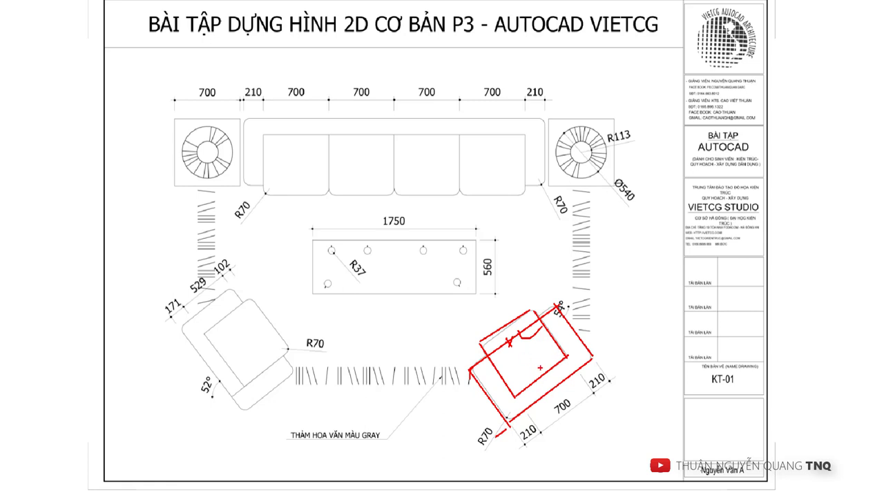
drag(564, 364, 520, 398)
drag(200, 305, 243, 281)
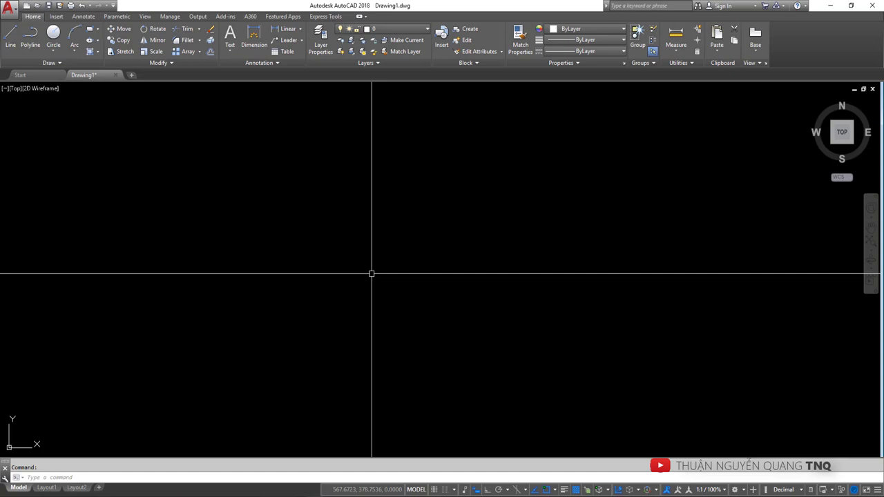
Start a test rectangle with REC, place its first corner, then cancel it
text(R)
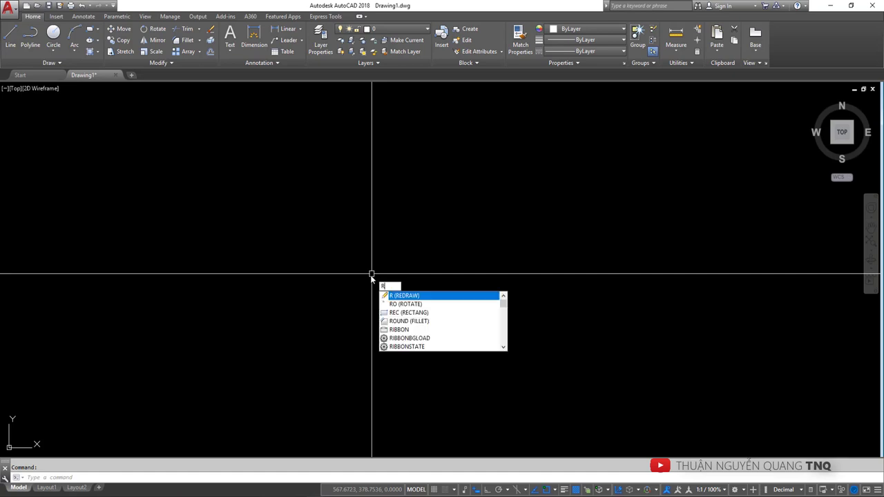
text(EC)
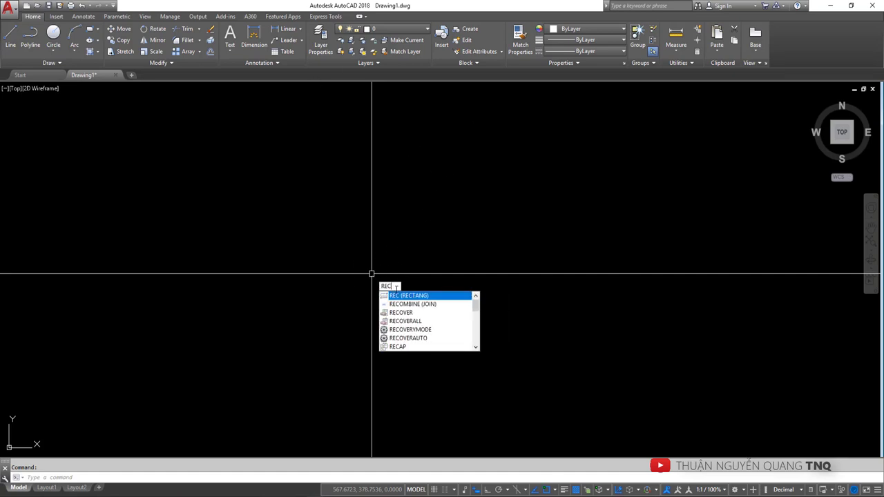
key(Return)
click(246, 188)
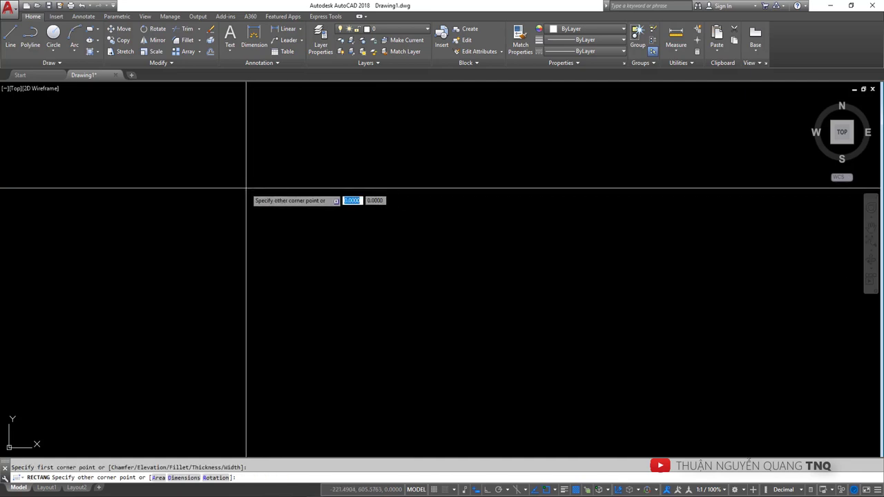
scroll(361, 302, down, 2)
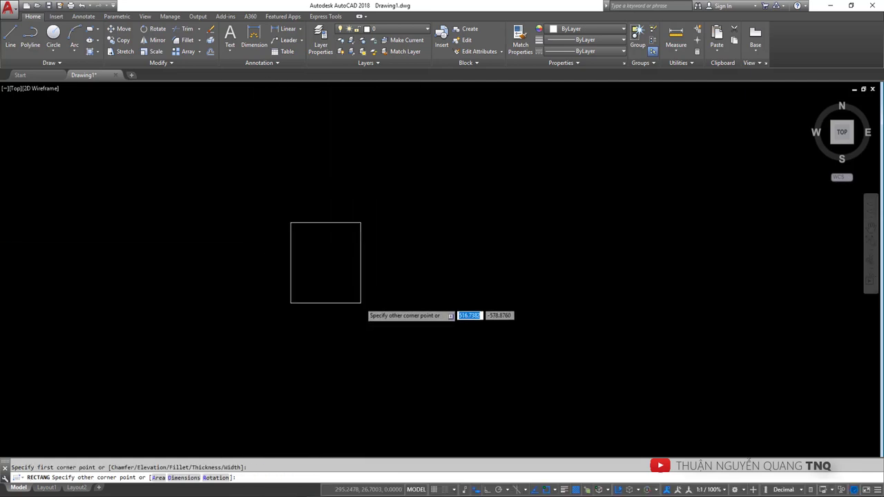
scroll(359, 302, up, 4)
scroll(359, 302, down, 1)
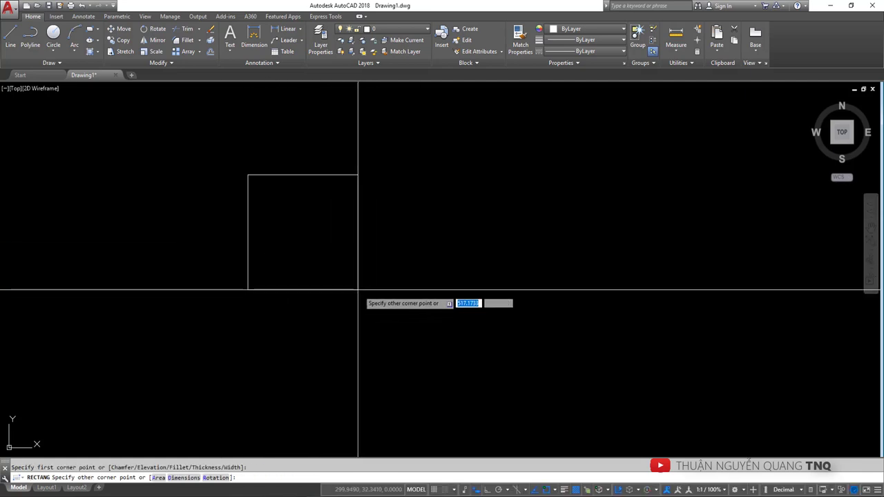
key(Escape)
Set units to 0 length precision with Millimeters insertion scale, then regenerate the display
text(un)
key(Return)
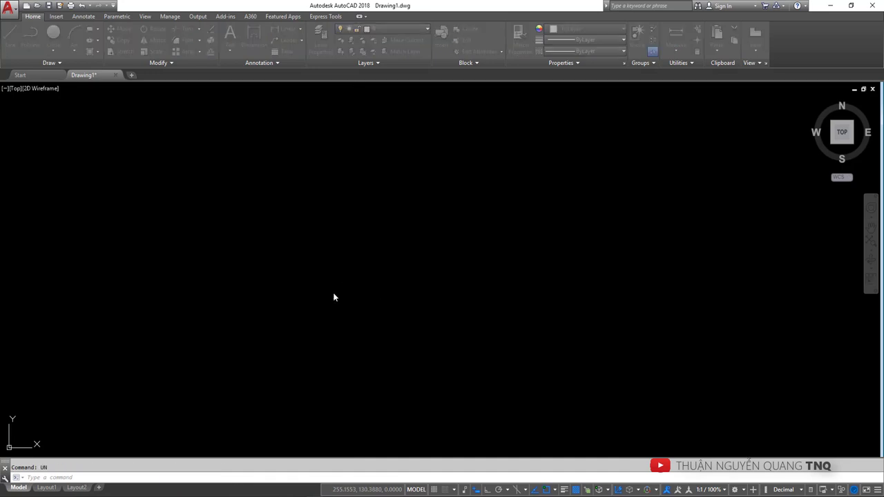
click(400, 205)
click(385, 212)
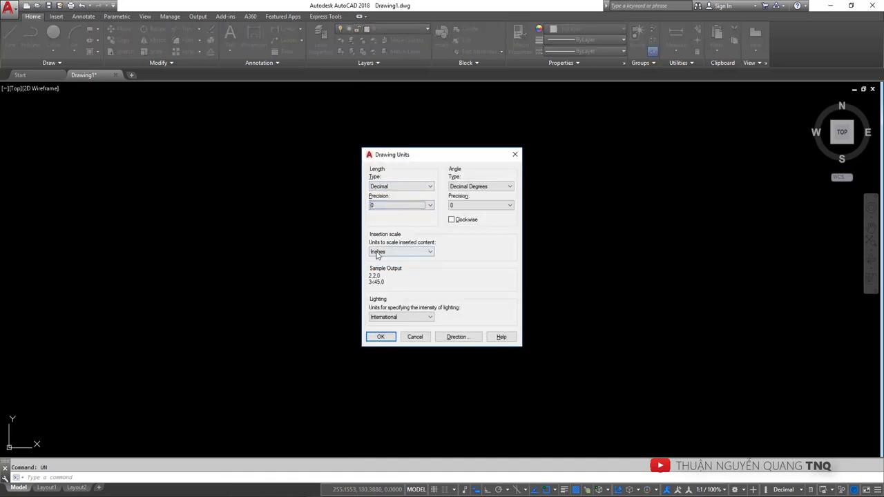
click(386, 251)
click(384, 292)
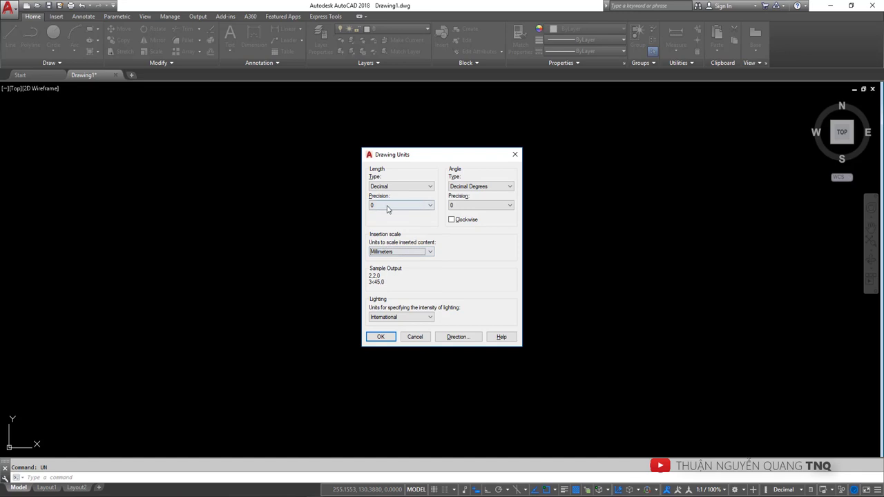
click(381, 336)
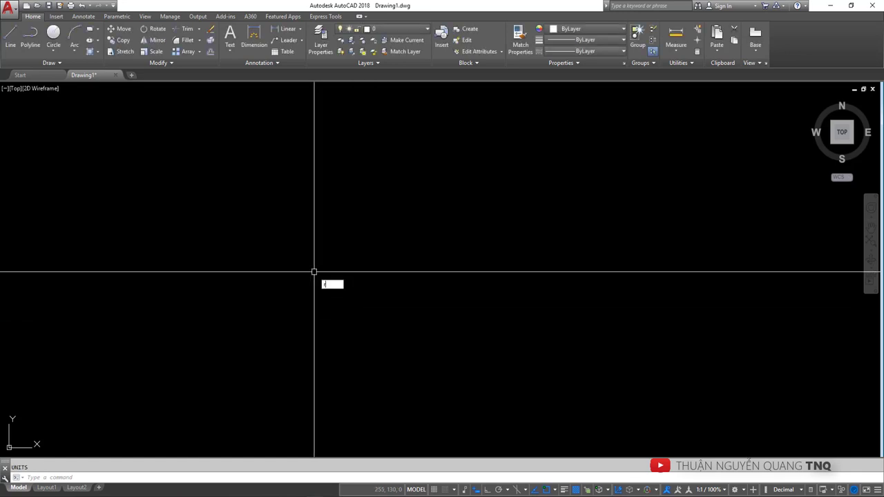
text(e)
key(Return)
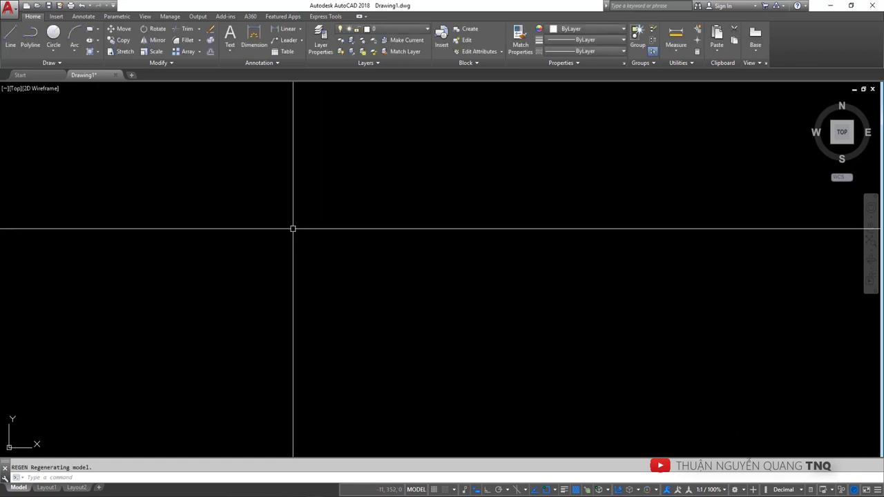
Draw a first rectangle 700 wide, but with the wrong height entered
text(REC)
key(Return)
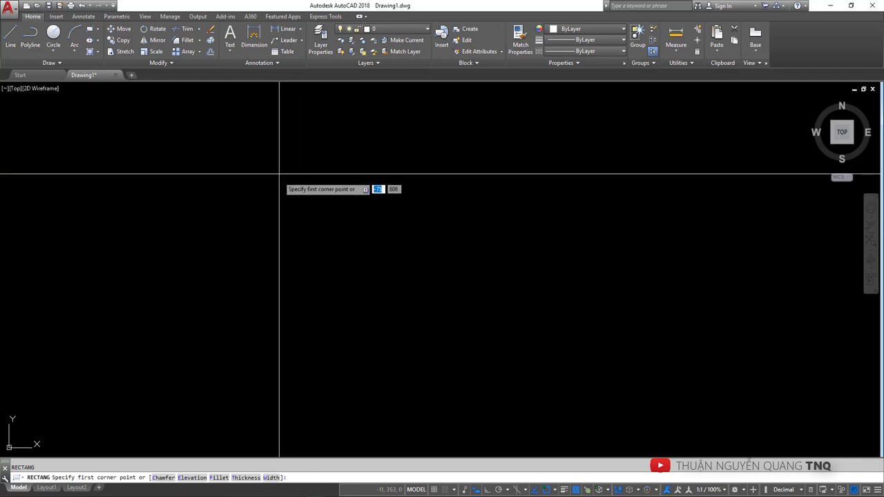
click(279, 173)
text(700)
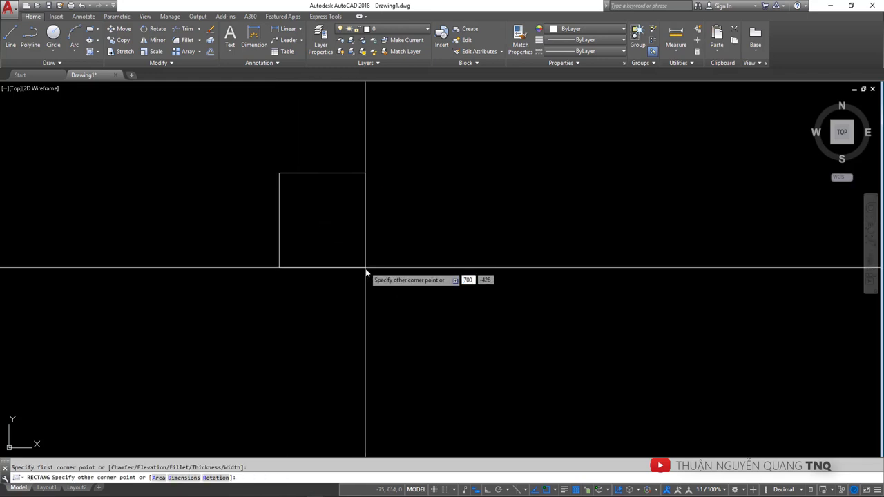
key(Tab)
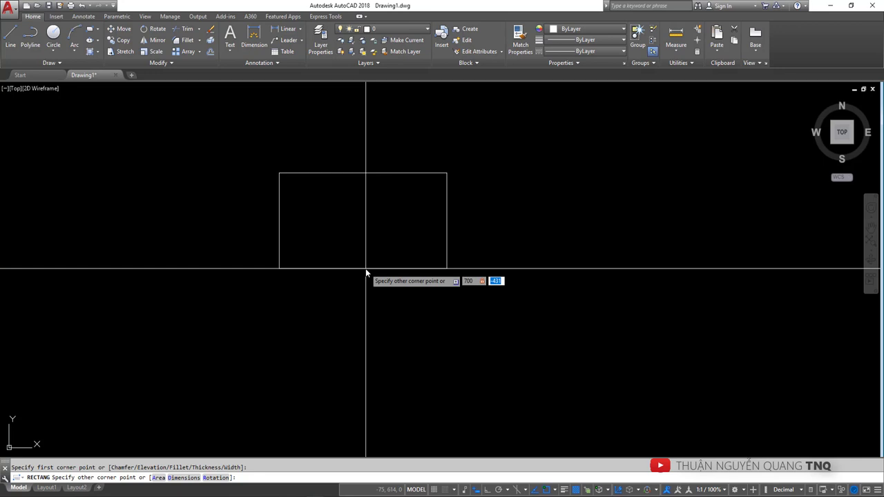
text(5)
key(Return)
scroll(363, 270, down, 3)
scroll(385, 237, up, 2)
Compare against the P3 reference sheet and erase the wrongly sized rectangle
key(alt+Tab)
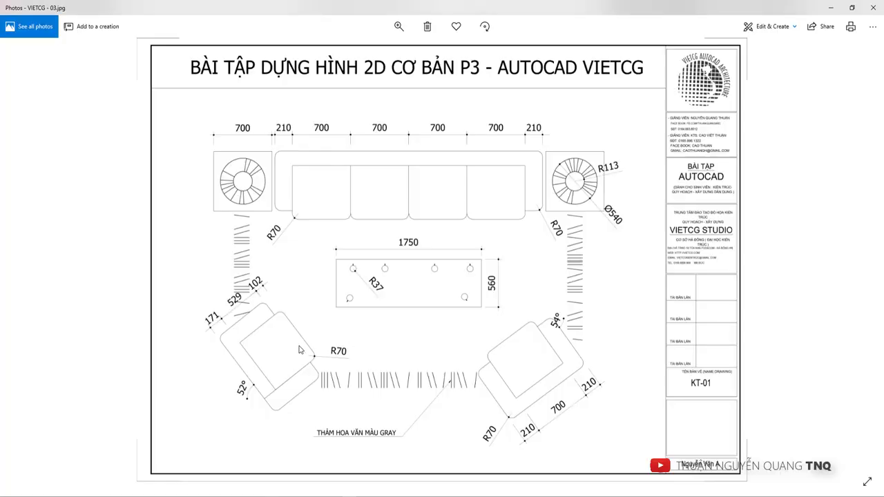
key(alt+Tab)
click(444, 315)
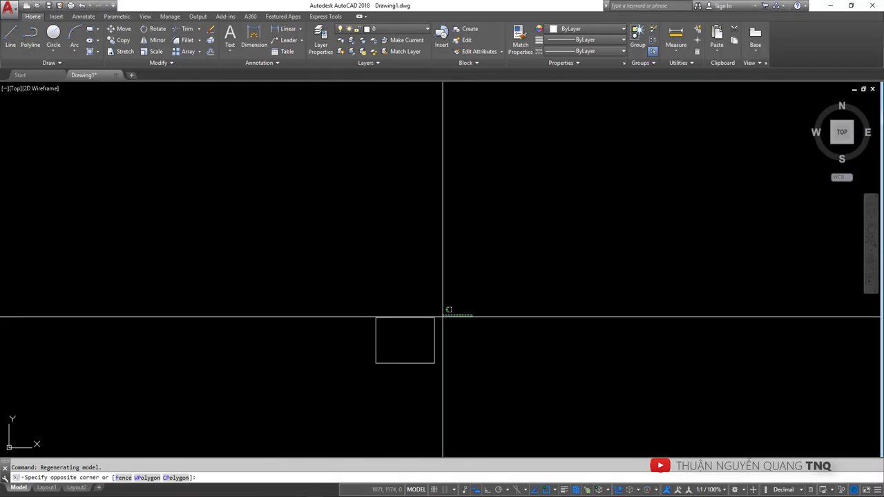
click(403, 349)
key(Delete)
Redraw the armchair rectangle at 700 by 631
text(re)
key(Return)
click(348, 282)
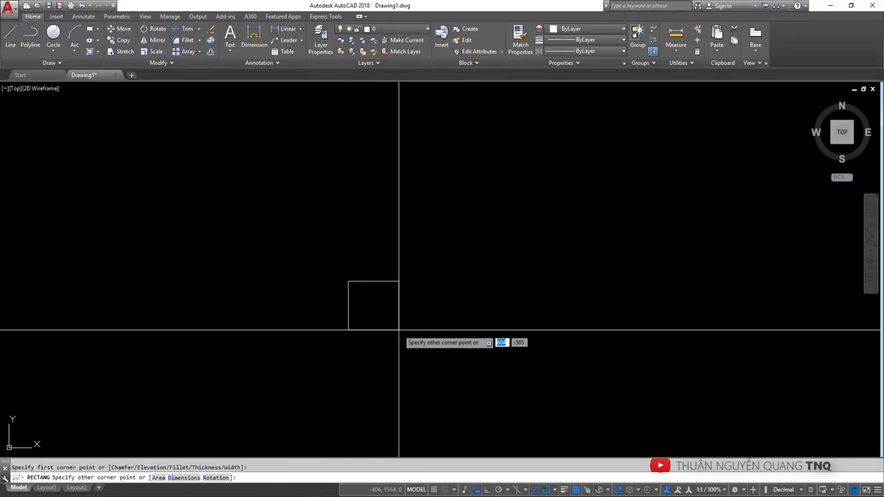
text(70)
key(Tab)
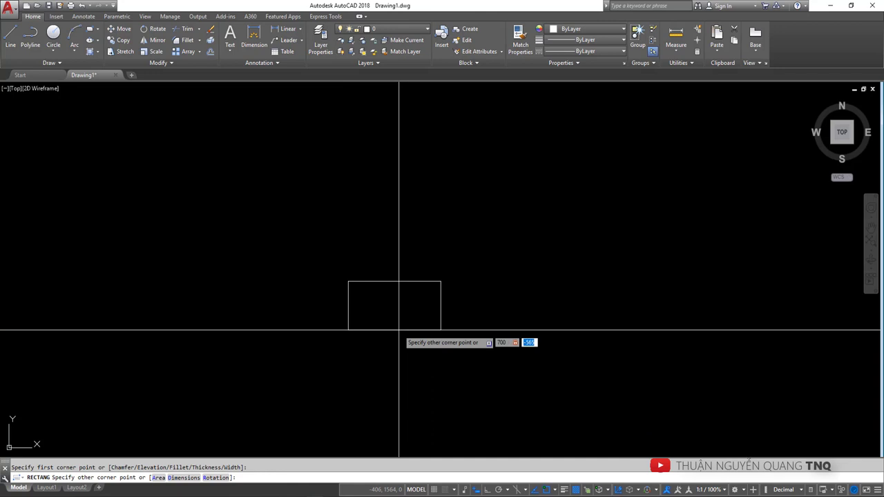
text(631)
key(Return)
Select the new rectangle and mark its 700 width and 631 height
scroll(399, 304, up, 2)
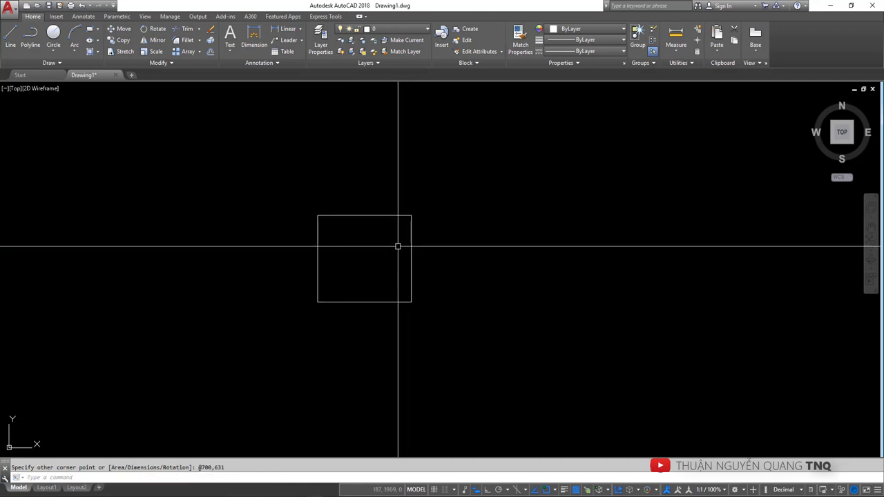
scroll(396, 244, up, 2)
click(381, 276)
mouse_move(418, 335)
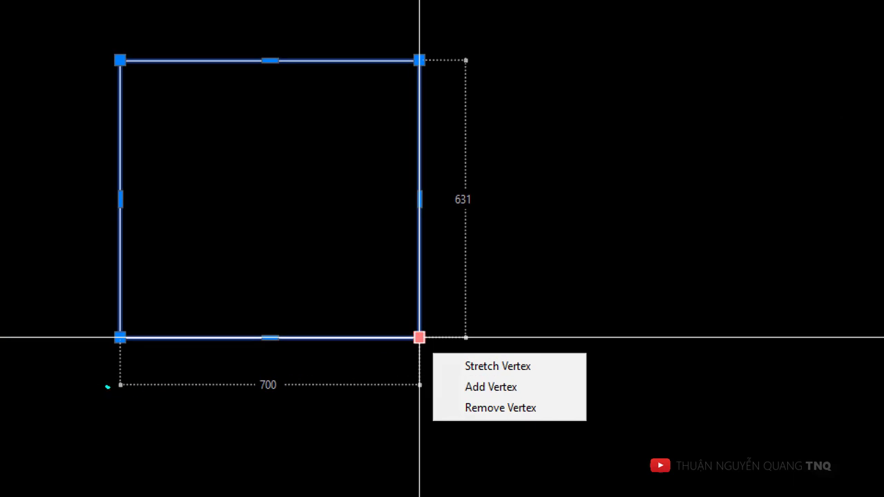
drag(107, 386, 422, 385)
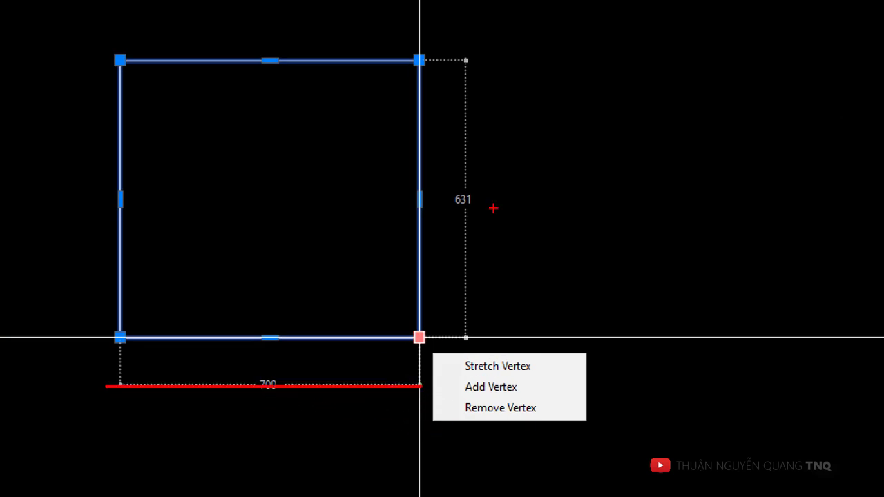
drag(496, 62, 480, 349)
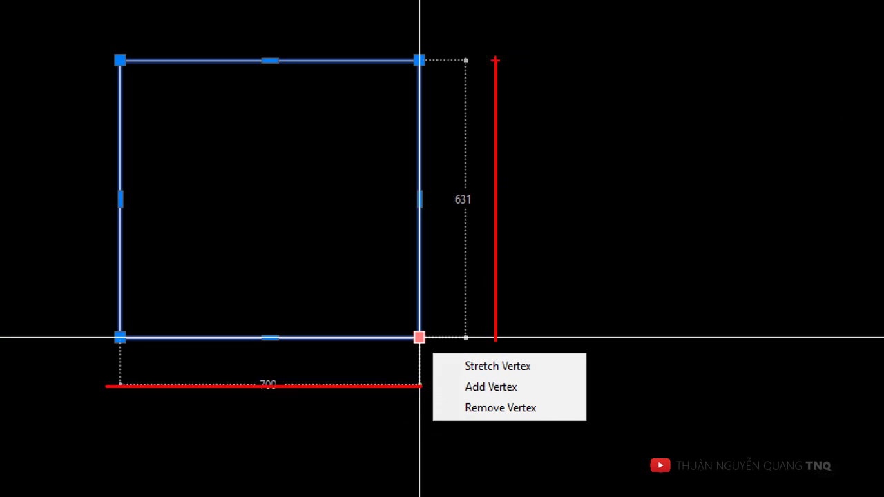
Finish marking the 631 height and bring up the P3 sheet magnified in Photos
drag(495, 60, 511, 69)
key(Escape)
key(alt+Tab)
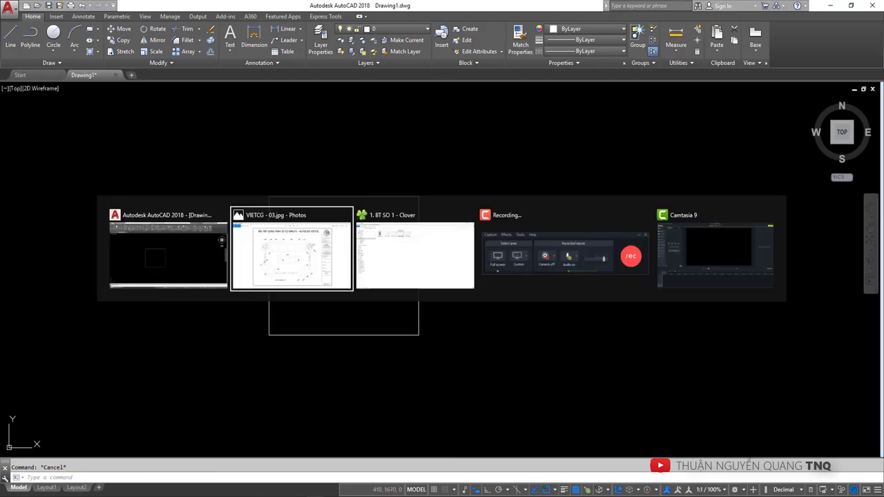
key(ctrl+1)
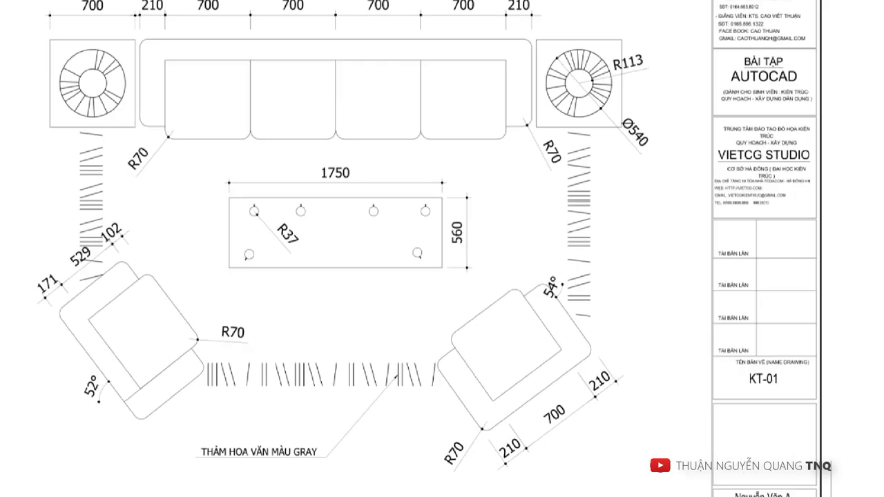
Point out the armchair's 54° angle and bottom dimensions, then zoom in closer
mouse_move(562, 292)
shift+mouse_down()
mouse_move(570, 286)
mouse_move(547, 308)
shift+mouse_up()
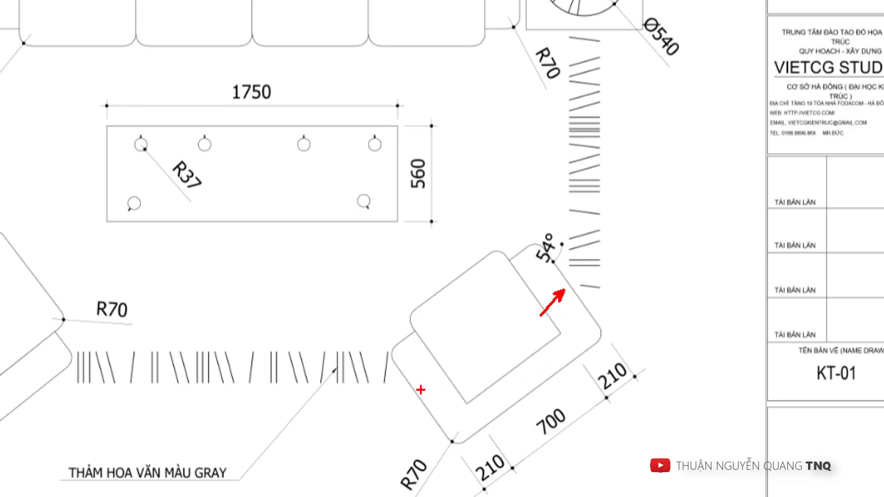
ctrl+shift+drag(422, 390, 446, 377)
ctrl+shift+drag(535, 384, 514, 362)
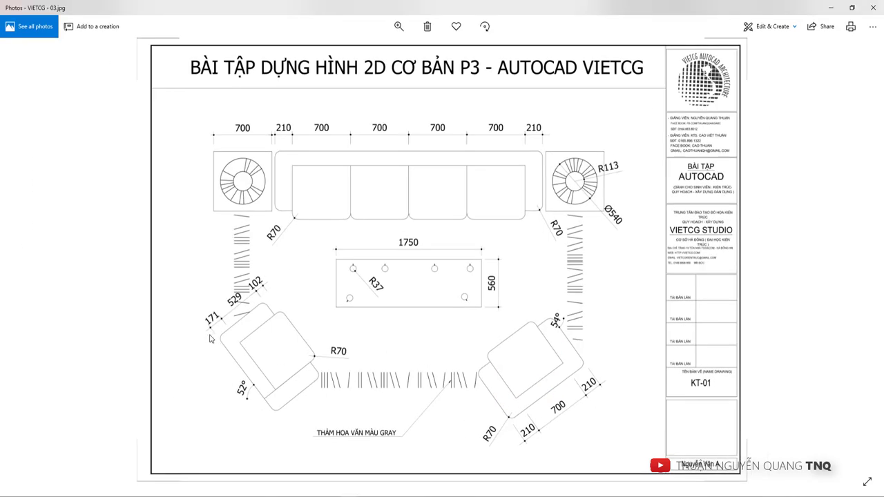
key(ctrl+1)
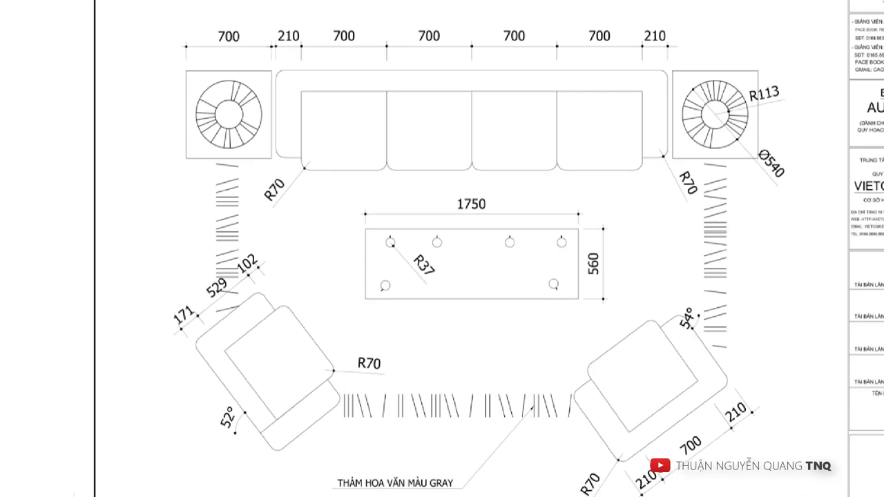
click(289, 320)
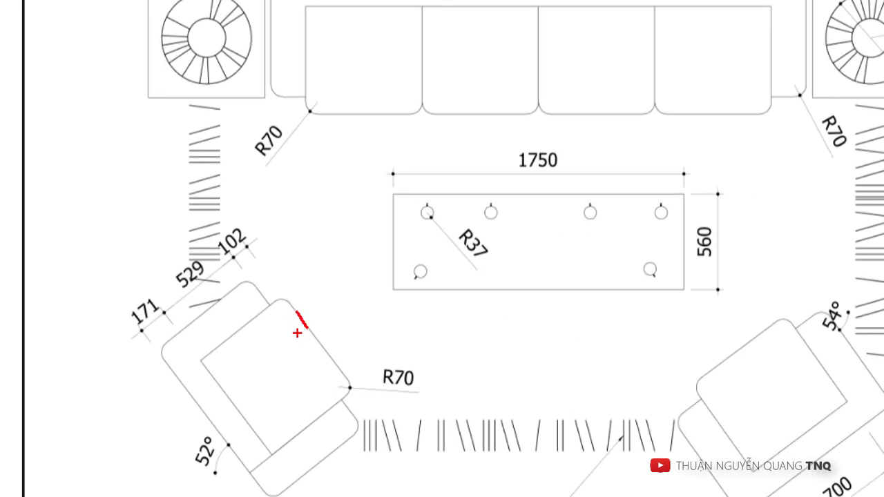
mouse_move(297, 333)
ctrl+shift+mouse_down()
mouse_move(308, 329)
mouse_move(340, 387)
ctrl+shift+mouse_up()
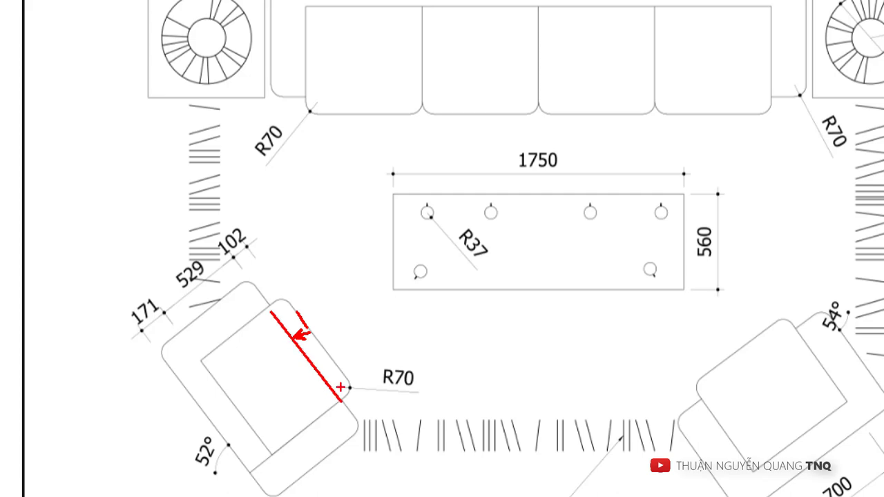
key(Escape)
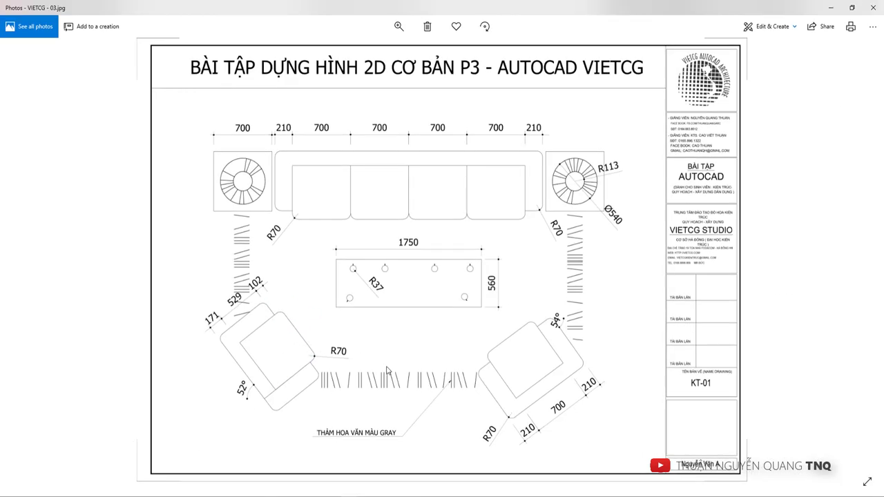
Select the 700 × 631 rectangle and explode it with X
key(alt+Tab)
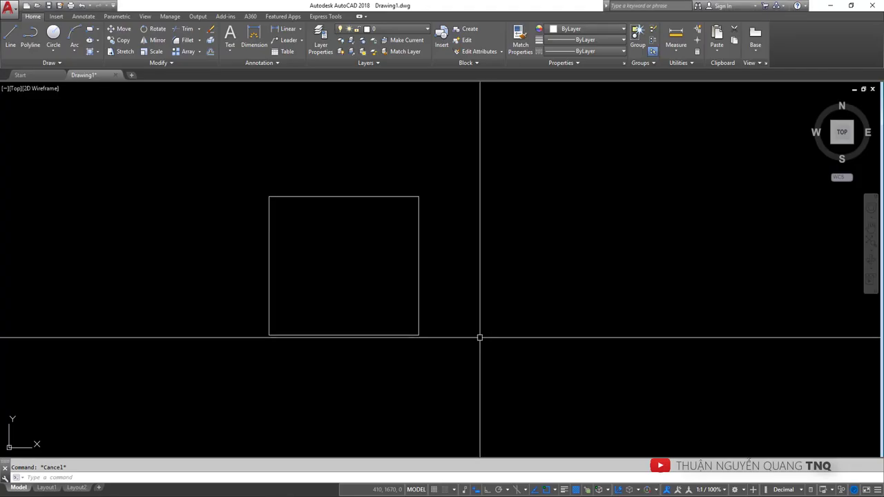
middle_drag(428, 288, 457, 296)
click(470, 270)
click(402, 257)
middle_drag(402, 257, 436, 254)
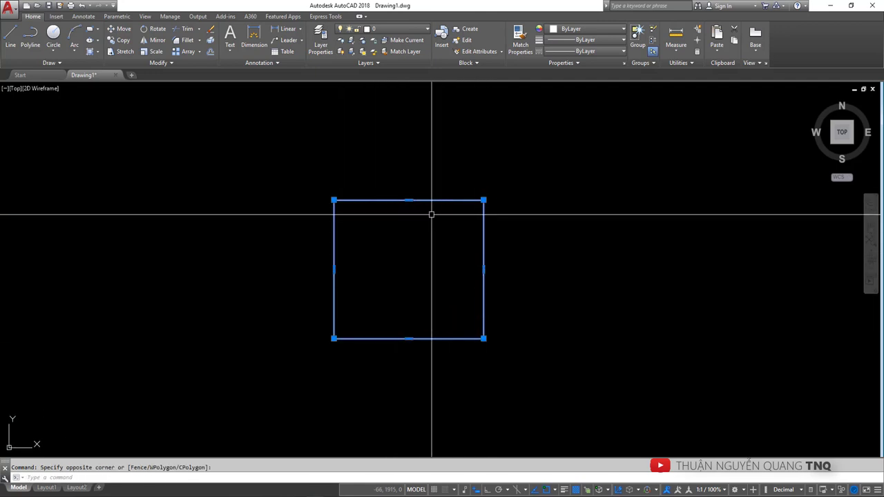
text(x)
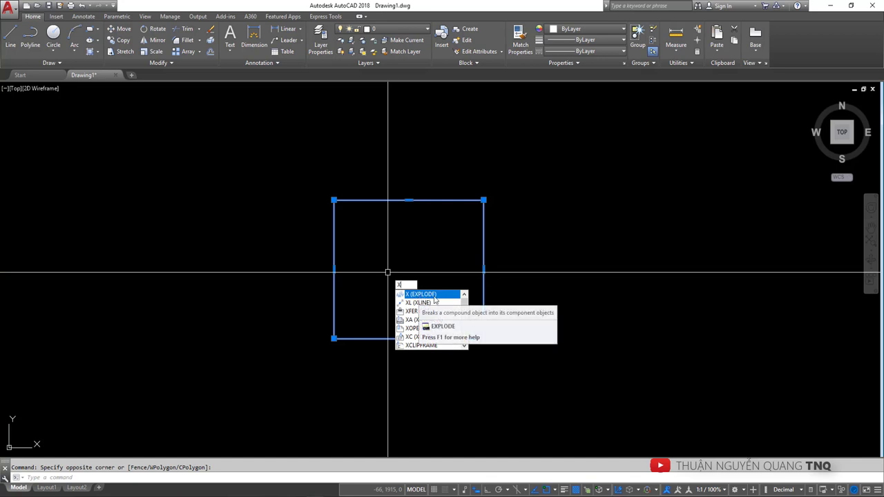
click(422, 295)
Confirm the top, bottom, left and right edges are now separate lines
click(483, 276)
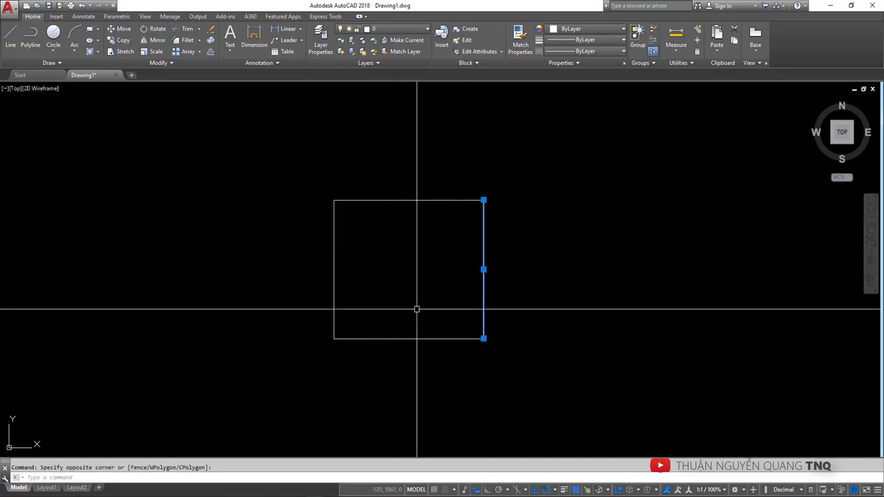
key(Escape)
click(404, 338)
click(394, 290)
click(401, 200)
key(Escape)
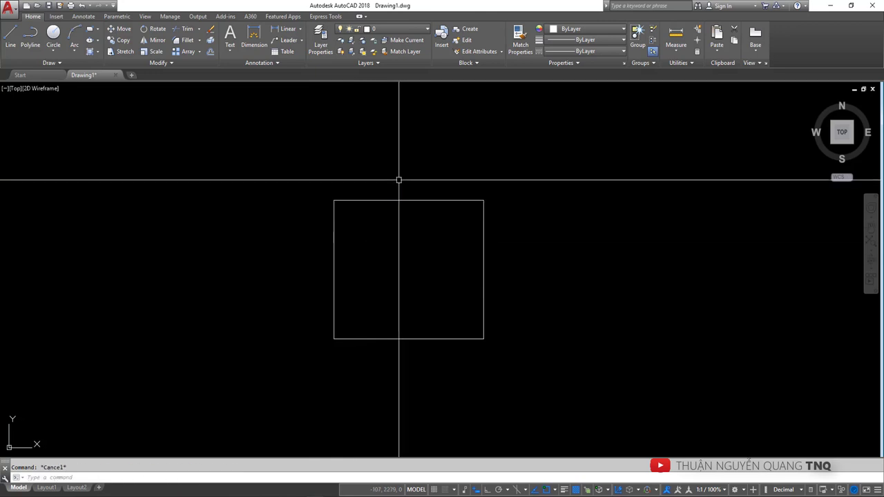
click(335, 254)
key(Escape)
click(483, 269)
key(Escape)
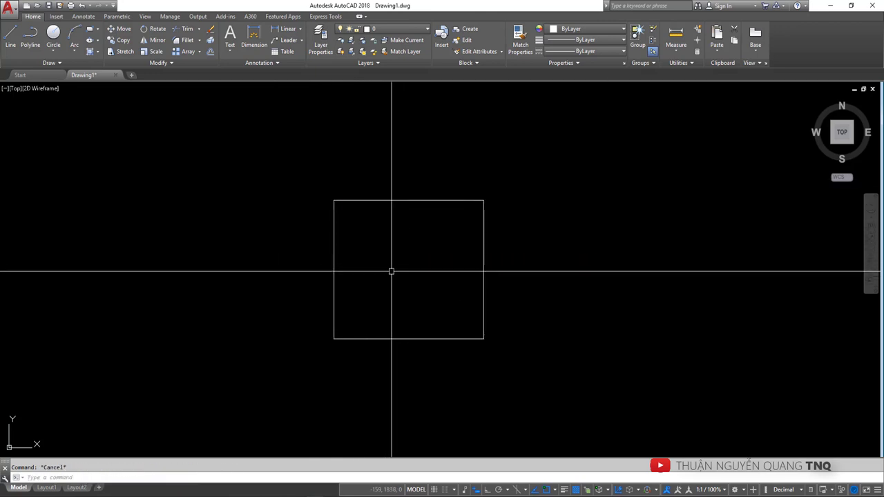
click(414, 194)
key(Escape)
Offset the square's left and right edges 210 outward
text(o)
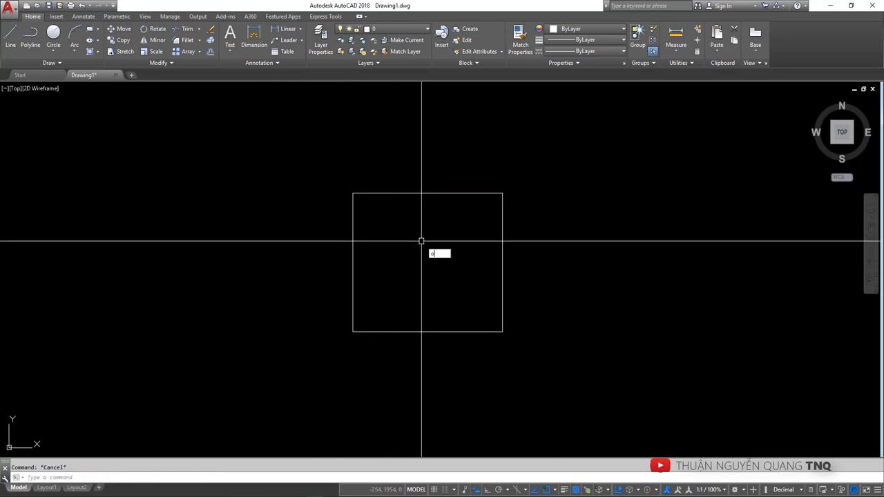
key(Return)
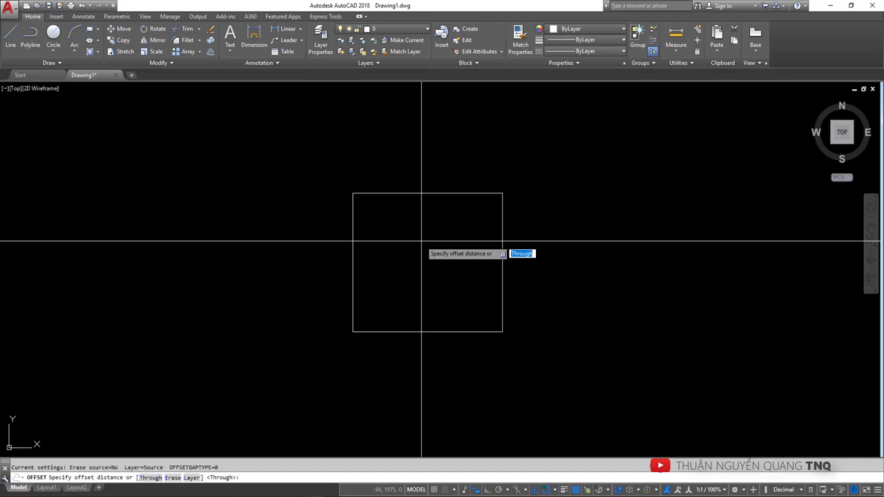
text(210)
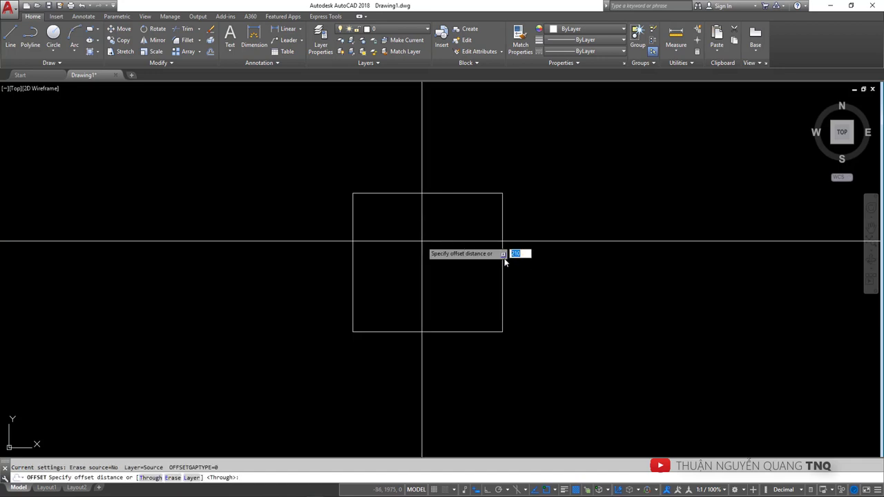
key(Return)
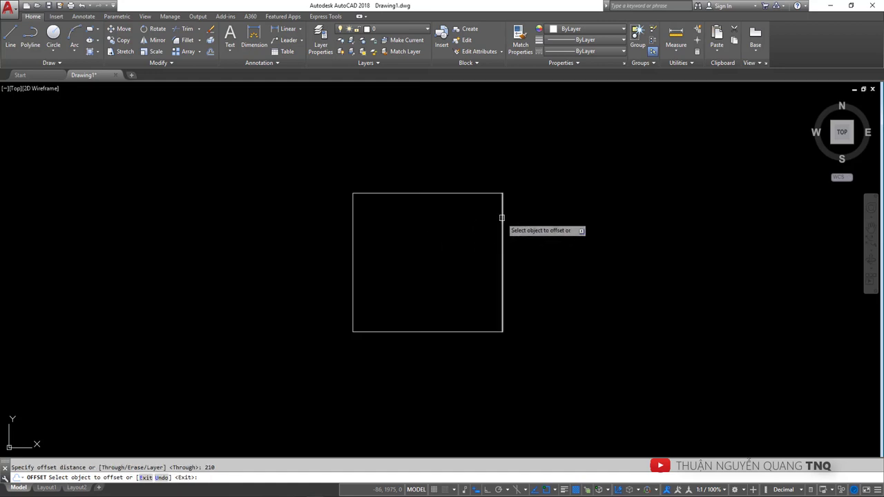
click(502, 217)
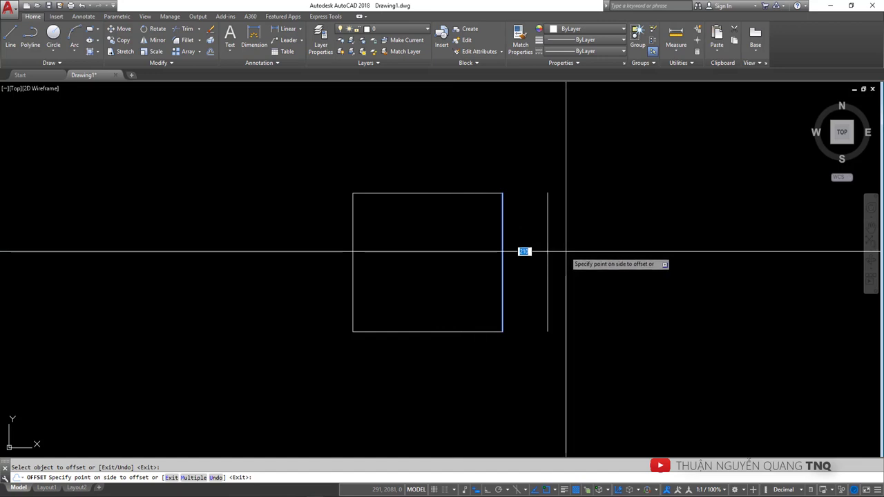
click(636, 277)
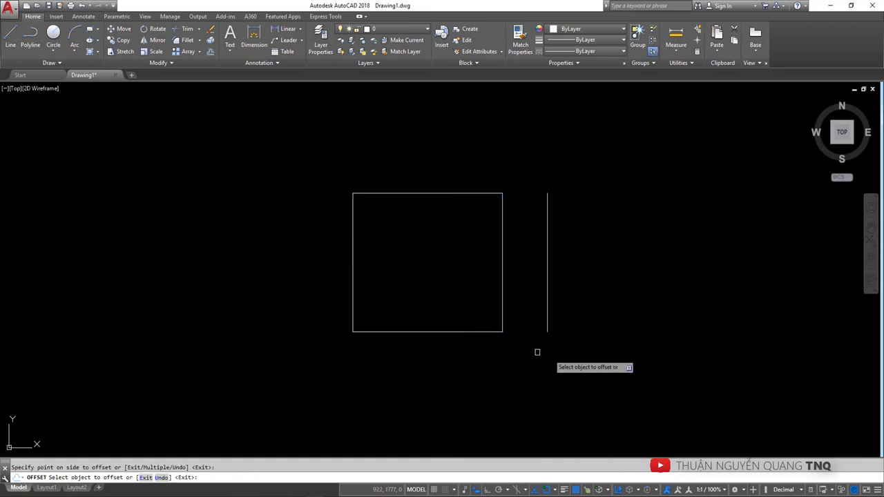
click(352, 256)
click(290, 276)
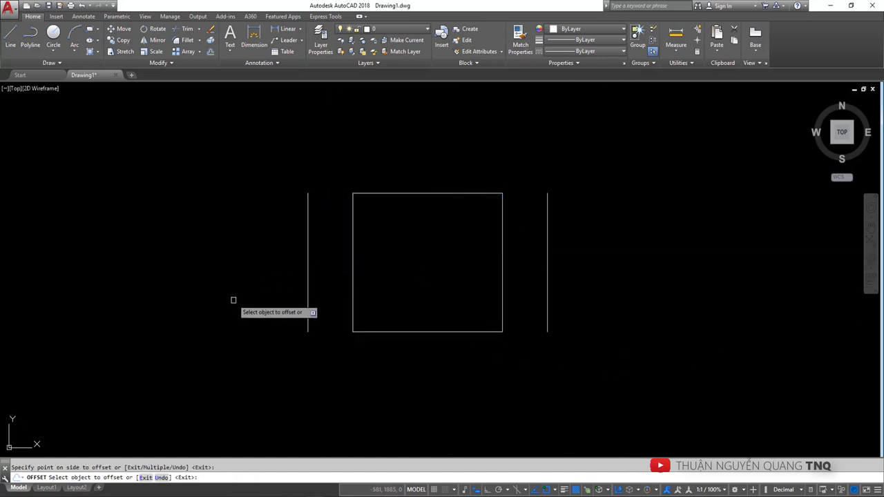
key(Return)
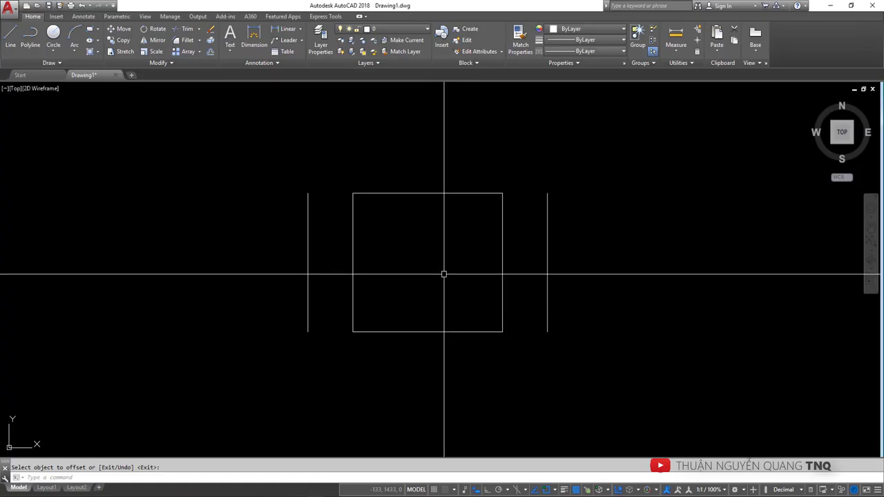
Offset the square's bottom edge 171 downward
text(o)
key(Return)
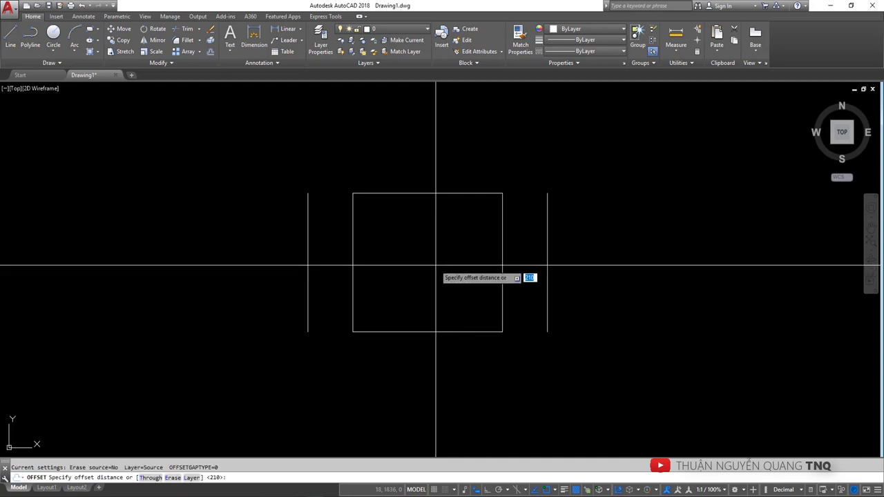
text(171)
key(Return)
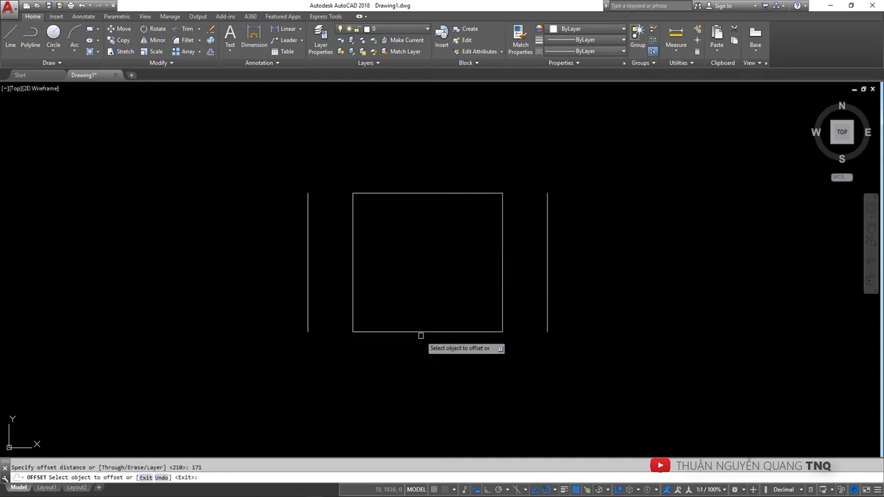
click(420, 332)
click(422, 350)
Offset the square's top edge 102 inward
key(Return)
key(Return)
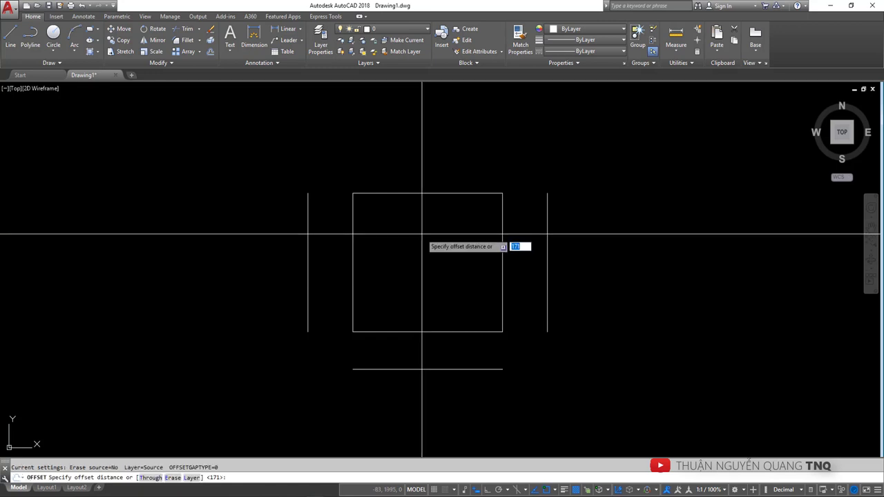
text(102)
key(Return)
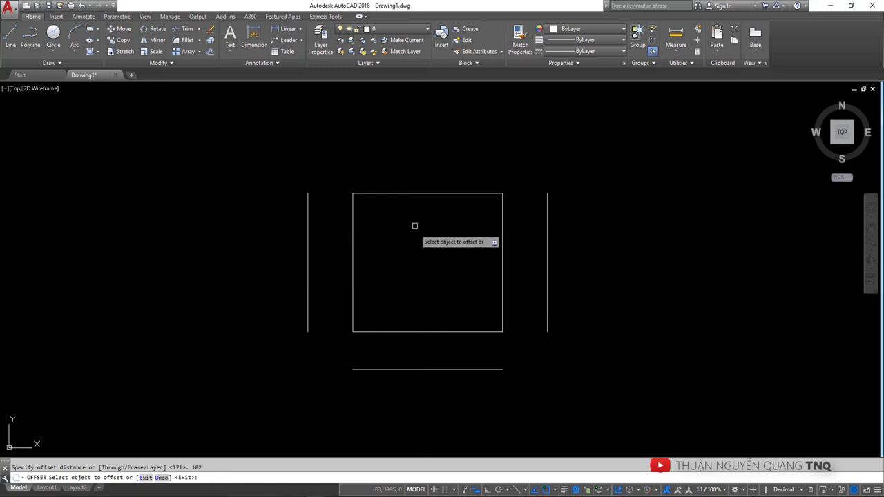
click(423, 194)
click(431, 267)
middle_drag(409, 293, 430, 292)
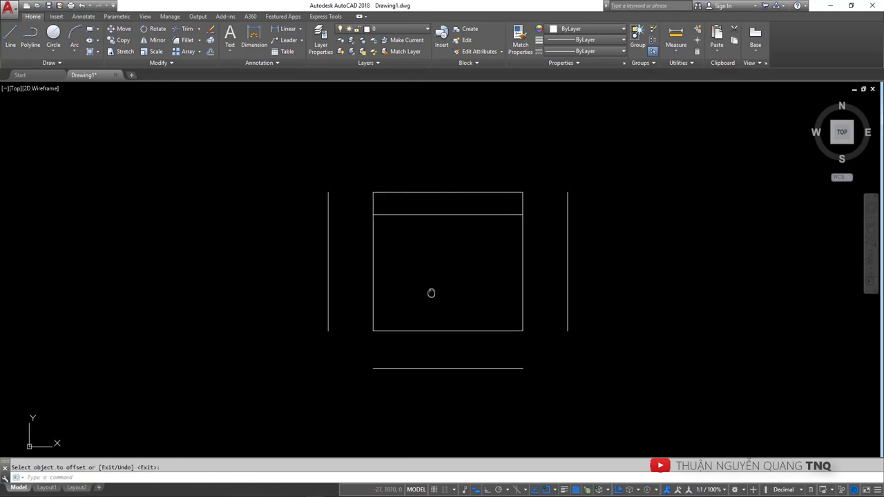
Cancel stray selection windows and return to the P3 reference sheet
click(473, 209)
key(Escape)
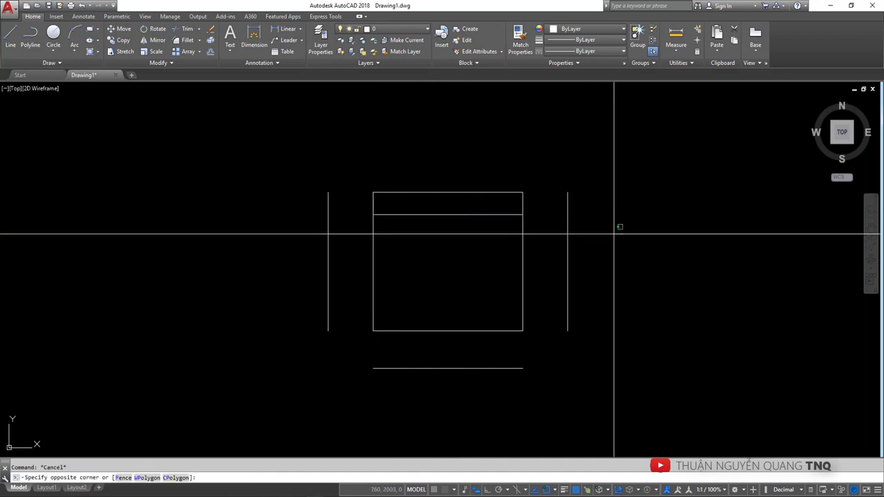
click(373, 316)
key(Escape)
click(439, 304)
key(Escape)
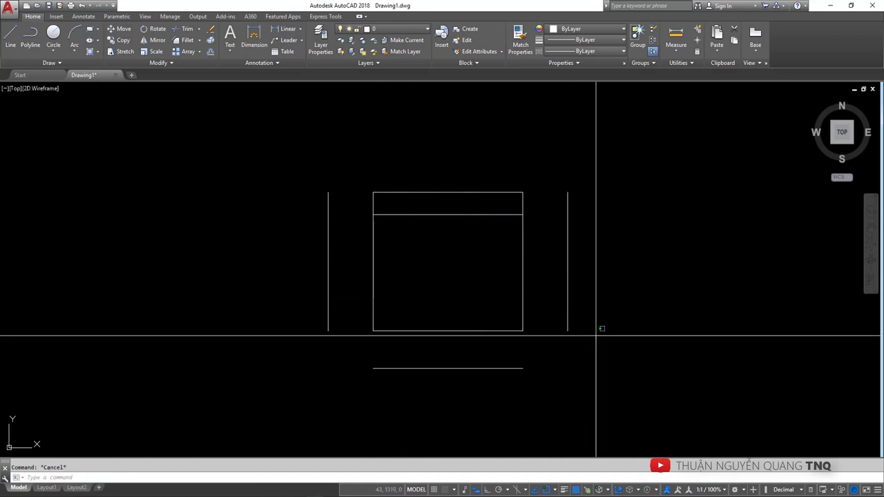
key(alt+Tab)
Zoom into the armchair on the P3 sheet to see where the R70 corners fall
scroll(275, 404, up, 2)
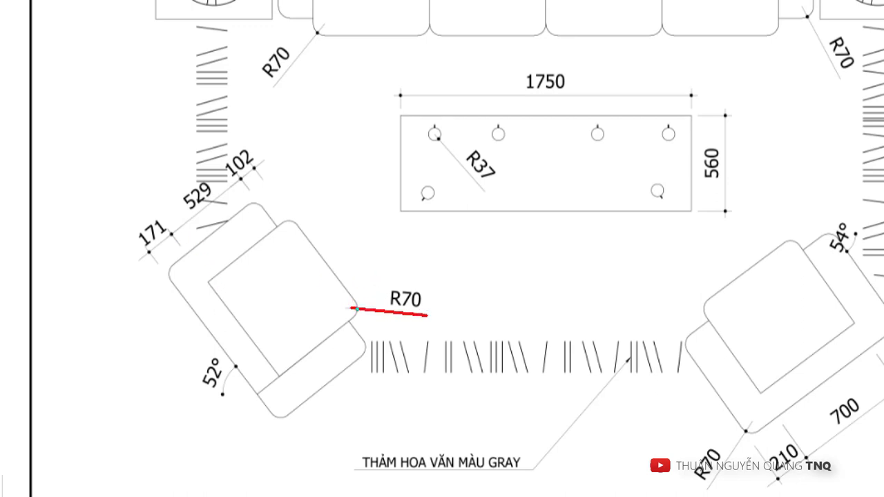
drag(380, 311, 428, 308)
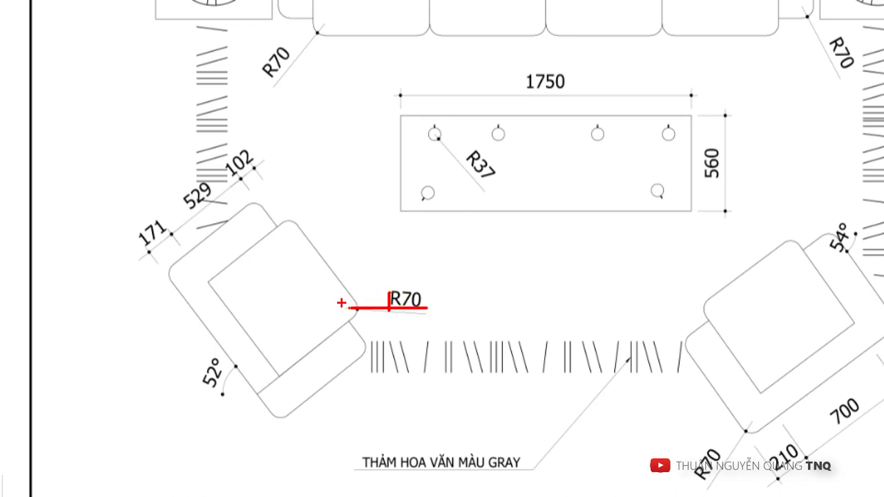
drag(746, 434, 711, 476)
mouse_move(352, 296)
mouse_down()
mouse_move(347, 319)
mouse_move(371, 351)
mouse_up()
drag(270, 415, 287, 409)
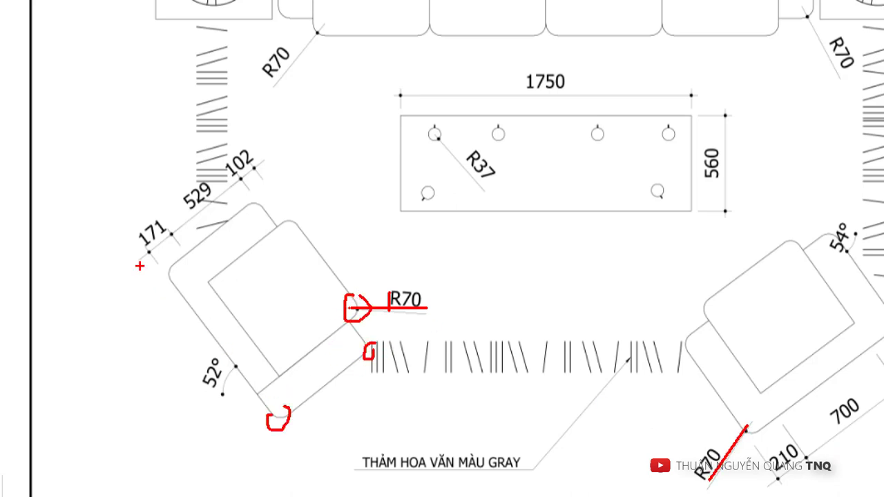
drag(170, 266, 182, 288)
drag(265, 204, 257, 213)
key(Escape)
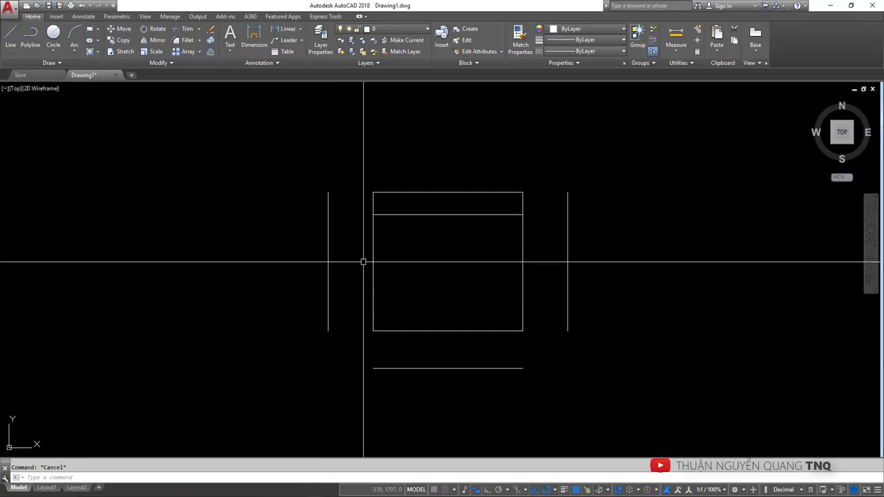
middle_drag(368, 298, 339, 298)
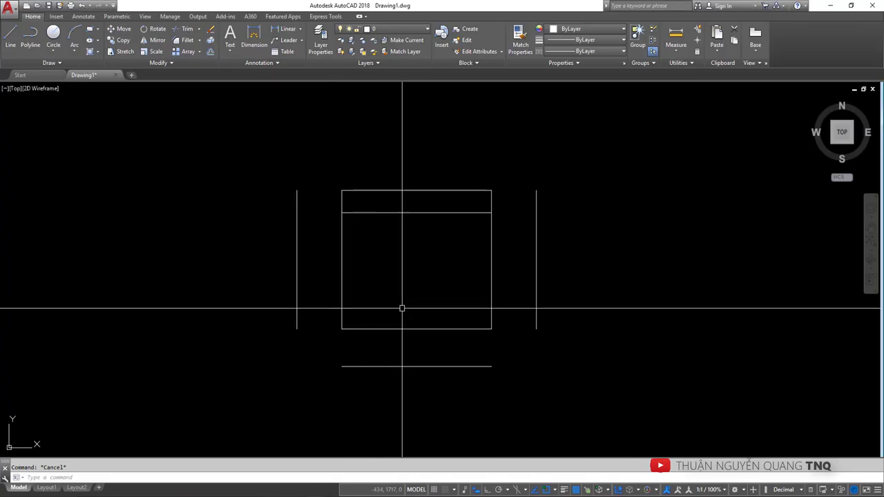
Start FILLET with a 70 radius in Multiple mode
text(f)
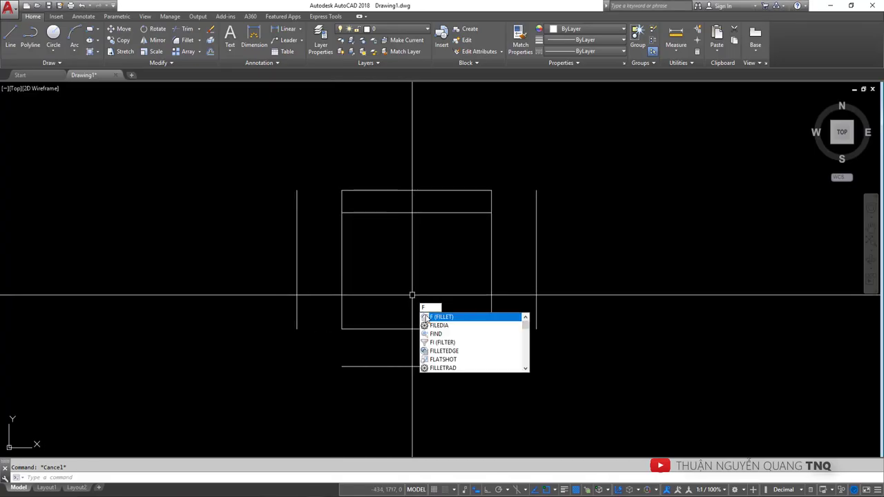
key(Return)
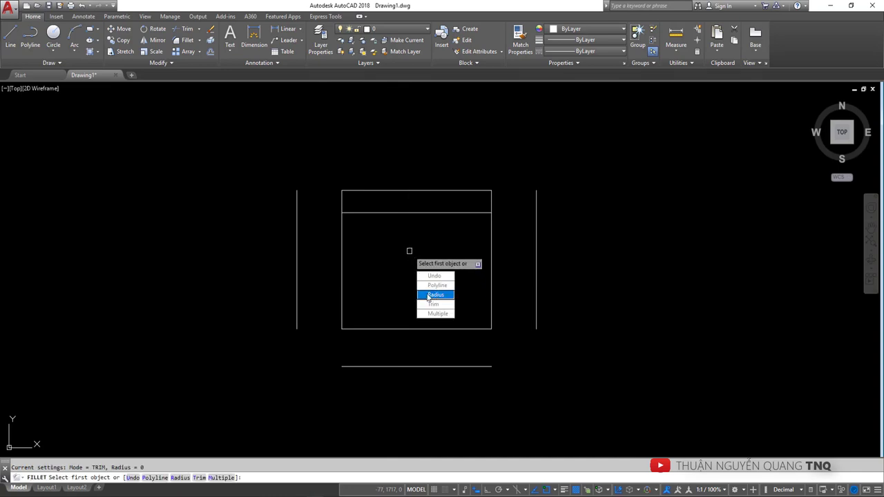
text(r)
click(435, 297)
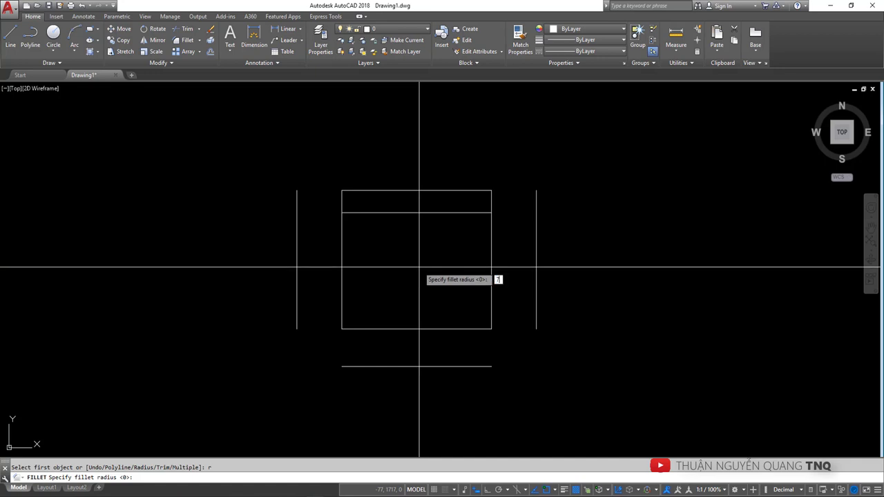
text(0)
key(Return)
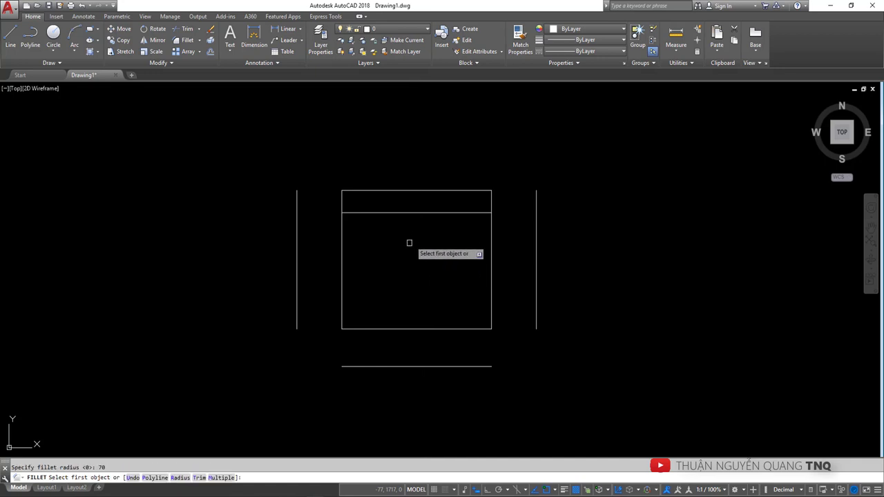
middle_drag(377, 257, 361, 261)
key(Down)
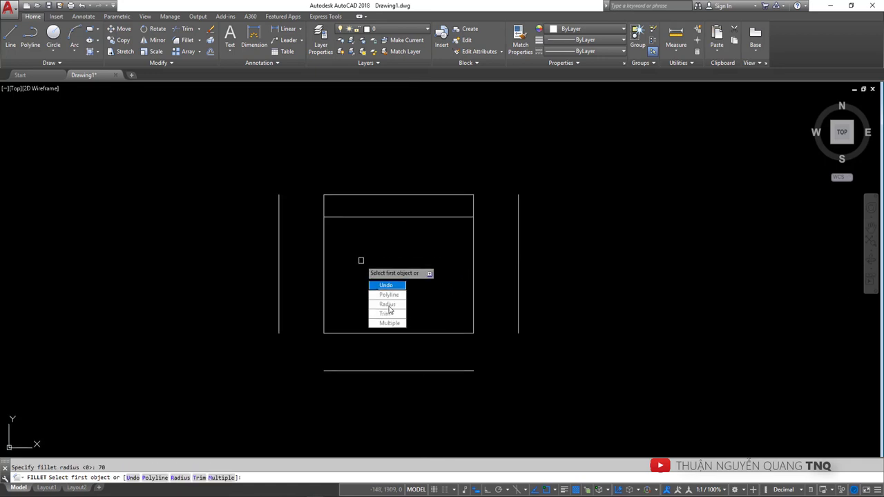
click(385, 327)
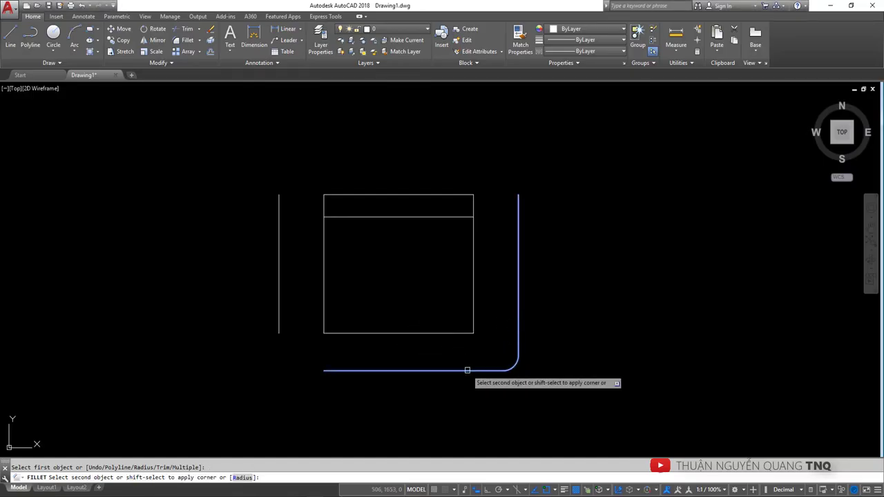
Round the outer outline's four corners with R70
click(468, 370)
click(326, 371)
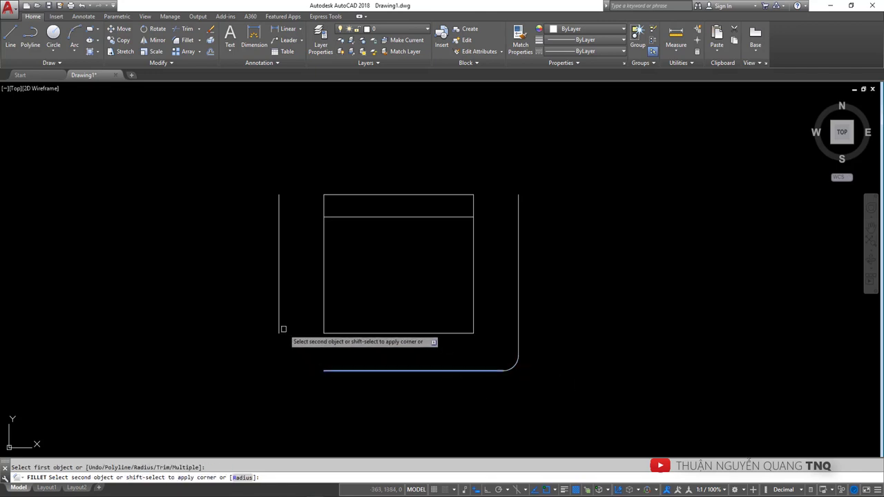
click(280, 329)
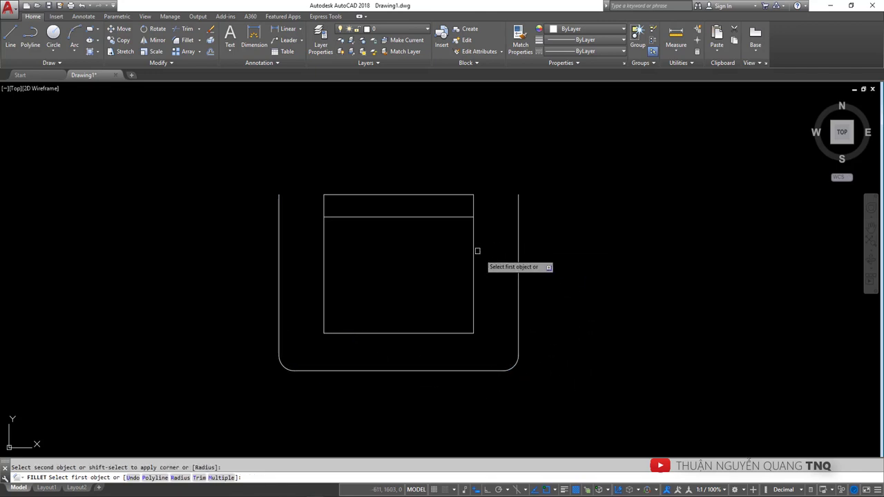
click(518, 246)
click(454, 219)
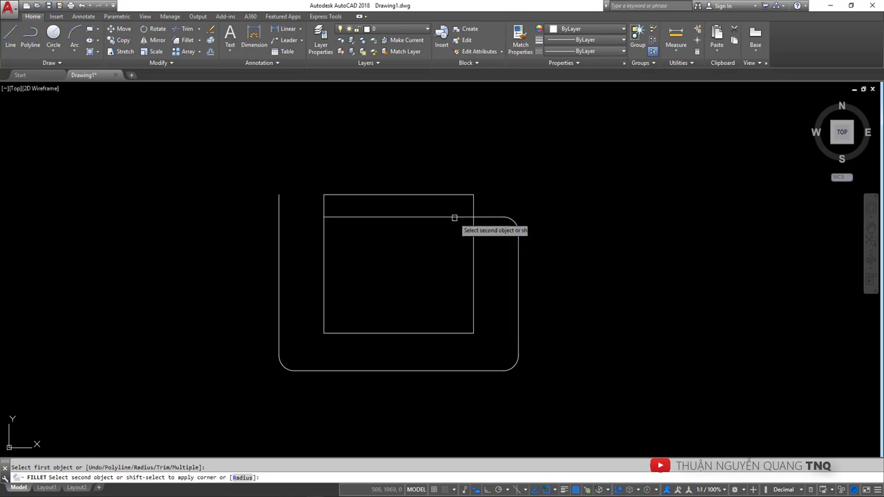
click(346, 218)
click(280, 244)
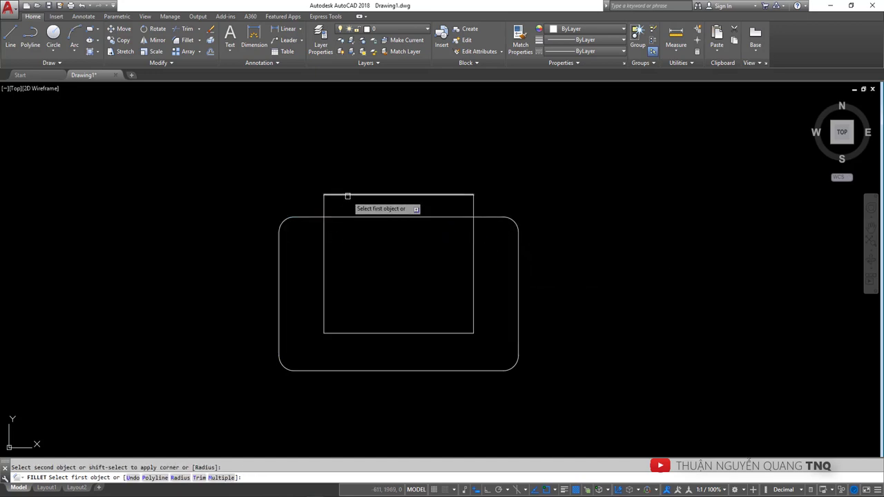
Round the backrest's top-left and top-right corners with R70
click(347, 195)
click(324, 211)
click(440, 196)
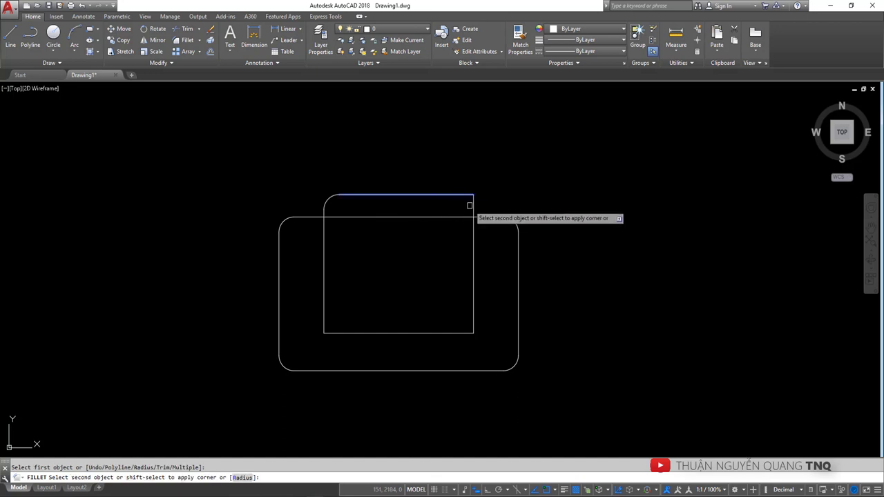
click(473, 211)
scroll(417, 297, down, 4)
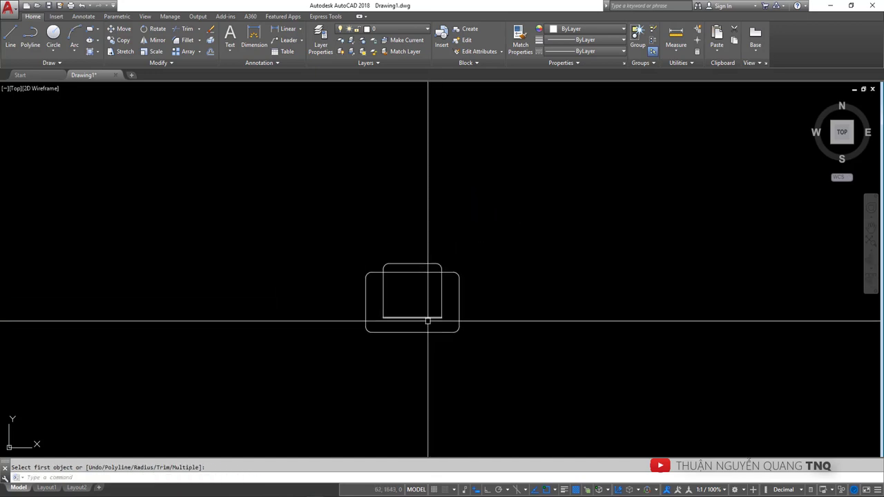
scroll(404, 273, up, 4)
key(Escape)
Start TRIM on the overlapping lines, with the backrest as cutting edge
click(432, 253)
click(411, 270)
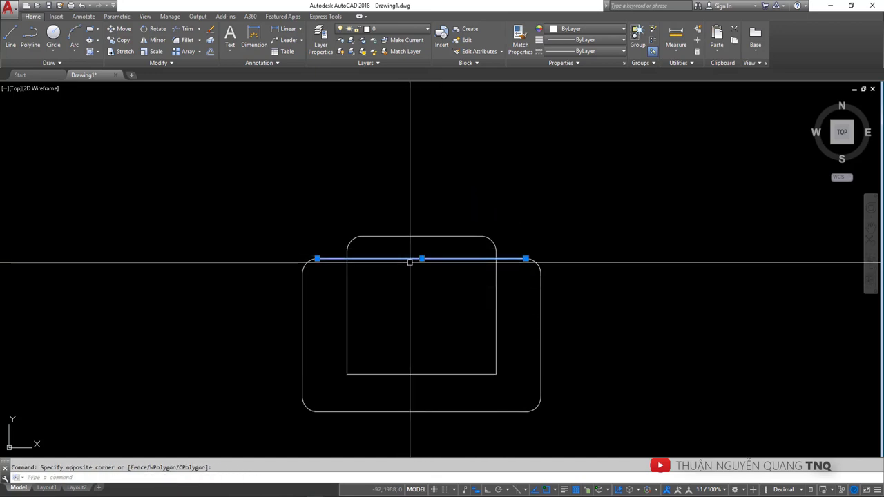
key(Escape)
text(tr)
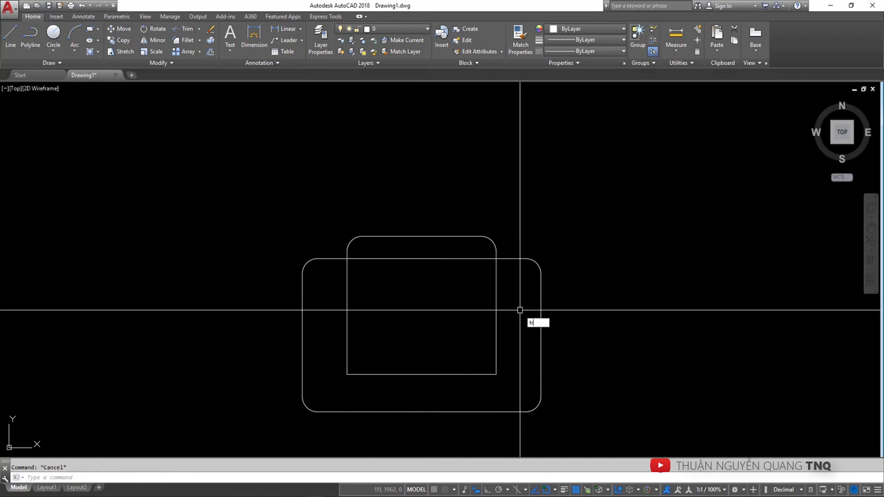
key(Return)
click(525, 167)
click(312, 335)
key(Return)
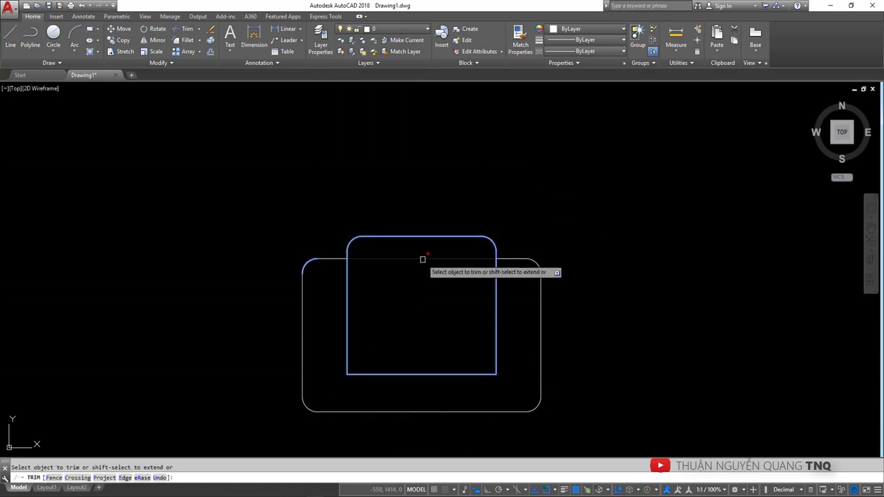
scroll(452, 342, down, 5)
key(alt+Tab)
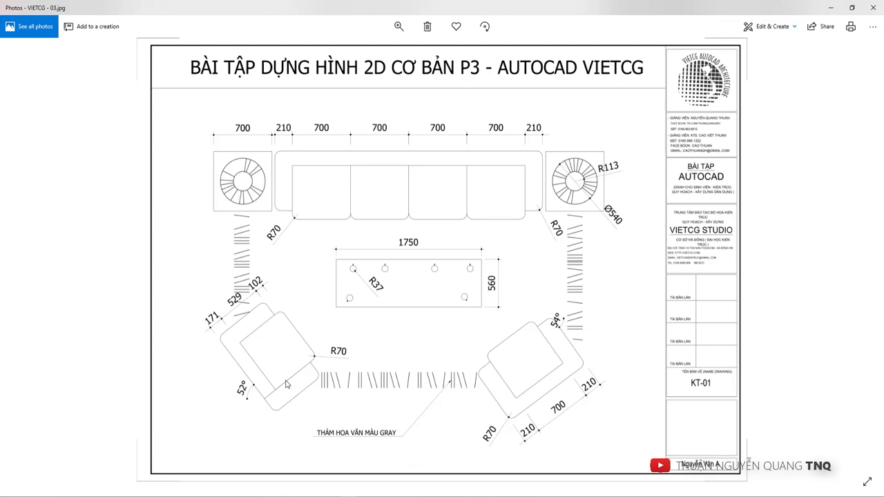
Zoom in on the armchairs in the P3 reference sheet
scroll(288, 384, up, 3)
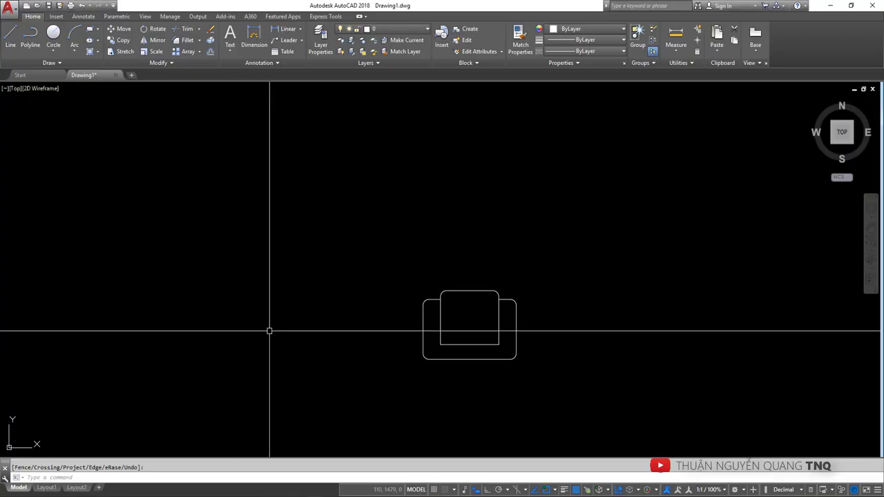
Copy the armchair twice in a straight horizontal row to its right, with Ortho on
click(463, 351)
click(296, 241)
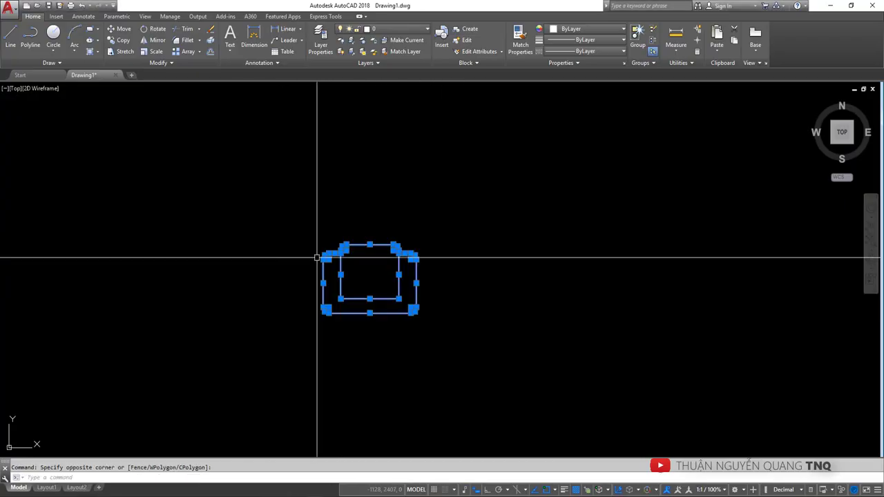
text(CO)
key(Return)
click(381, 283)
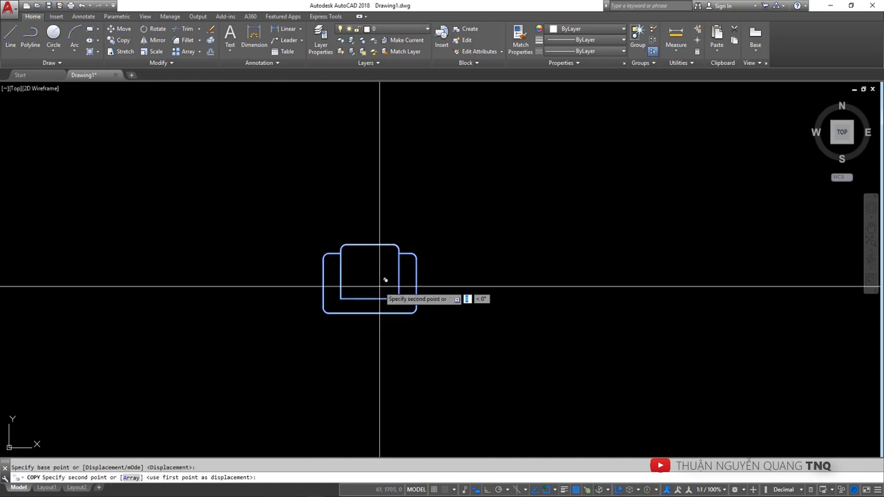
key(F8)
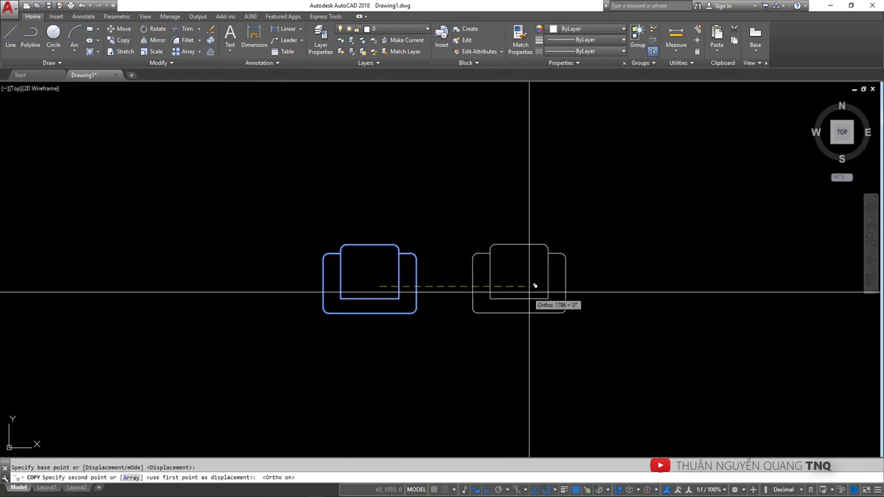
click(533, 292)
click(698, 295)
key(Return)
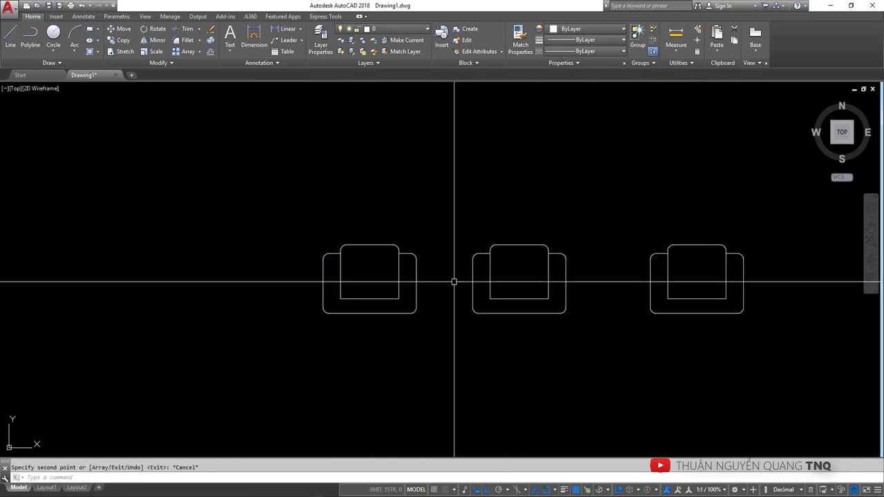
Select the first armchair and begin moving it from a base point
middle_drag(442, 283, 511, 276)
click(513, 317)
click(362, 294)
text(m)
key(Return)
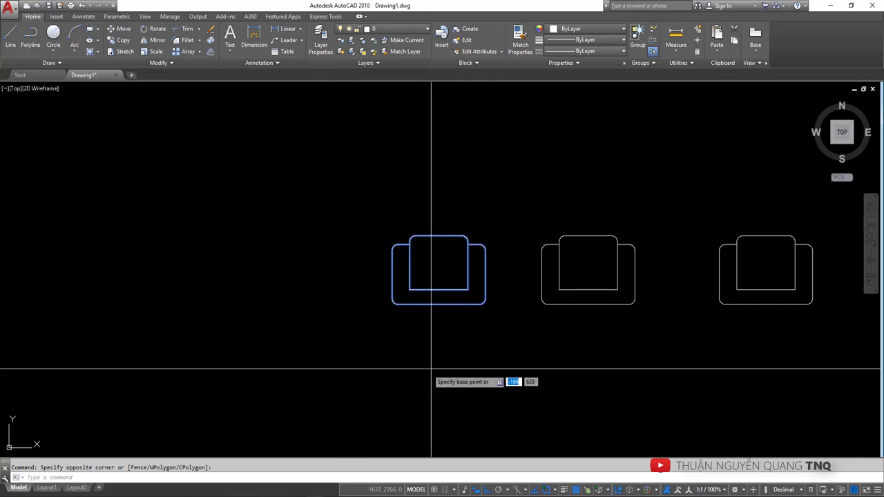
click(458, 372)
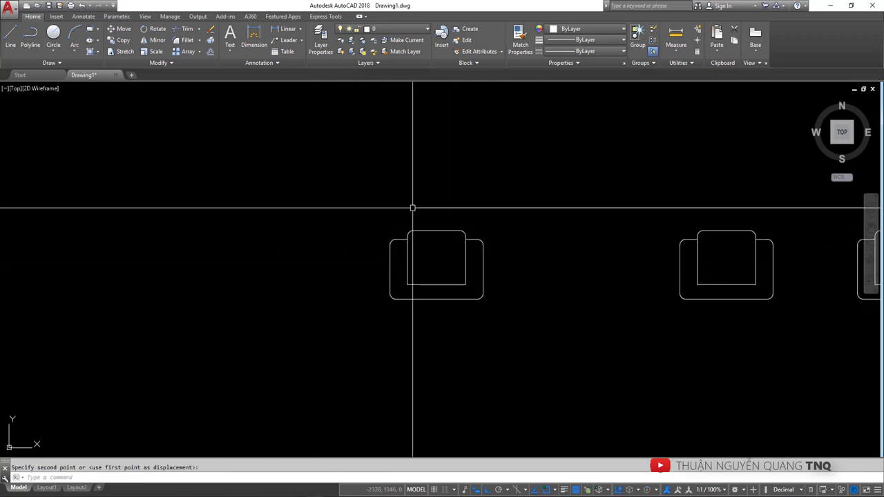
scroll(421, 235, up, 3)
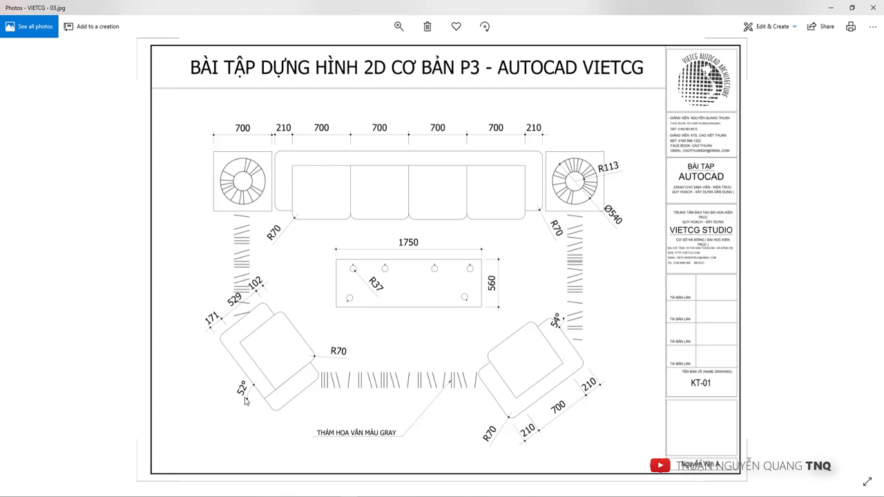
Trace the left armchair's edges and a horizontal baseline in red to show its 52° angle
scroll(242, 399, up, 2)
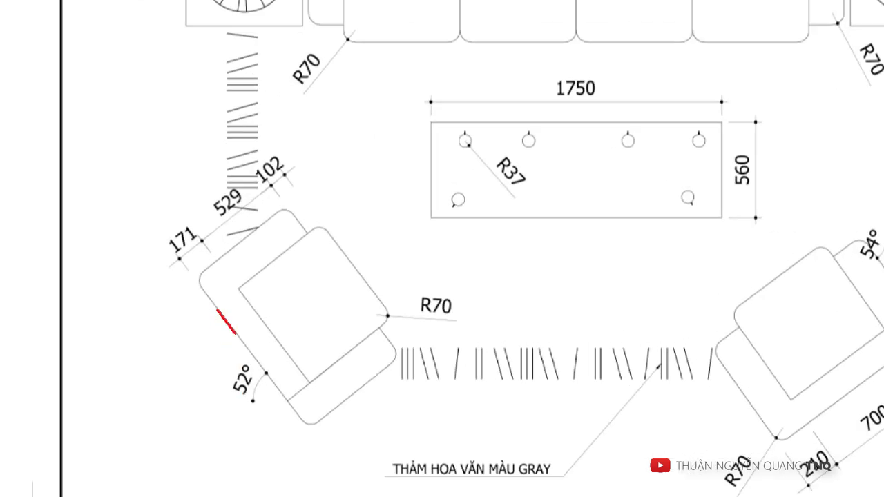
drag(236, 334, 274, 381)
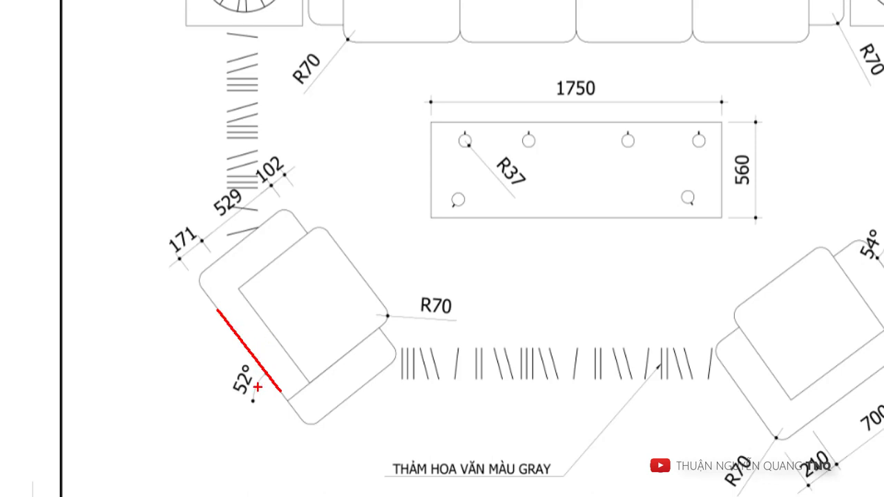
drag(302, 406, 308, 402)
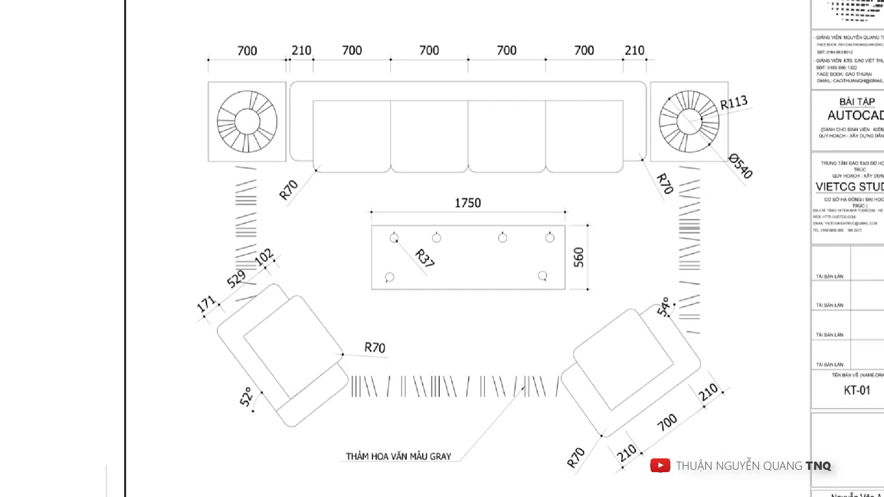
drag(231, 348, 299, 433)
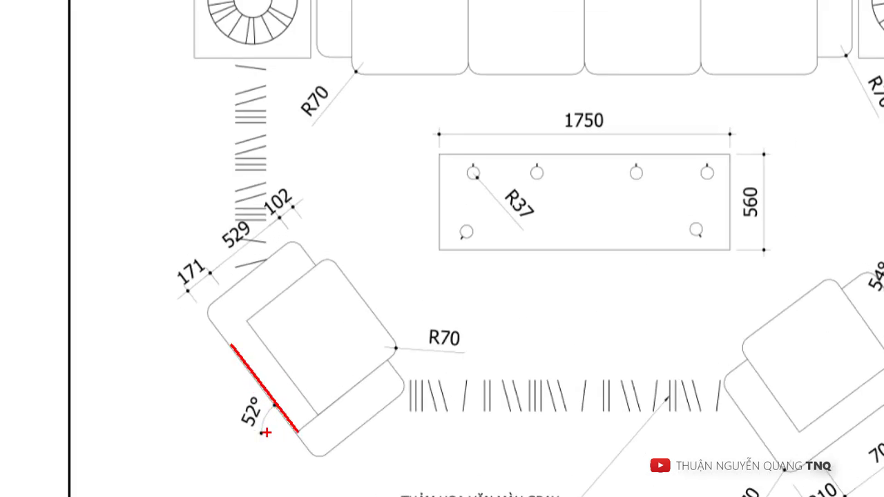
mouse_move(234, 436)
mouse_down()
mouse_move(388, 442)
mouse_move(461, 431)
mouse_up()
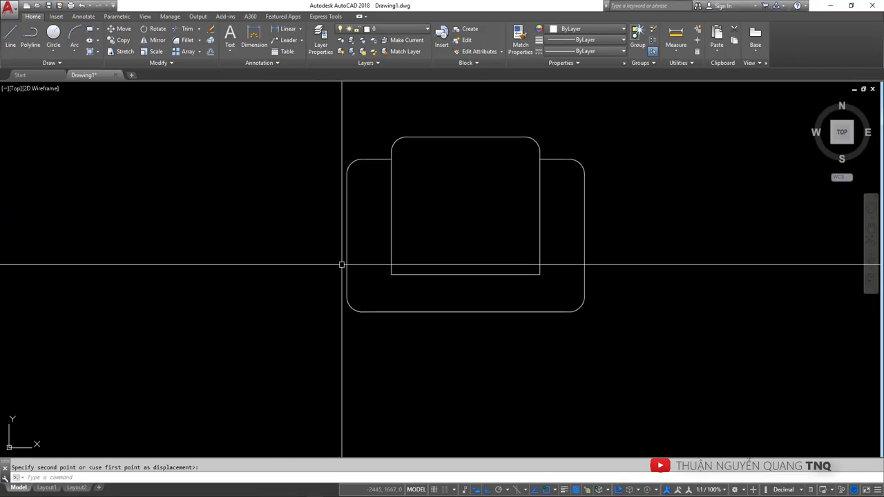
Cancel the pending move and window-select the left armchair
scroll(387, 283, down, 4)
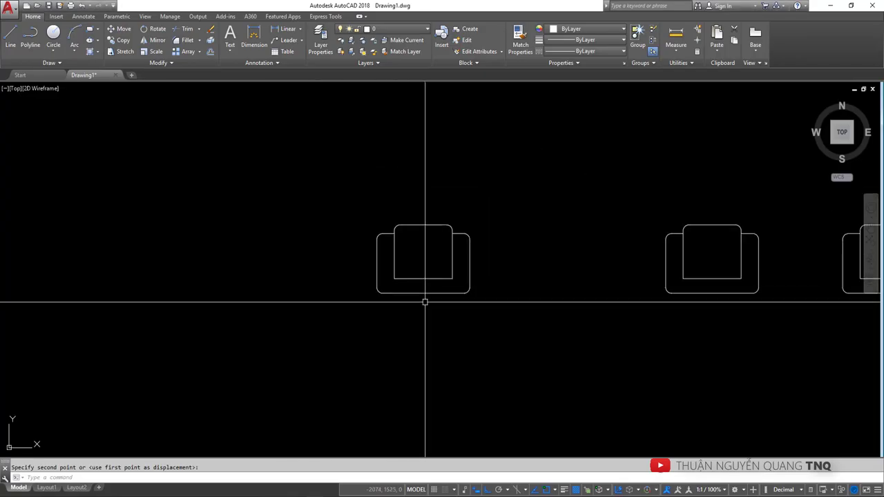
scroll(428, 293, up, 2)
key(Escape)
click(317, 148)
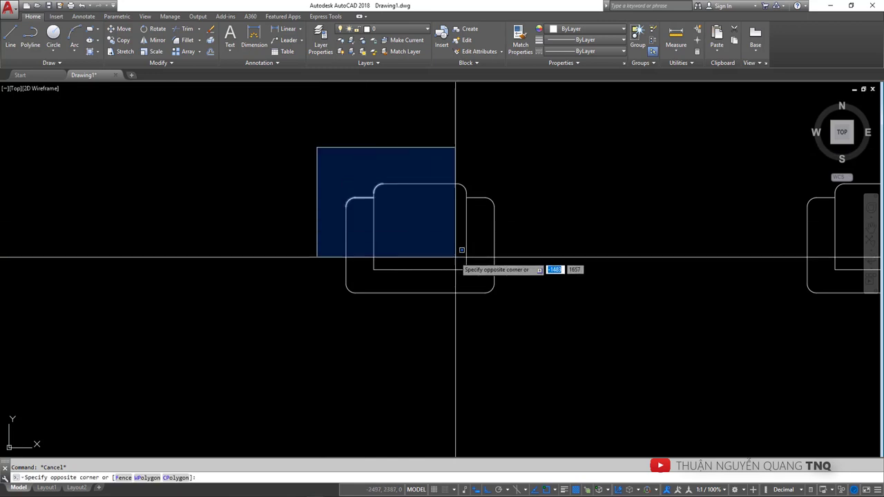
click(497, 302)
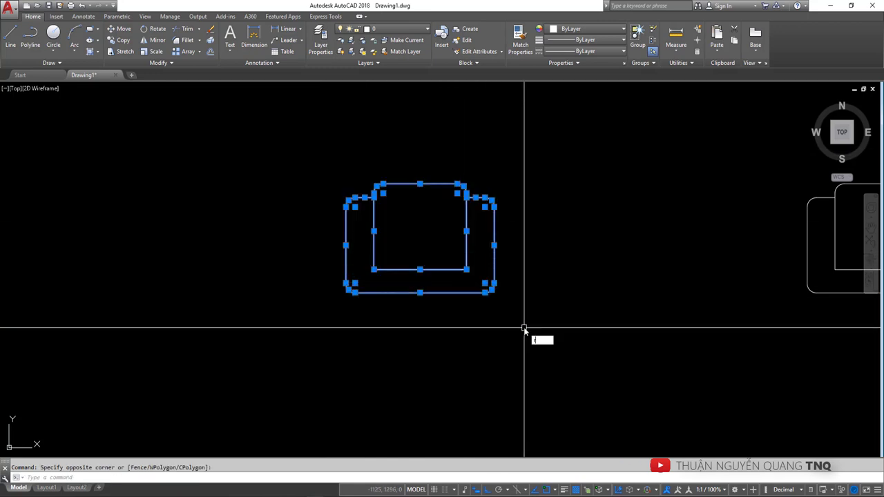
Rotate the armchair about its bottom midpoint with Ortho off, using its bottom edge as reference
text(o)
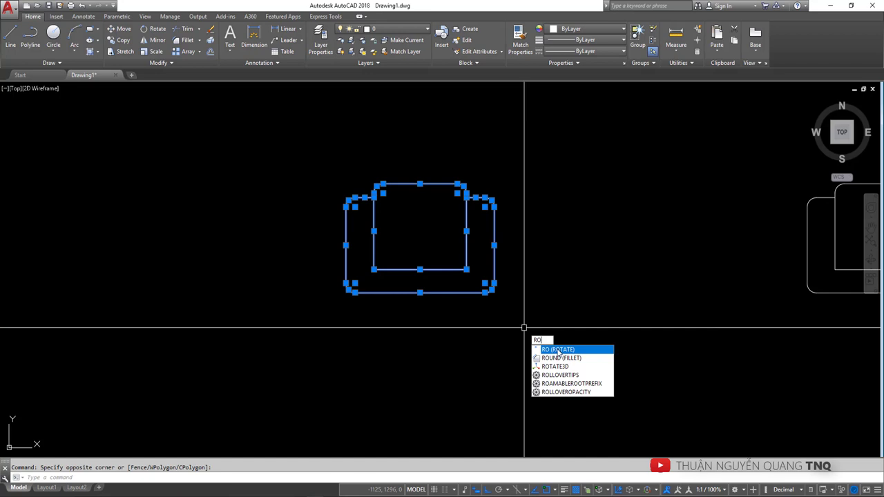
click(546, 350)
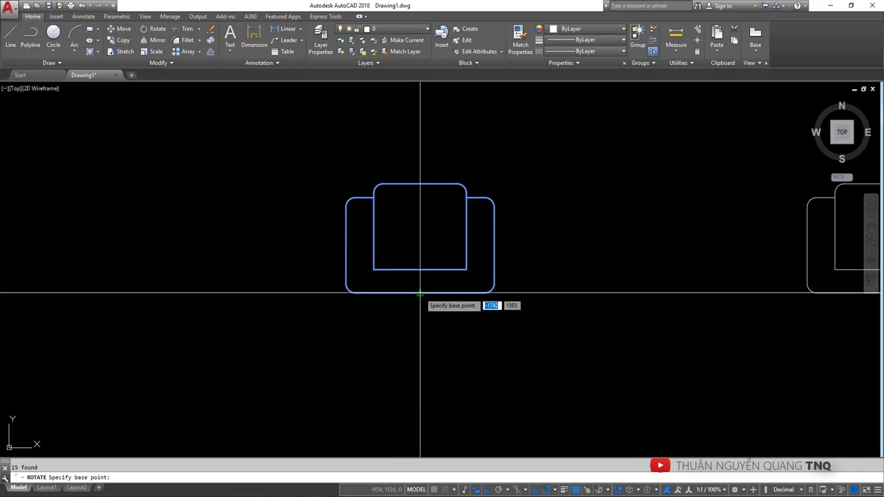
click(419, 292)
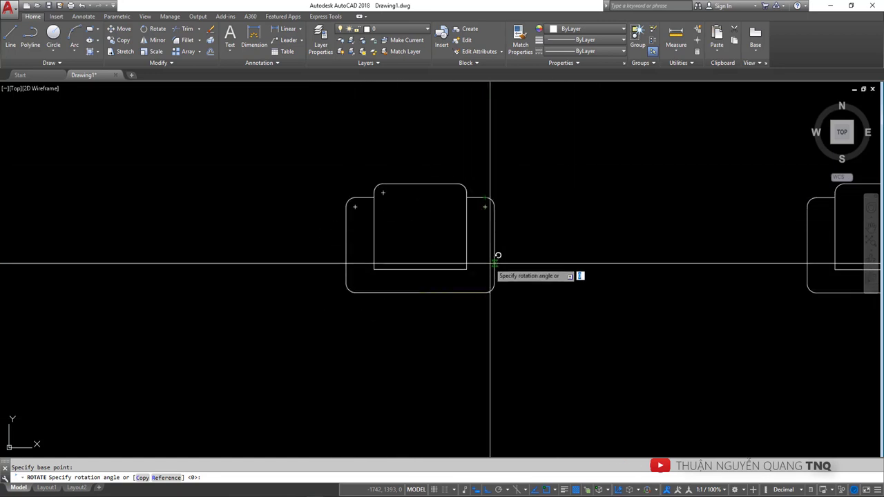
key(F8)
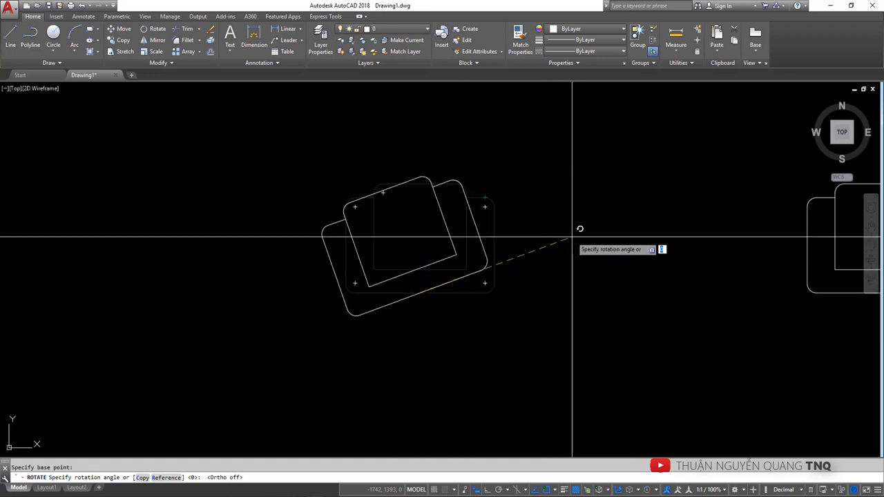
key(Down)
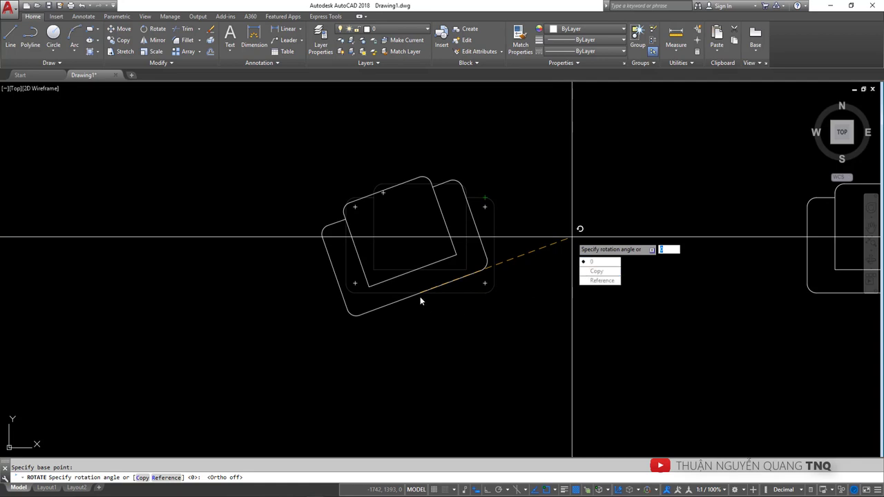
click(592, 280)
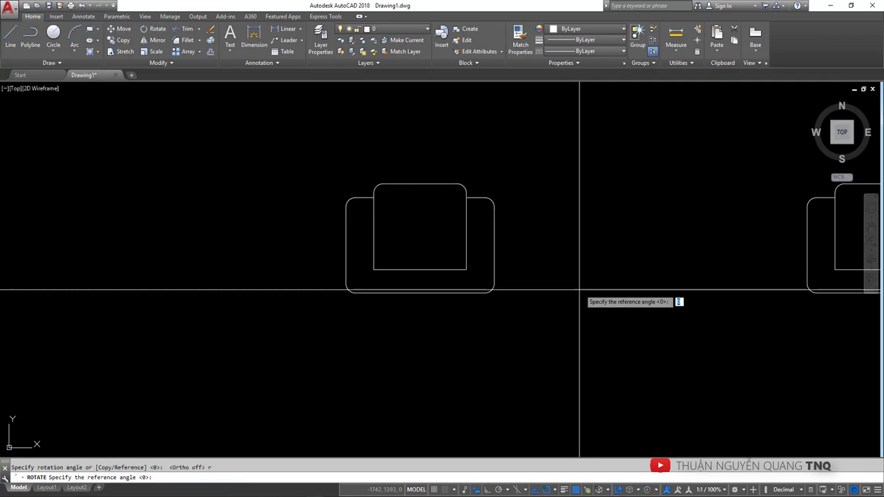
click(389, 293)
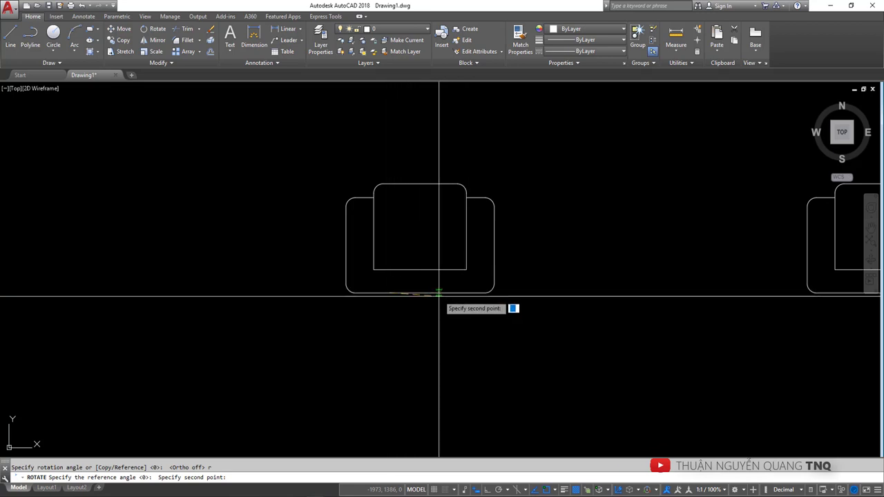
click(456, 299)
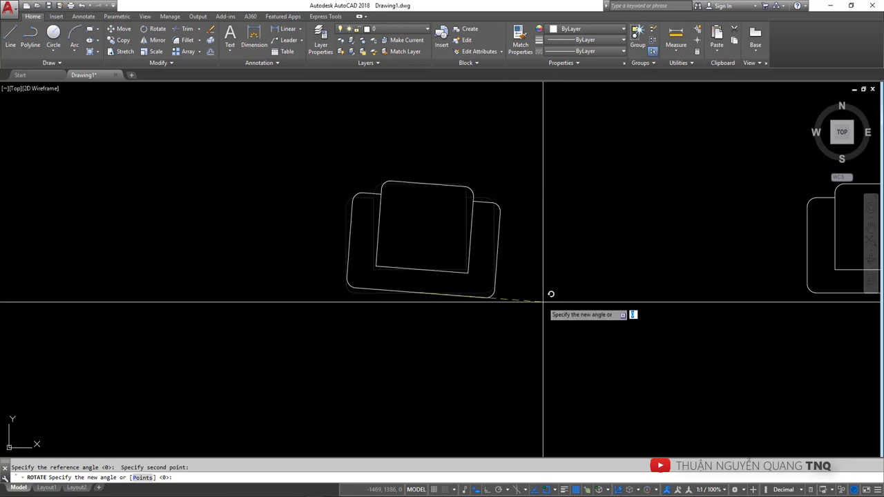
Sketch a red horizontal line, the armchair's edge, a 0 mark and an angle arc
key(alt+Tab)
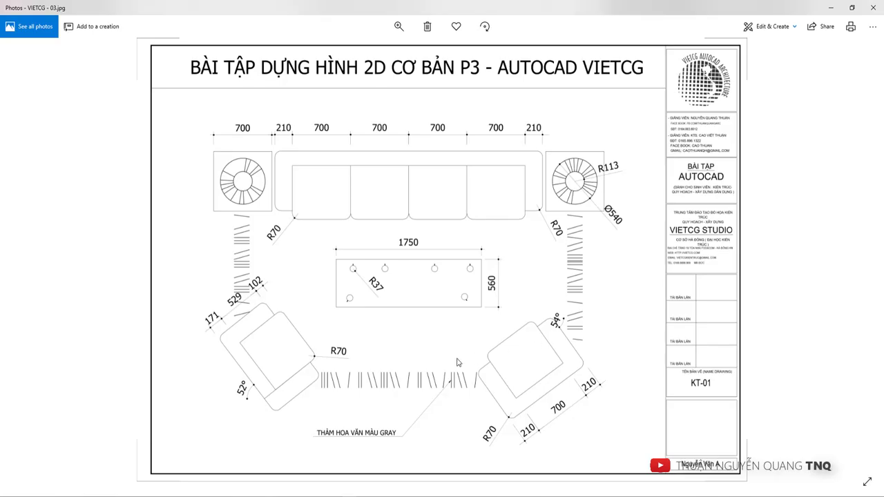
scroll(262, 404, up, 2)
scroll(259, 407, up, 2)
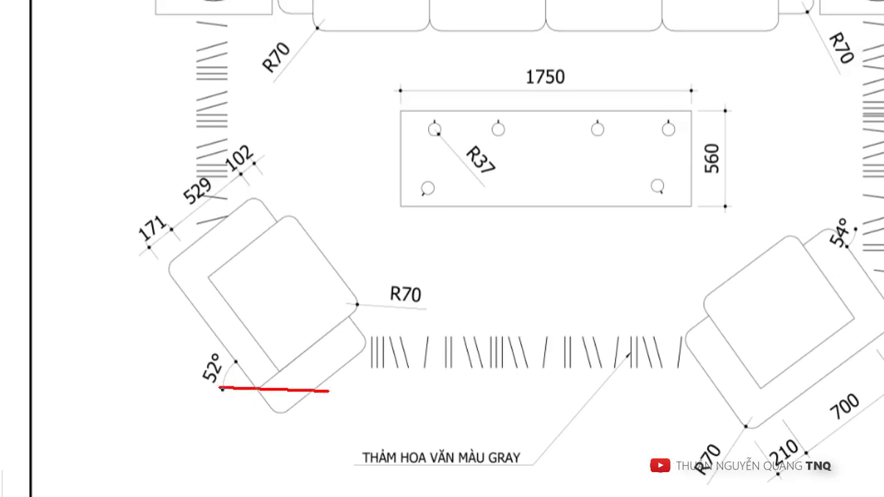
drag(218, 387, 444, 387)
drag(182, 289, 312, 455)
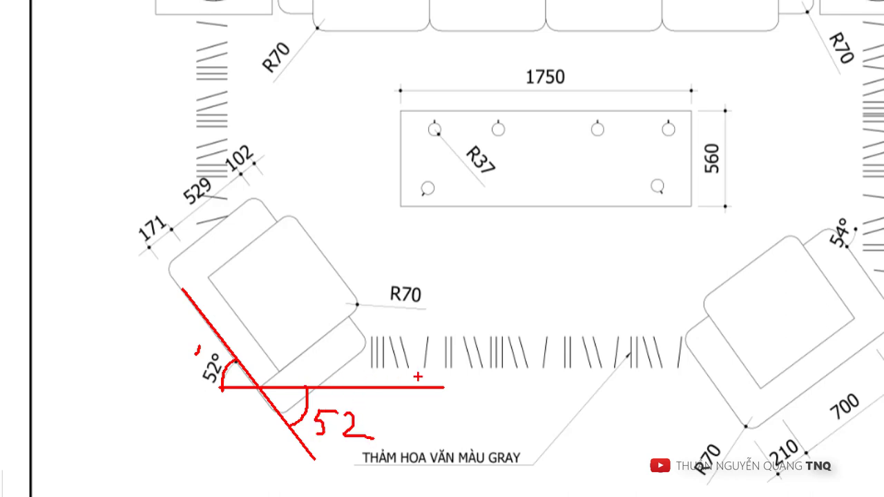
drag(492, 367, 495, 363)
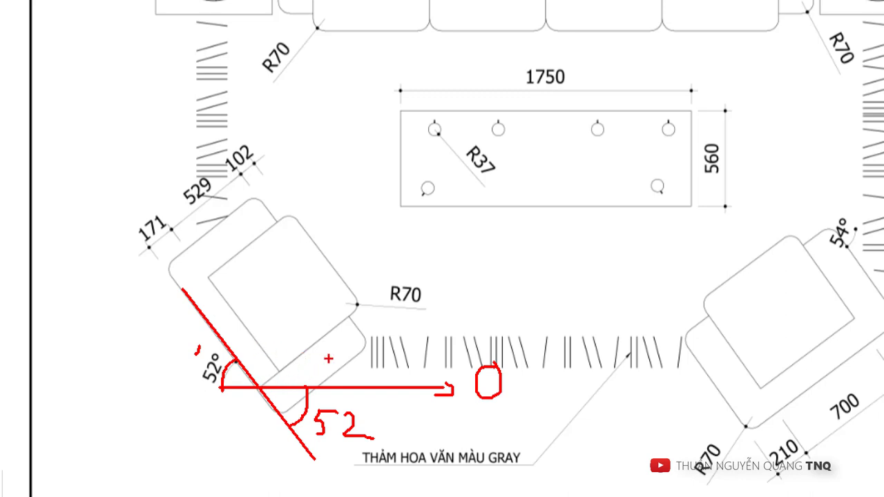
drag(417, 348, 336, 286)
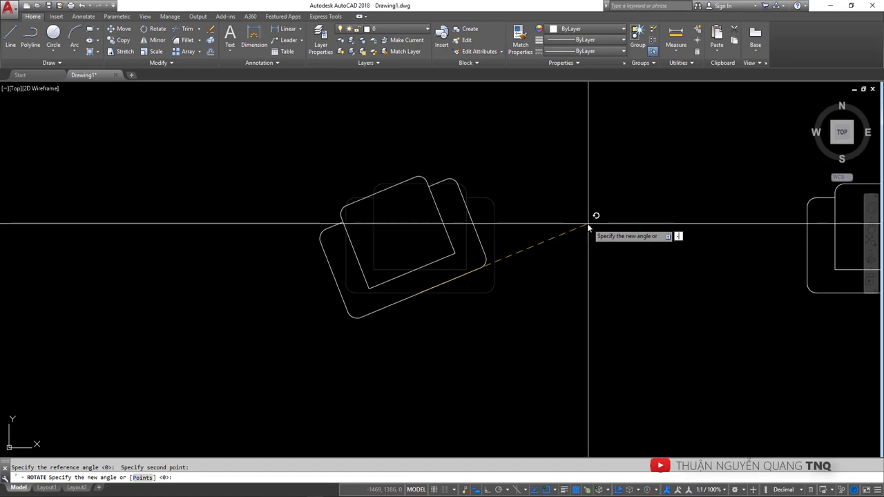
Finish rotating the left armchair to −52° and deselect it
click(586, 224)
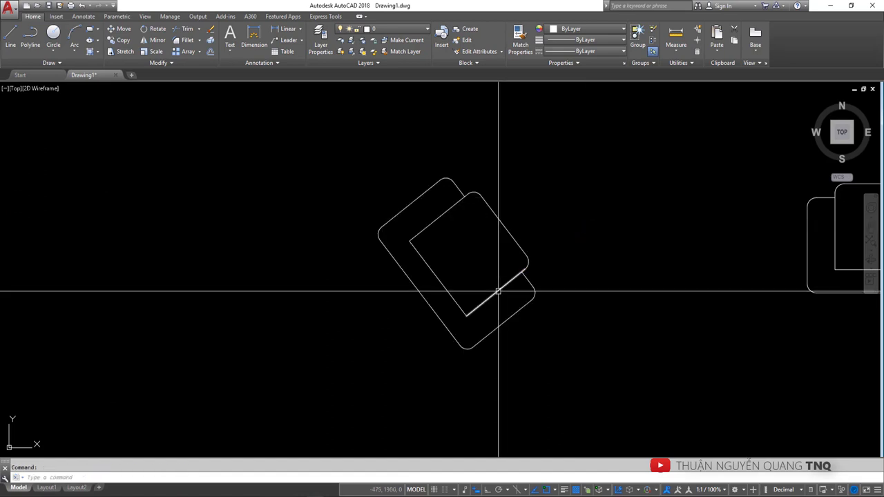
scroll(501, 290, down, 5)
middle_drag(446, 283, 384, 283)
scroll(327, 243, up, 2)
click(327, 243)
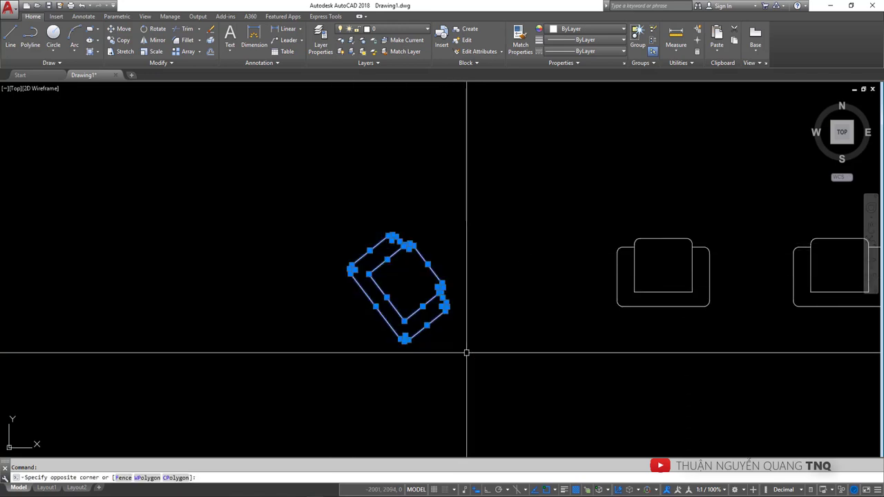
key(Escape)
Set the drawing's annotation scale to 1:50
click(709, 489)
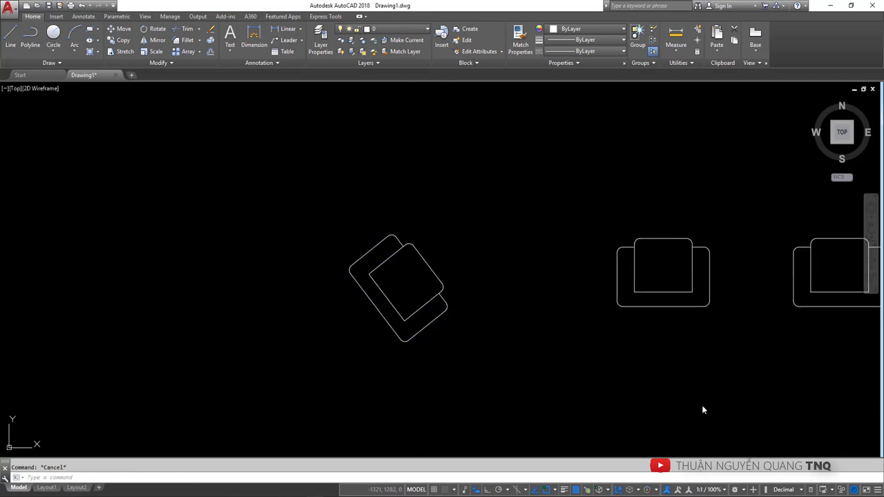
click(699, 318)
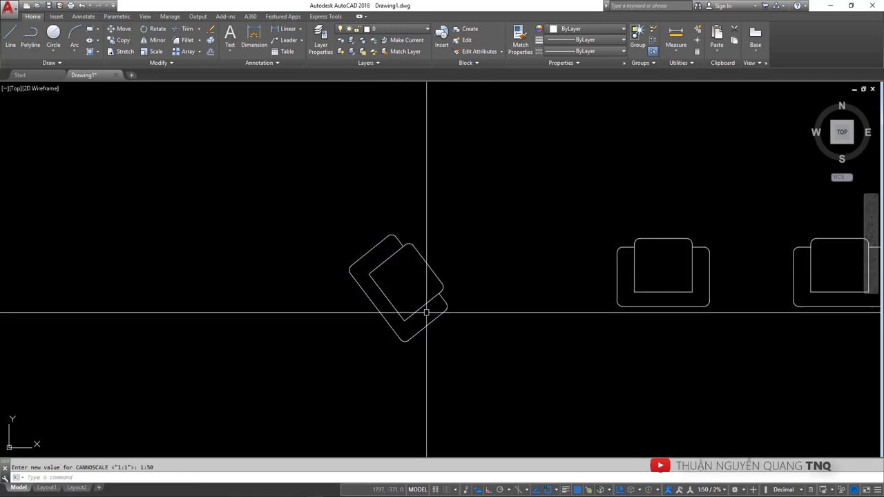
scroll(423, 319, up, 4)
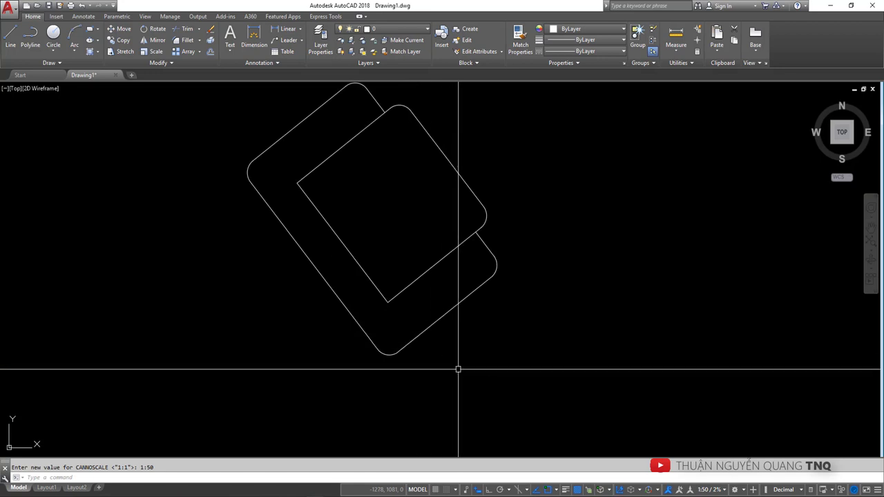
Make Annotative the current dimension style
text(d)
key(Return)
click(351, 202)
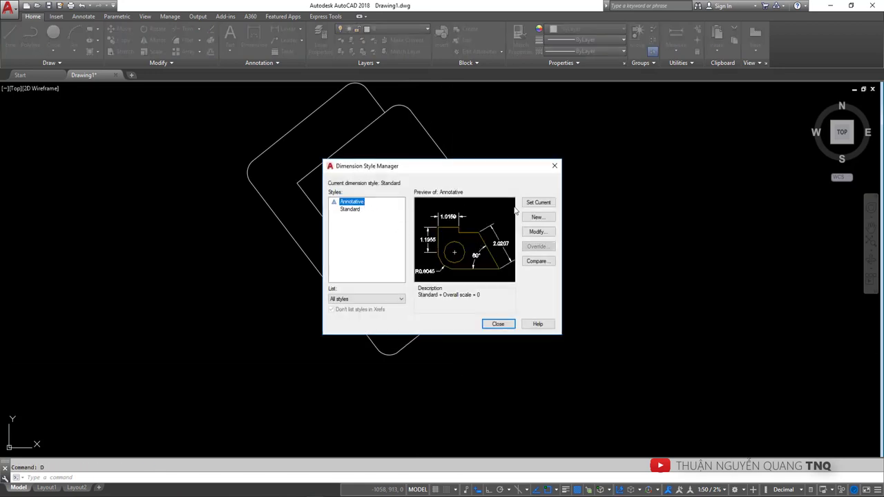
click(538, 203)
click(498, 324)
Draw a horizontal check line from the armchair's corner and dimension its 52° angle
scroll(369, 322, up, 2)
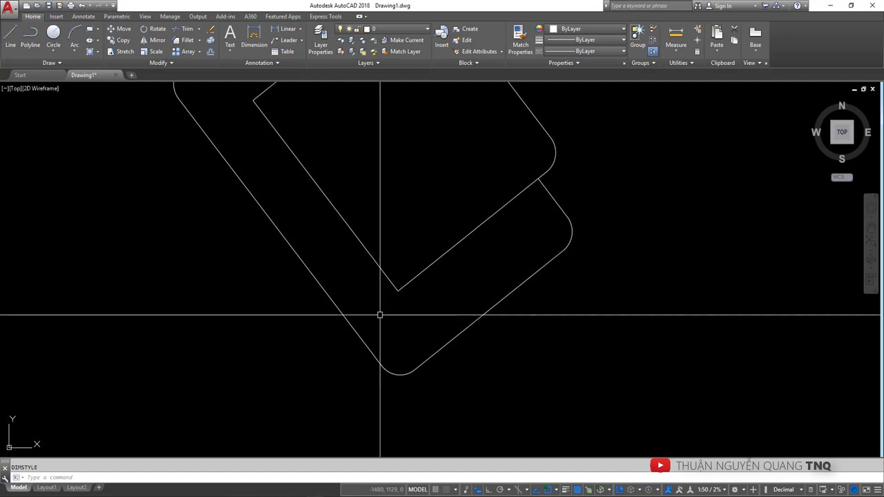
key(Escape)
text(l)
key(Return)
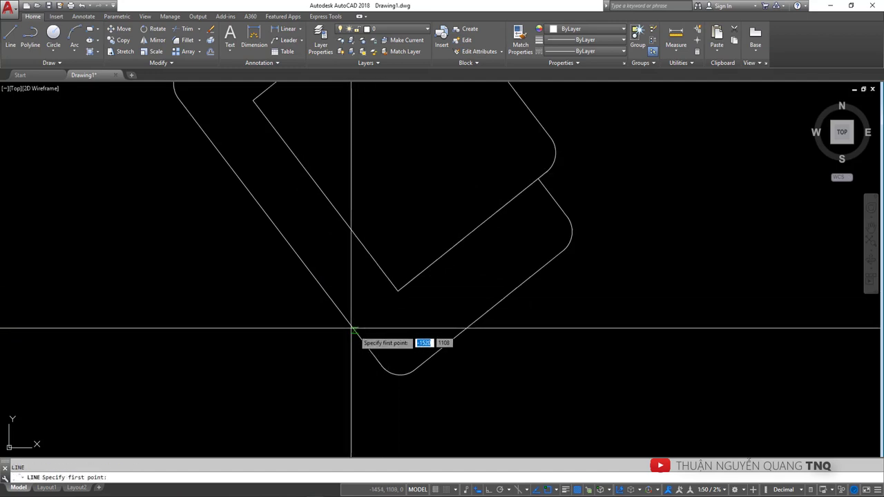
click(398, 291)
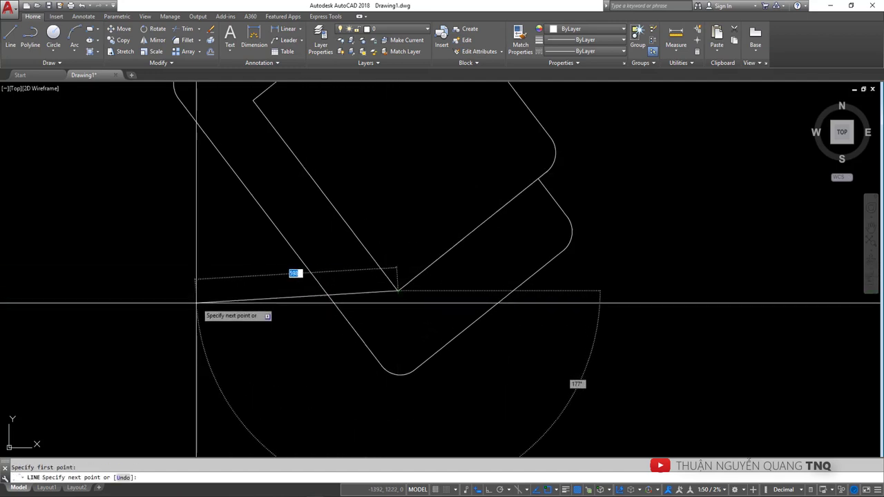
click(174, 292)
key(Escape)
scroll(319, 303, up, 2)
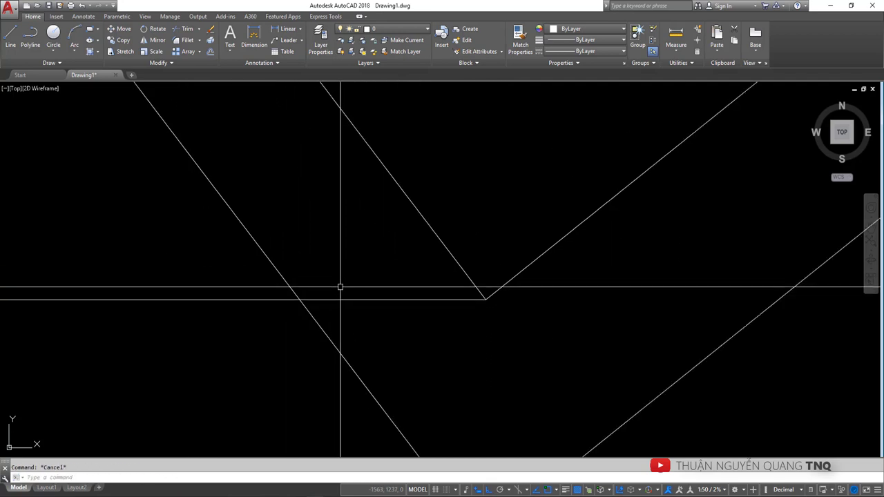
middle_drag(339, 286, 407, 315)
text(an)
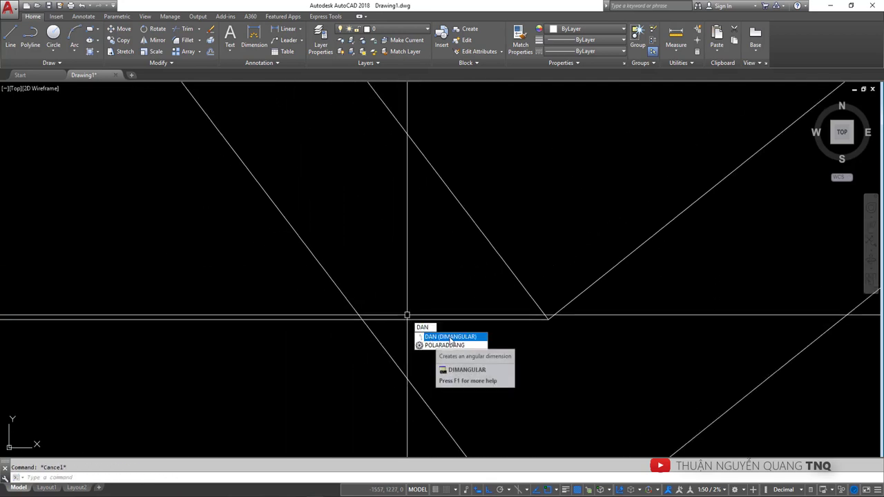
click(437, 338)
click(309, 319)
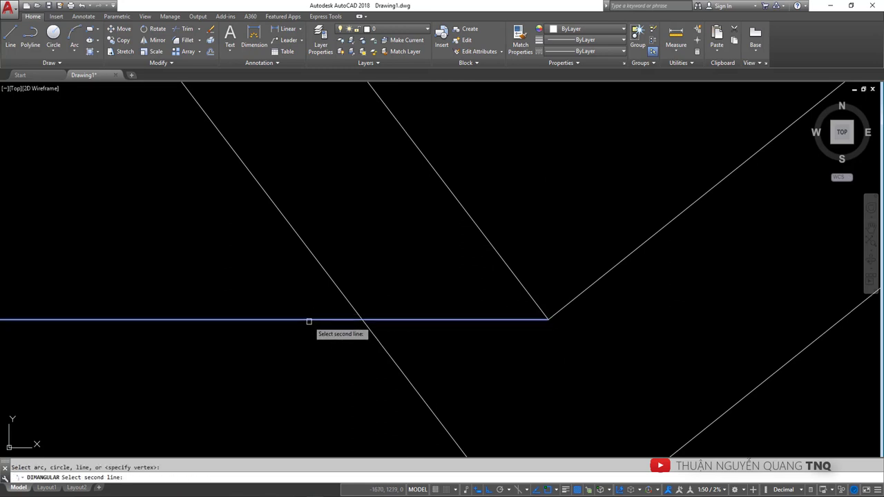
click(332, 282)
click(288, 290)
scroll(288, 290, up, 1)
Remove the temporary check line and 52° dimension
click(246, 274)
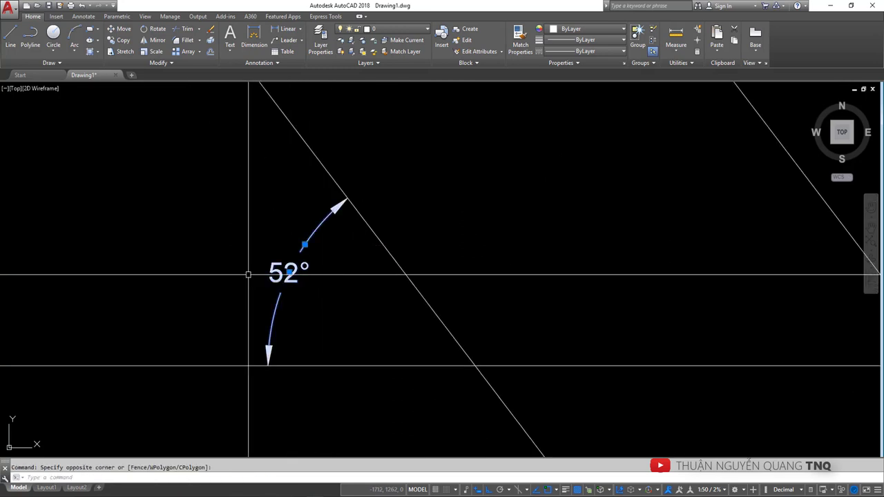
click(318, 301)
scroll(318, 301, down, 2)
key(Escape)
scroll(294, 277, down, 5)
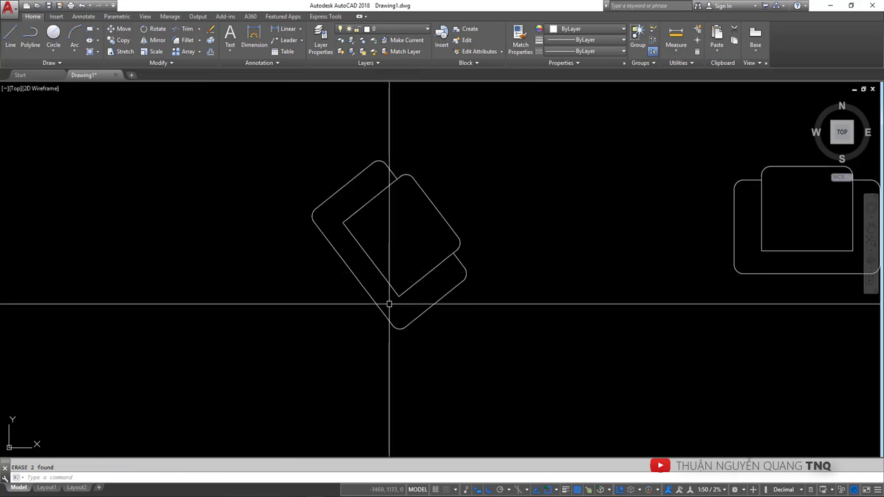
scroll(369, 256, down, 2)
key(alt+Tab)
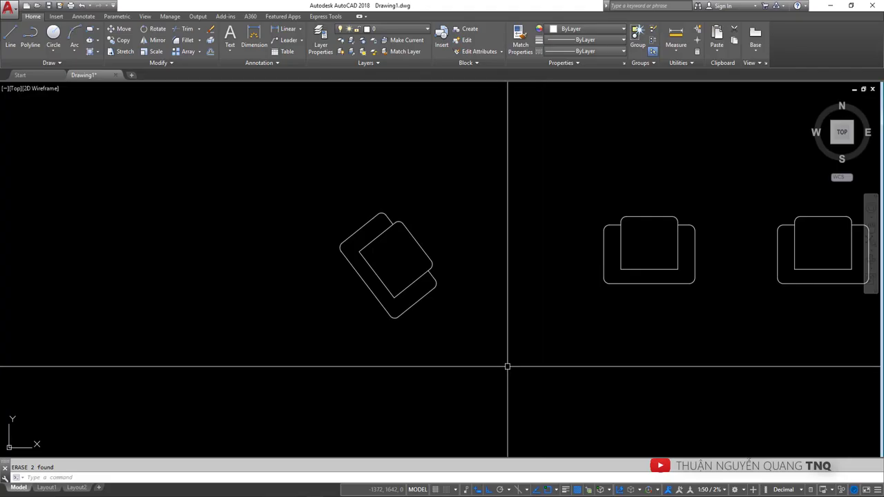
Zoom out on the reference sheet showing the right armchair's 54° markup
scroll(529, 296, down, 4)
Move the rightmost armchair further to the right
scroll(489, 299, up, 2)
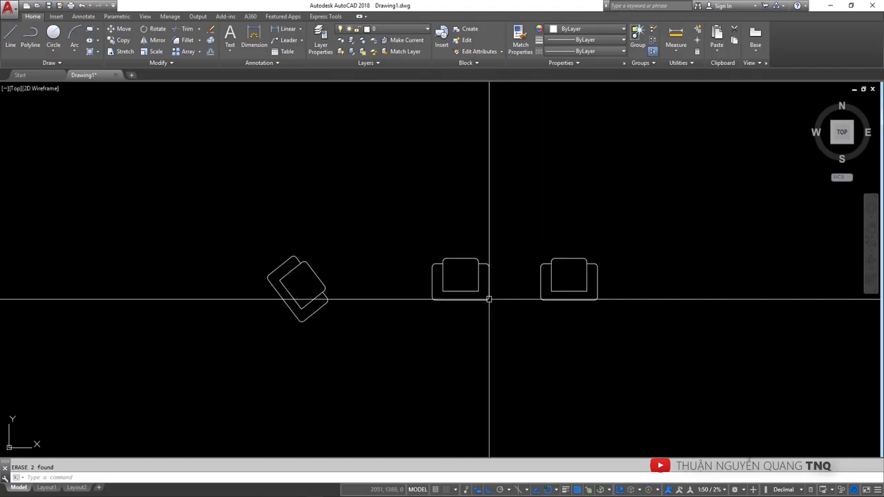
click(504, 256)
click(604, 319)
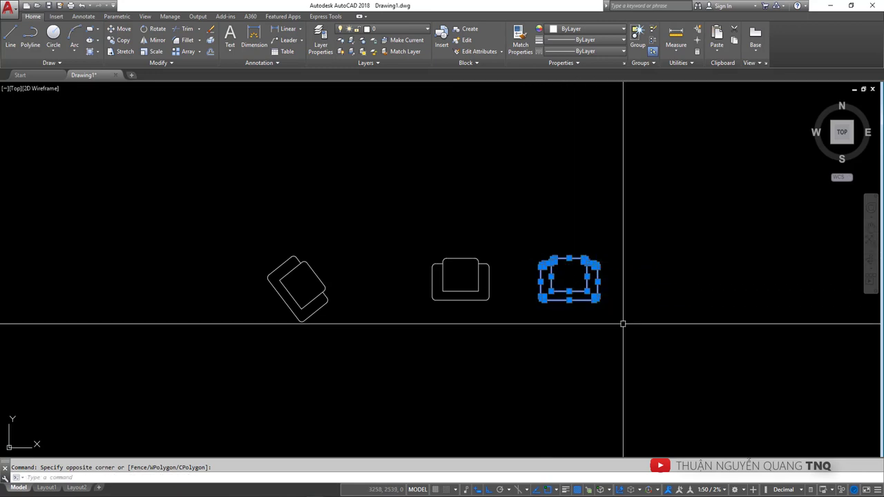
key(m)
key(space)
click(585, 341)
click(681, 341)
scroll(495, 306, up, 2)
click(515, 328)
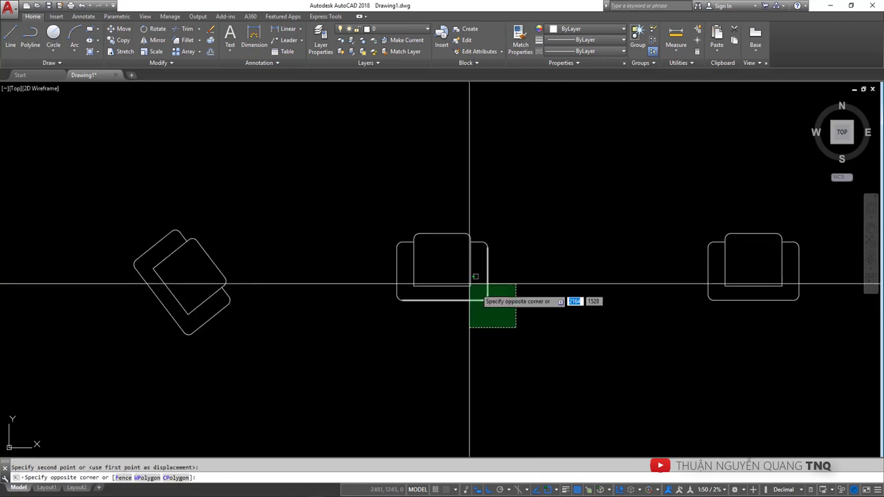
Rotate the middle armchair 90° about its bottom midpoint
click(469, 283)
scroll(472, 261, up, 2)
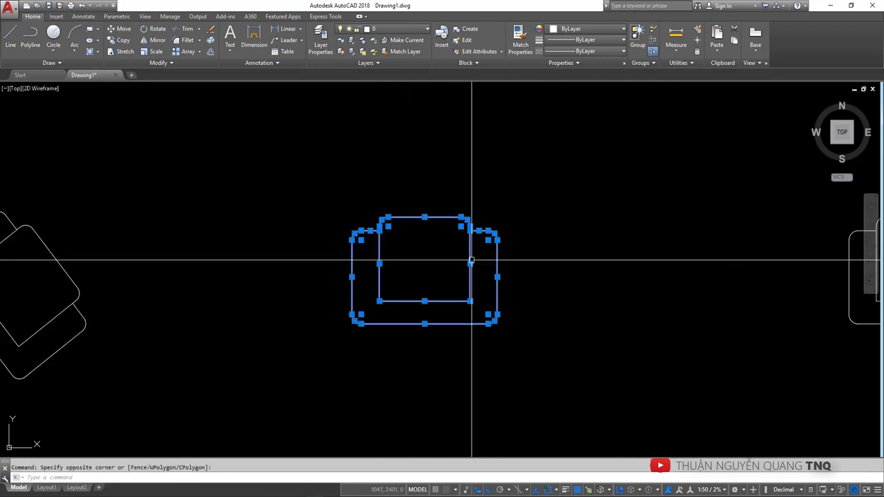
scroll(471, 261, up, 2)
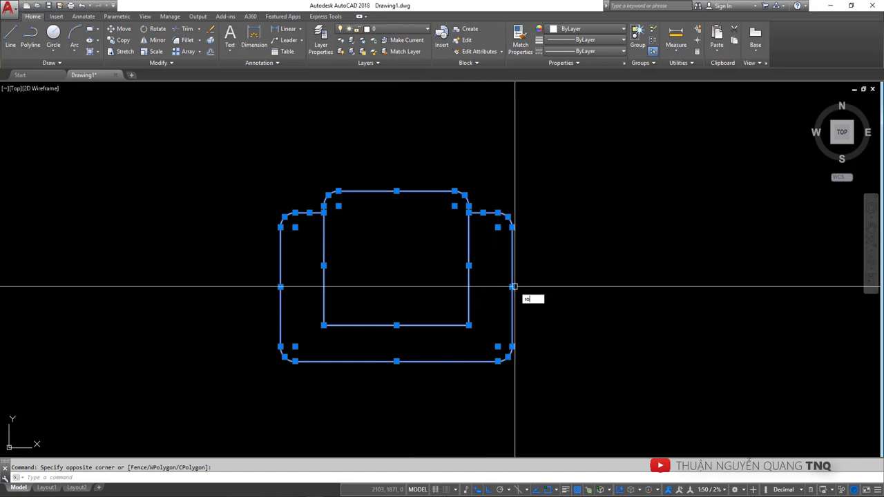
key(Return)
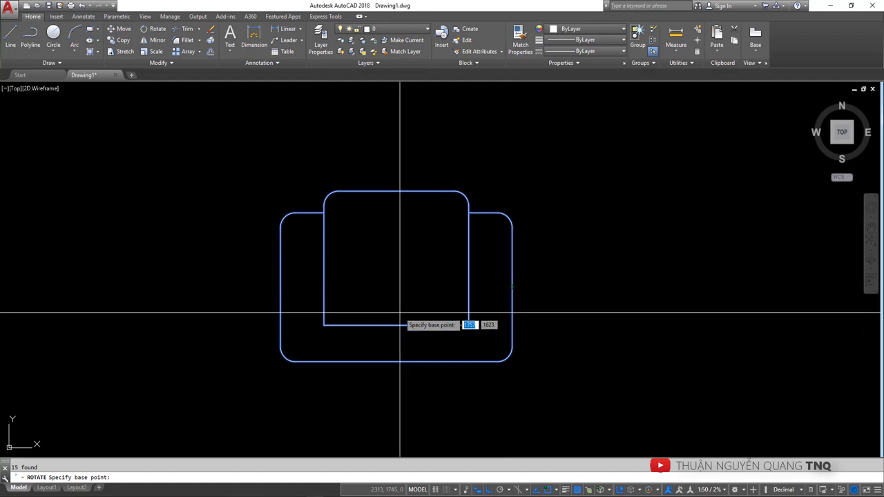
click(396, 360)
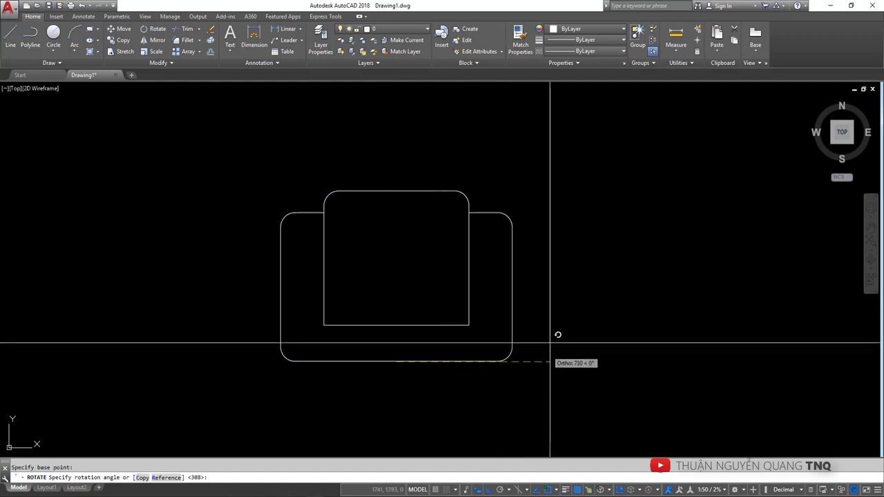
scroll(455, 218, down, 2)
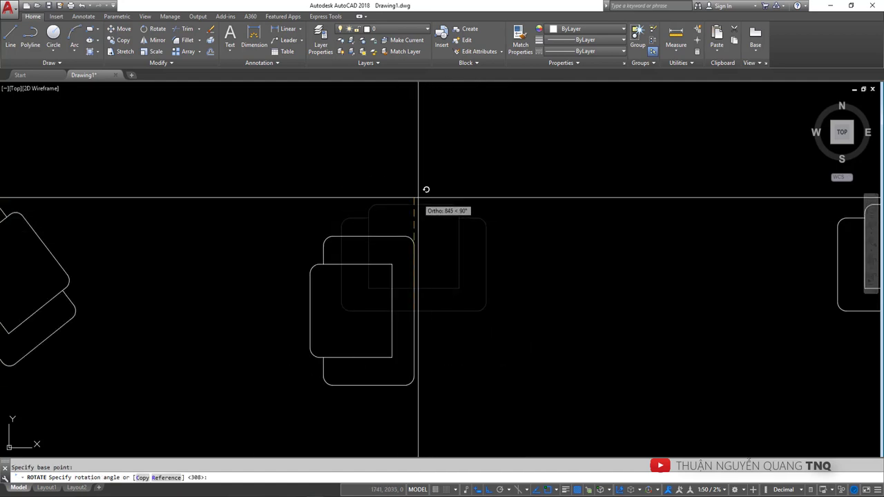
key(Escape)
Move the turned armchair slightly to the right
middle_drag(332, 245, 426, 246)
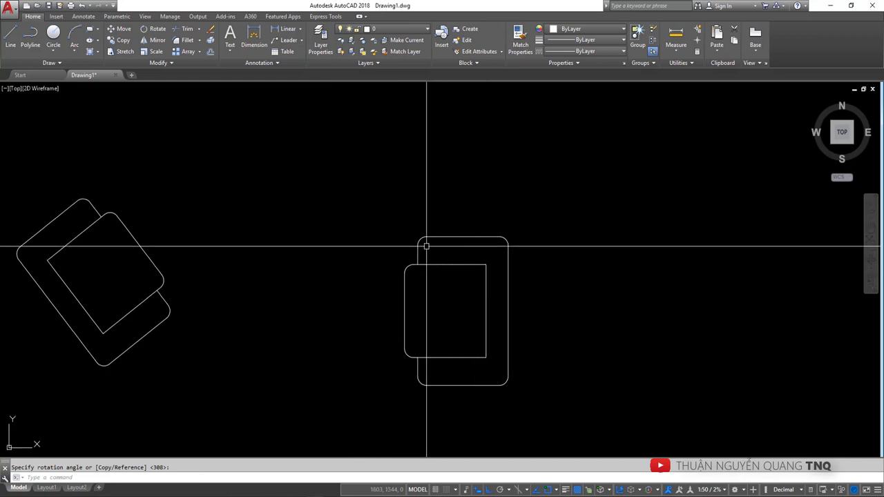
click(391, 223)
click(511, 407)
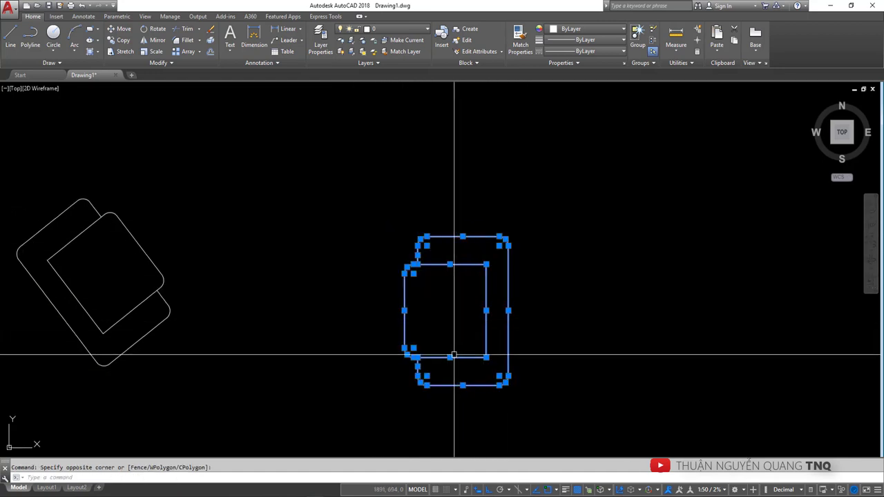
text(m)
key(Return)
click(425, 371)
click(475, 375)
Reselect the turned armchair and start rotating it again
middle_drag(475, 375, 422, 368)
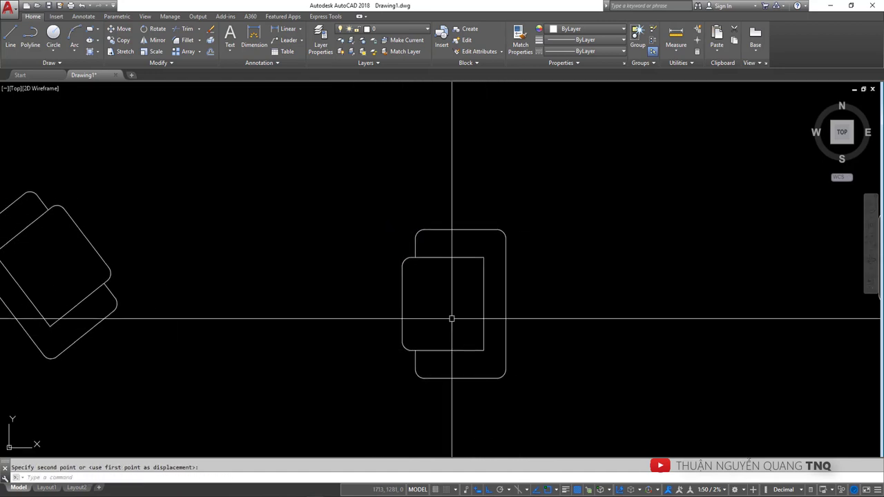
click(536, 410)
click(359, 202)
text(ro)
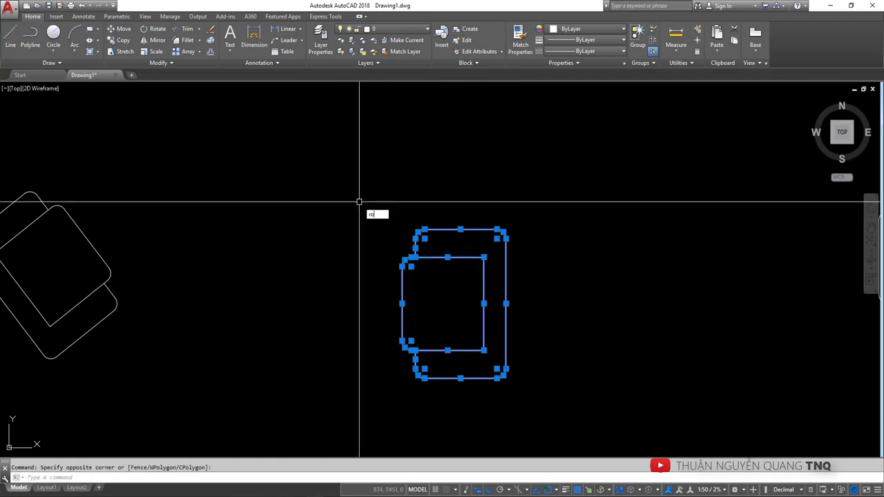
key(Return)
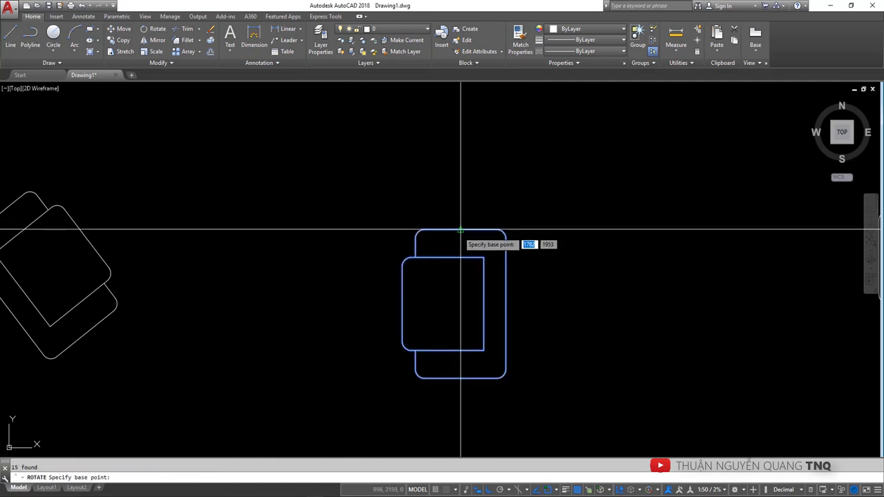
Rotate the turned armchair by reference about its top edge to −54°, with Ortho off
scroll(460, 230, up, 3)
click(465, 229)
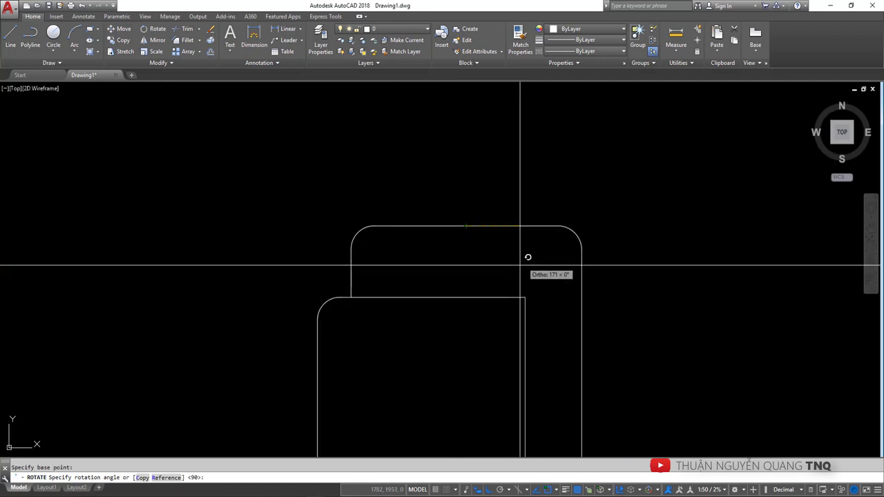
scroll(525, 260, down, 2)
key(F8)
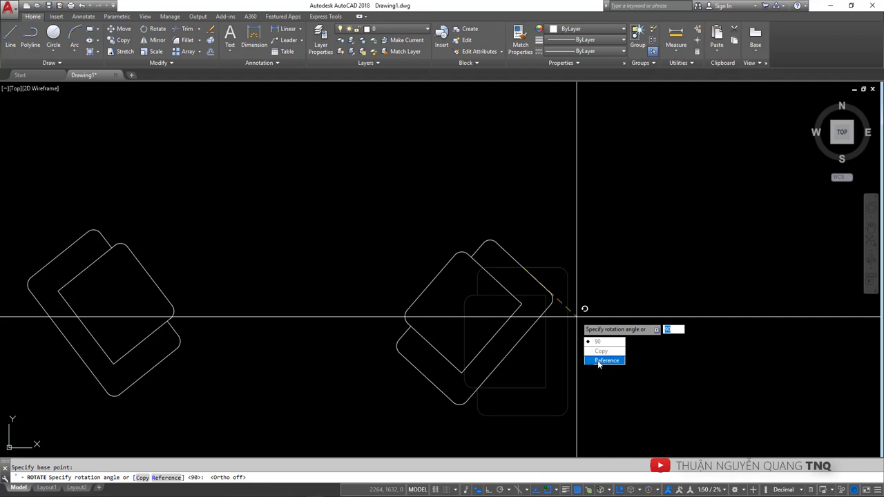
key(Return)
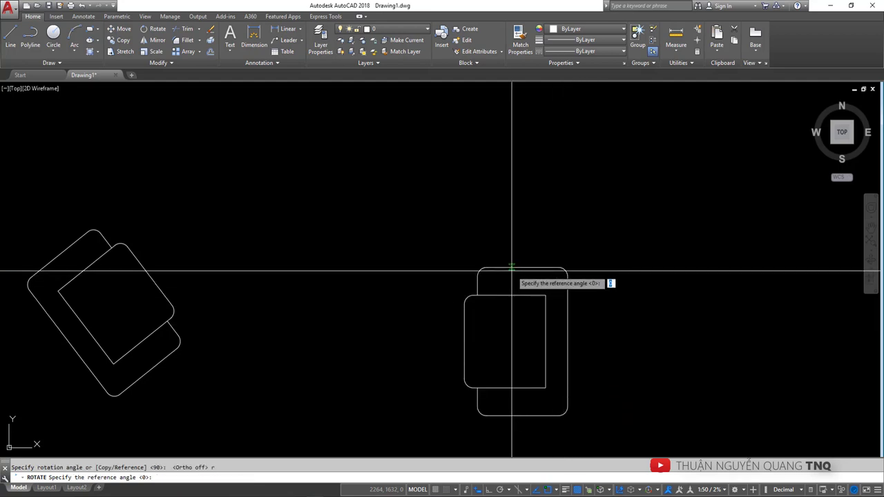
click(507, 268)
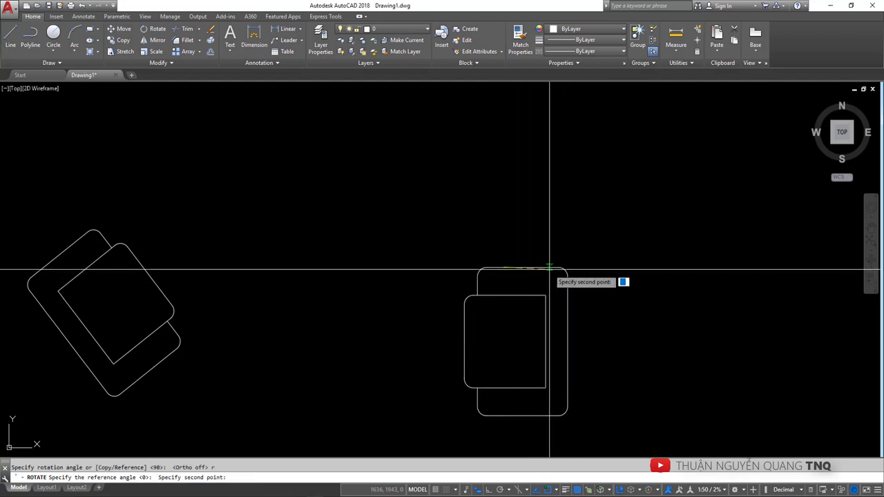
click(546, 269)
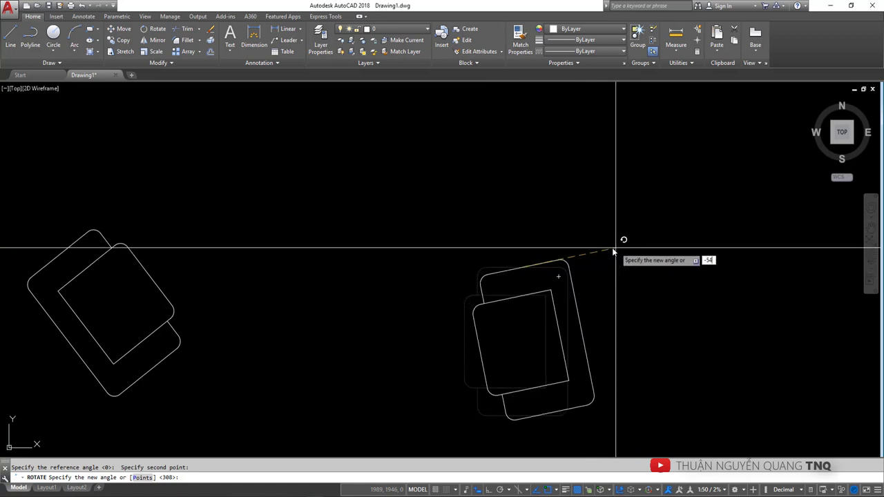
key(Return)
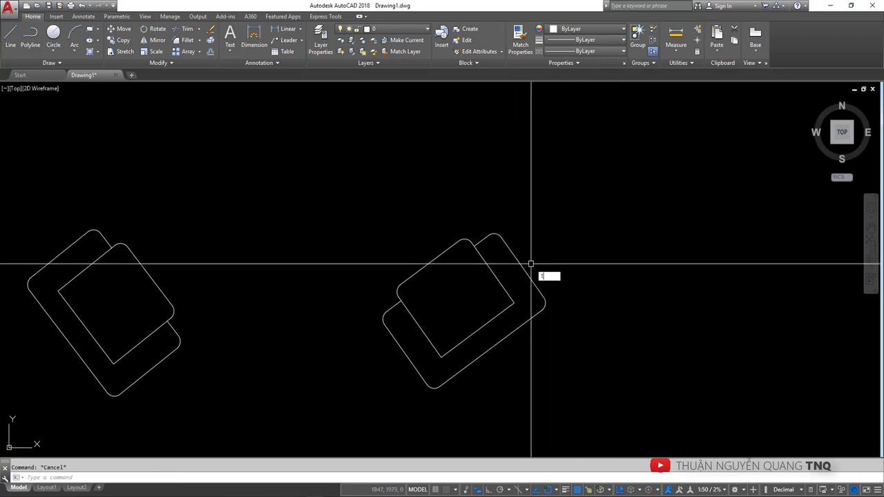
Draw a temporary horizontal line and an angular dimension confirming the 54° tilt
text(l)
key(Return)
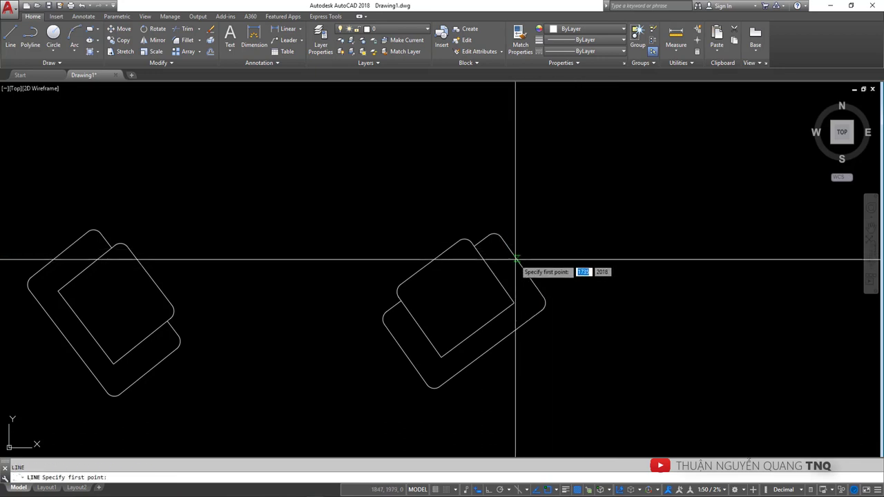
click(523, 266)
scroll(536, 274, up, 4)
text(DAN)
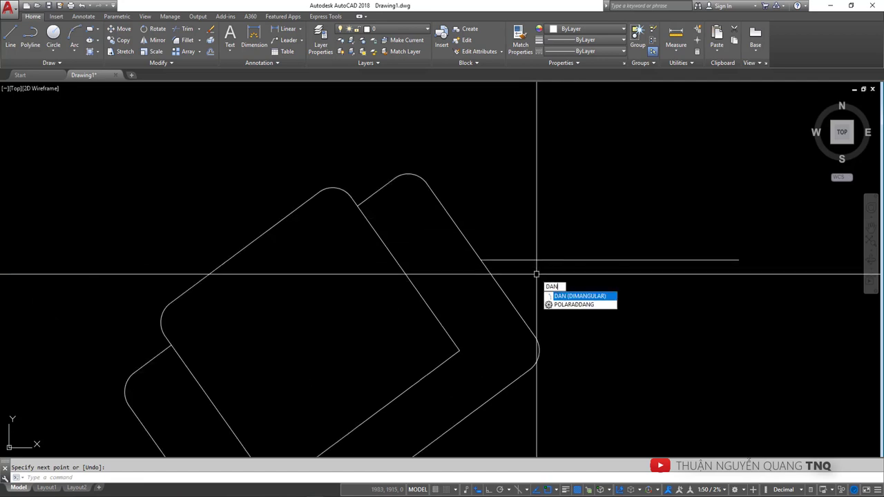
key(Return)
click(497, 282)
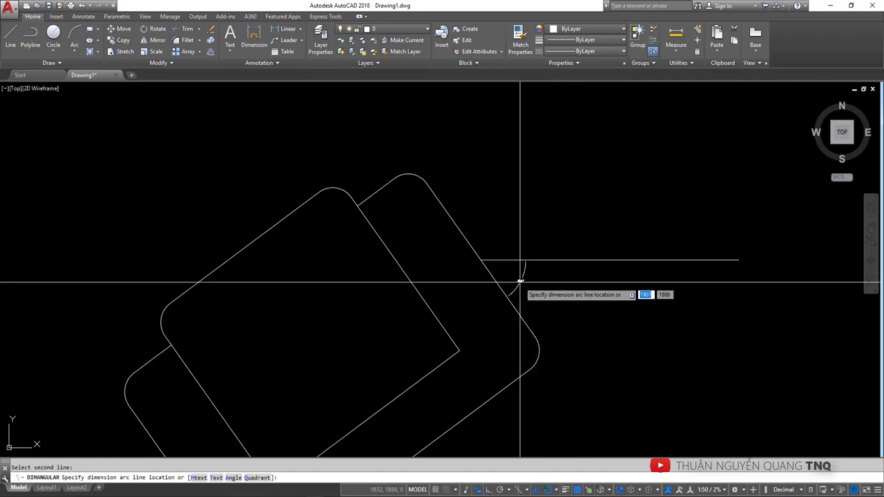
click(521, 282)
scroll(523, 282, up, 8)
scroll(517, 276, down, 4)
Delete the temporary line and 54° dimension and recentre on the three armchairs
click(517, 280)
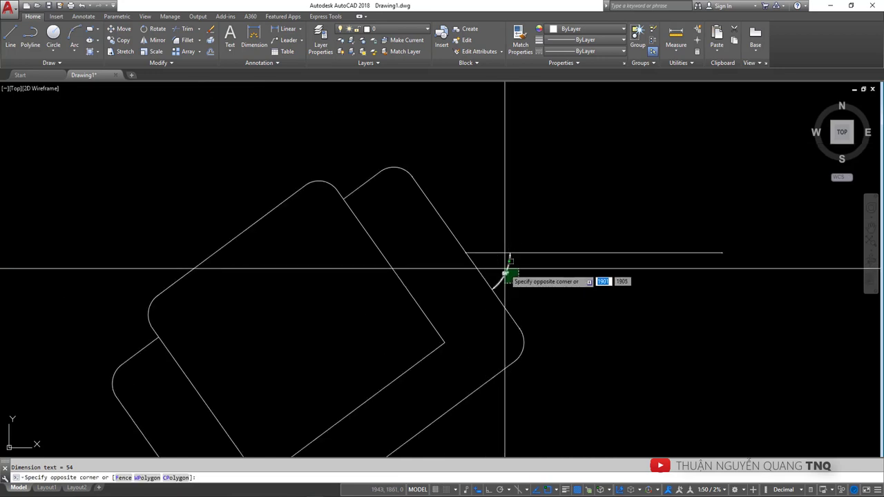
scroll(509, 262, up, 3)
click(501, 280)
scroll(500, 286, up, 2)
scroll(493, 289, down, 5)
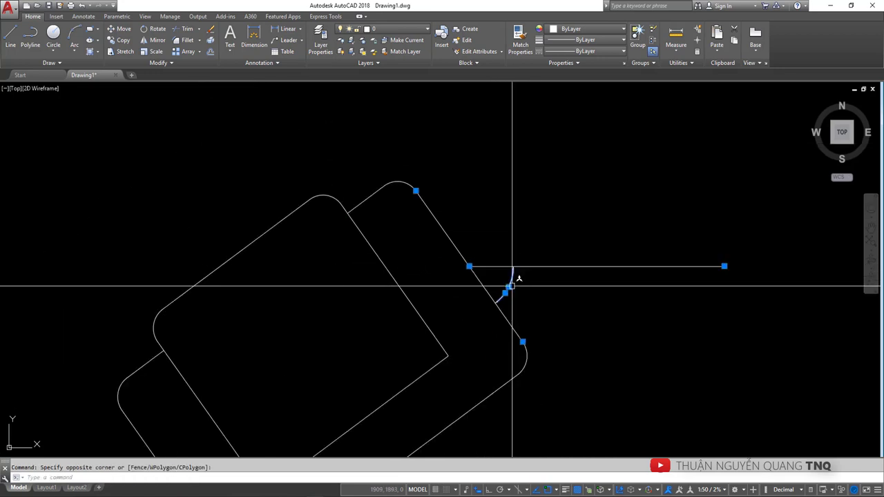
scroll(528, 283, up, 6)
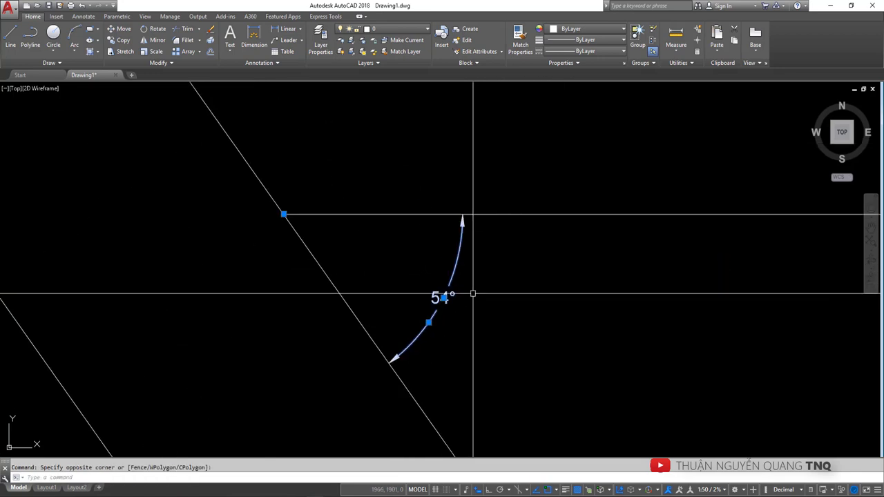
scroll(454, 297, down, 3)
key(Delete)
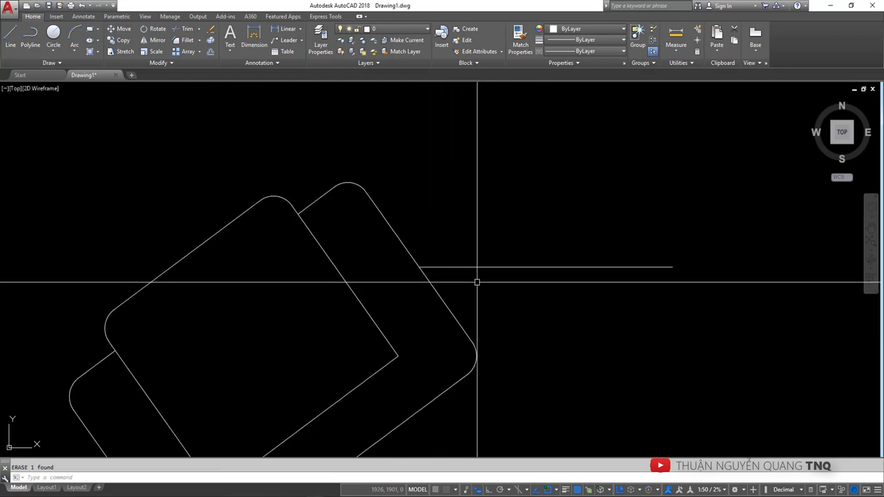
scroll(463, 302, down, 4)
middle_drag(462, 301, 509, 296)
scroll(509, 296, down, 4)
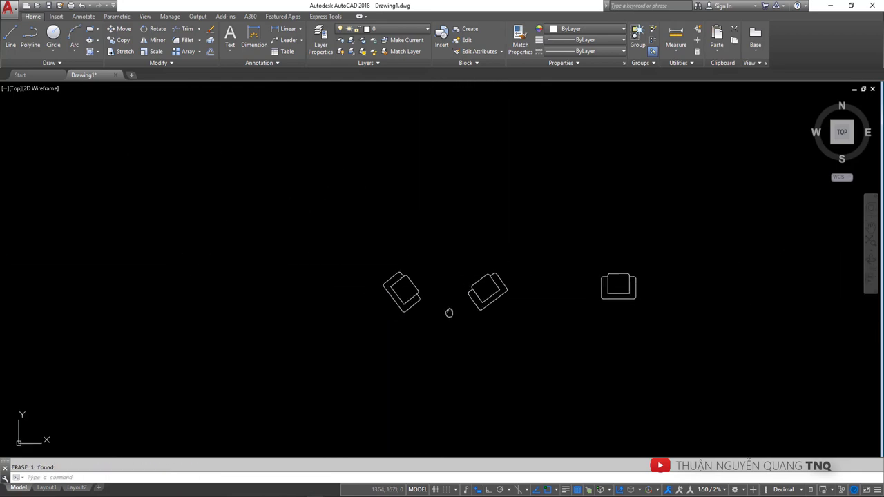
middle_drag(449, 310, 467, 310)
key(alt+Tab)
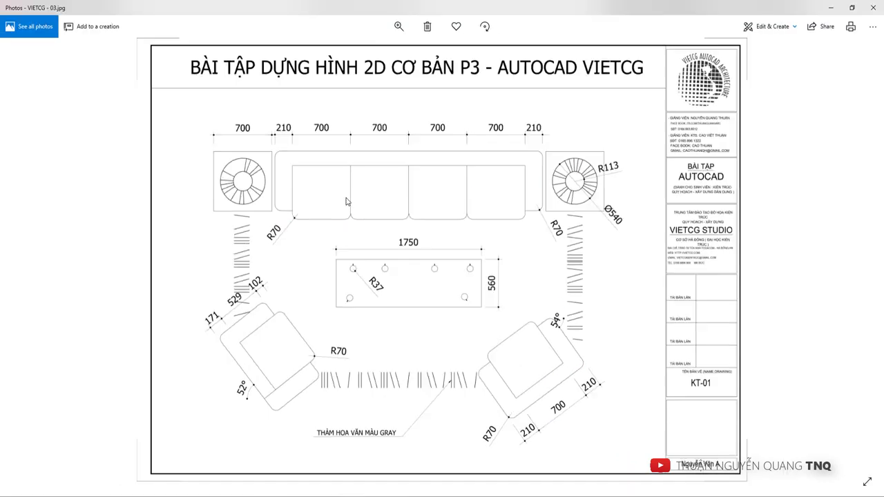
Zoom the VIETCG - 03.jpg reference plan out and back in before returning to AutoCAD
scroll(442, 269, down, 5)
scroll(503, 250, up, 7)
Window-select the rounded back cushion rectangle
scroll(504, 250, up, 2)
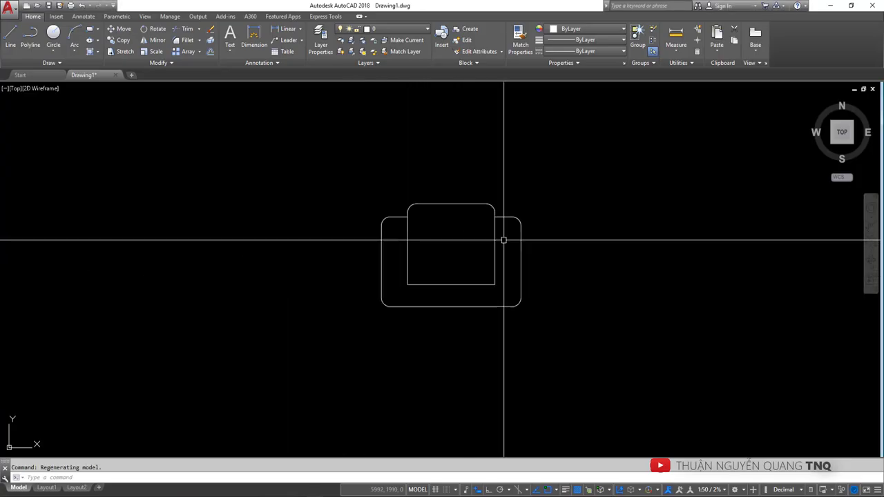
scroll(477, 221, up, 2)
click(441, 180)
click(442, 188)
key(Escape)
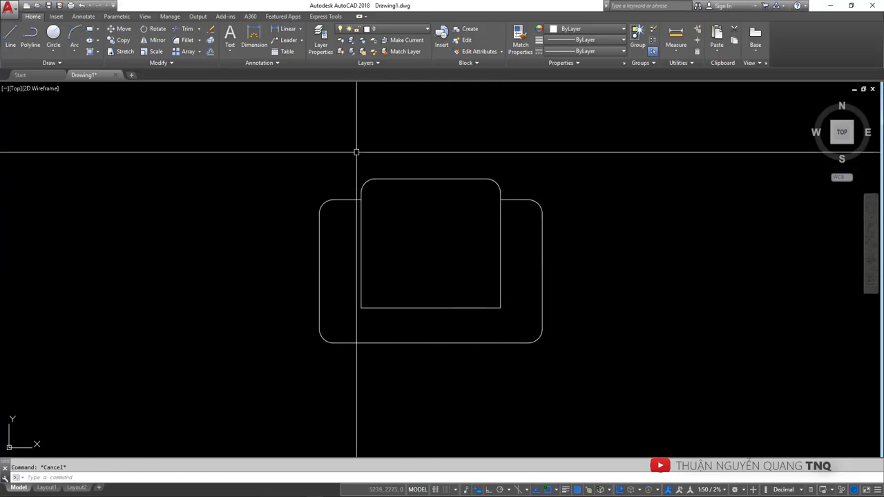
click(352, 146)
key(Escape)
click(340, 133)
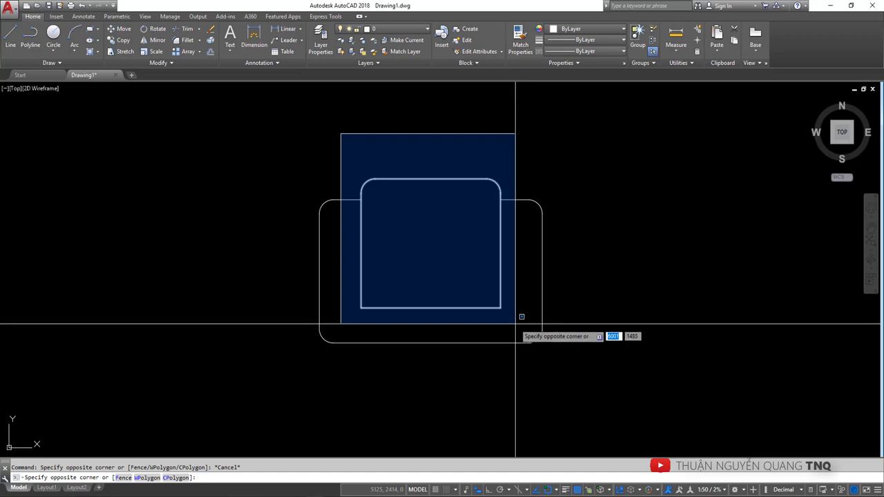
click(516, 320)
text(c)
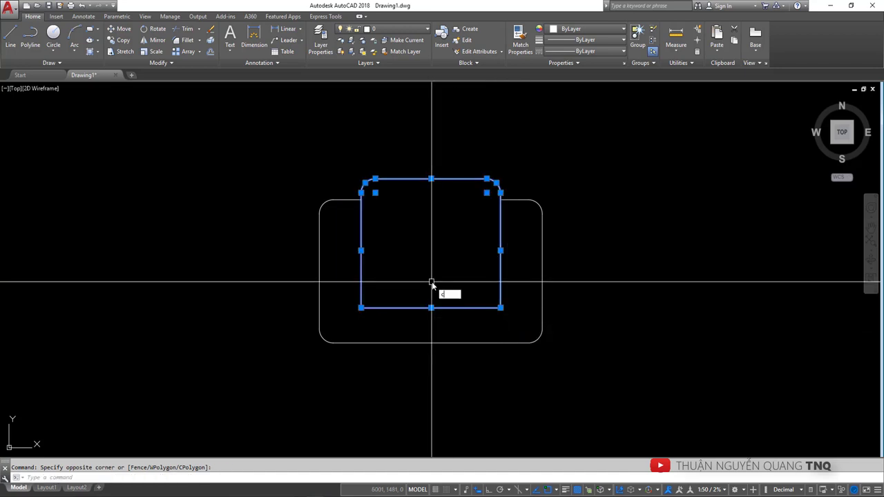
Copy the cushion three times to the right from its lower-left corner, making a row of four
text(o)
key(Return)
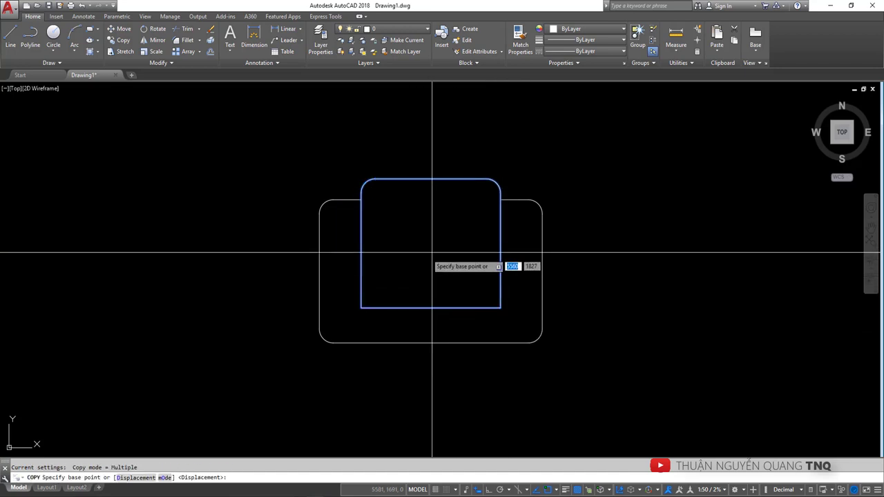
click(361, 308)
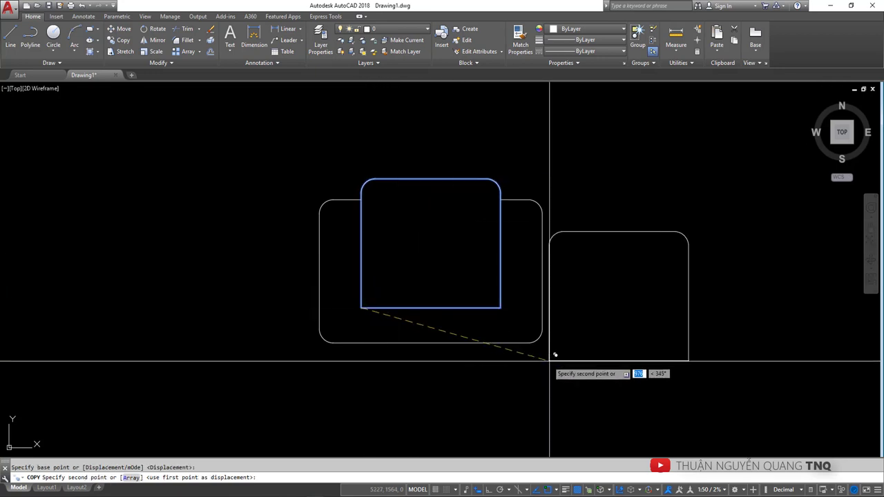
click(500, 308)
click(639, 316)
scroll(467, 288, down, 4)
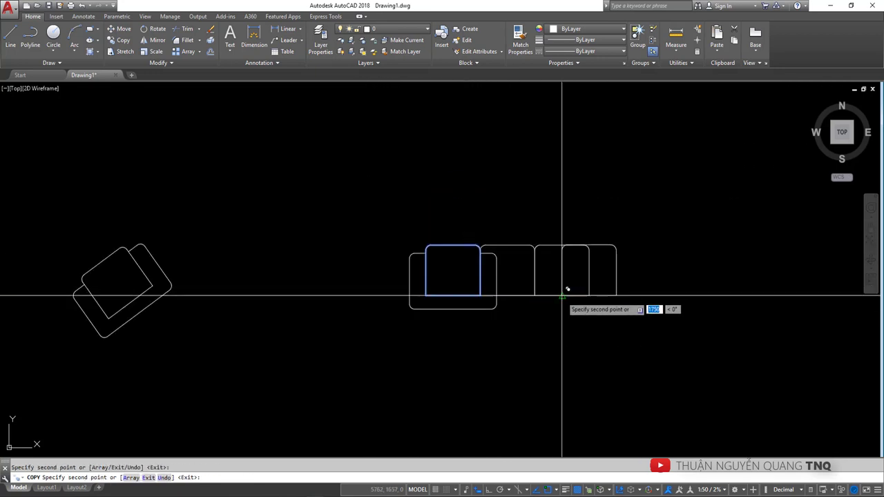
click(589, 295)
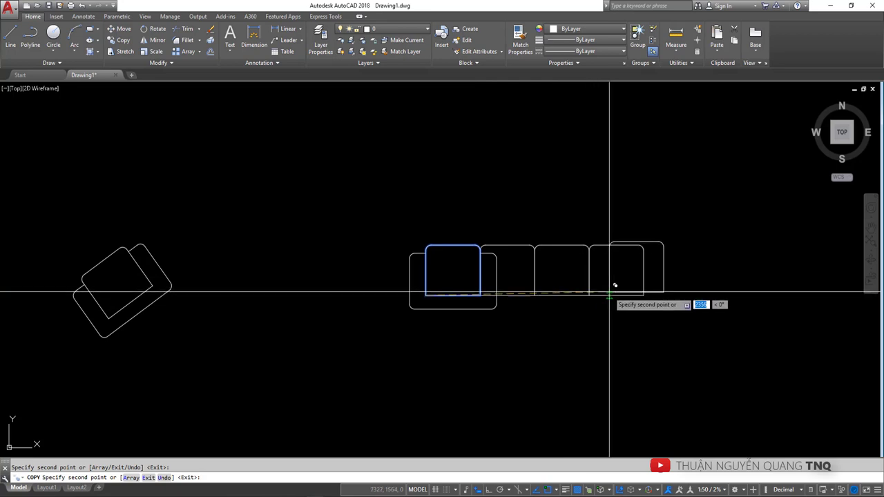
middle_drag(608, 294, 509, 303)
scroll(489, 289, up, 2)
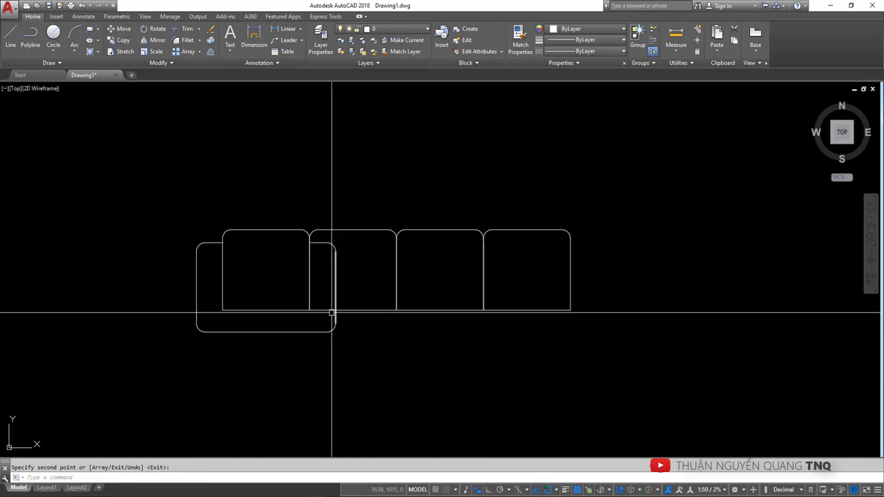
Crossing-select the right end of the sofa base
scroll(324, 310, up, 2)
key(Escape)
click(375, 286)
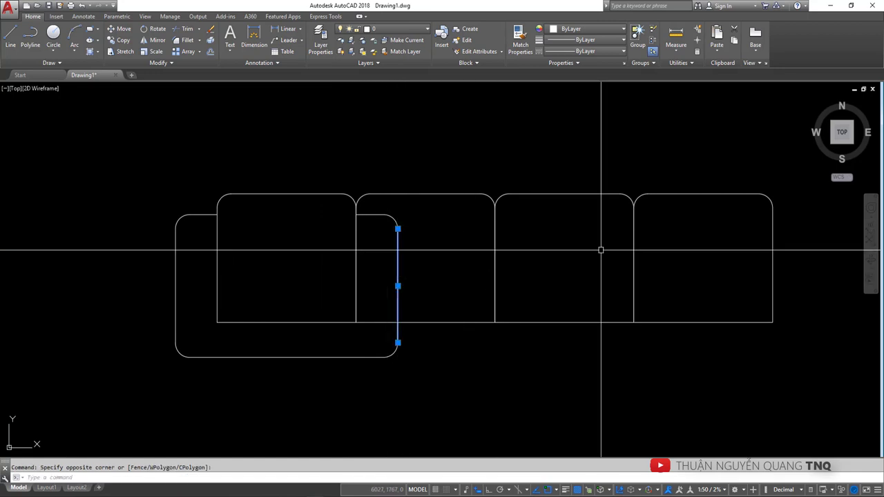
key(Escape)
key(Escape)
click(418, 210)
key(Escape)
scroll(396, 217, up, 2)
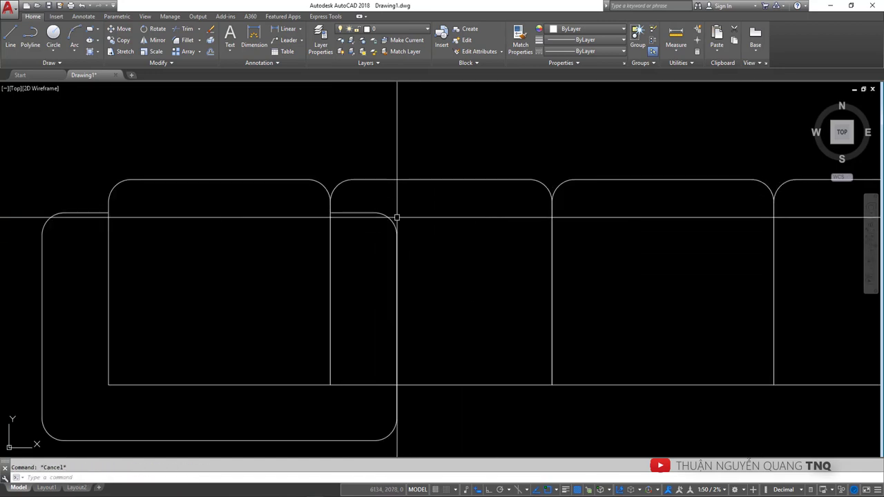
scroll(397, 200, down, 2)
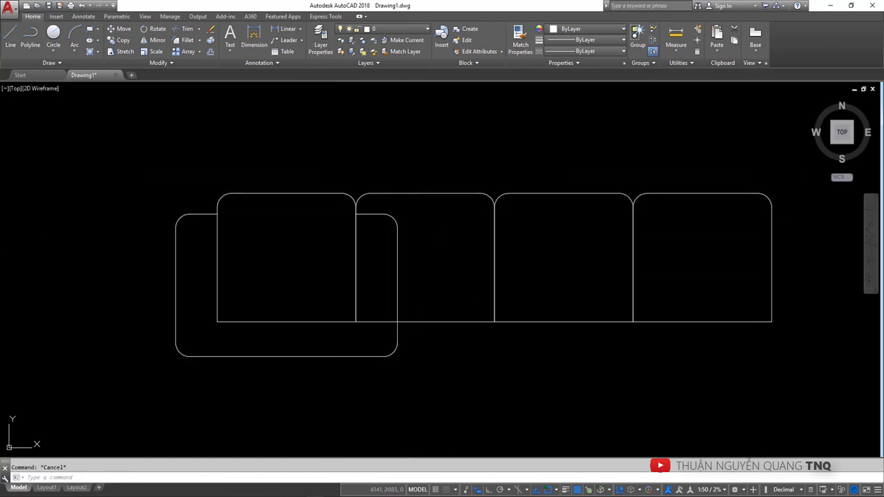
click(413, 208)
click(384, 237)
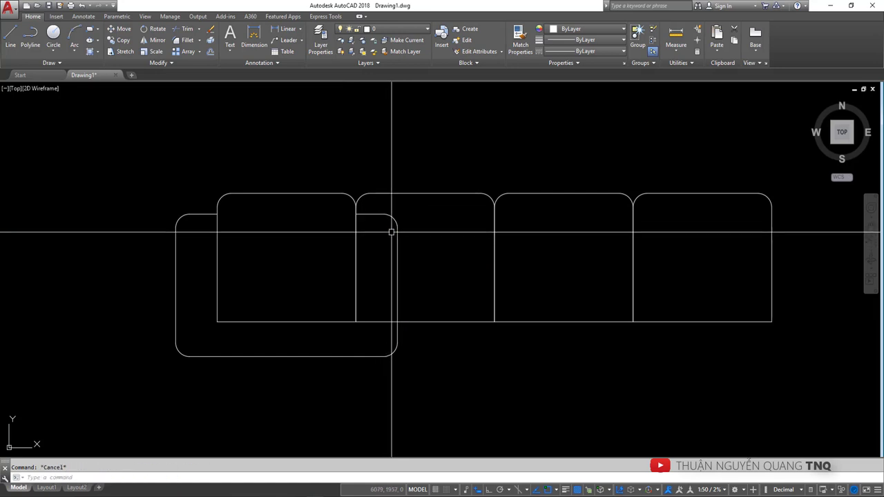
click(412, 310)
key(Escape)
key(Escape)
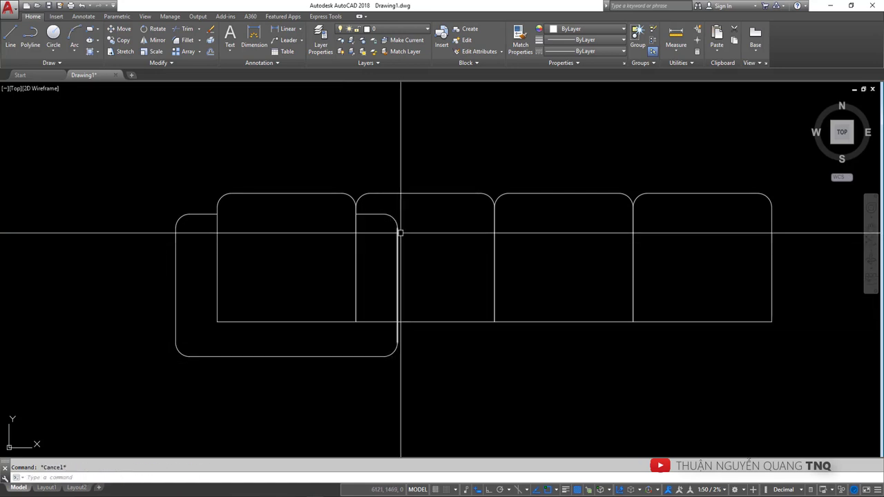
click(419, 197)
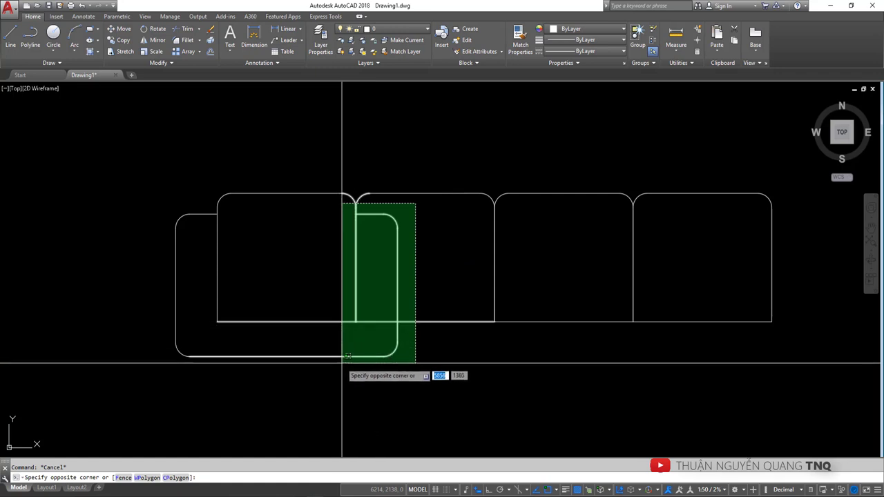
key(Escape)
click(419, 203)
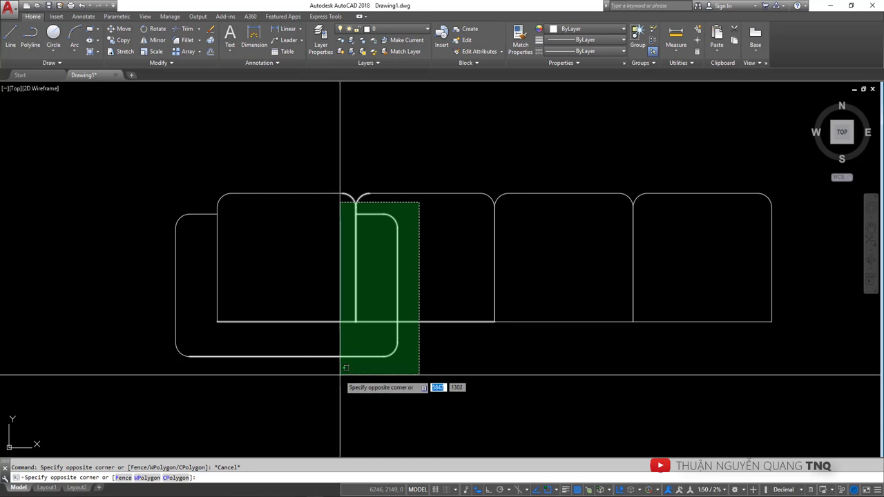
click(340, 375)
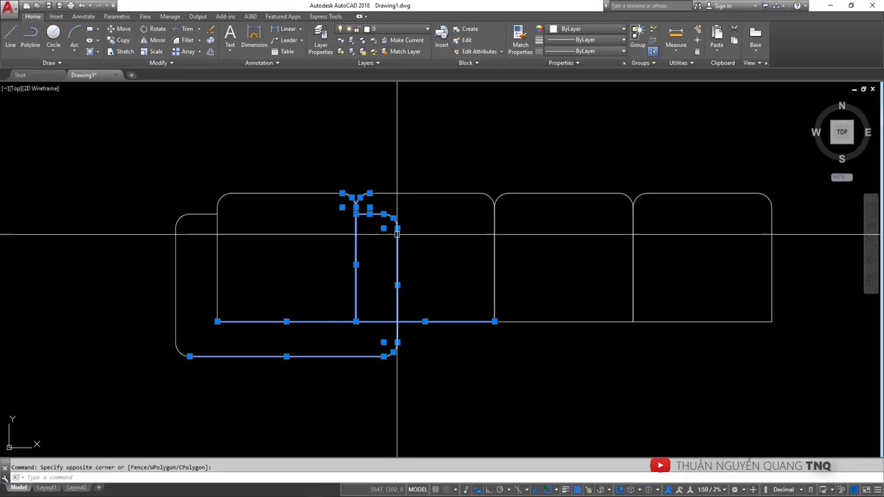
Reselect the base's right-side lines and arcs, leaving out the cushion divider line
key(Escape)
click(425, 203)
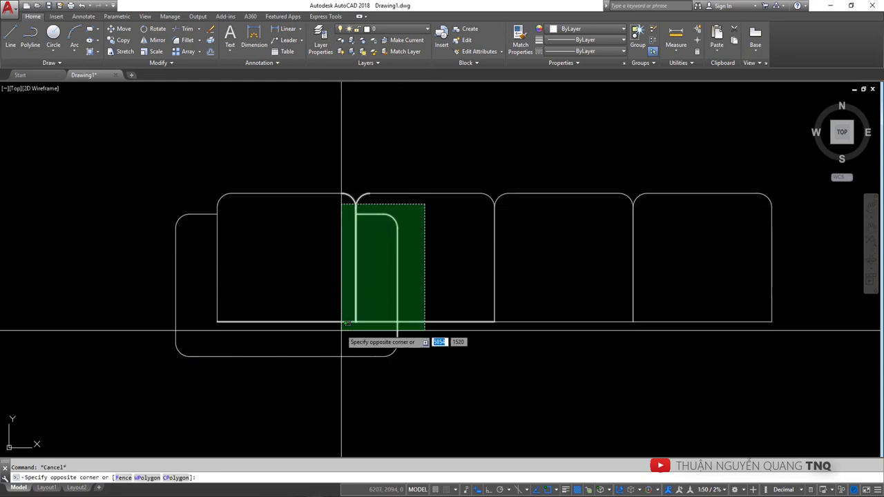
click(347, 371)
scroll(360, 202, up, 4)
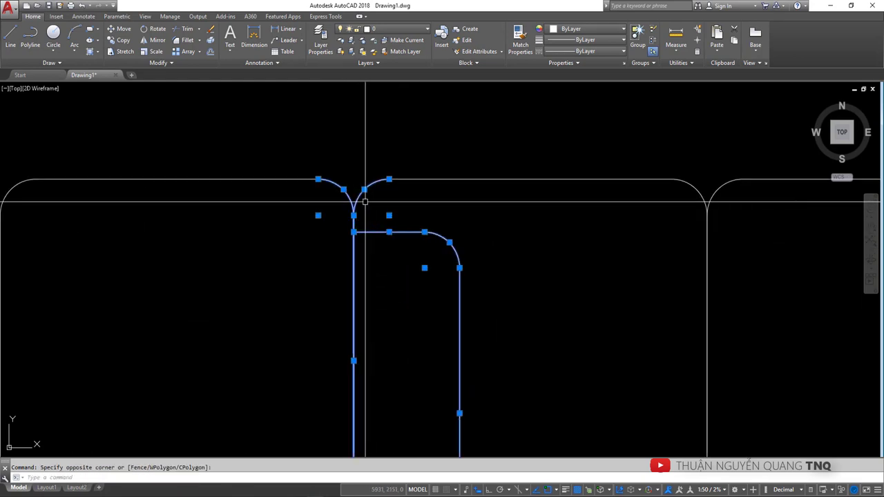
scroll(354, 179, down, 4)
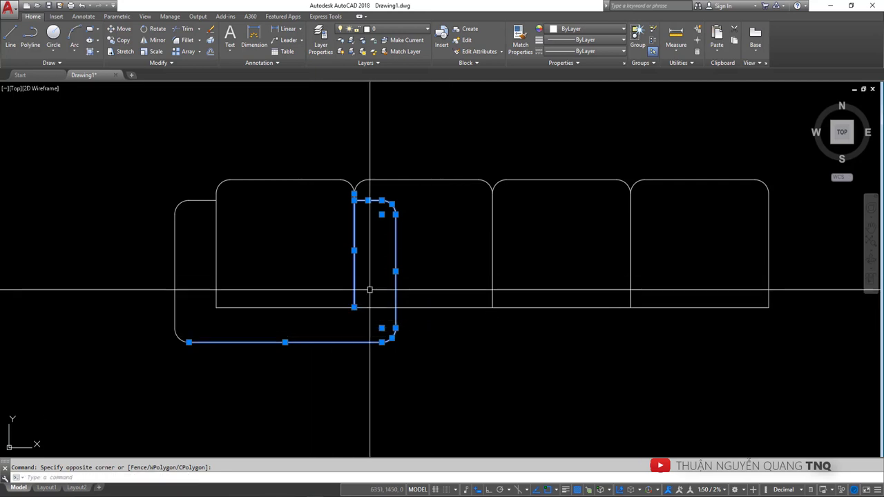
shift+click(353, 262)
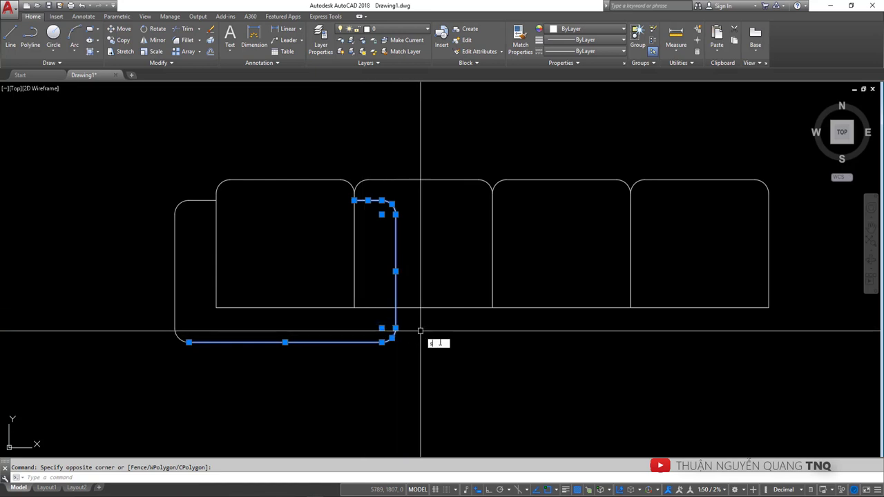
Stretch the base end horizontally, with Ortho on, past the last cushion
text(s)
key(Return)
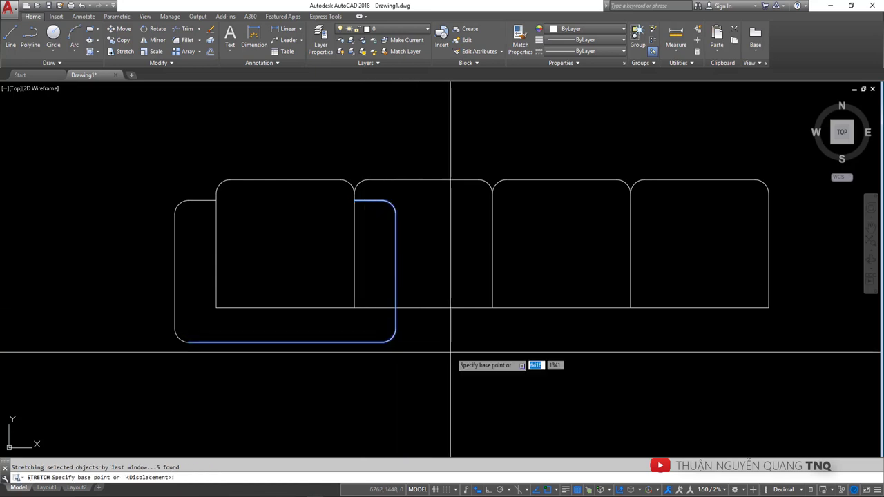
click(353, 200)
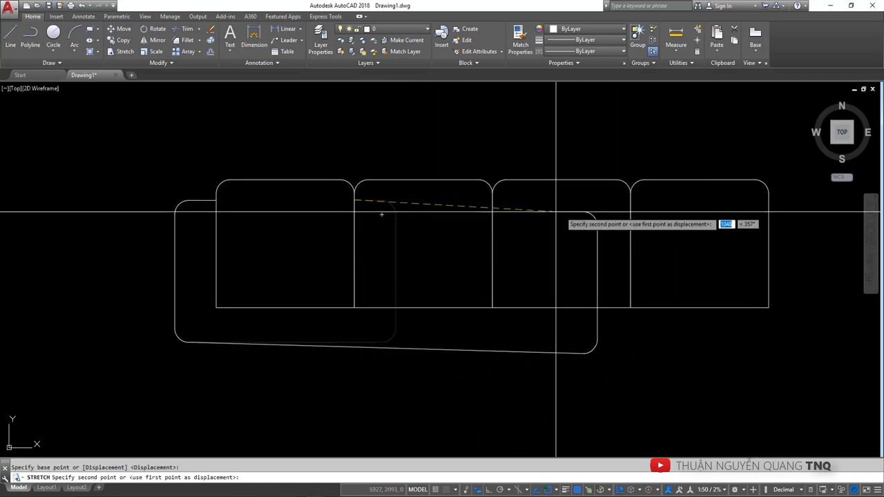
key(F8)
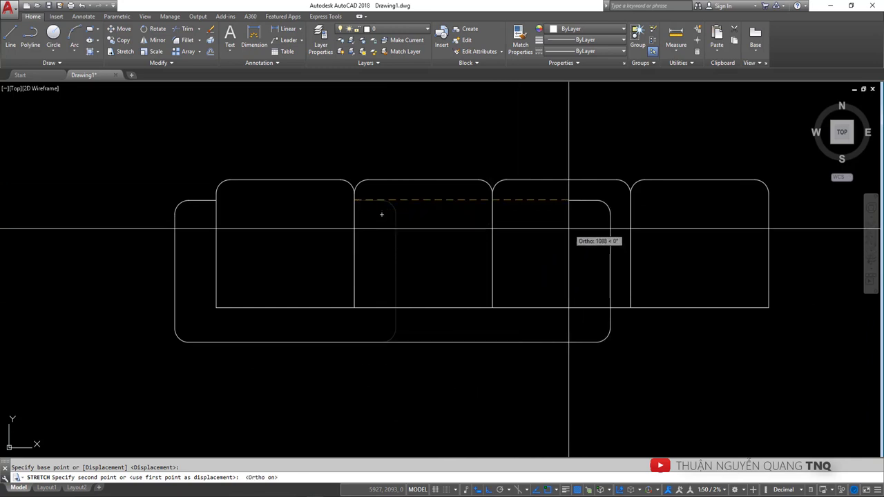
click(768, 200)
scroll(483, 227, down, 4)
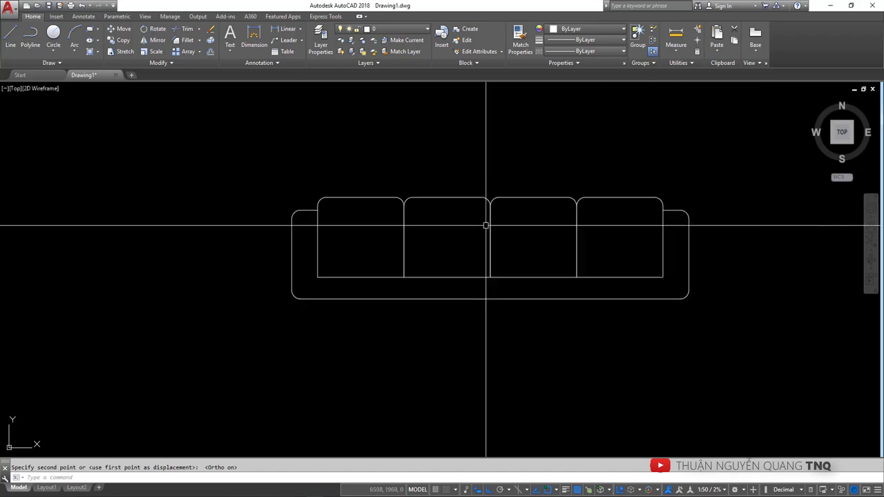
scroll(474, 247, down, 4)
scroll(444, 254, down, 1)
Compare the sofa against the VIETCG reference image, then return to the drawing
key(alt+Tab)
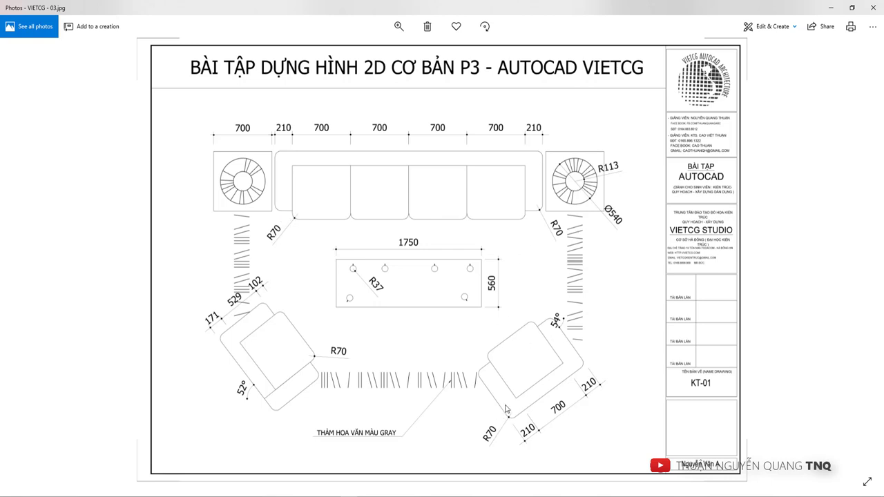
key(alt+Tab)
key(alt+Tab)
key(alt+Tab)
Rotate the whole sofa 180 degrees about a base point
scroll(552, 250, up, 2)
click(393, 212)
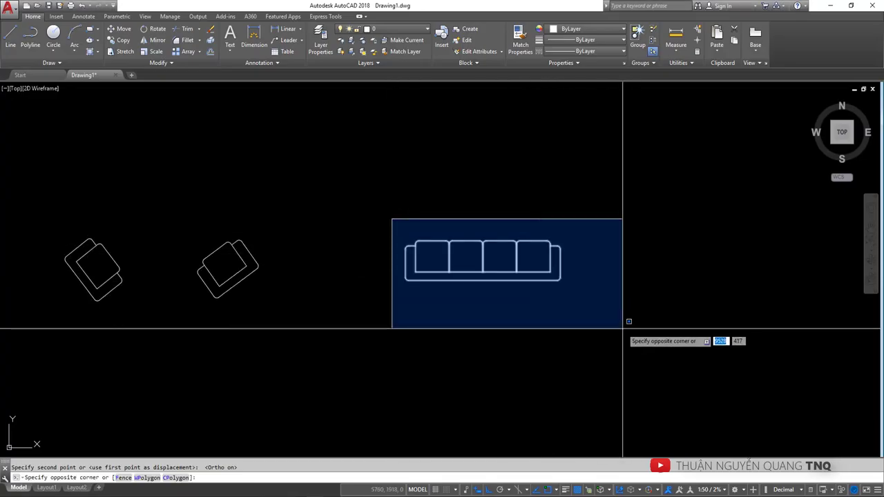
click(624, 327)
scroll(500, 279, up, 2)
text(ro)
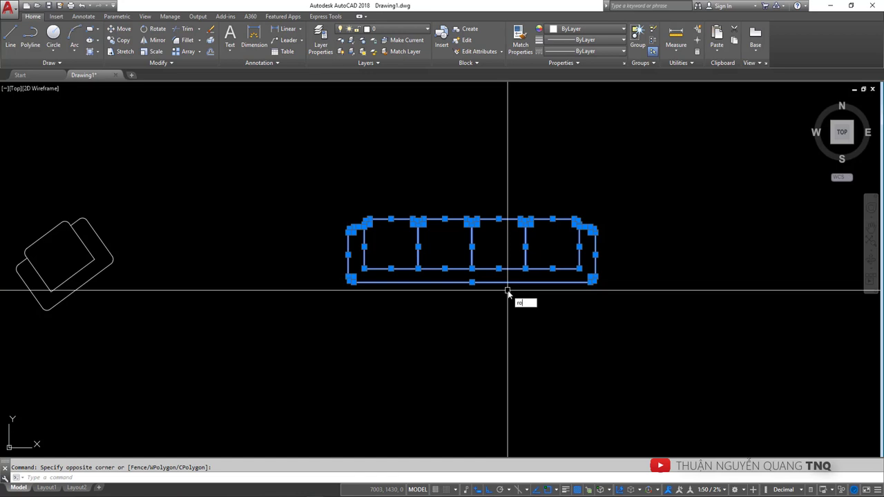
key(Return)
click(472, 283)
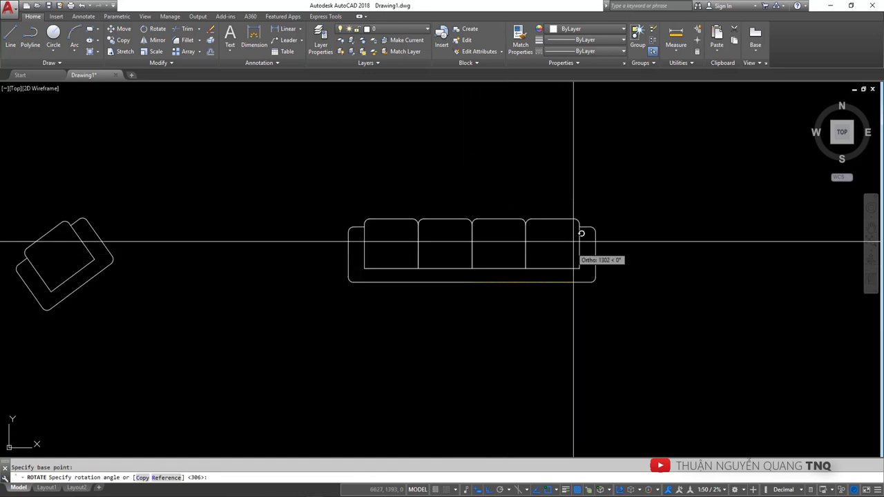
click(335, 188)
scroll(469, 235, down, 3)
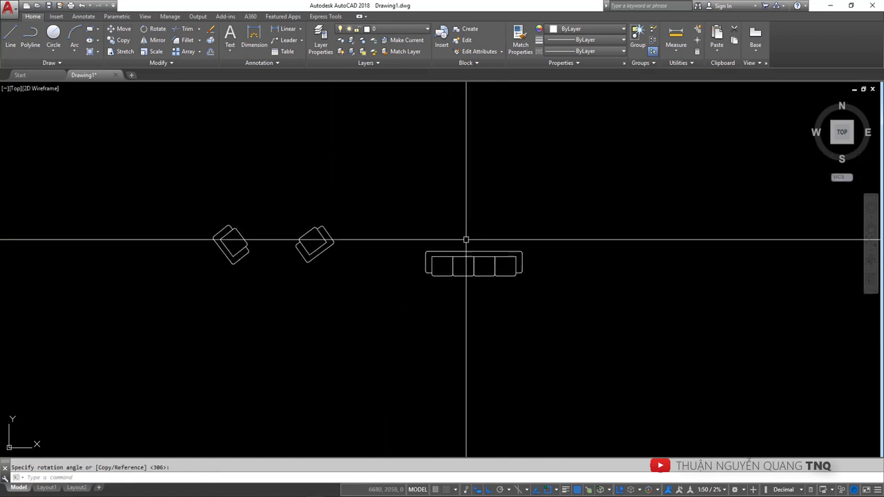
Move the sofa, with Ortho off, above the two angled armchairs and start saving to the Desktop
click(400, 237)
click(566, 315)
key(ctrl+s)
key(Escape)
key(Escape)
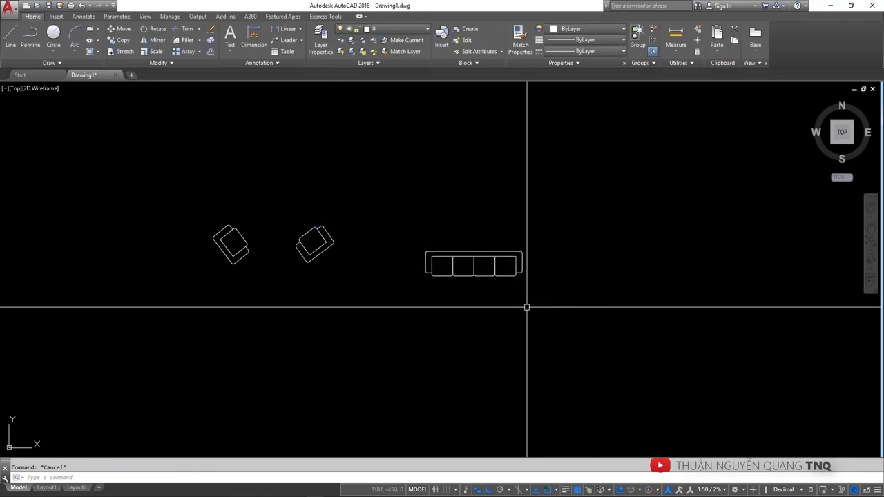
click(527, 307)
click(393, 223)
text(m)
key(Return)
click(428, 253)
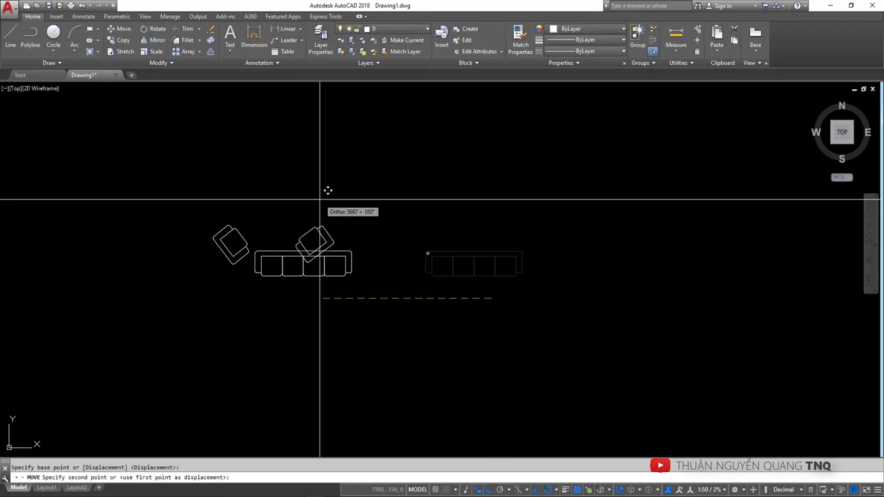
key(F8)
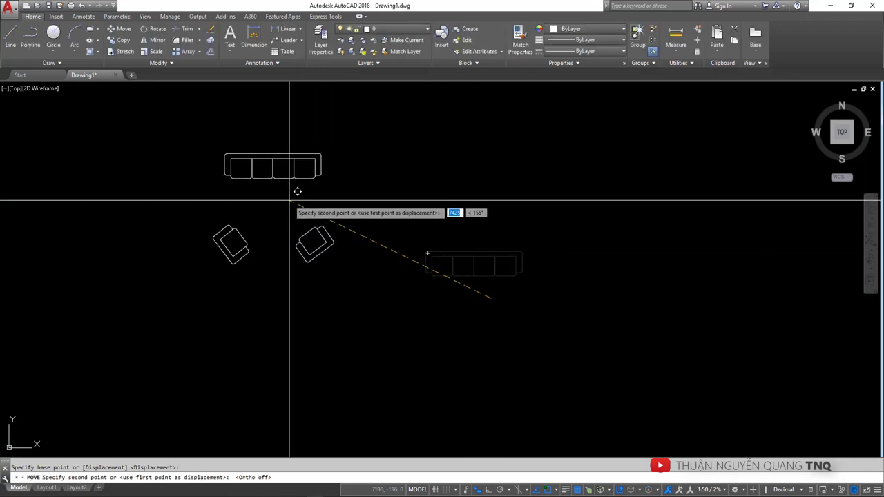
click(224, 158)
scroll(276, 182, up, 2)
scroll(328, 204, up, 2)
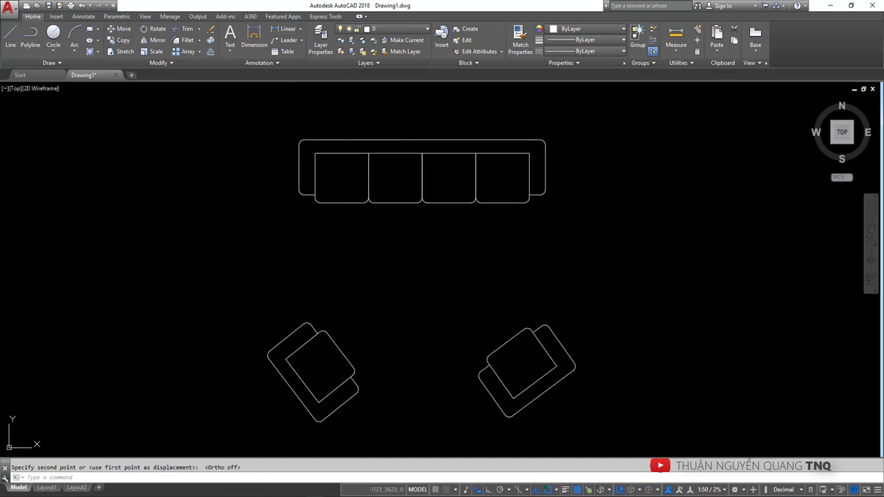
key(ctrl+s)
click(329, 290)
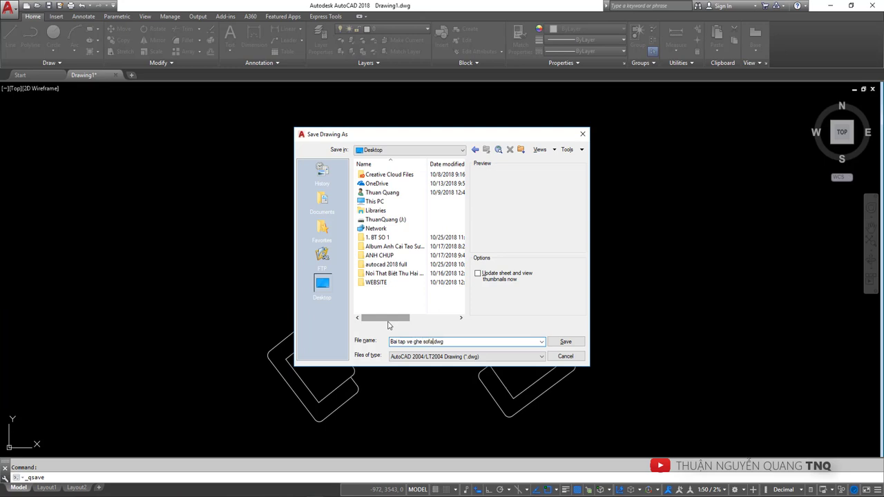
Save the drawing as Bai tap ve ghe sofa.dwg in the 1. BT SO 1 folder
double_click(382, 237)
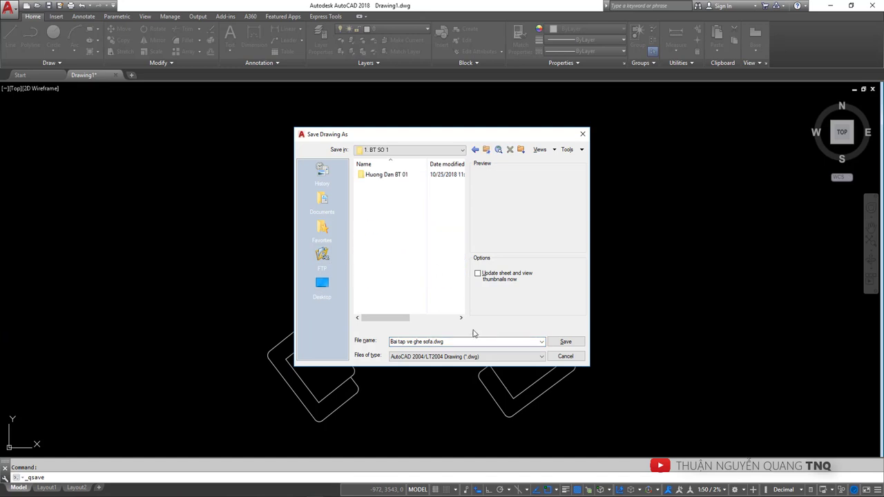
click(573, 345)
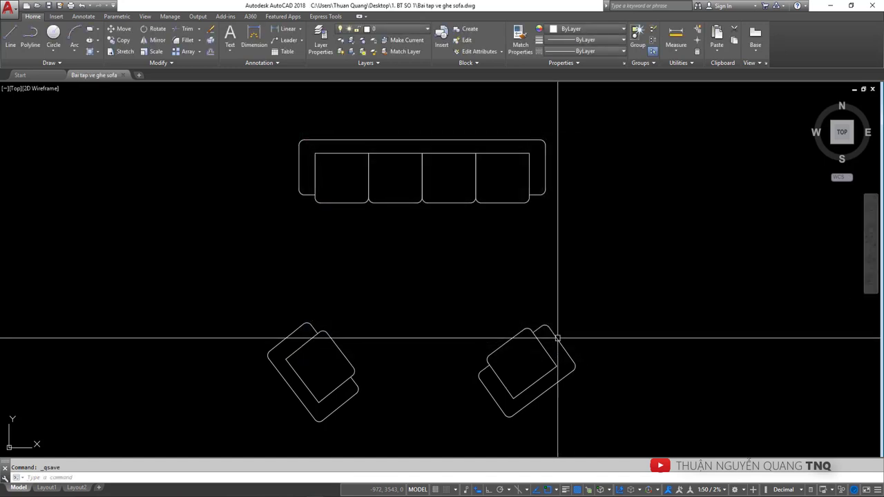
scroll(466, 280, down, 5)
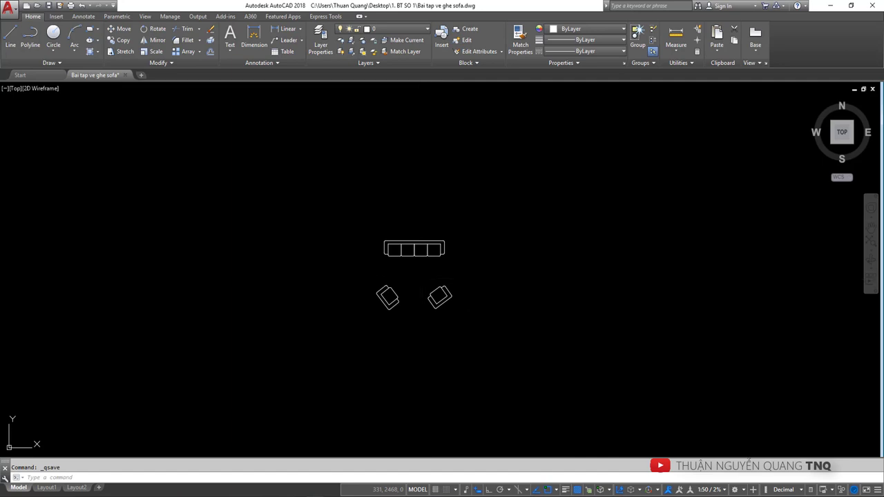
scroll(417, 305, up, 5)
scroll(418, 315, down, 1)
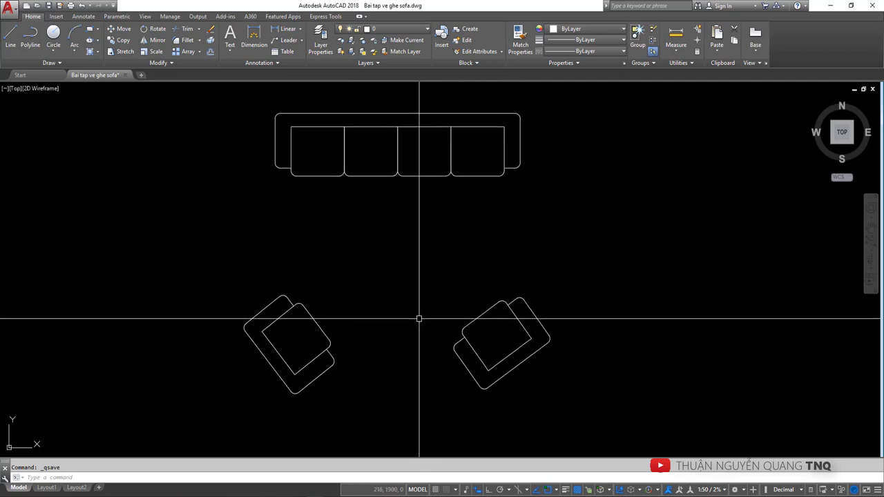
key(alt+Tab)
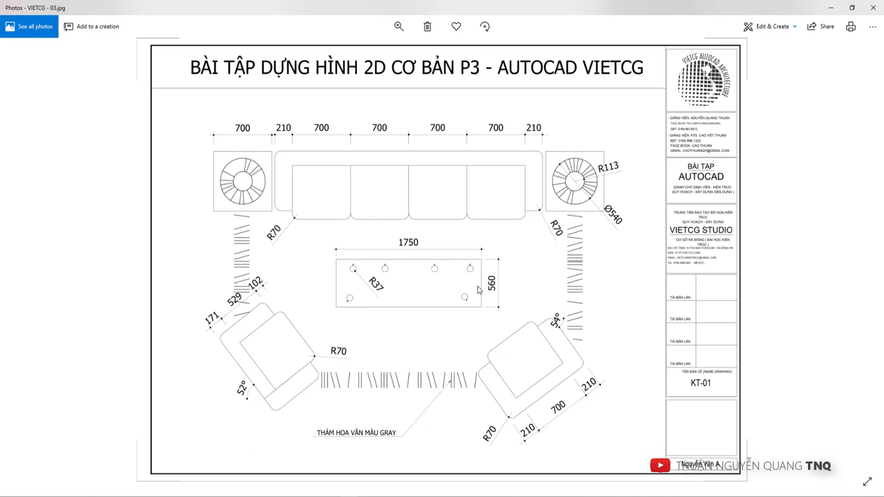
key(alt+Tab)
Draw a 1750 × 560 coffee-table rectangle below the sofa
click(356, 233)
key(Escape)
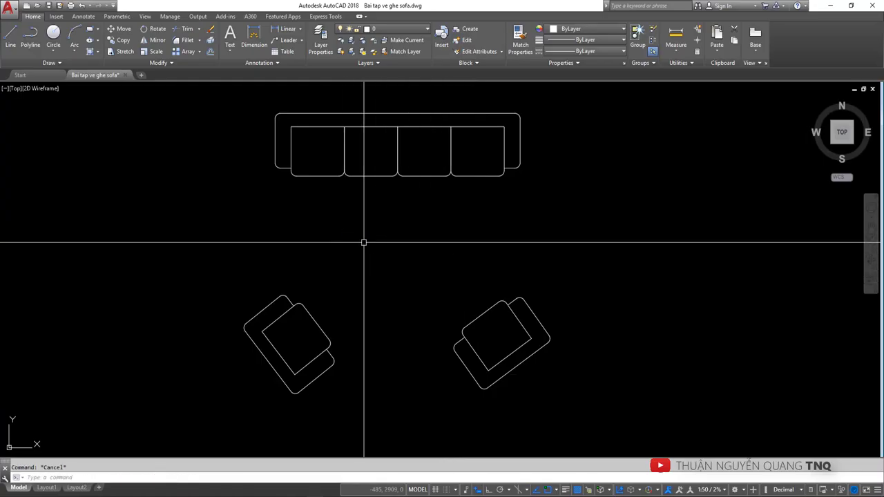
text(c)
key(Return)
click(358, 232)
text(560)
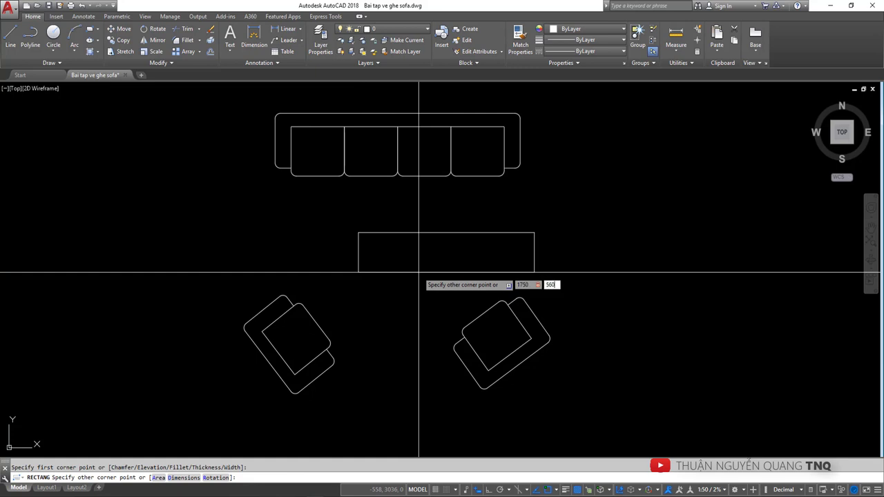
key(Return)
Select the table rectangle and start moving it from a base point
click(489, 268)
click(438, 231)
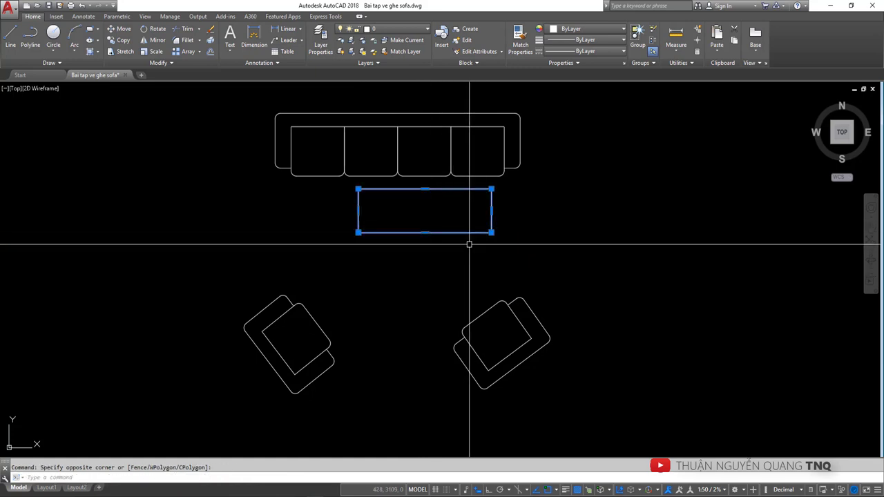
text(m)
key(Return)
click(492, 232)
Zoom in on the reference plan's R37 table circles, then return to AutoCAD
key(alt+Tab)
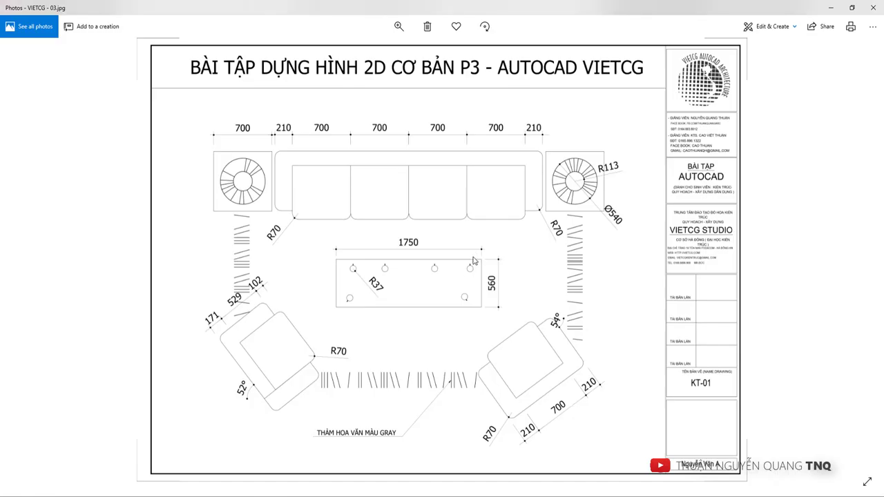
scroll(358, 275, up, 3)
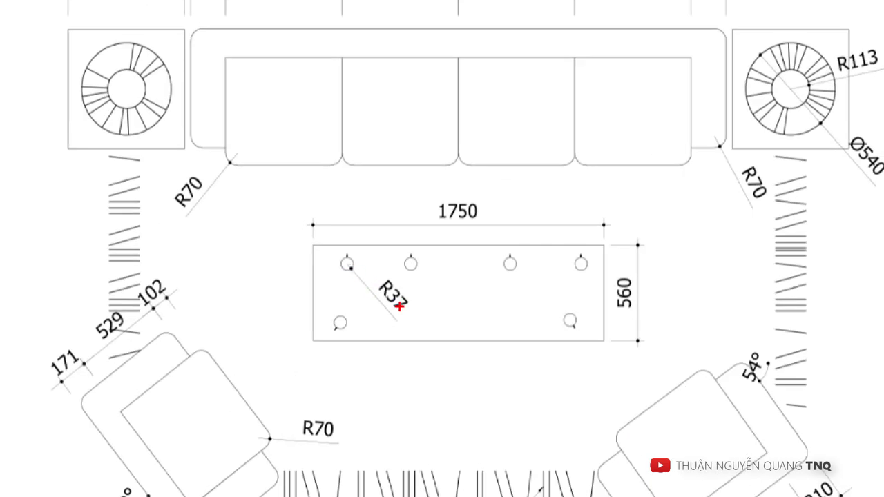
scroll(349, 278, down, 3)
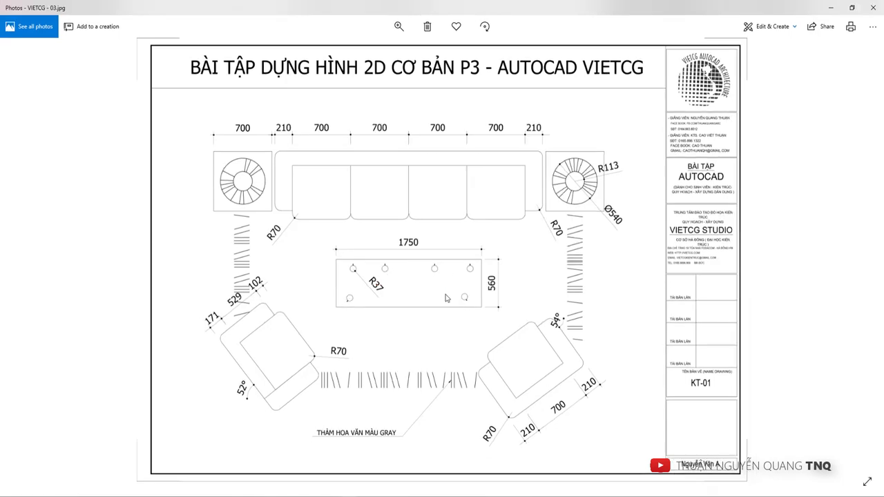
key(alt+Tab)
scroll(381, 254, up, 4)
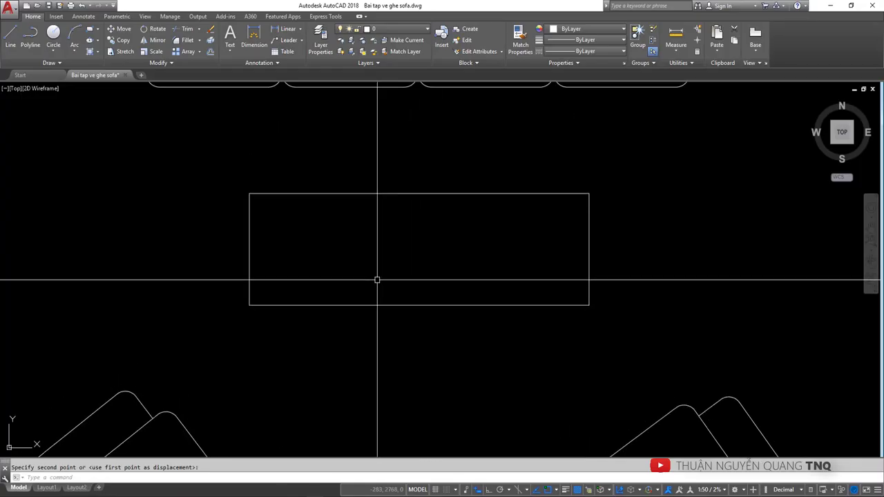
Draw a radius-37 circle inside the coffee table and select it
key(Return)
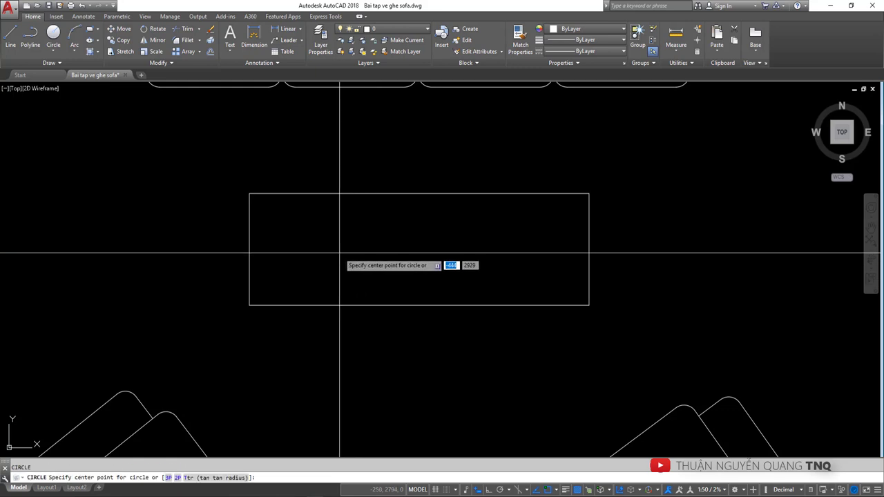
click(339, 252)
click(360, 265)
scroll(329, 263, up, 4)
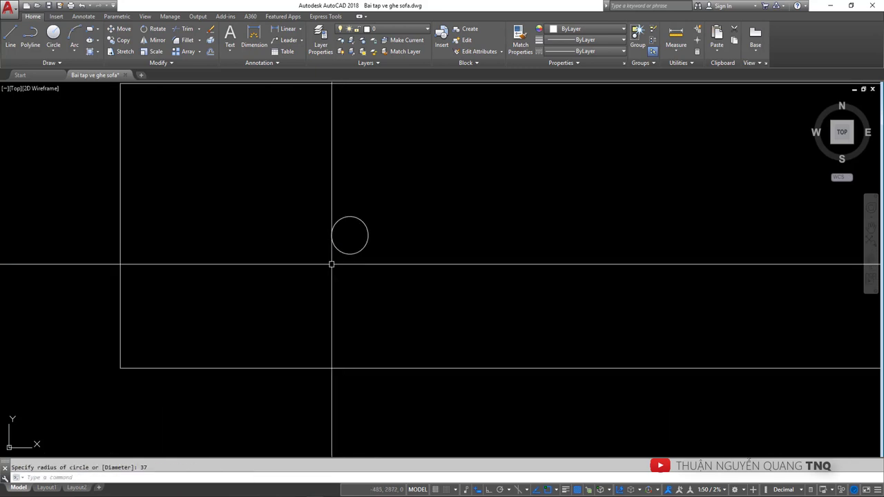
click(330, 259)
scroll(359, 266, down, 4)
scroll(372, 278, down, 3)
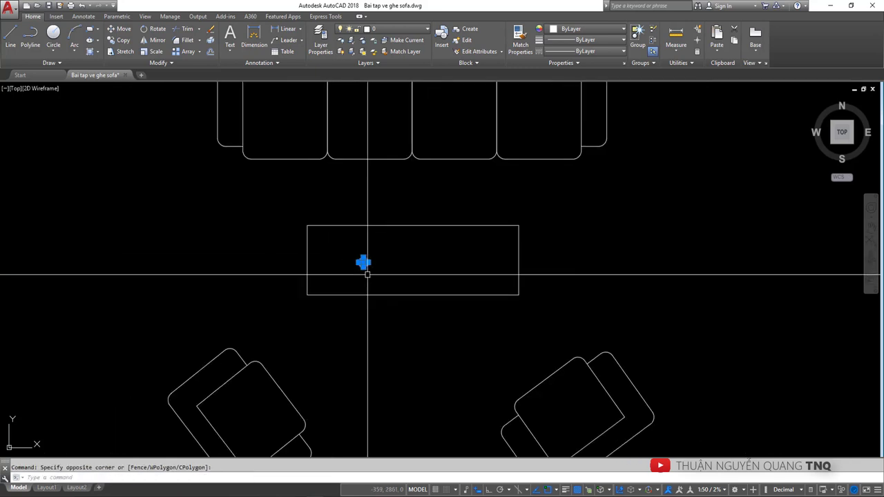
scroll(373, 277, up, 3)
Move the circle near the table's lower-left corner, checking it against the reference
text(m)
key(Return)
click(396, 285)
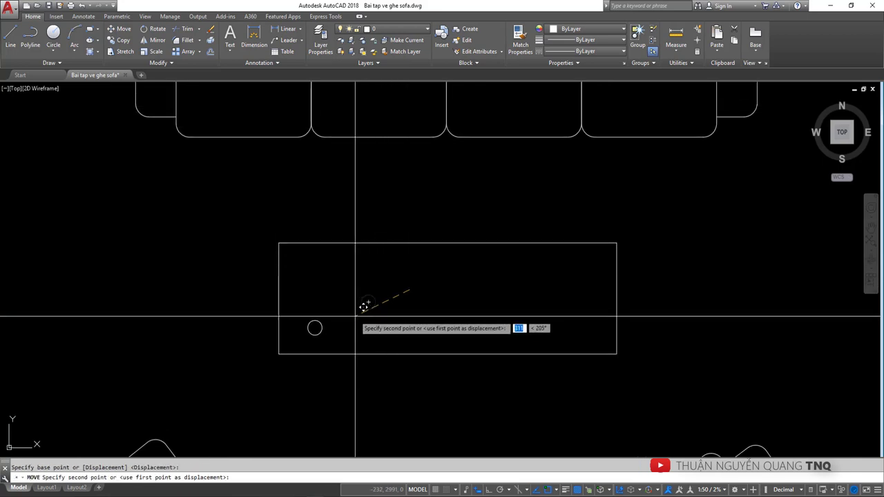
click(353, 308)
click(319, 322)
scroll(314, 331, up, 4)
click(312, 320)
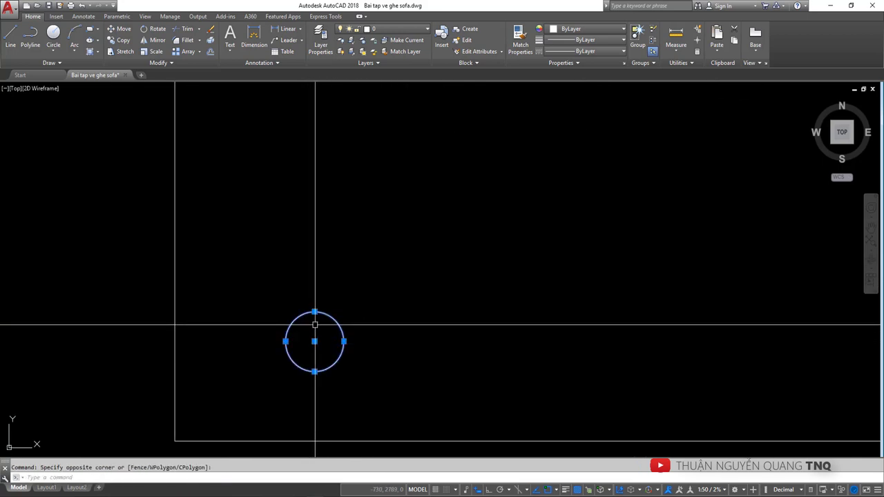
key(alt+Tab)
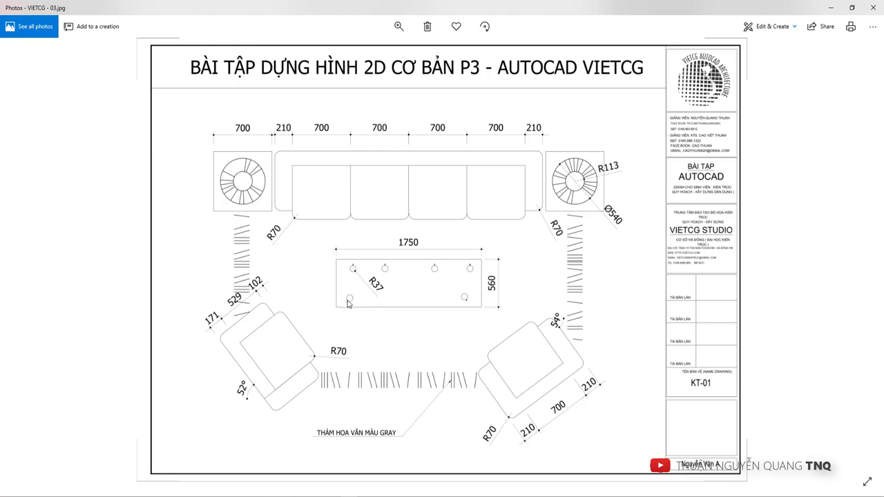
scroll(352, 274, up, 3)
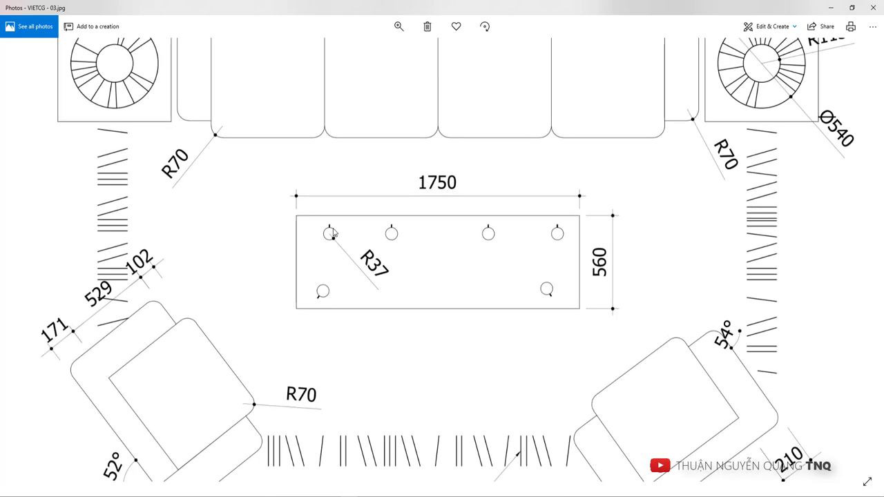
key(alt+Tab)
key(Escape)
Draw a short vertical polyline rising from the circle's top
middle_drag(343, 299, 382, 295)
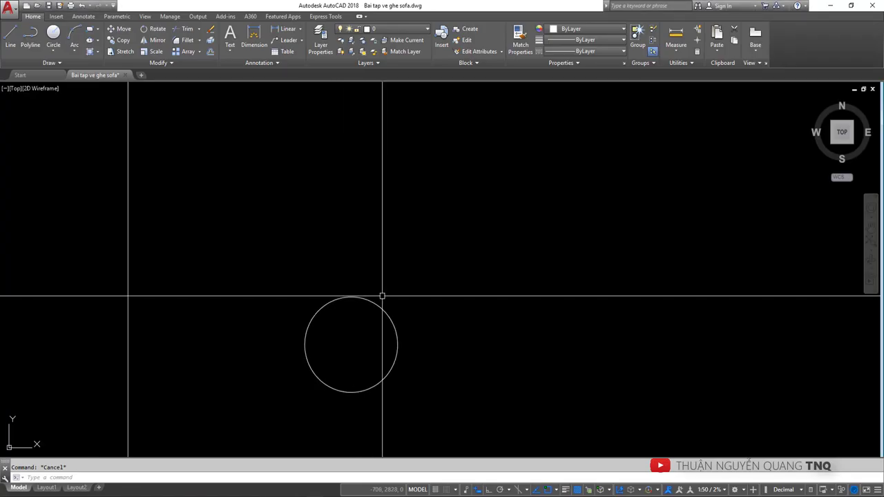
click(351, 297)
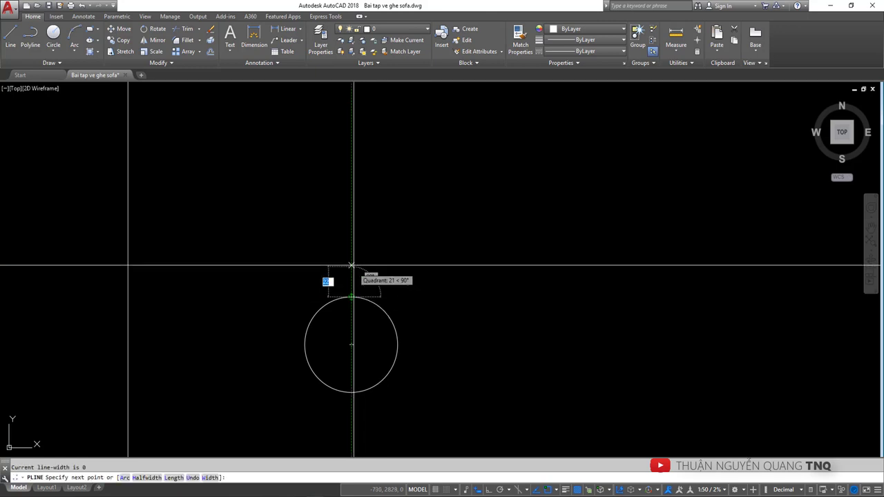
click(351, 264)
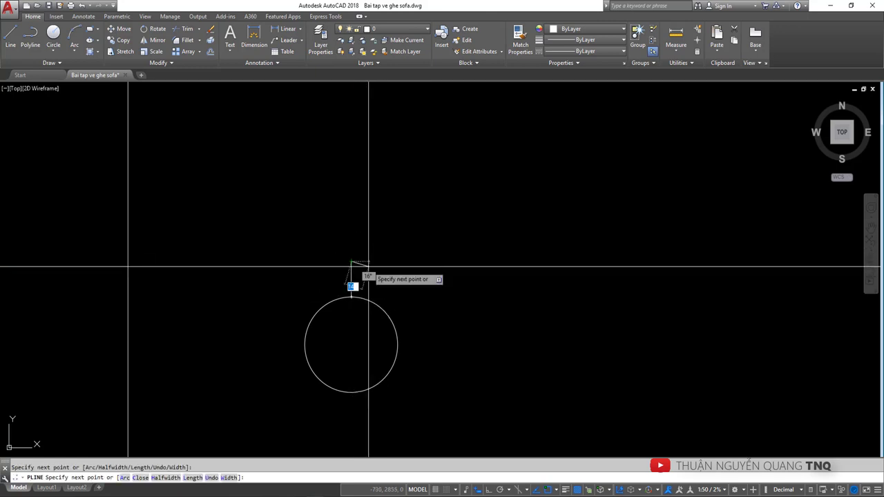
key(Escape)
Give the tick polyline a thick width with PEDIT Width
double_click(350, 279)
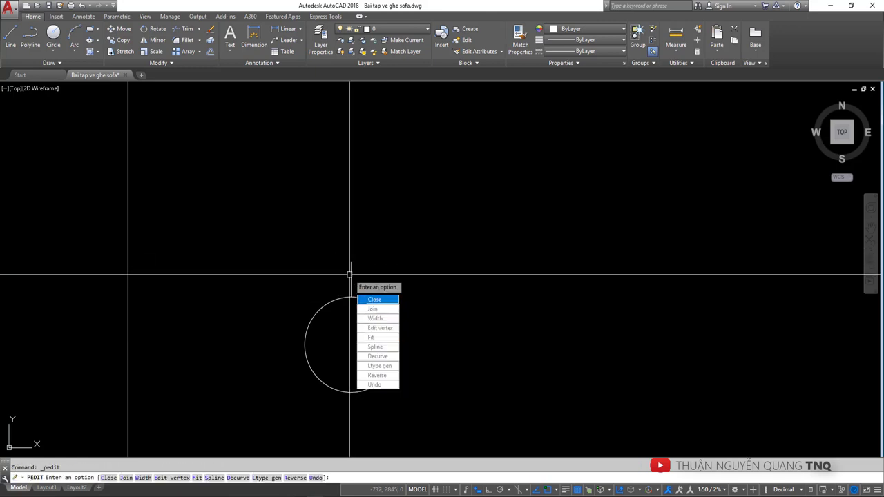
key(Escape)
double_click(352, 271)
click(372, 315)
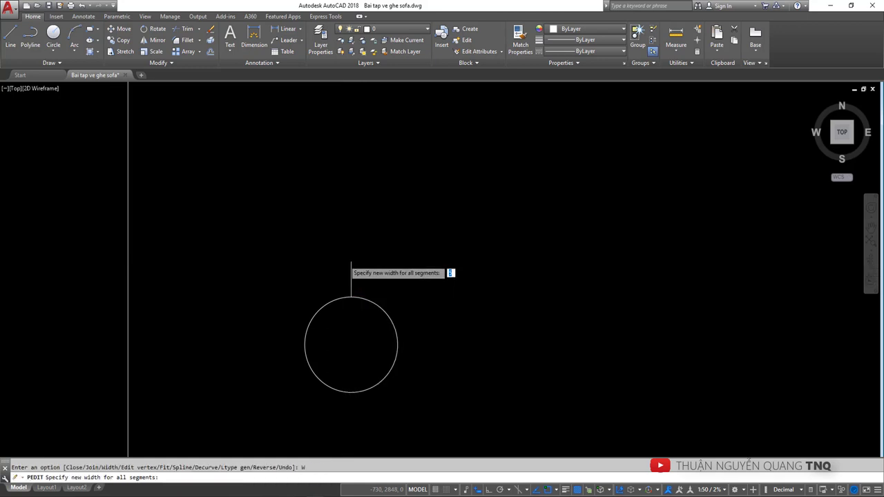
scroll(347, 264, up, 4)
click(359, 296)
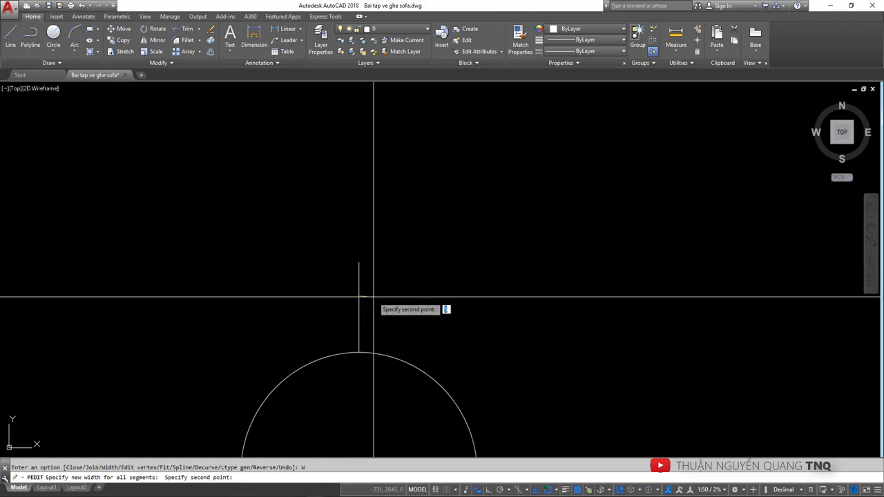
click(373, 297)
key(Escape)
scroll(386, 304, down, 4)
scroll(418, 308, up, 2)
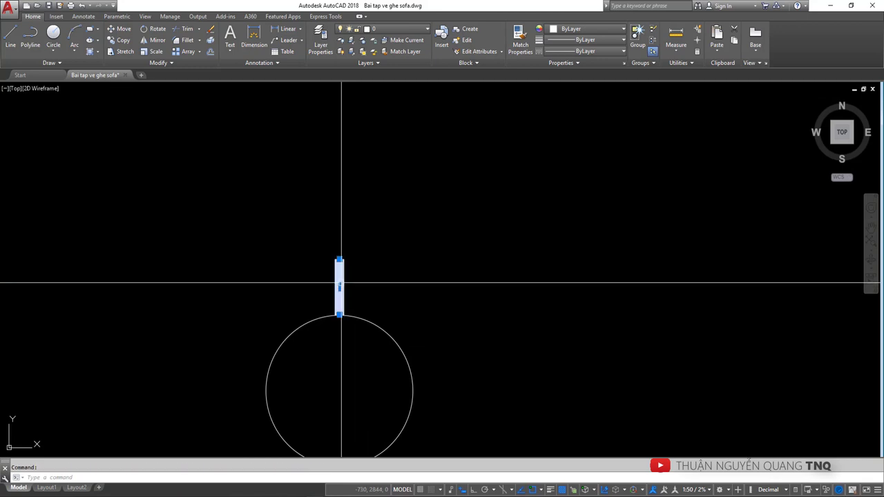
Reopen the tick's PEDIT Width option, then cancel the edit
double_click(339, 294)
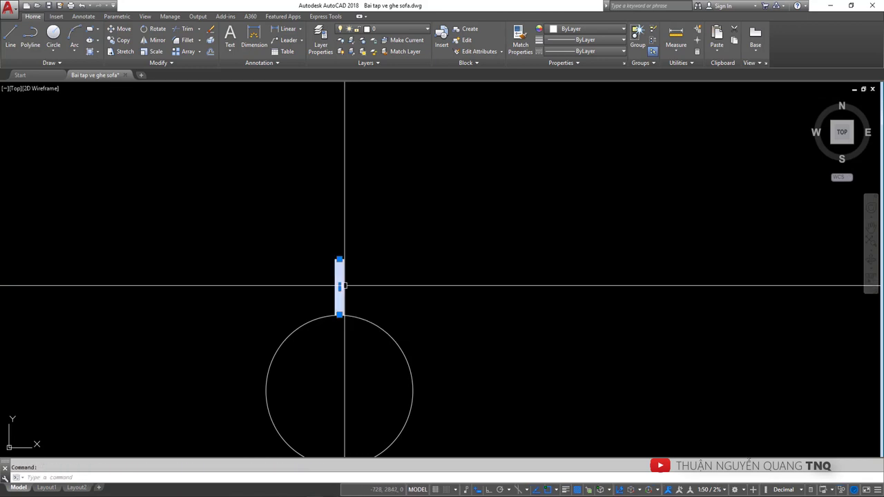
click(373, 334)
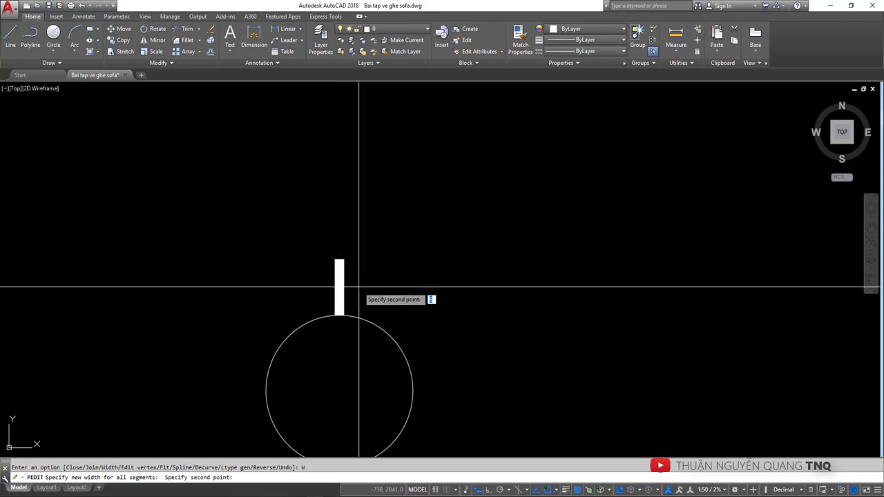
right_click(364, 287)
key(Escape)
scroll(361, 283, down, 5)
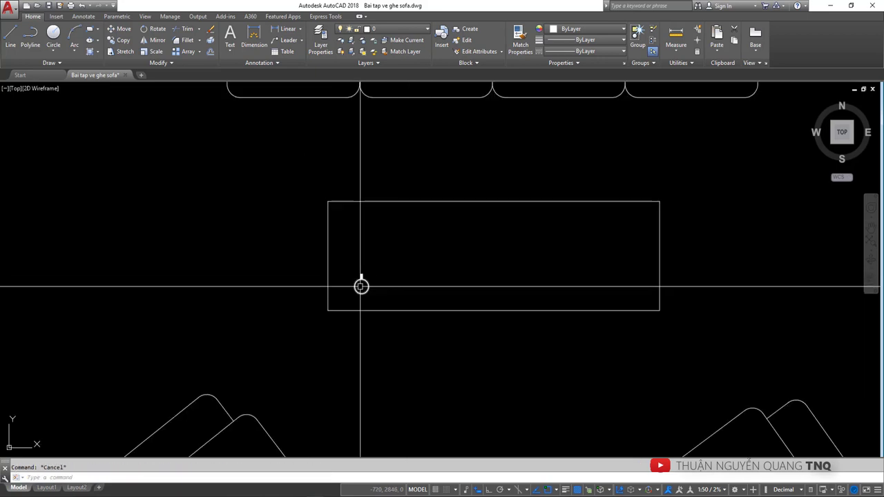
Copy the small tick-marked circle from its centre to two more spots along the coffee table's top and one near its bottom right corner
scroll(361, 285, up, 3)
click(347, 296)
scroll(347, 296, down, 5)
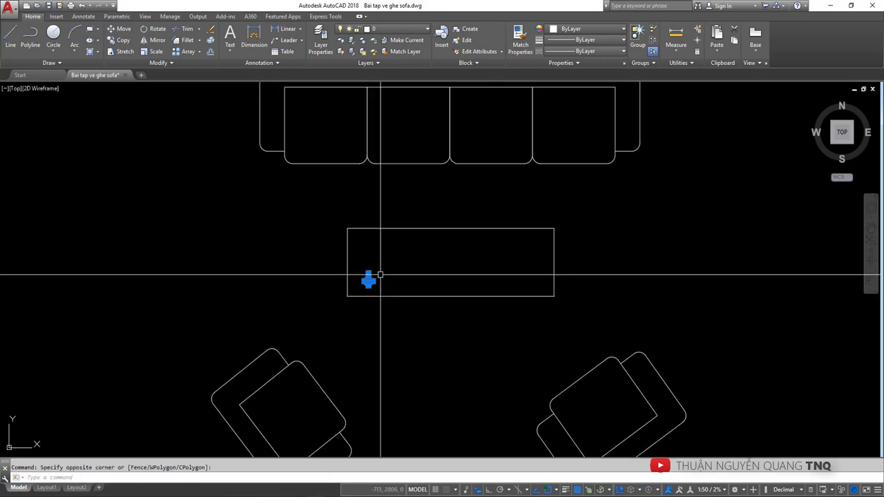
scroll(377, 277, up, 2)
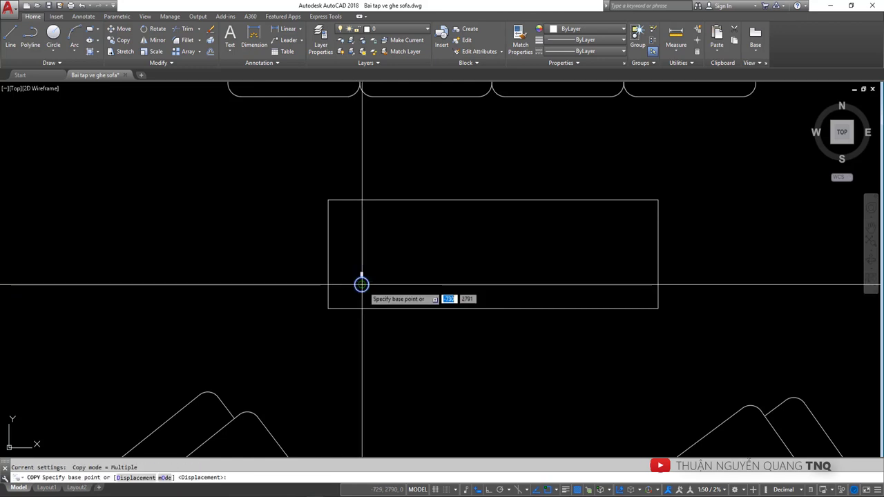
click(361, 284)
scroll(380, 223, down, 2)
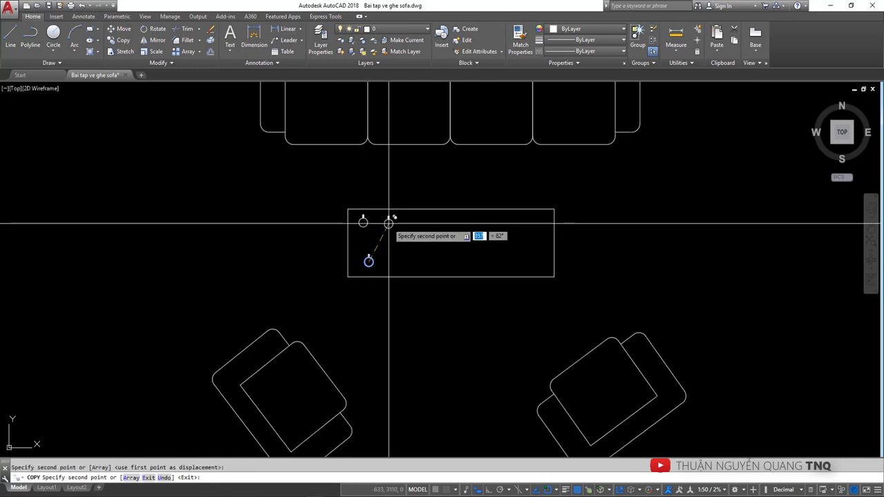
middle_drag(389, 223, 365, 254)
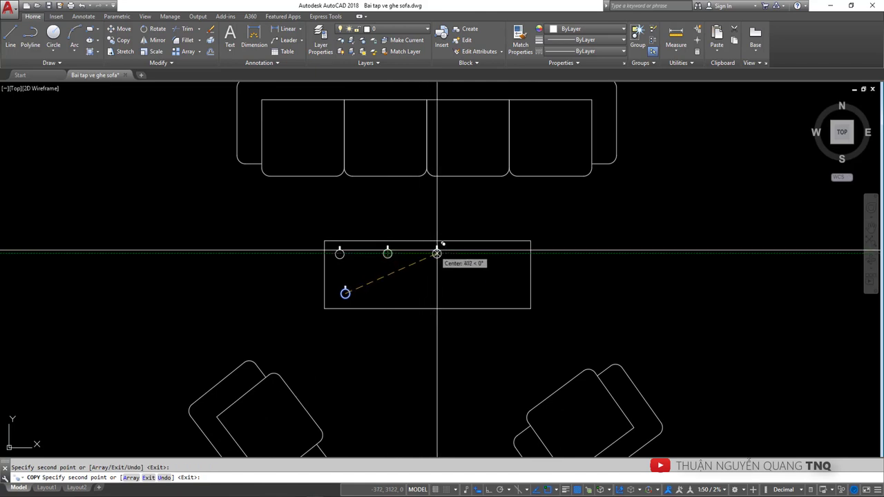
click(451, 253)
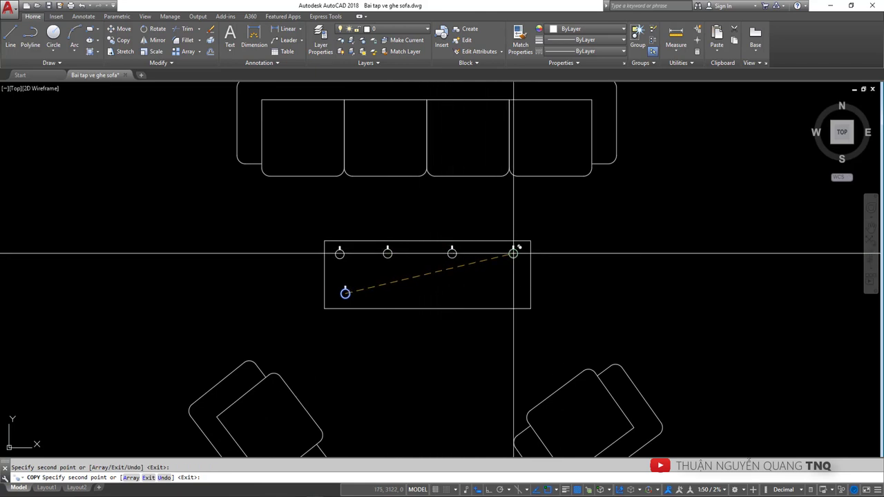
click(513, 253)
click(511, 291)
middle_drag(497, 306, 479, 325)
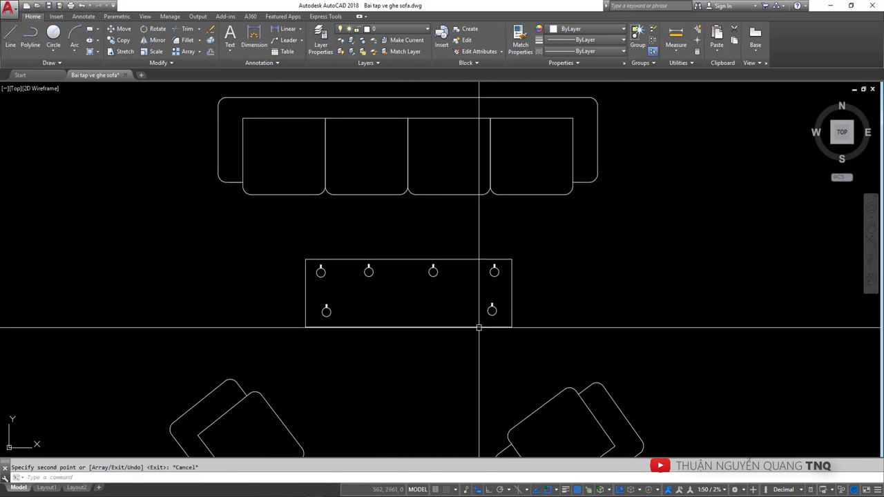
key(Escape)
scroll(495, 302, up, 4)
Rotate the bottom right circle about its centre so its tick points down-right
click(473, 325)
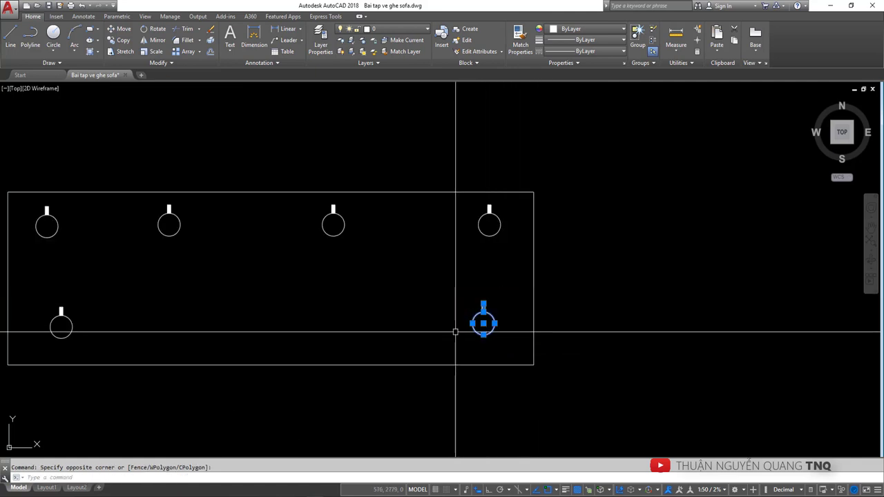
click(518, 284)
text(o)
key(Return)
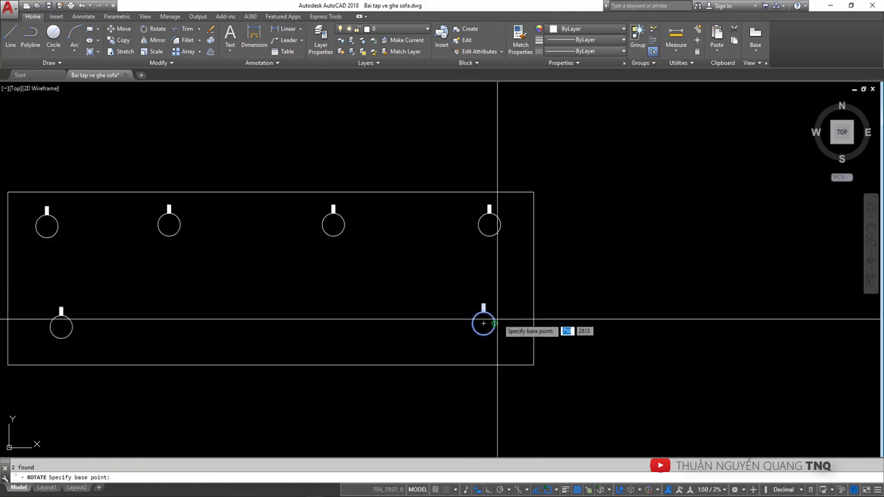
click(483, 323)
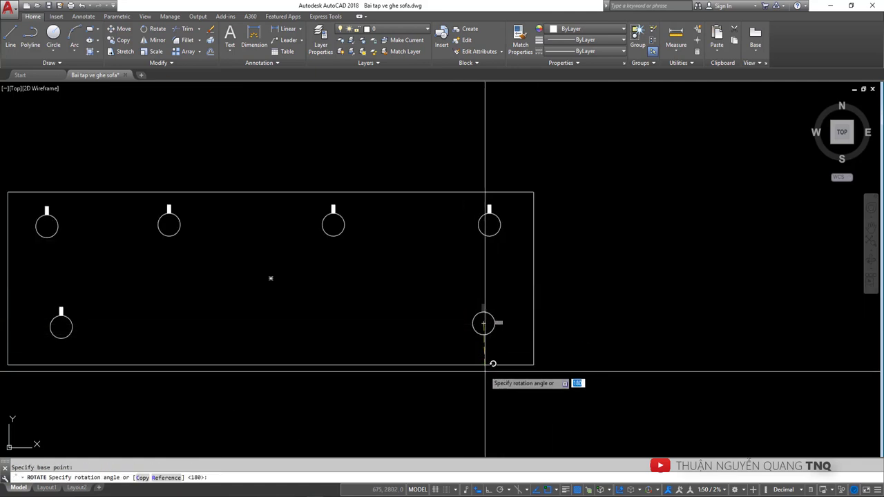
click(422, 405)
Rotate the top right circle about its centre so its tick angles outward
click(516, 254)
click(465, 209)
key(Return)
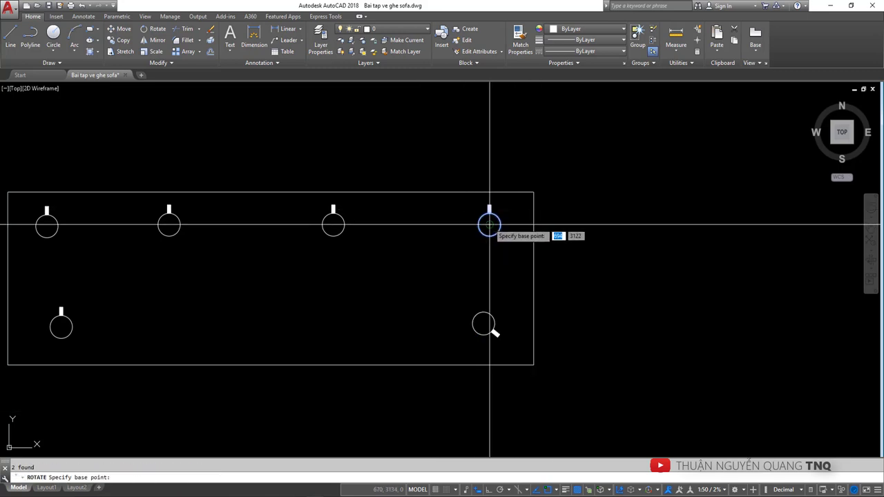
click(488, 224)
scroll(531, 223, down, 2)
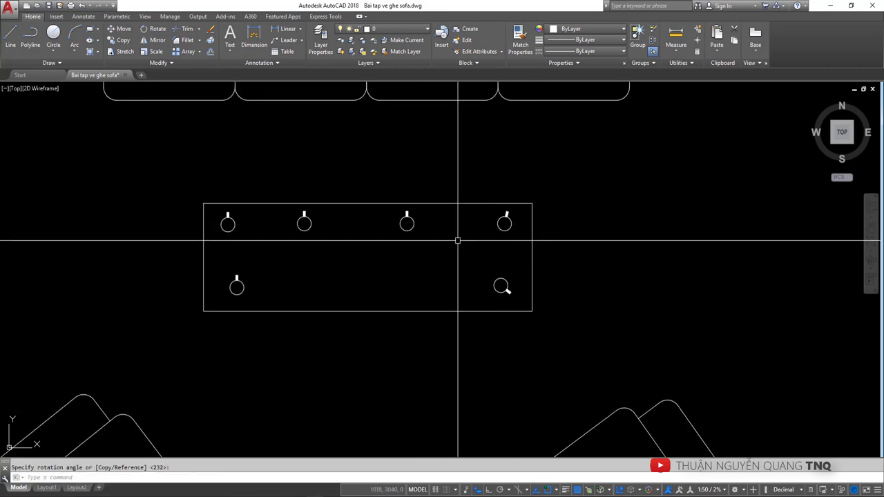
scroll(484, 270, down, 2)
click(370, 276)
Rotate the top left circle 25 degrees about its centre
click(355, 273)
click(338, 256)
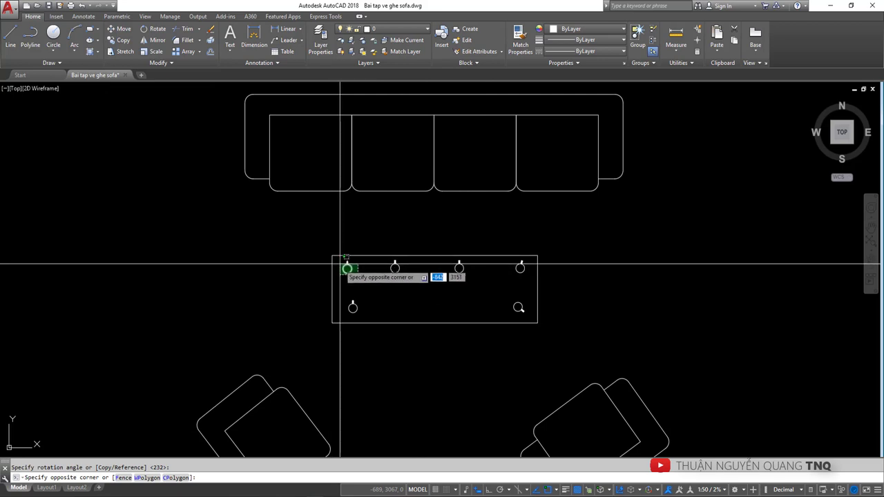
key(Return)
click(347, 268)
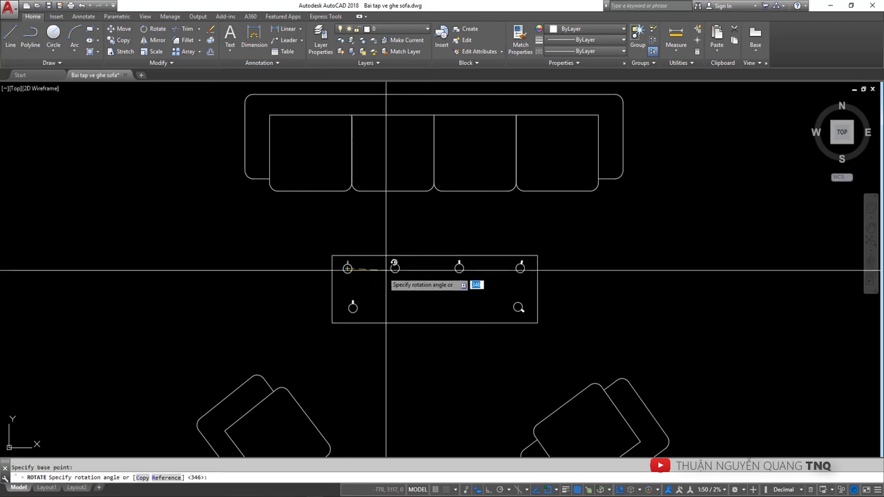
text(25)
key(Return)
key(Return)
click(365, 314)
Rotate the bottom left circle 25 degrees about its centre
click(338, 297)
key(Return)
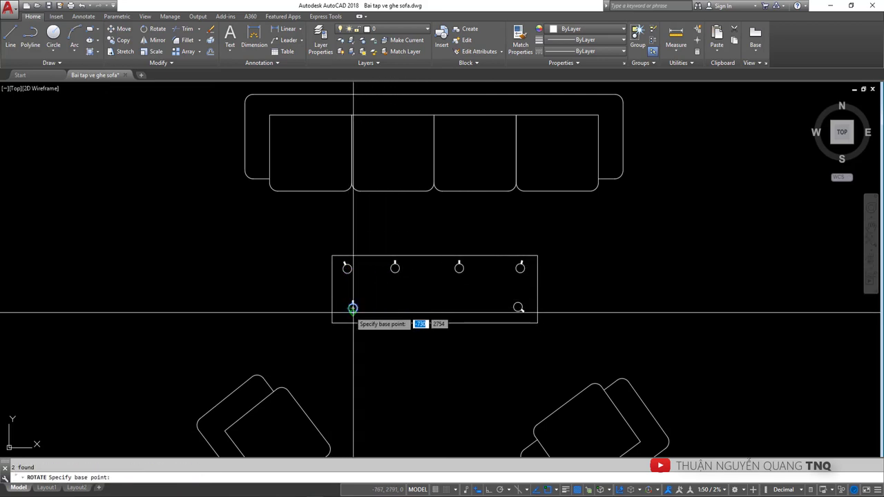
click(352, 308)
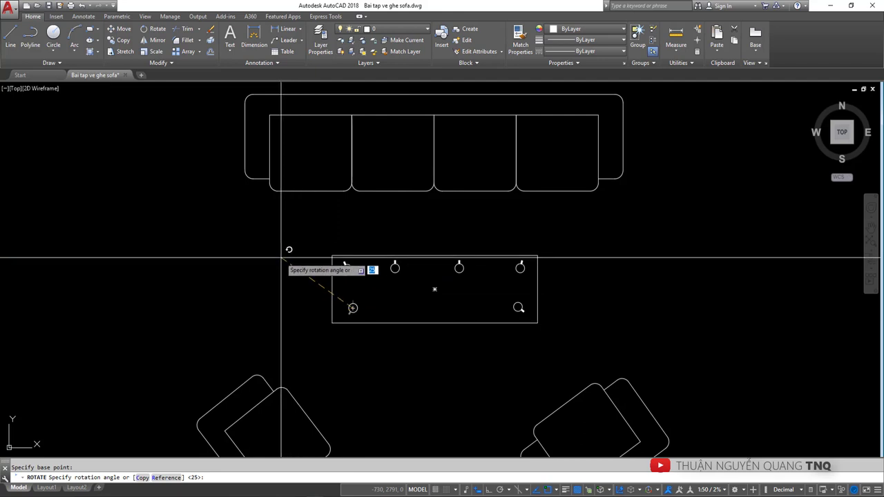
key(Return)
scroll(463, 273, down, 4)
scroll(553, 290, down, 2)
scroll(552, 297, up, 2)
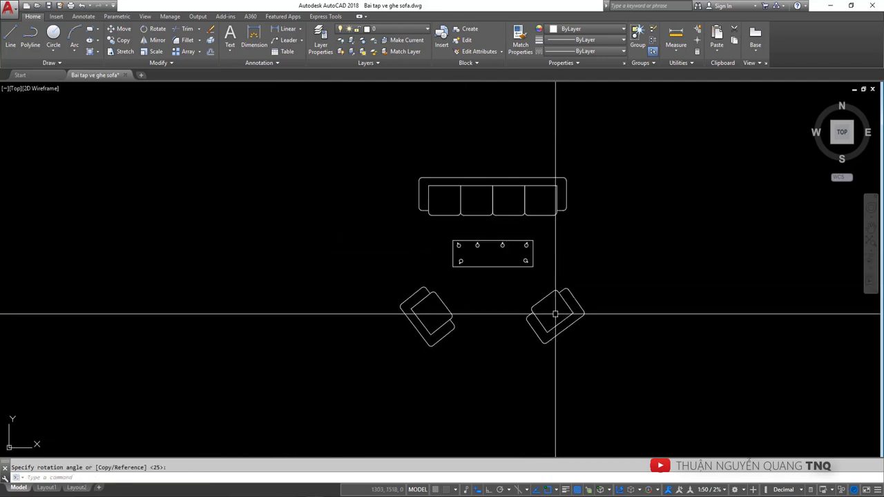
middle_drag(552, 297, 517, 277)
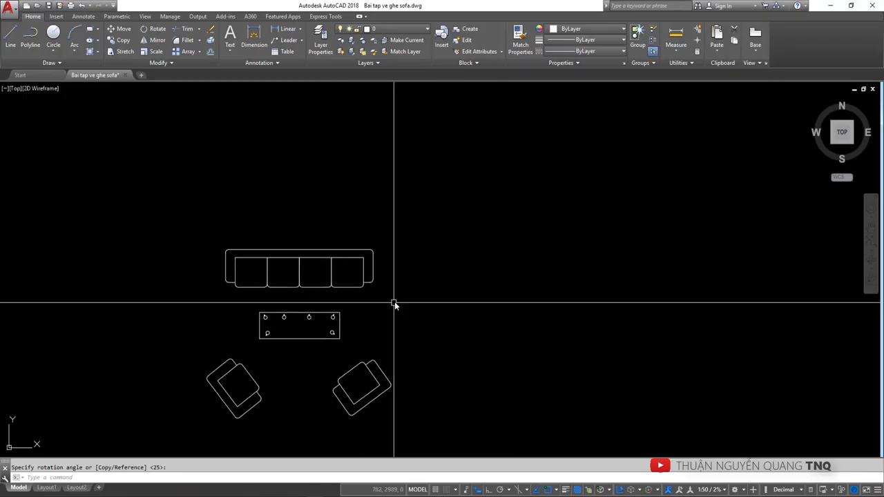
Draw a 700 by 700 square above the sofa with RECTANG
text(re)
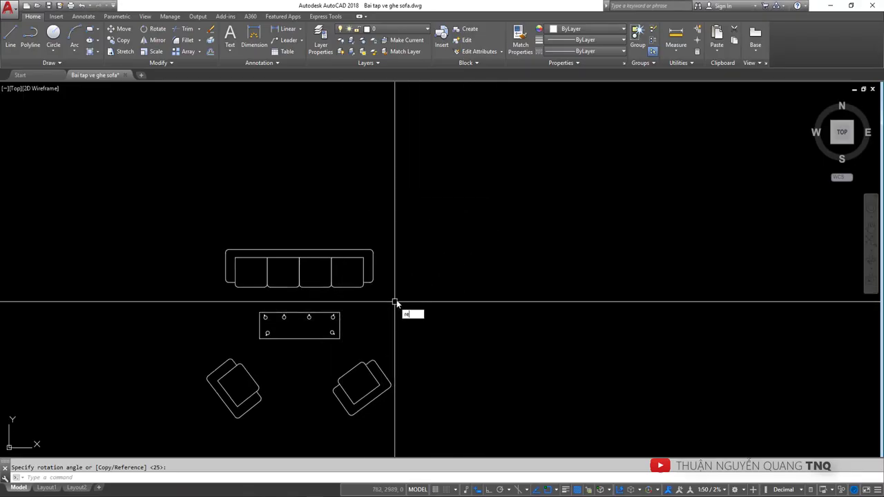
text(c)
key(Return)
click(403, 254)
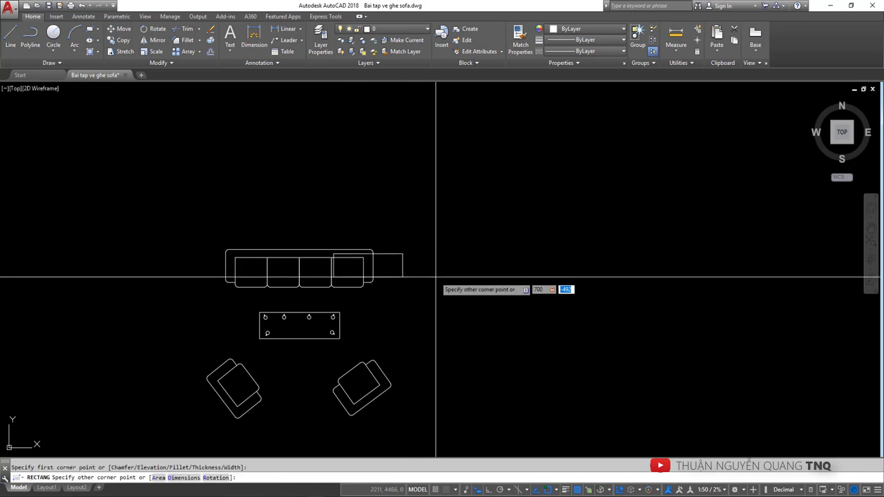
key(Return)
Move the square from its top left corner to beside the sofa's right end
drag(468, 267, 405, 237)
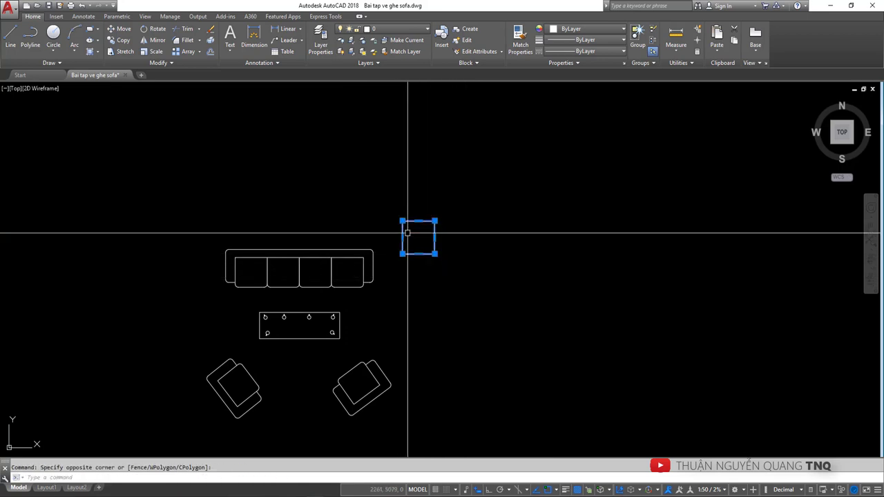
text(m)
key(Return)
click(403, 221)
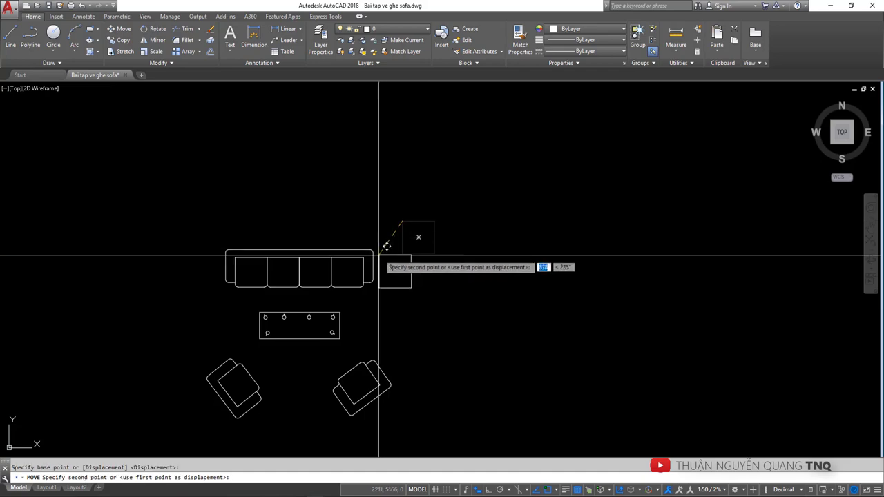
click(388, 248)
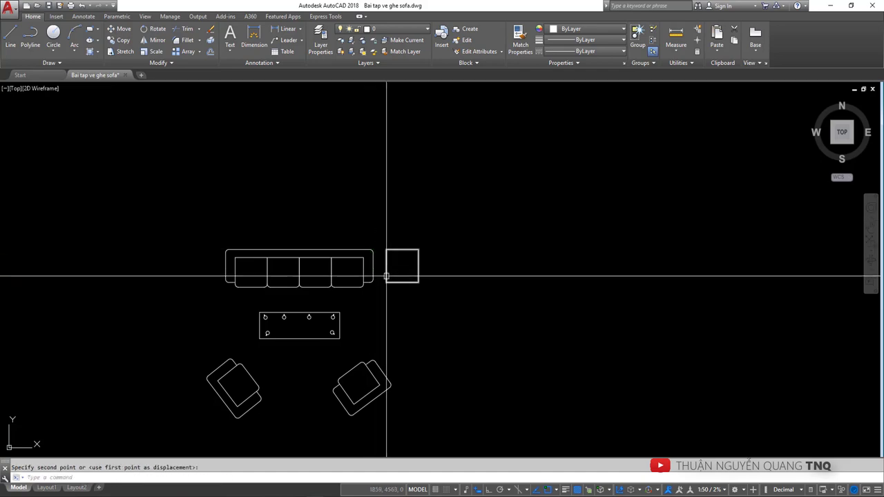
middle_drag(389, 277, 430, 270)
Check the reference drawing and reposition the square with Ortho (F8) turned on
key(alt+Tab)
key(alt+Tab)
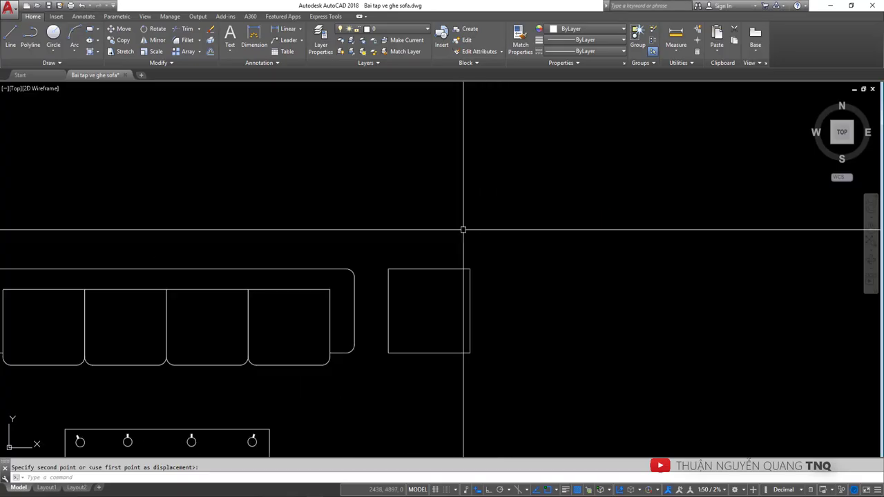
click(466, 311)
text(m)
key(Return)
click(538, 315)
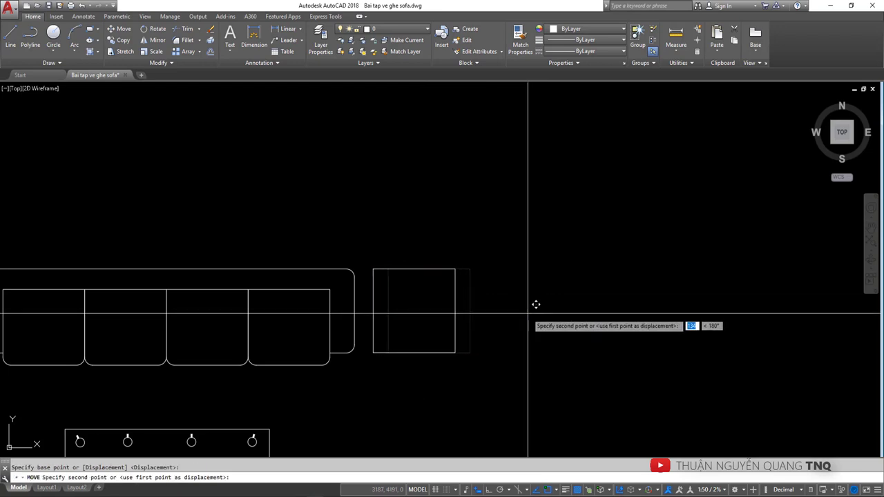
key(F8)
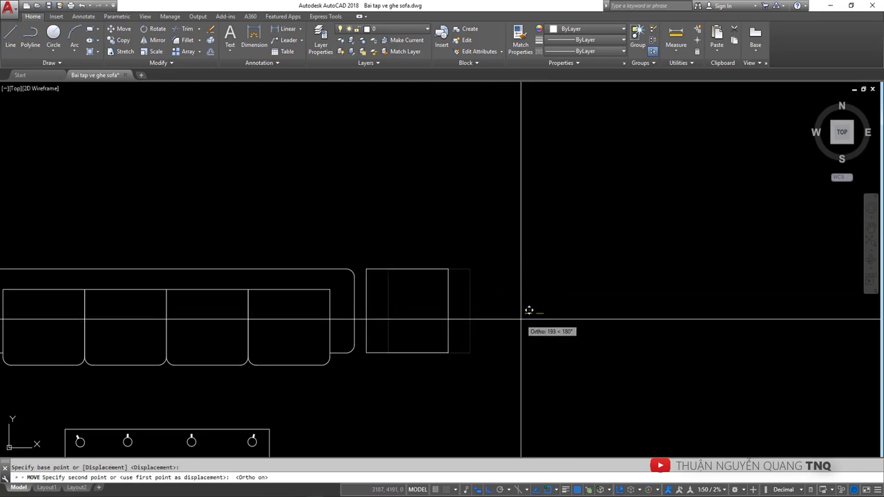
scroll(478, 303, up, 2)
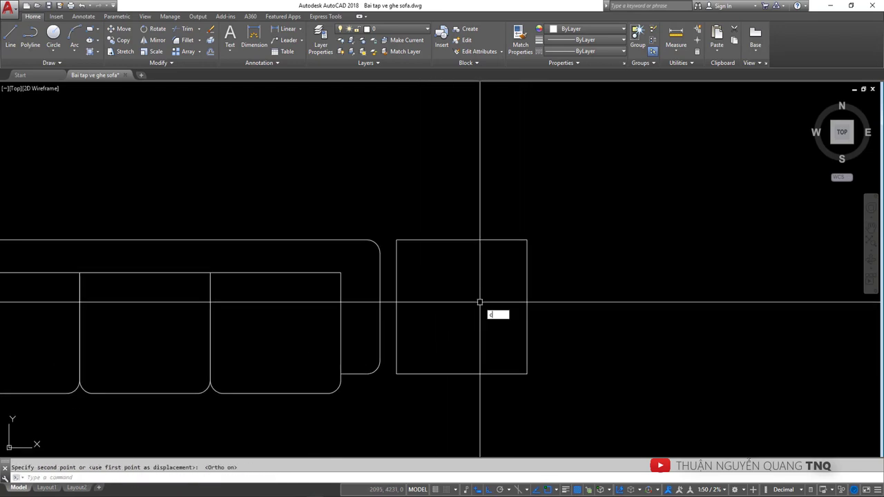
key(Return)
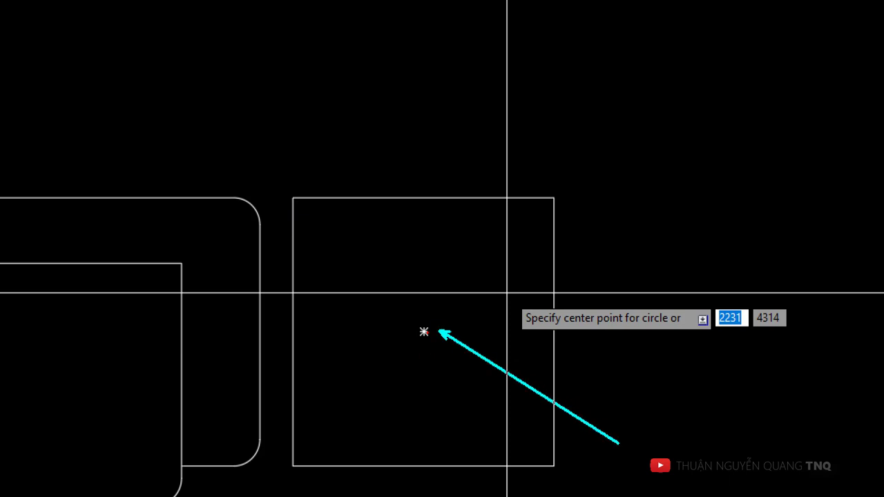
Draw a helper diagonal across the square from its top right to bottom left corner
key(Escape)
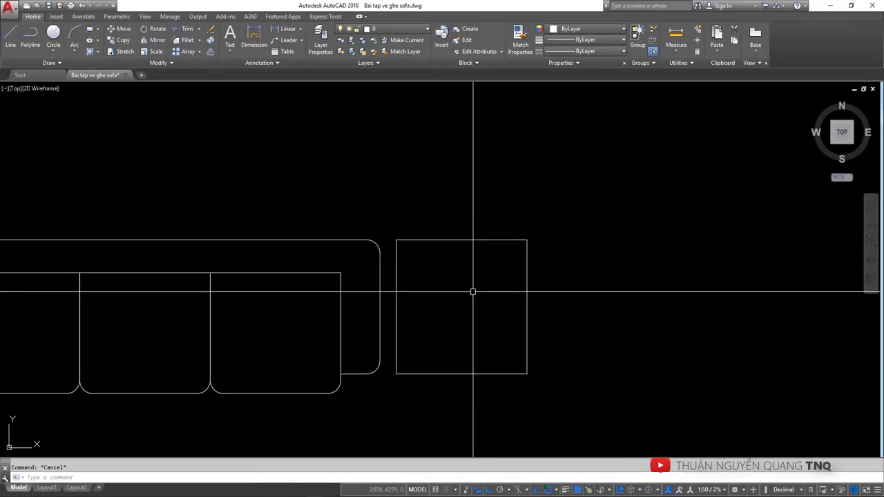
text(l)
key(Return)
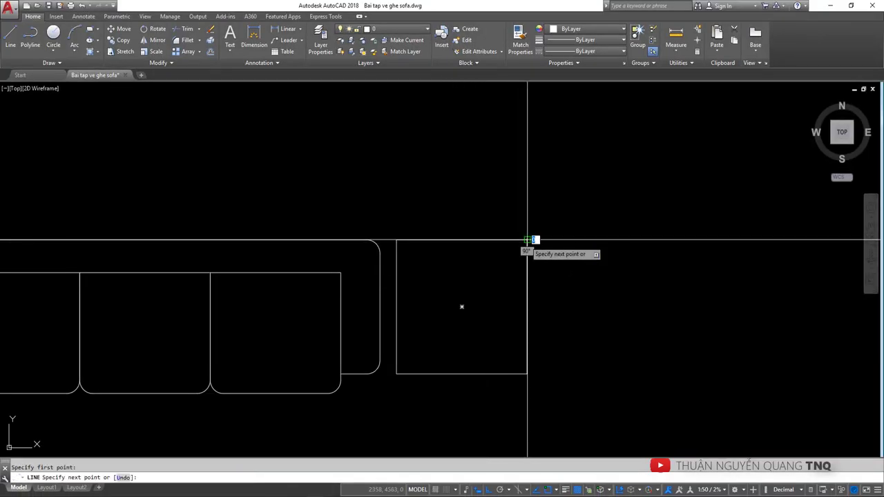
click(527, 240)
click(397, 373)
key(Escape)
Delete the helper diagonal, leaving only the lamp table square
click(456, 330)
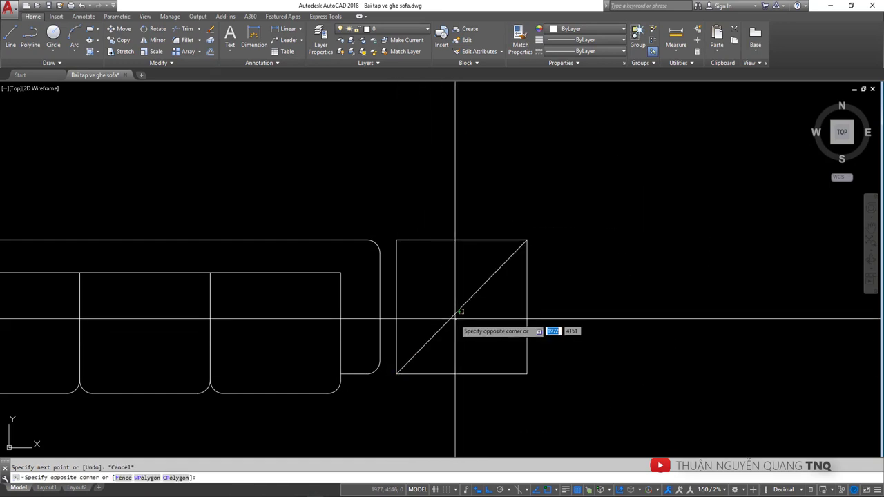
click(428, 242)
key(Escape)
click(468, 302)
click(452, 294)
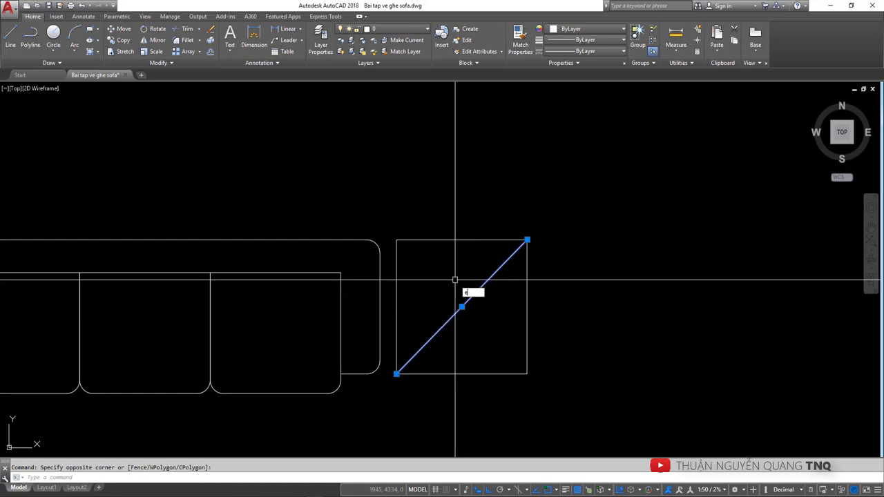
key(Delete)
click(437, 242)
key(Escape)
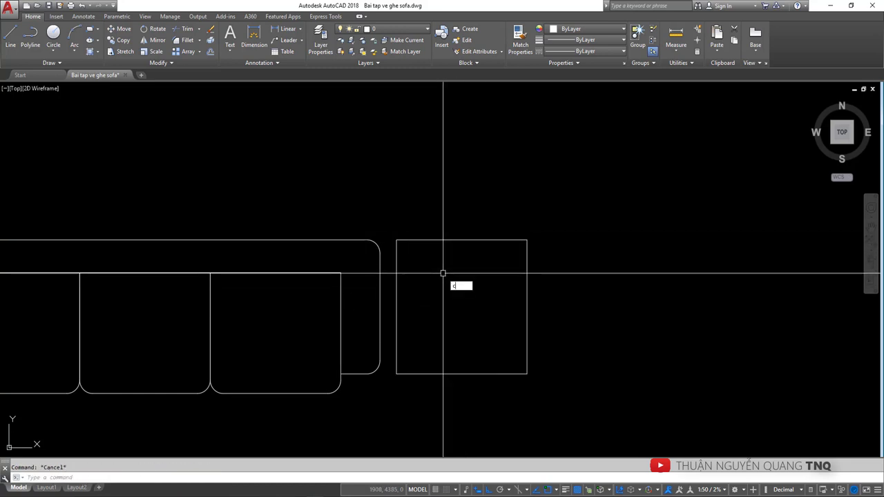
Draw a 540-diameter circle centred in the lamp table square
key(Return)
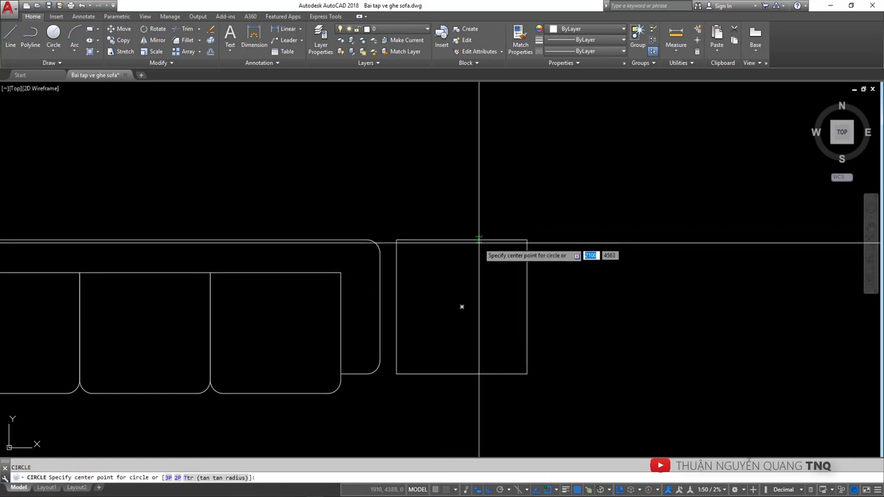
click(462, 306)
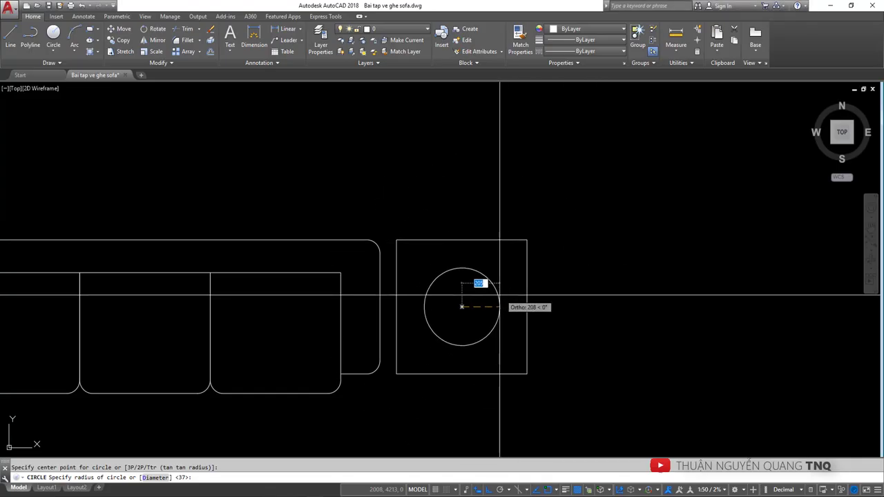
click(545, 304)
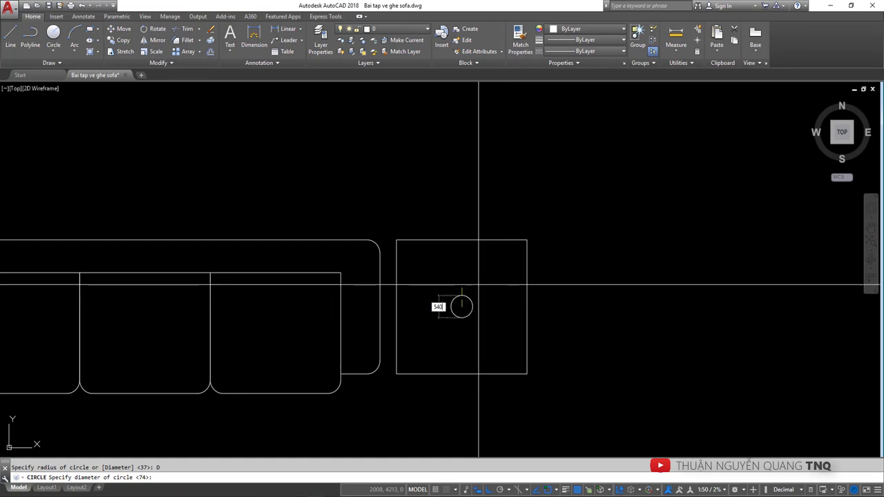
key(Return)
key(alt+Tab)
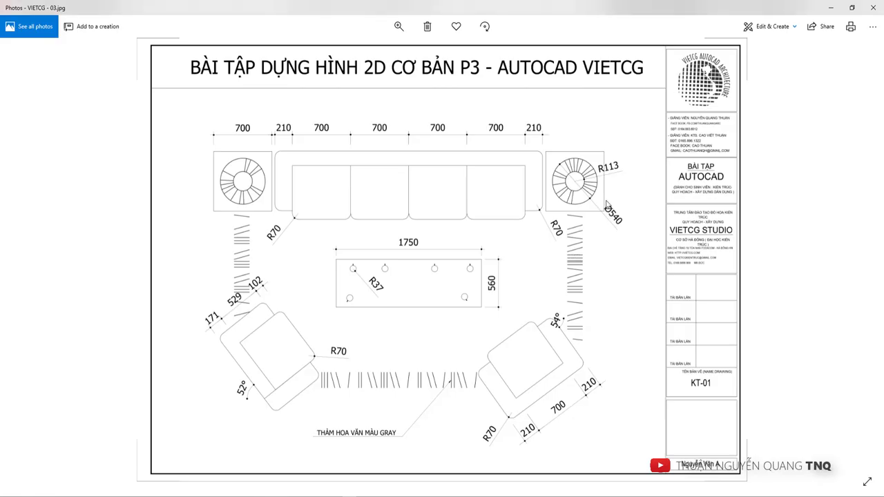
key(alt+Tab)
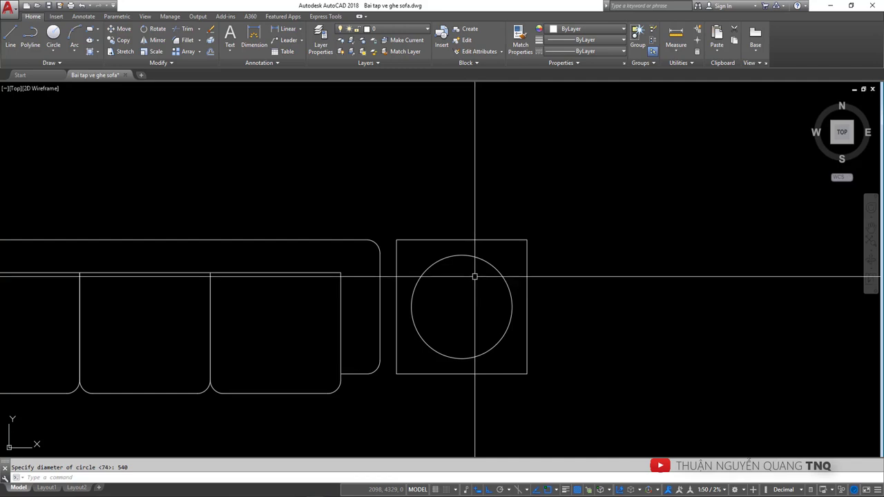
Add a concentric circle of radius 113 inside the 540-diameter circle
key(Return)
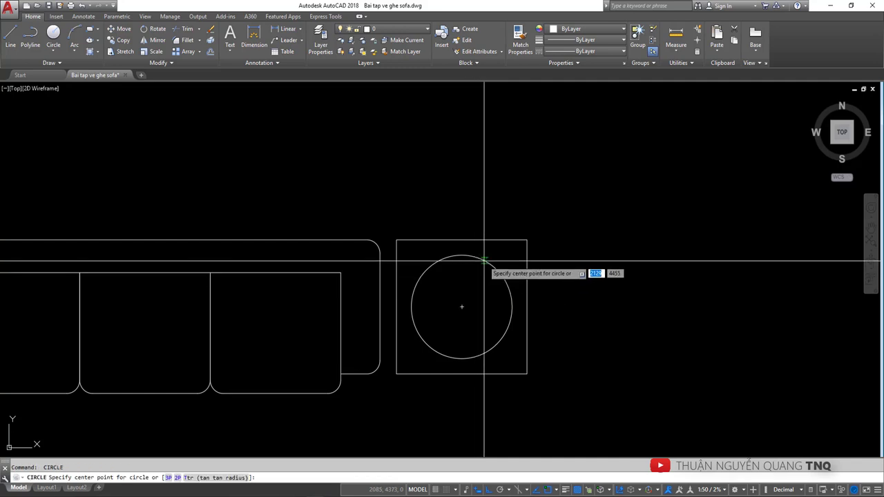
click(468, 303)
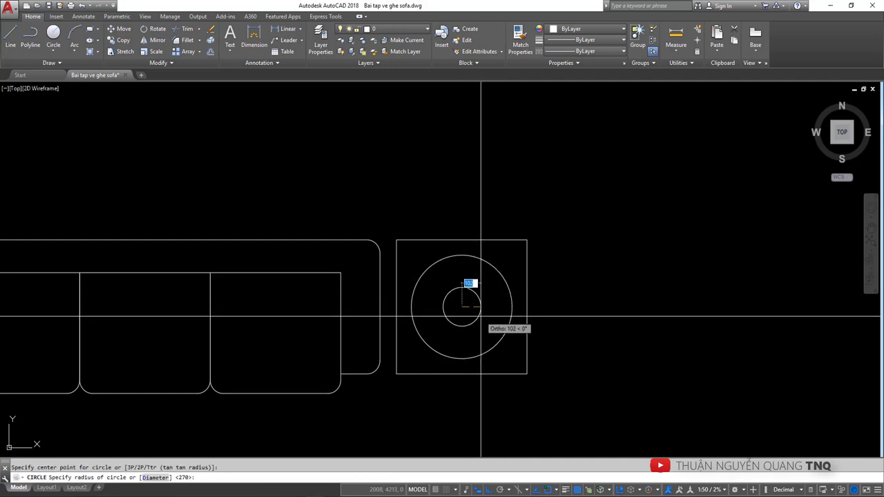
scroll(481, 316, down, 5)
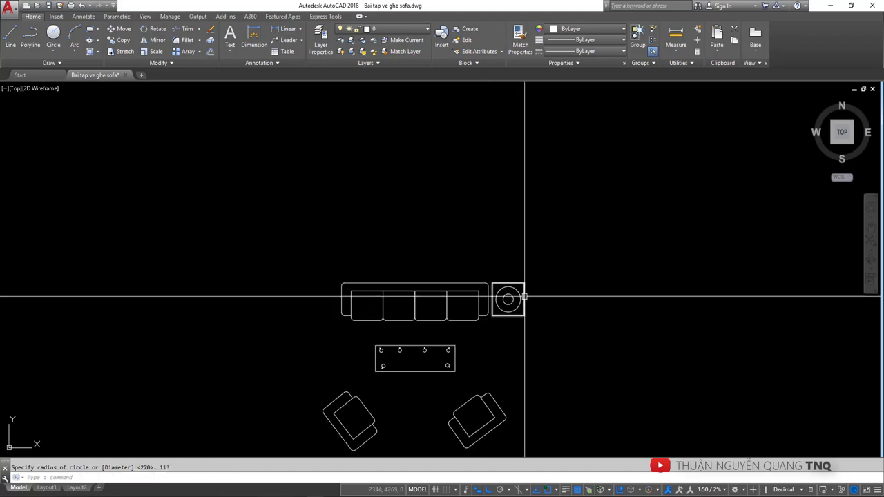
key(alt+Tab)
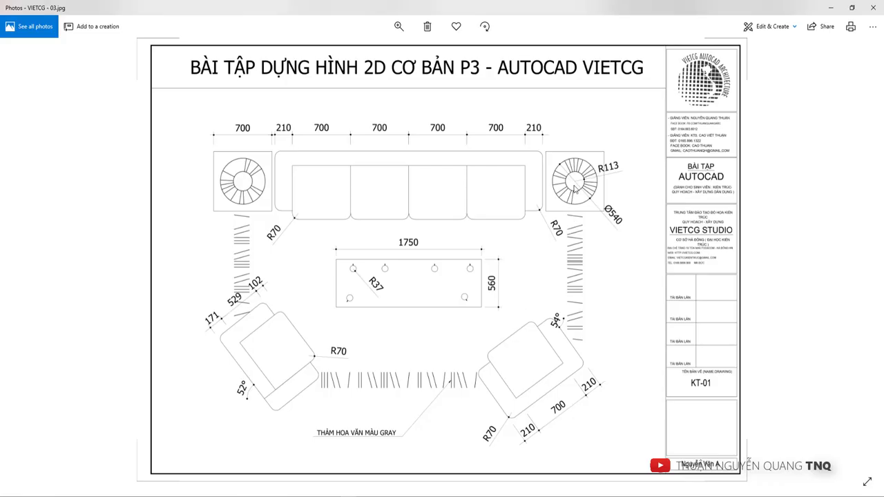
key(alt+Tab)
text(113)
key(Return)
scroll(513, 283, up, 3)
Turn ortho off and draw the first angled spoke from the inner circle's top to the outer circle
scroll(479, 277, up, 2)
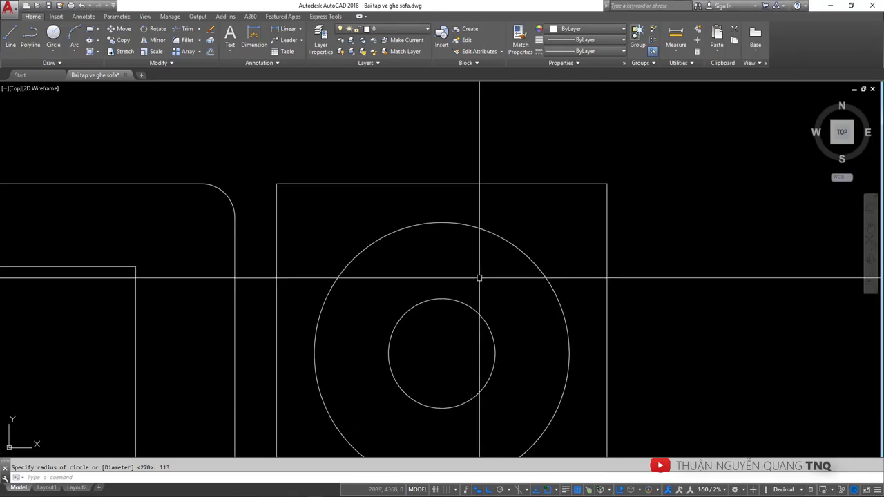
text(l)
key(Return)
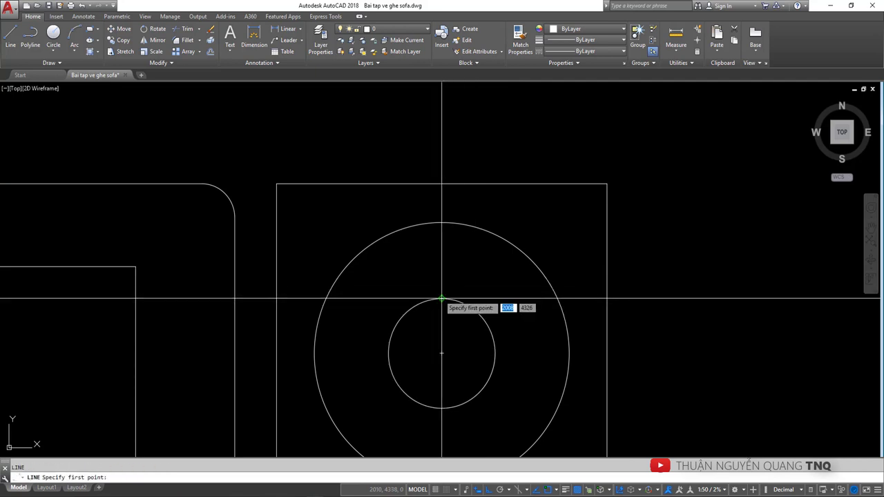
click(442, 223)
key(Escape)
key(space)
click(442, 299)
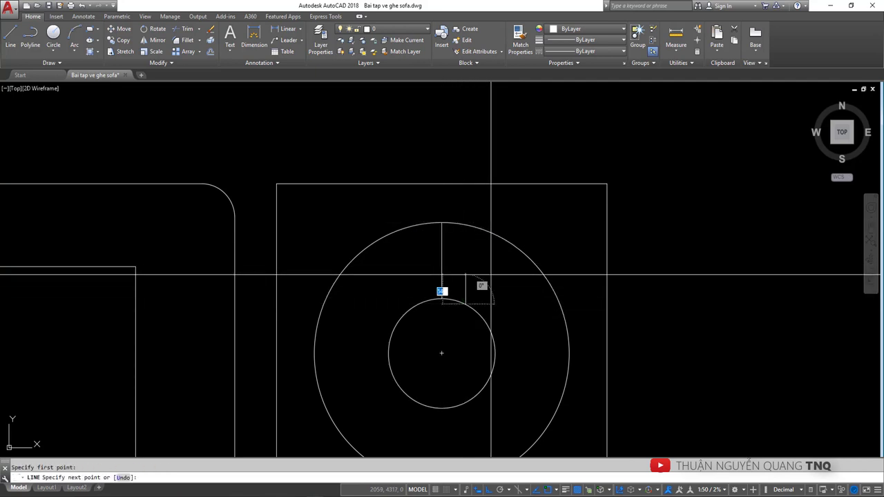
key(F8)
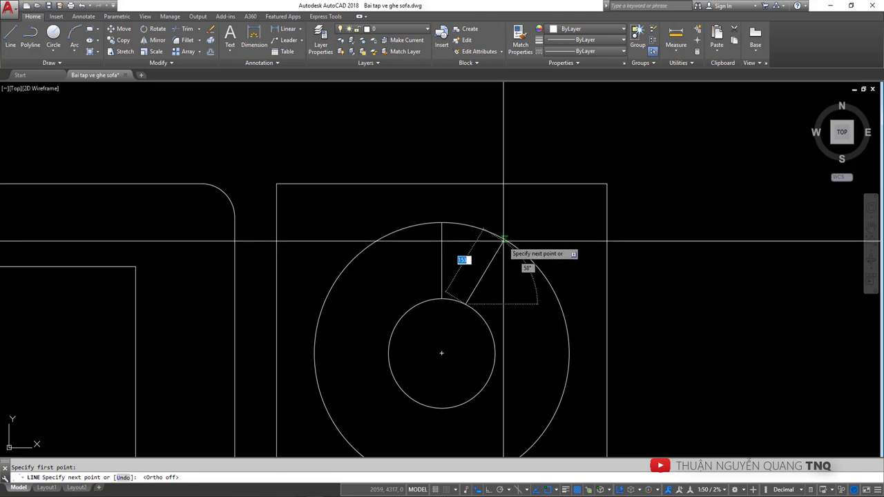
click(503, 242)
key(space)
key(space)
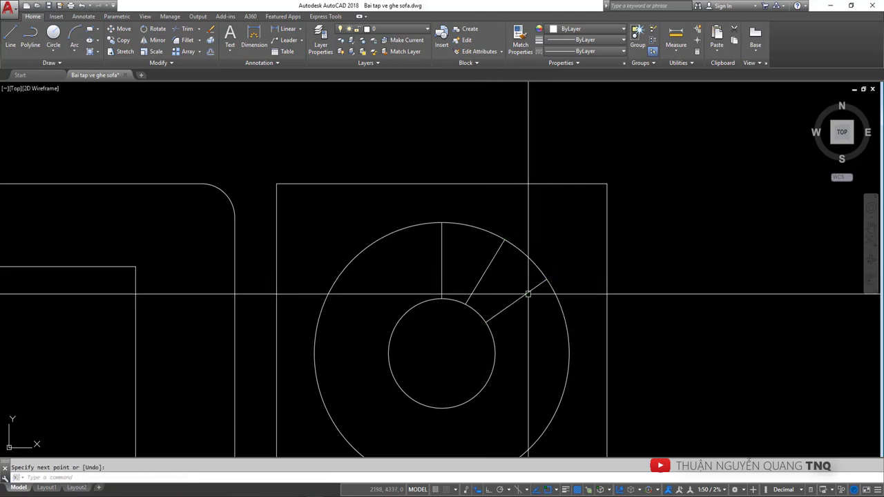
Add three more spokes between the inner and outer circles on the lower and lower-right side
scroll(521, 308, down, 3)
scroll(517, 314, up, 3)
click(525, 297)
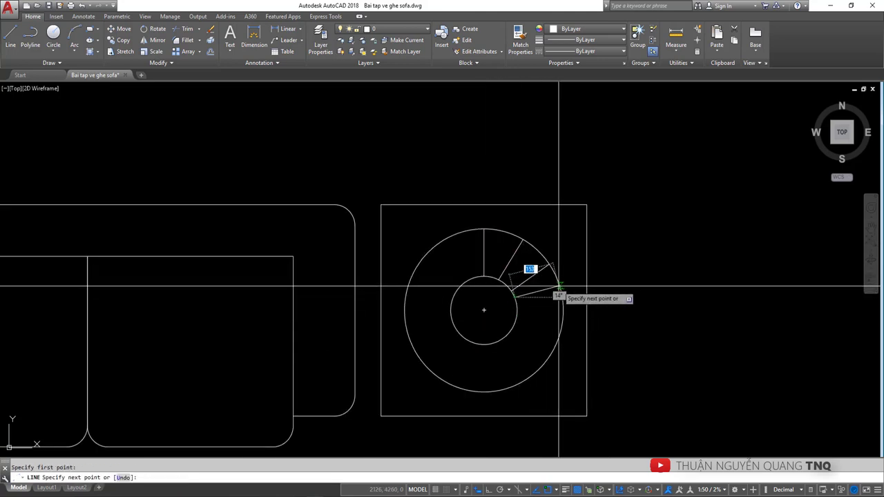
scroll(511, 311, up, 2)
key(space)
key(space)
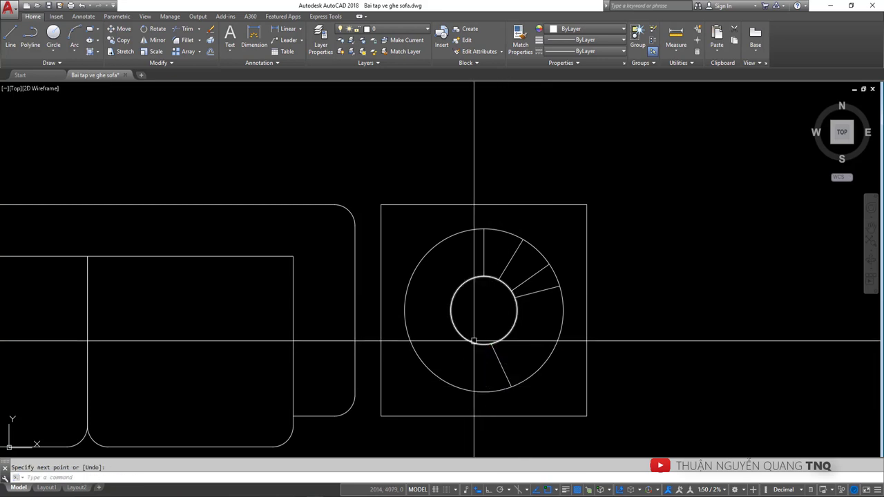
click(476, 344)
click(461, 383)
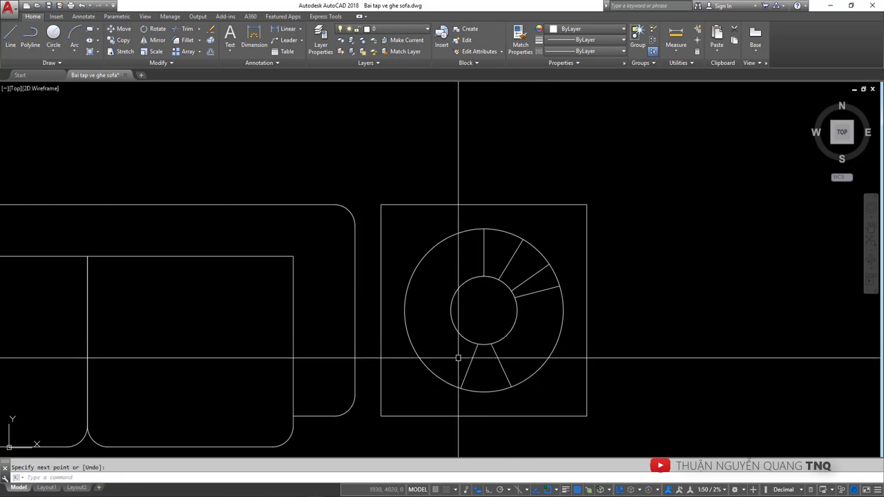
key(space)
key(space)
click(511, 332)
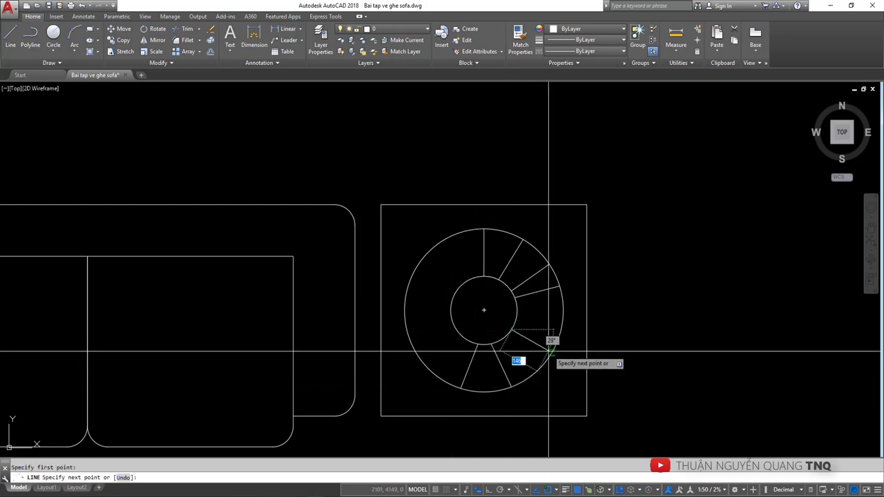
click(548, 358)
key(space)
key(space)
click(503, 339)
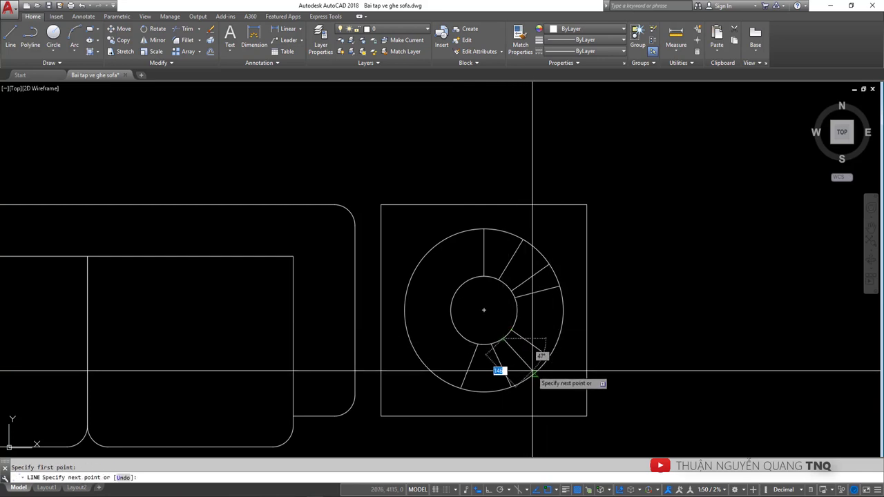
click(528, 378)
Draw a horizontal spoke on the left and an angled spoke on the upper left
key(space)
key(space)
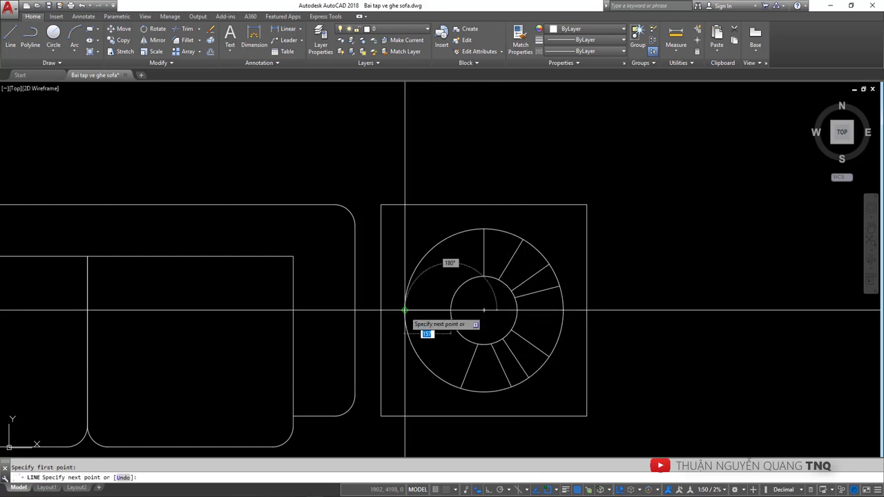
click(404, 311)
click(449, 311)
key(space)
key(space)
click(410, 278)
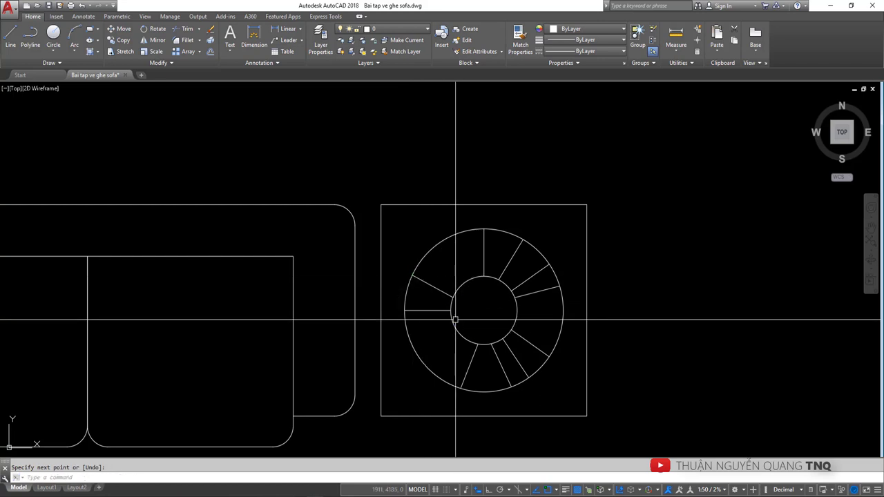
click(451, 299)
Draw a vertical spoke from the inner circle's bottom down to the outer circle
key(space)
scroll(512, 300, down, 5)
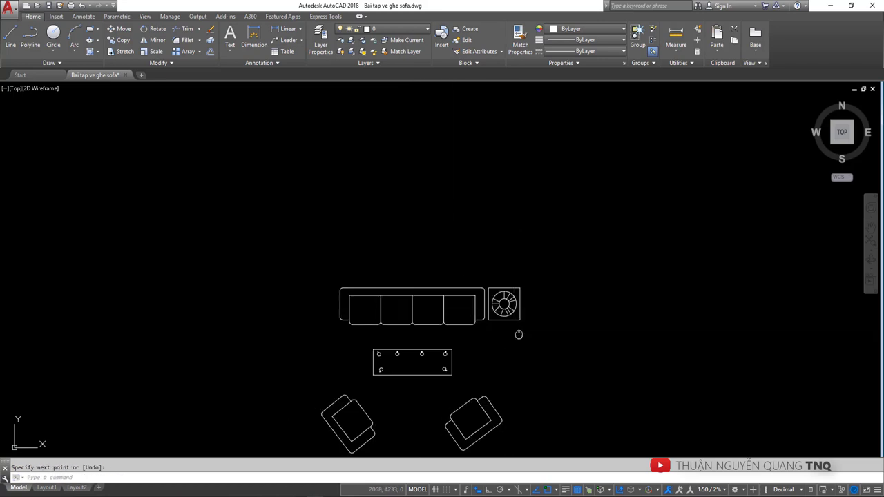
scroll(518, 301, up, 5)
key(space)
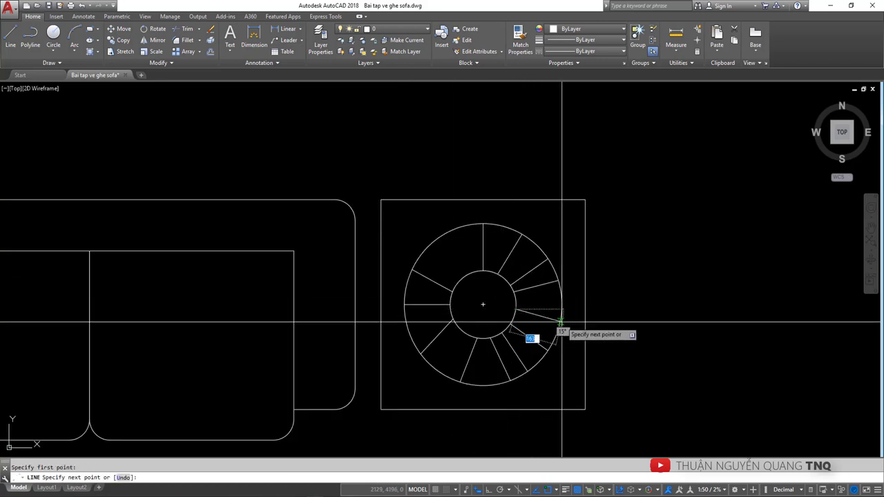
key(space)
key(space)
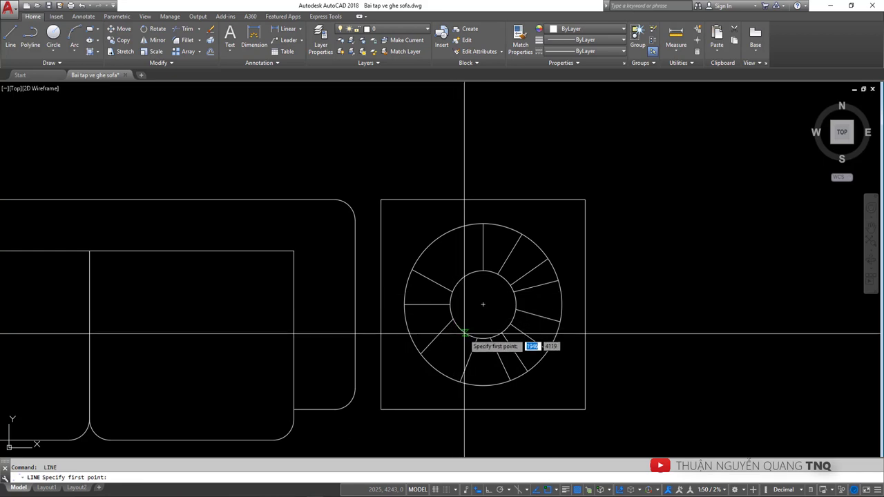
click(482, 338)
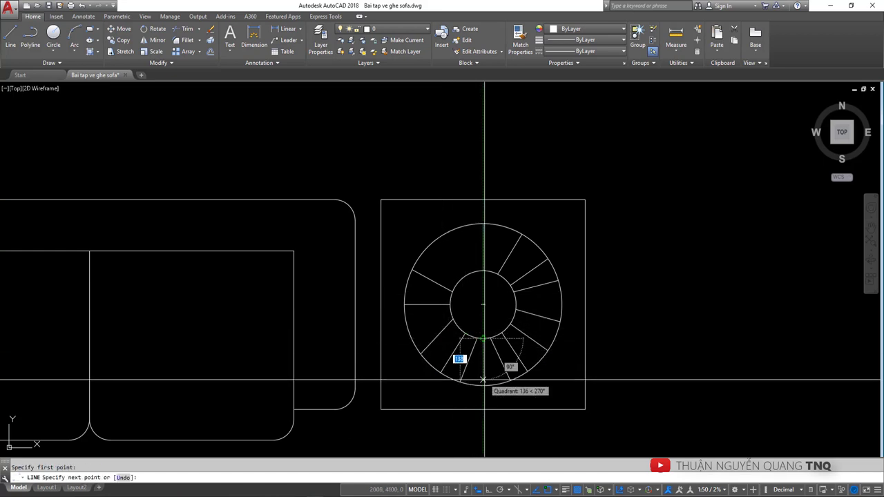
click(482, 381)
key(space)
key(space)
scroll(487, 387, down, 5)
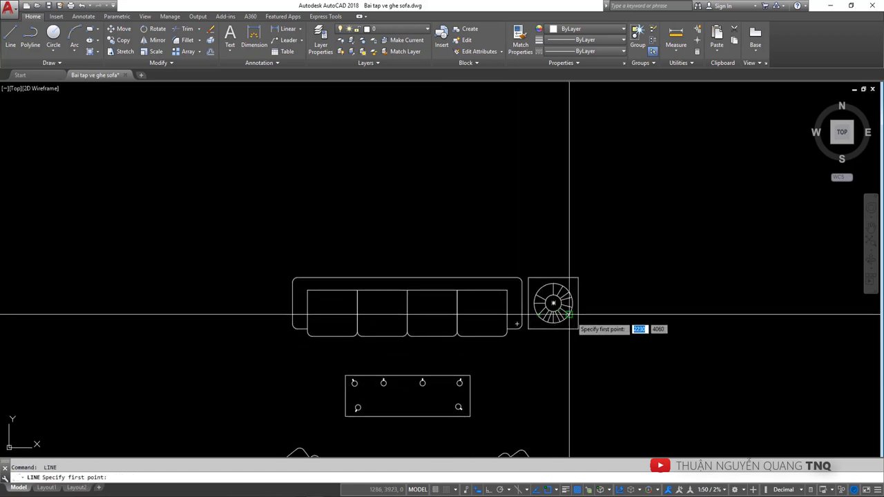
Compare the table with the reference drawing and delete the extra spoke
key(alt+Tab)
key(alt+Tab)
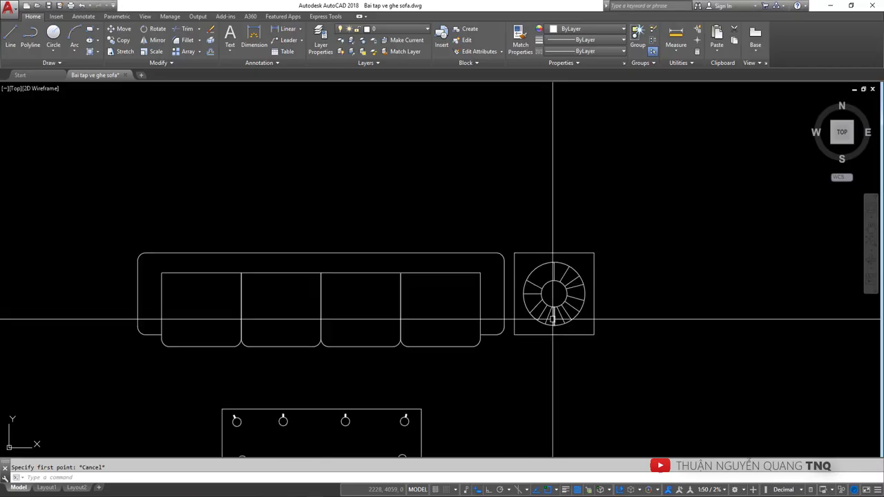
scroll(552, 292, up, 5)
click(596, 312)
key(Delete)
scroll(512, 322, down, 5)
scroll(518, 317, up, 2)
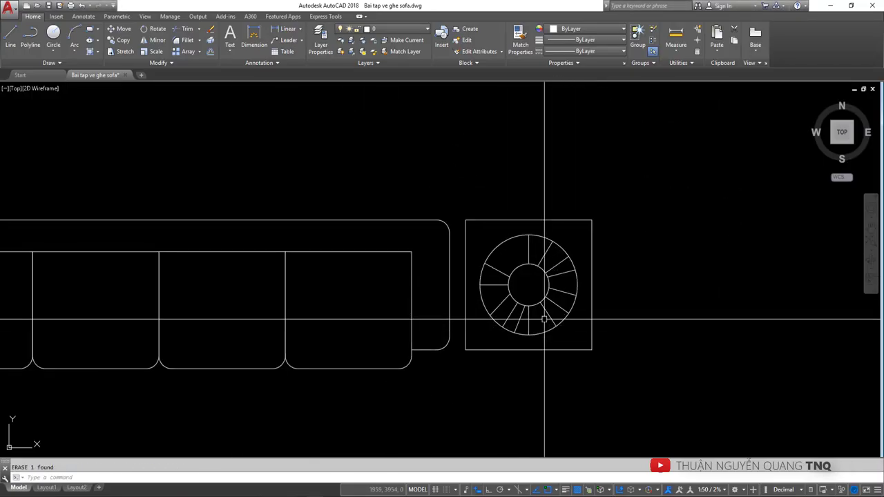
click(552, 310)
key(Escape)
scroll(511, 283, up, 3)
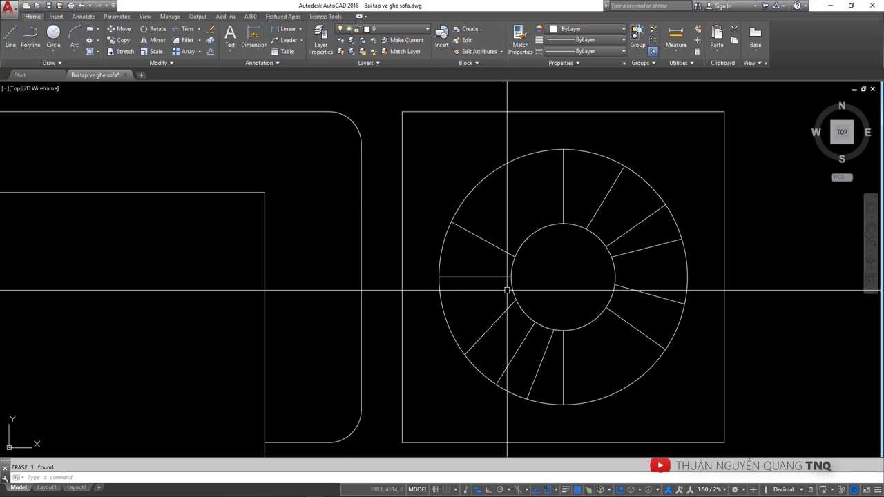
Abandon a line started at the circle centre and recheck the reference drawing
text(l)
key(Return)
click(562, 276)
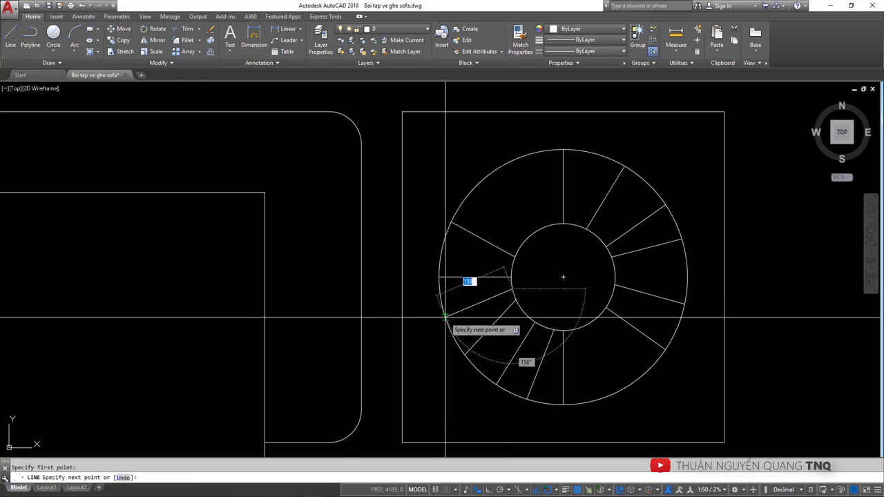
key(Escape)
scroll(565, 274, down, 5)
key(alt+Tab)
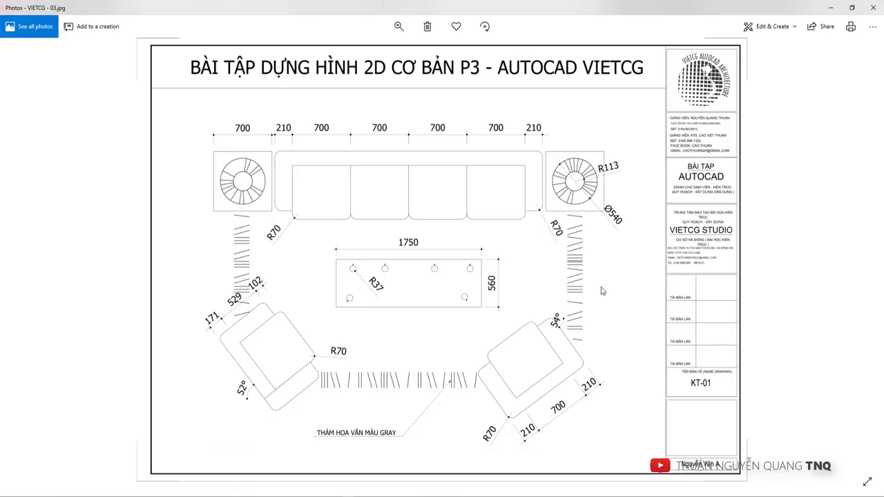
key(alt+Tab)
scroll(601, 286, up, 4)
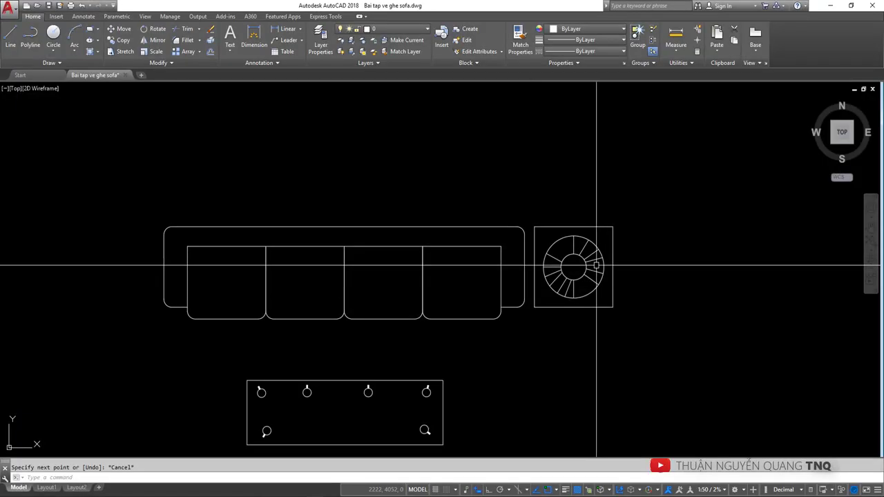
Copy the spoked lamp table to the sofa's left end, then compare with the reference
click(529, 213)
click(628, 321)
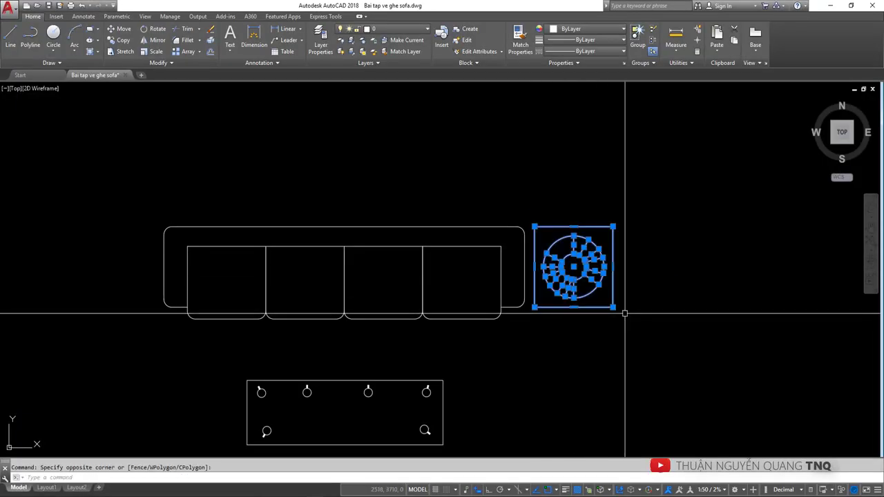
text(co)
key(Return)
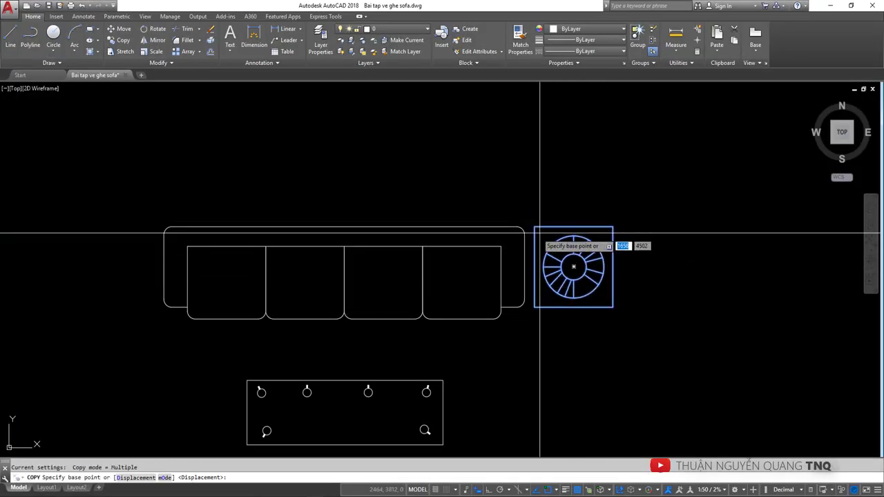
click(612, 226)
middle_drag(168, 239, 361, 248)
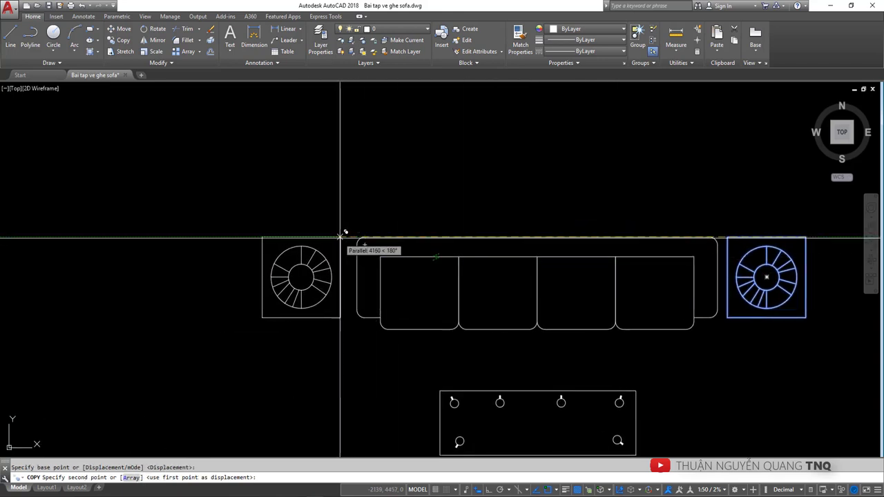
middle_drag(345, 233, 384, 233)
key(Escape)
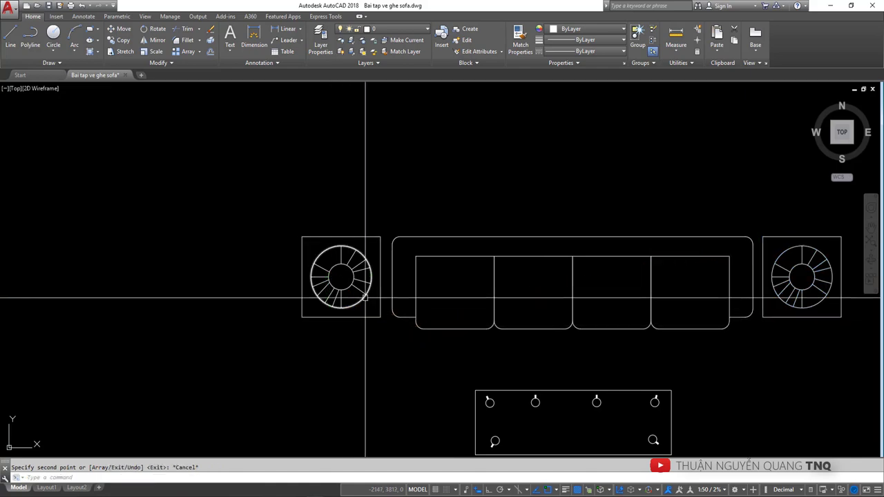
scroll(381, 270, up, 5)
scroll(394, 276, down, 5)
scroll(354, 280, down, 1)
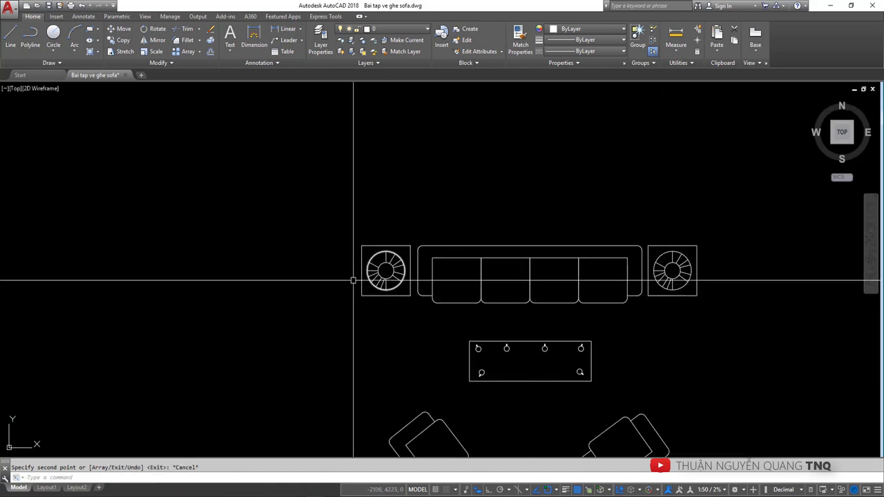
key(alt+Tab)
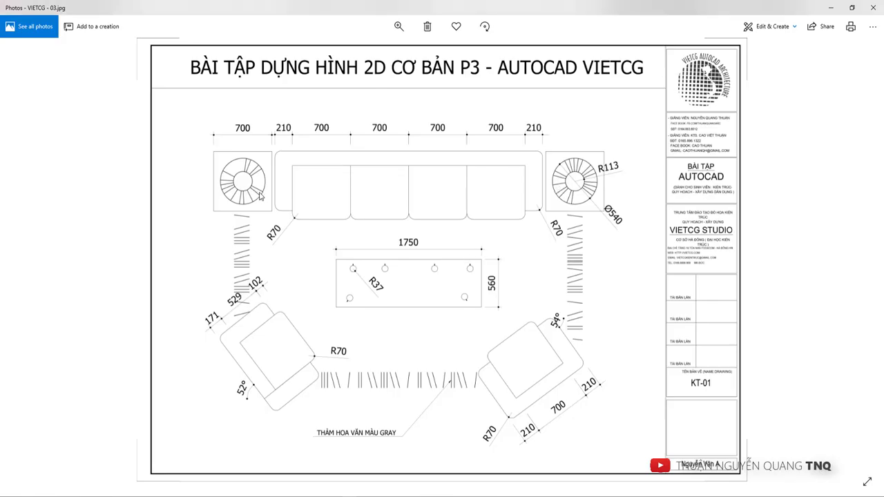
key(alt+Tab)
Rotate the left lamp table's spoke pattern about its circle centre with ROTATE (RO)
scroll(400, 248, up, 2)
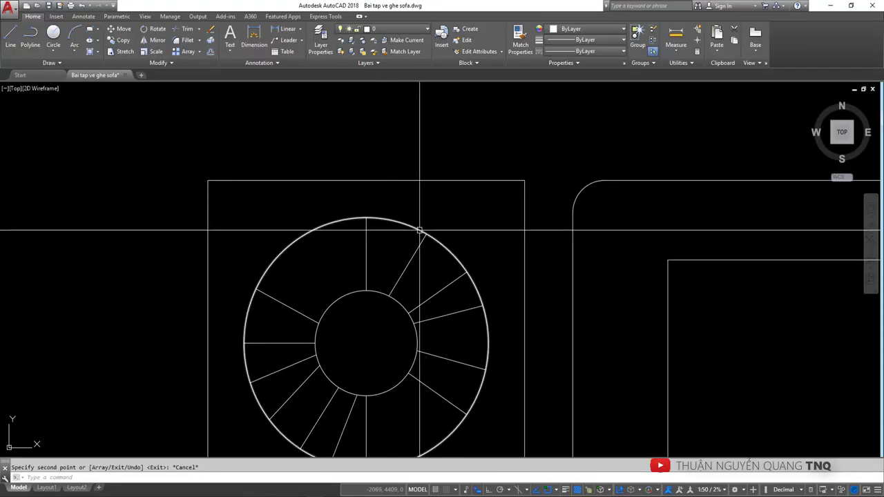
scroll(414, 228, down, 2)
click(305, 214)
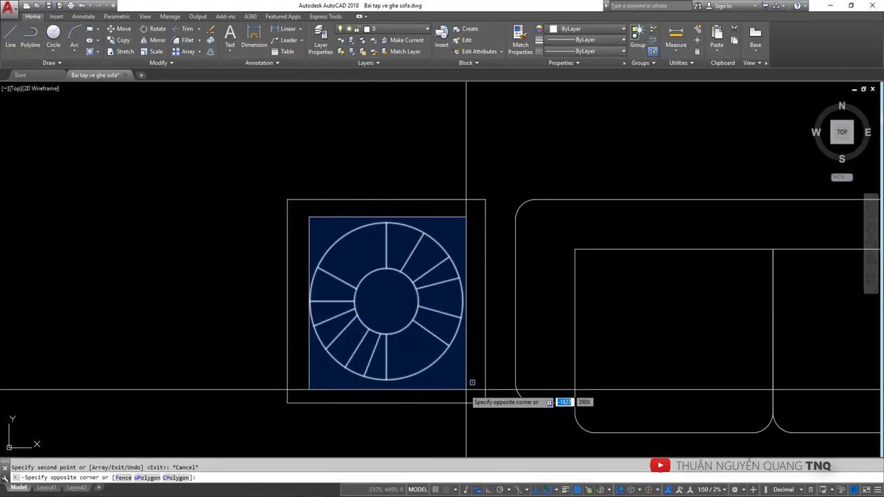
click(467, 381)
text(ro)
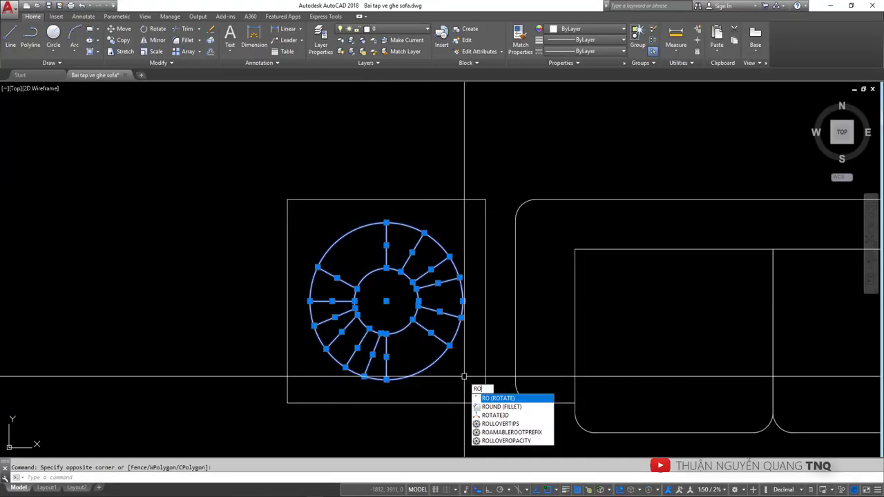
key(Return)
click(386, 301)
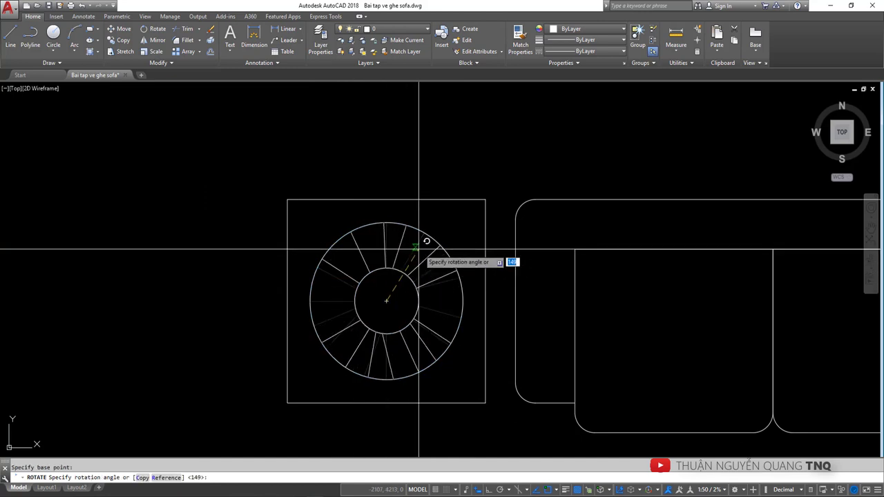
click(414, 247)
scroll(431, 262, down, 7)
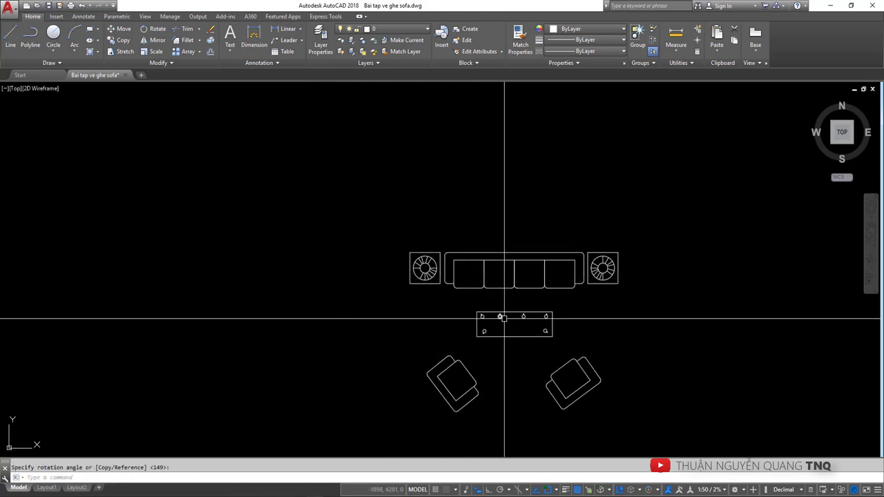
mouse_move(506, 311)
middle_down()
mouse_move(472, 323)
mouse_move(431, 292)
middle_up()
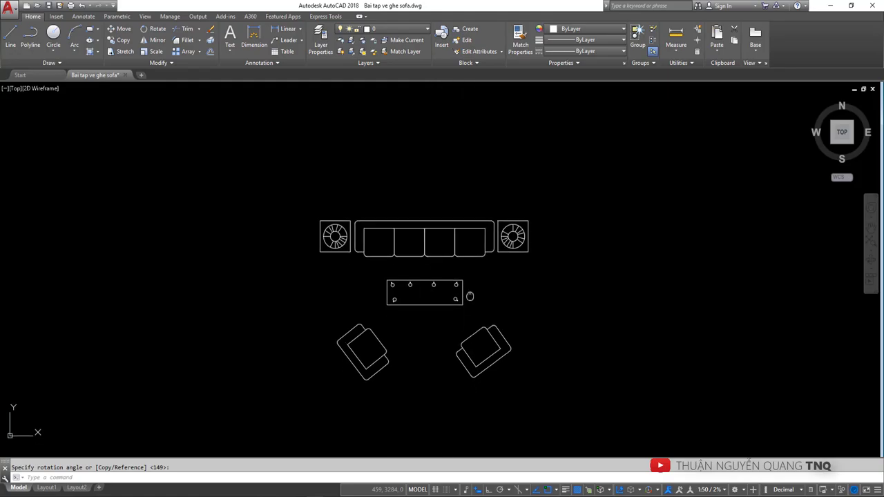
key(alt+Tab)
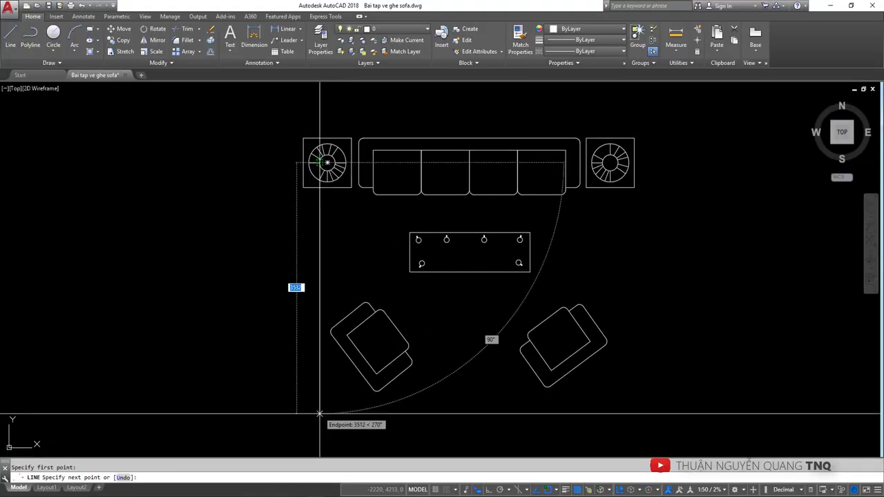
Finish the vertical border line below the armchairs and copy it to the inner circle's other edge
click(320, 432)
key(Return)
key(Escape)
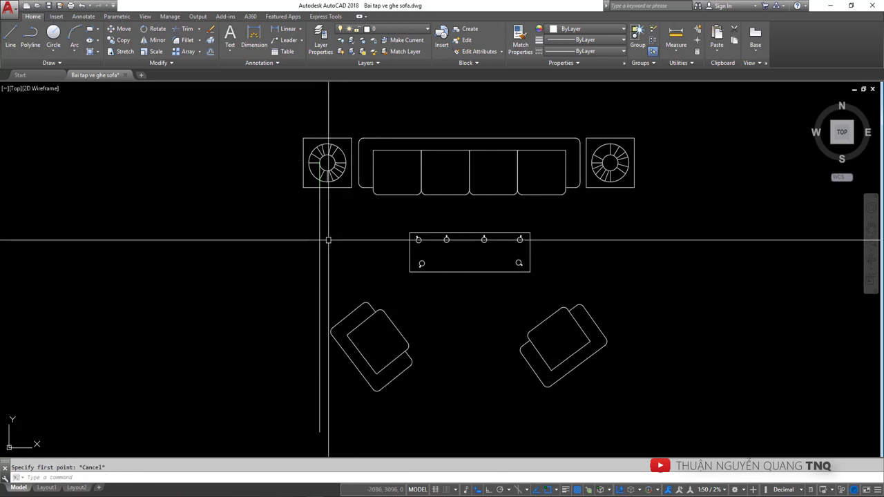
click(320, 239)
click(301, 256)
text(co)
key(Return)
scroll(332, 166, up, 6)
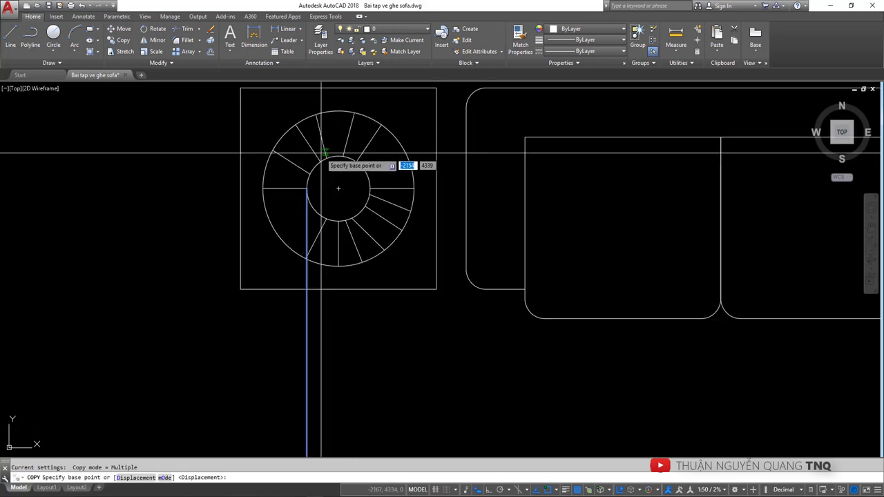
scroll(297, 210, up, 2)
click(298, 209)
click(404, 201)
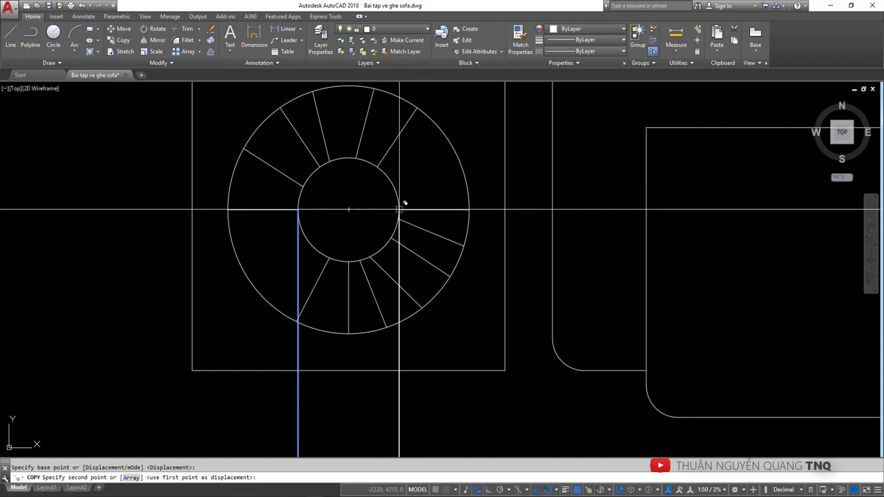
key(Escape)
Copy both vertical lines from the left lamp table to the right lamp table
scroll(404, 201, down, 10)
middle_drag(394, 270, 374, 275)
click(306, 243)
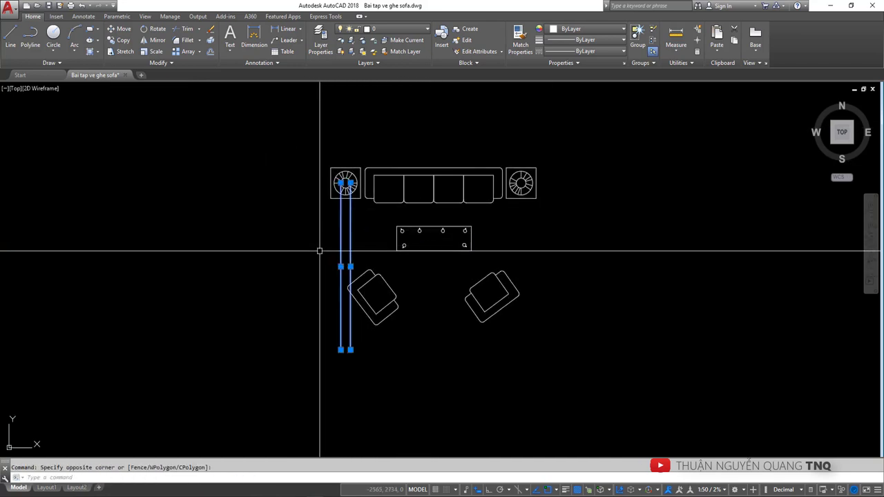
text(co)
key(space)
scroll(345, 207, up, 3)
click(331, 237)
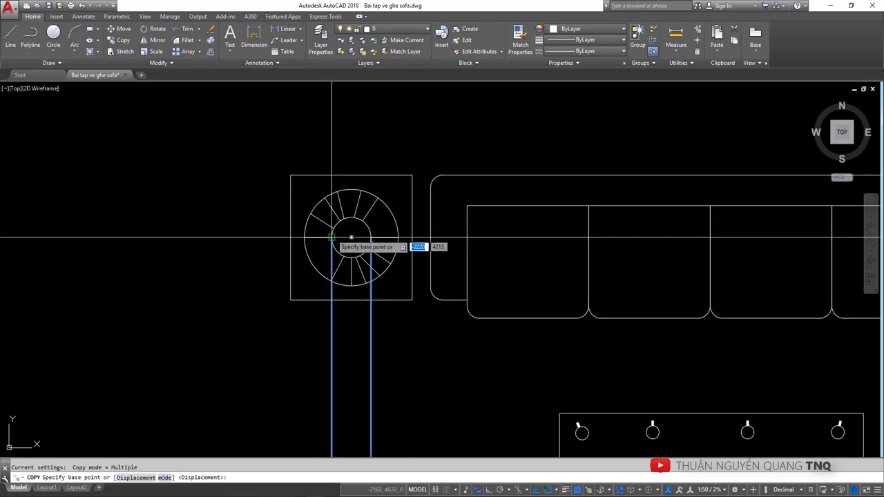
scroll(332, 237, down, 1)
scroll(300, 224, down, 2)
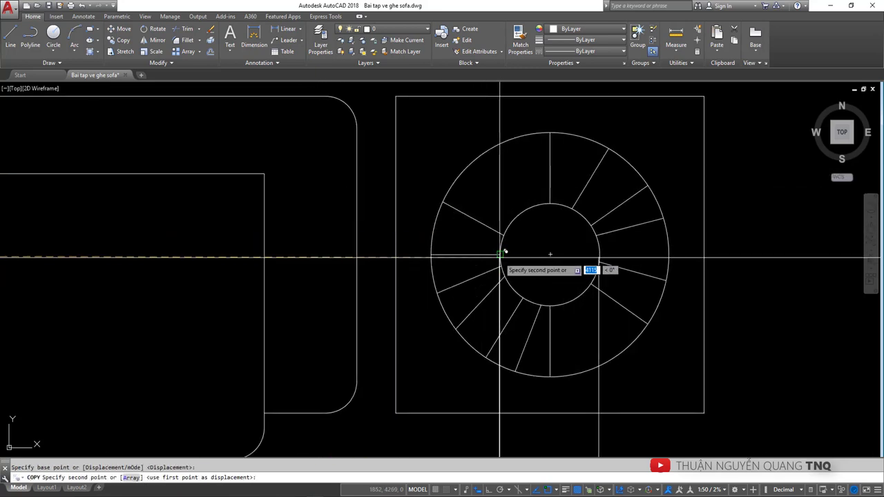
click(504, 251)
scroll(518, 207, down, 5)
key(Escape)
scroll(540, 313, up, 4)
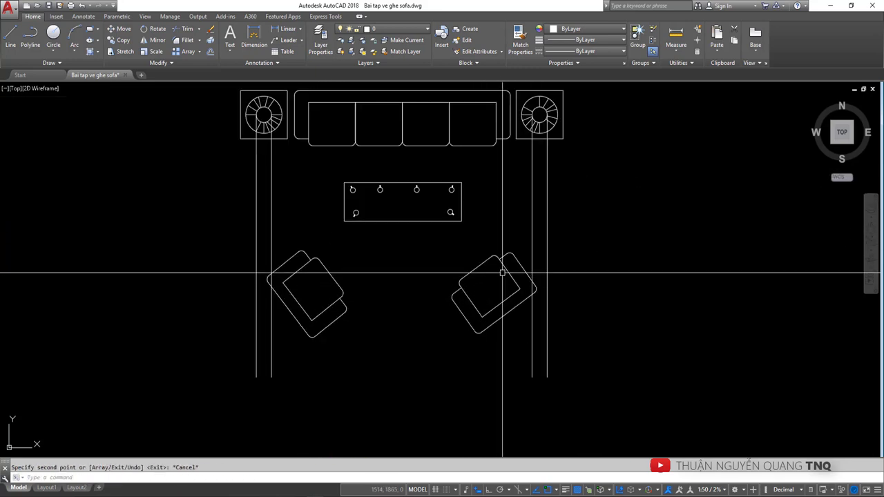
middle_drag(523, 270, 509, 292)
key(alt+Tab)
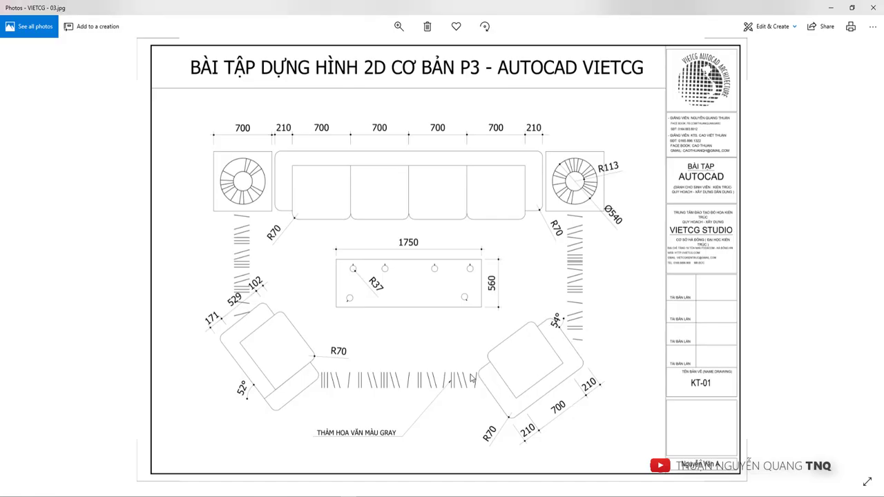
Move both armchairs slightly higher
key(alt+Tab)
middle_drag(407, 262, 414, 280)
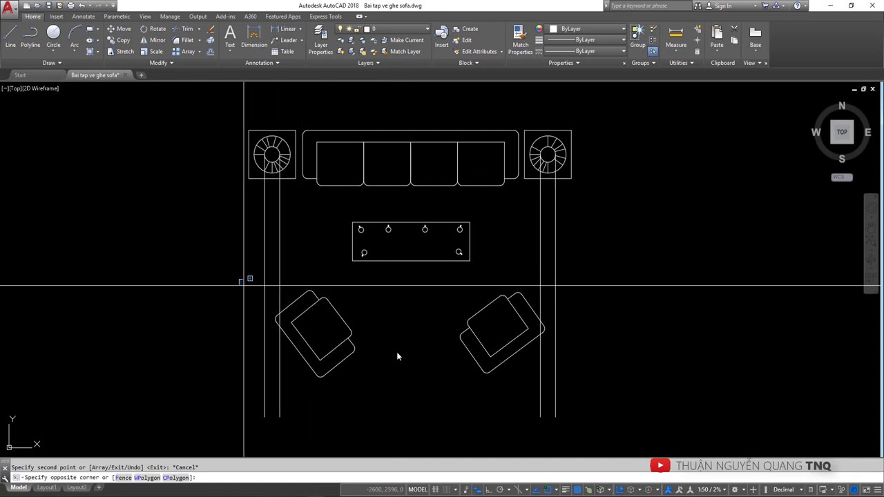
click(607, 407)
text(m)
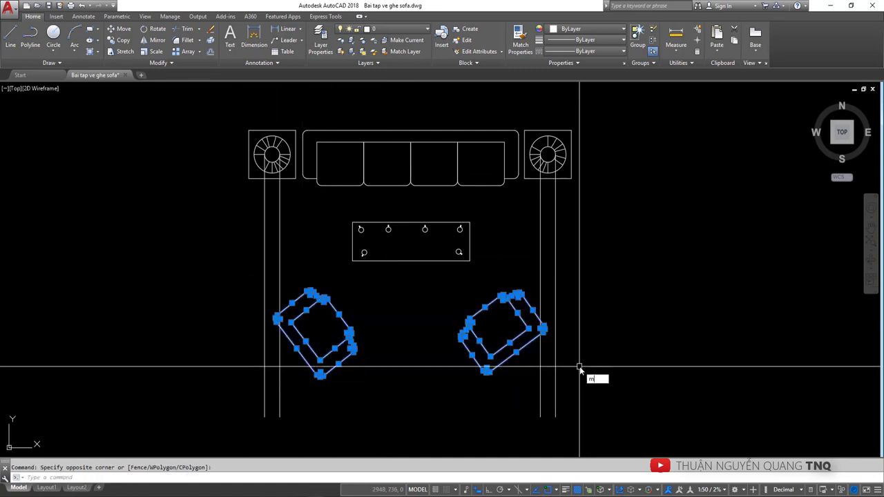
key(Return)
click(601, 371)
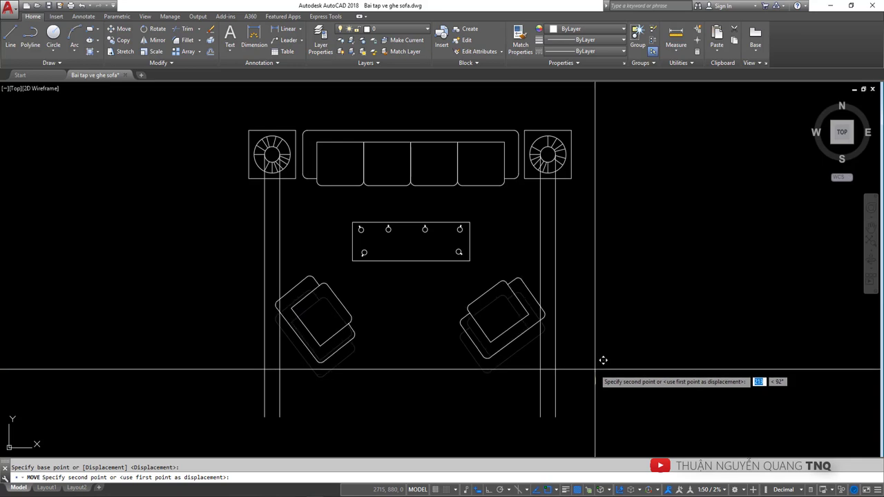
click(595, 371)
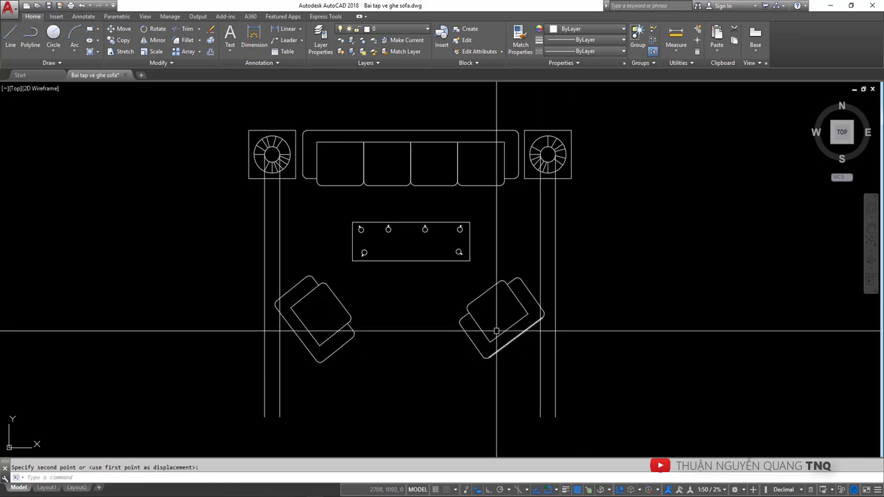
Move the right armchair higher and further right after checking the reference
key(alt+Tab)
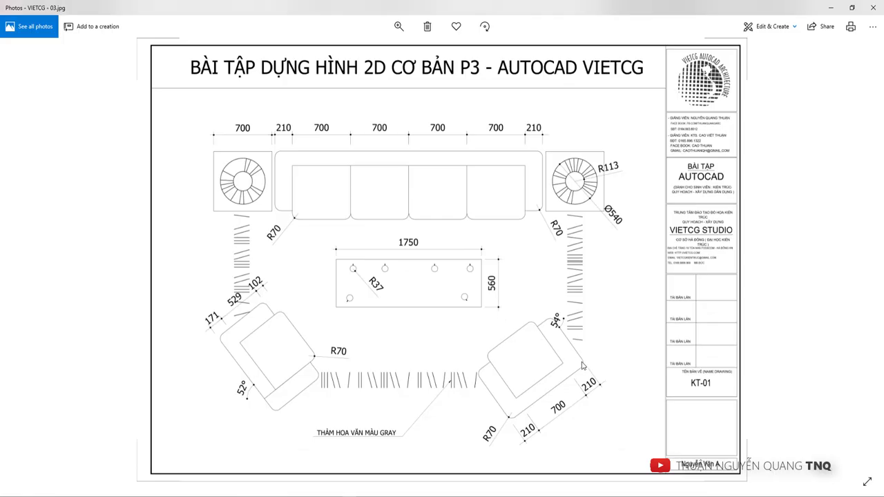
key(alt+Tab)
click(437, 266)
click(661, 401)
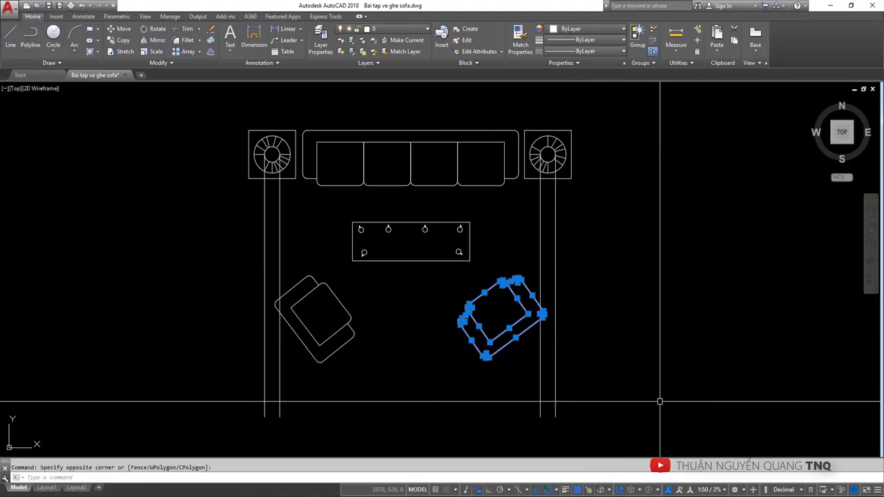
text(m)
key(Return)
click(628, 344)
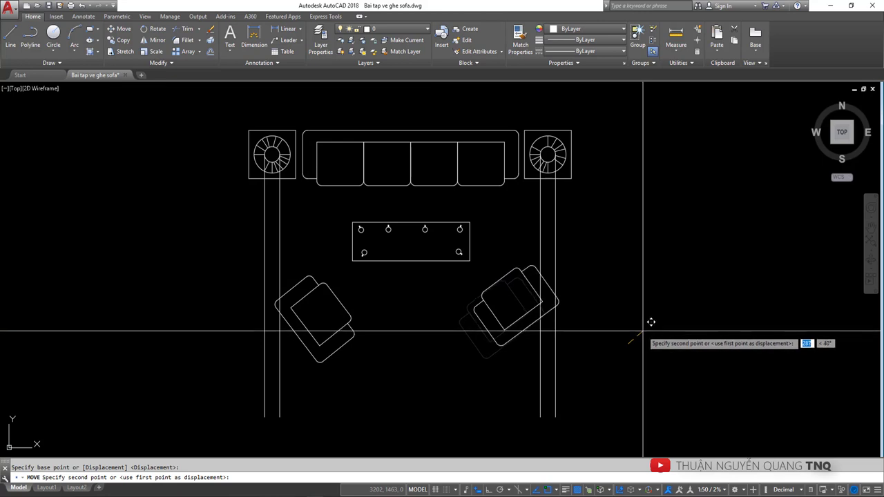
click(641, 331)
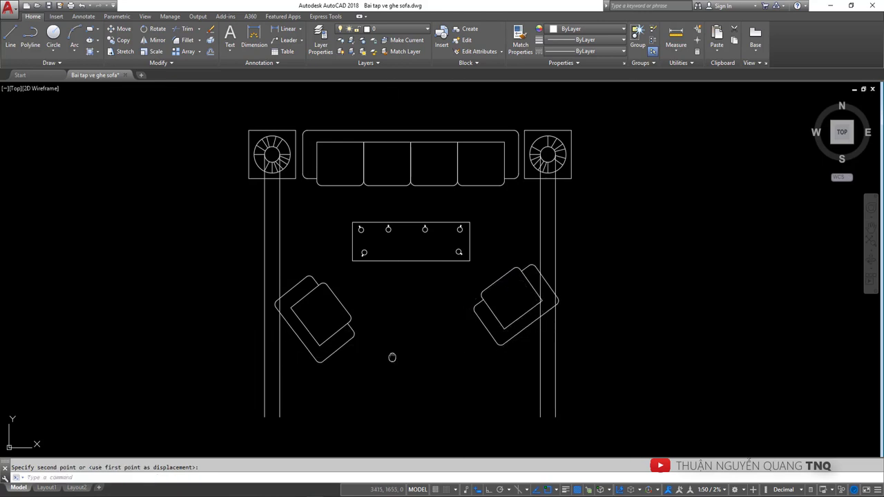
Save the drawing
click(256, 272)
click(375, 366)
key(ctrl+s)
click(397, 388)
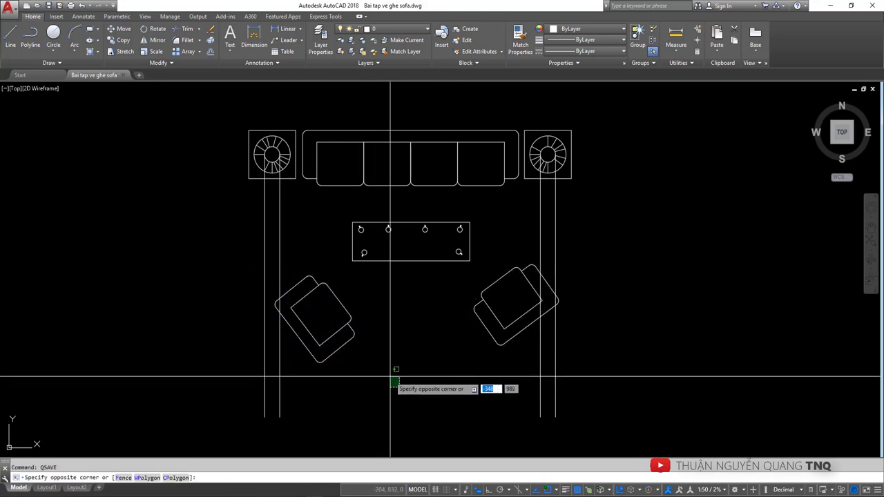
key(Escape)
Move the left armchair slightly up to its new spot beside the coffee table
click(241, 256)
click(364, 382)
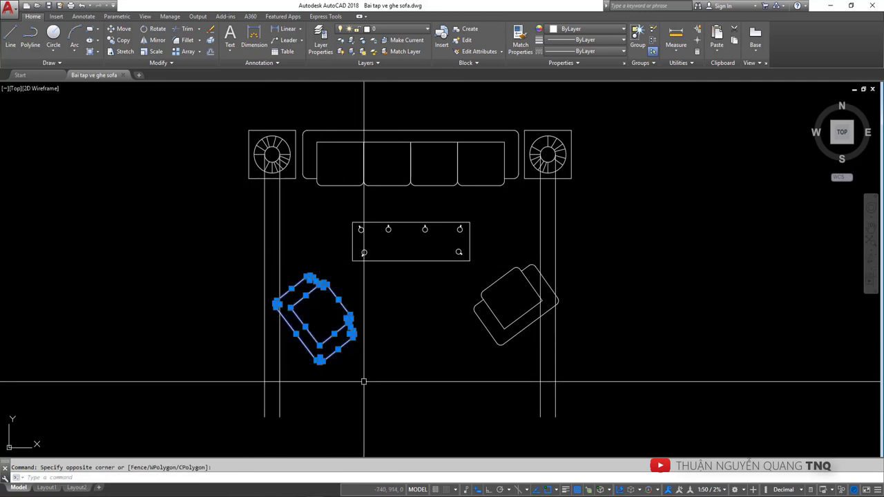
text(m)
key(Return)
click(384, 366)
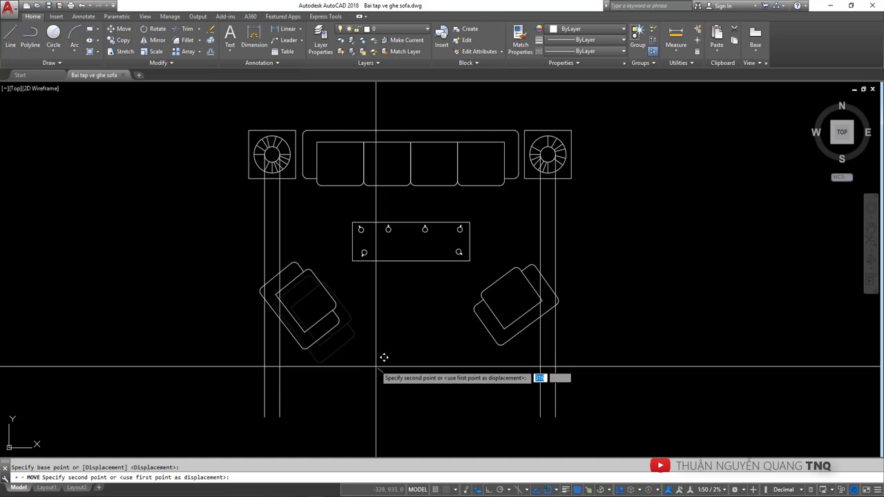
click(383, 358)
middle_drag(462, 302, 458, 312)
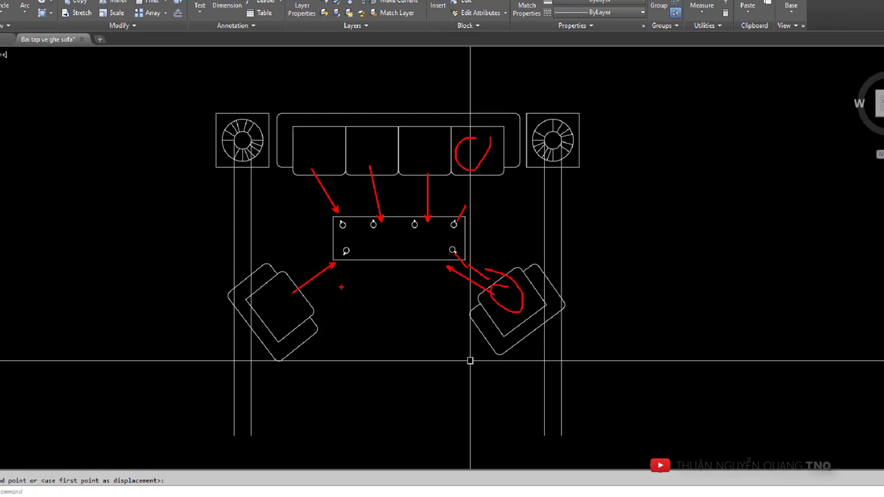
scroll(384, 351, down, 2)
scroll(411, 332, up, 2)
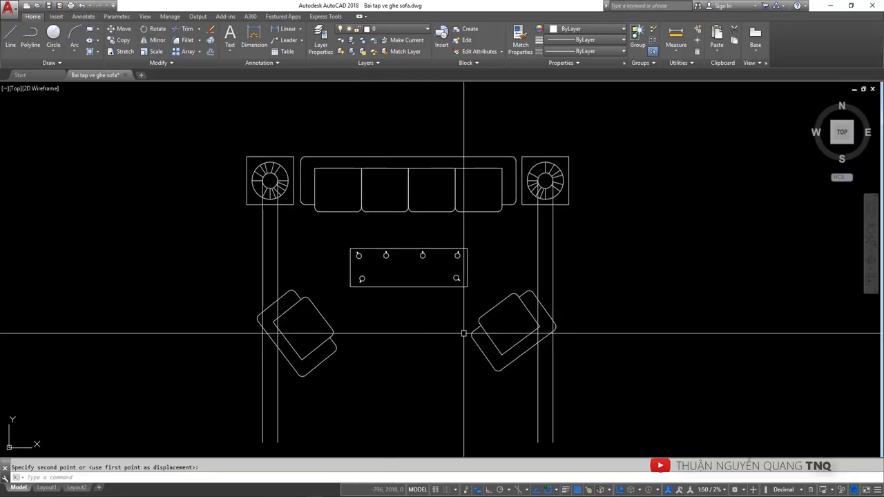
Draw an Ortho-straight line from the left armchair's lower corner across to the right armchair
key(Escape)
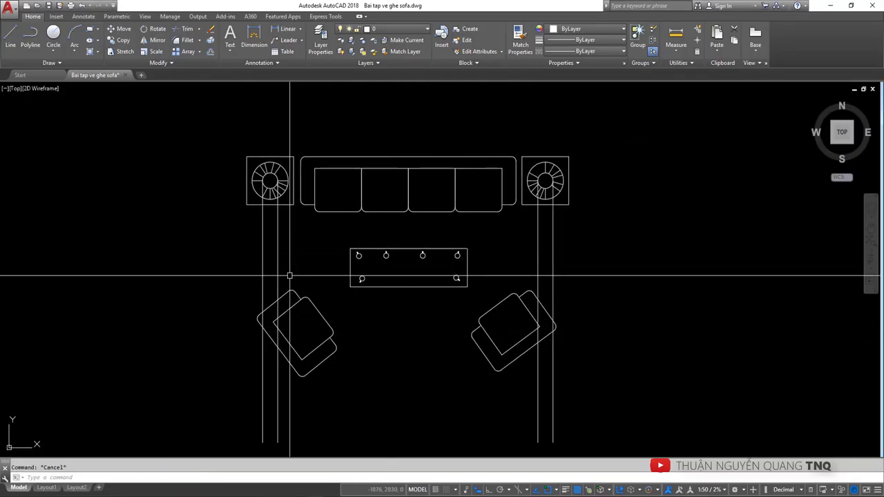
text(l)
key(Return)
scroll(331, 325, up, 5)
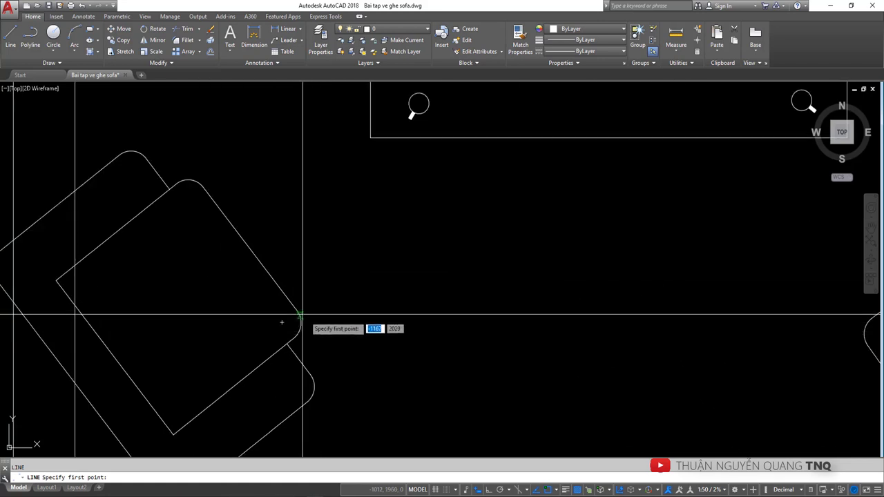
scroll(324, 324, down, 5)
click(347, 340)
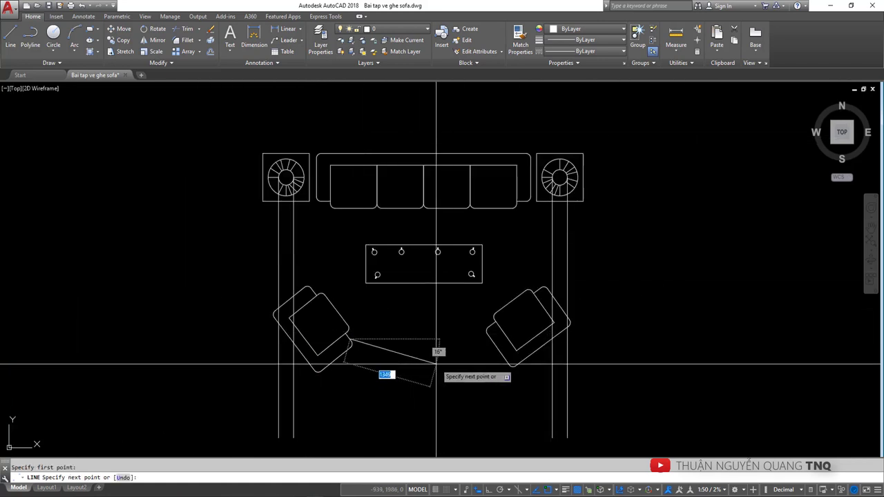
key(F8)
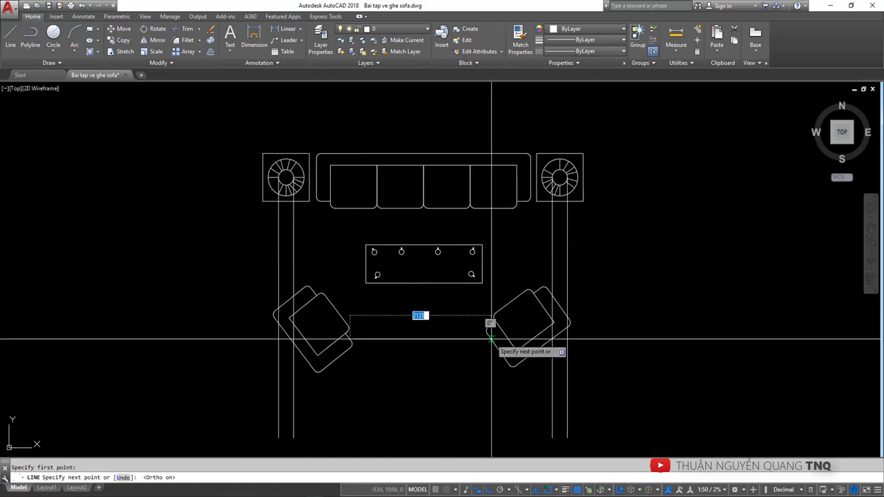
scroll(490, 340, up, 5)
click(490, 340)
scroll(490, 340, down, 5)
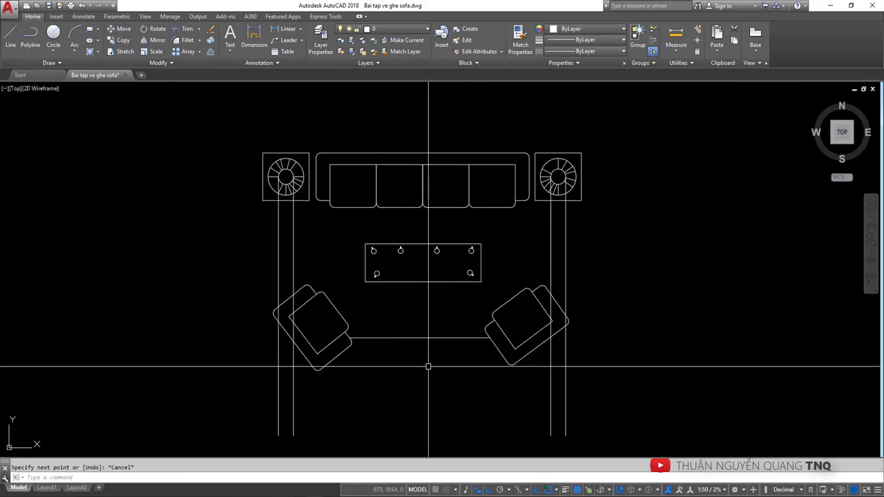
key(Escape)
click(455, 308)
key(Escape)
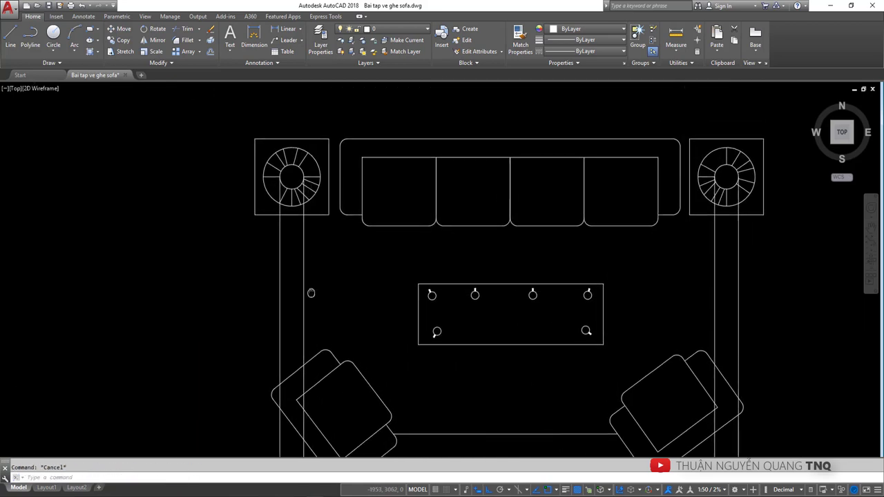
Zoom in on the top-left lamp and take a DIST measurement of the border spacing
scroll(290, 118, up, 5)
middle_drag(296, 184, 296, 135)
click(336, 140)
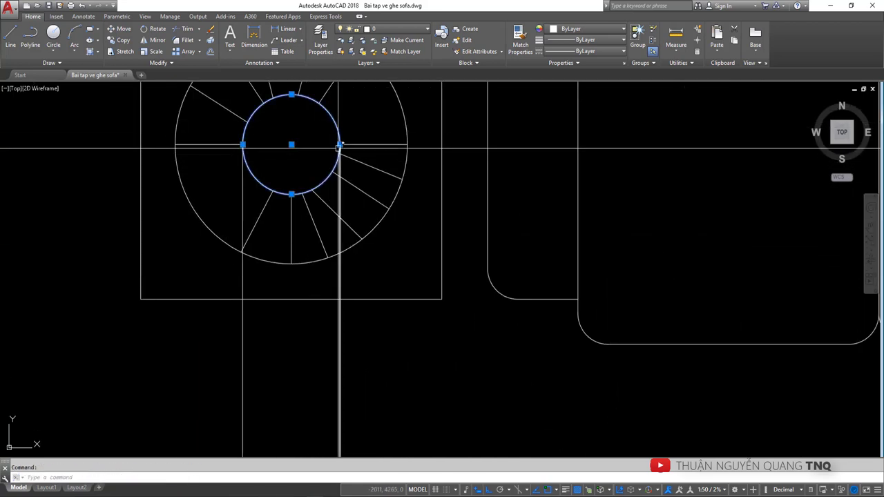
key(Escape)
scroll(340, 144, down, 1)
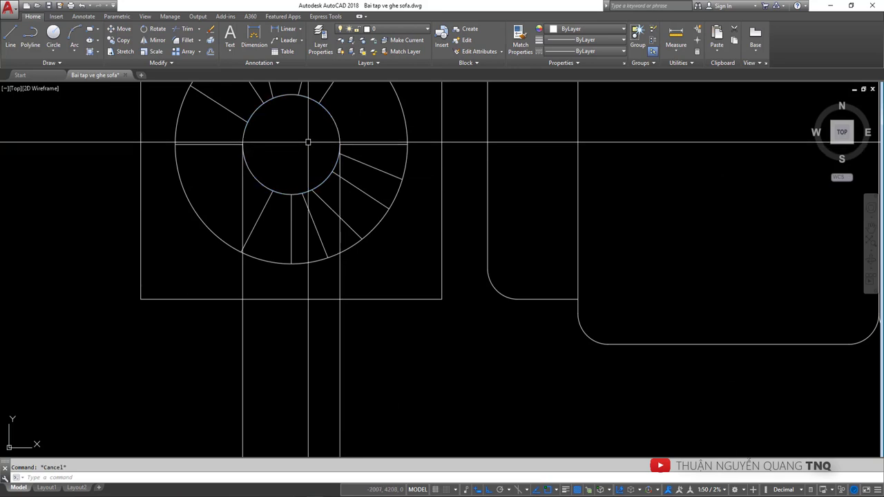
scroll(310, 143, down, 3)
scroll(305, 208, up, 2)
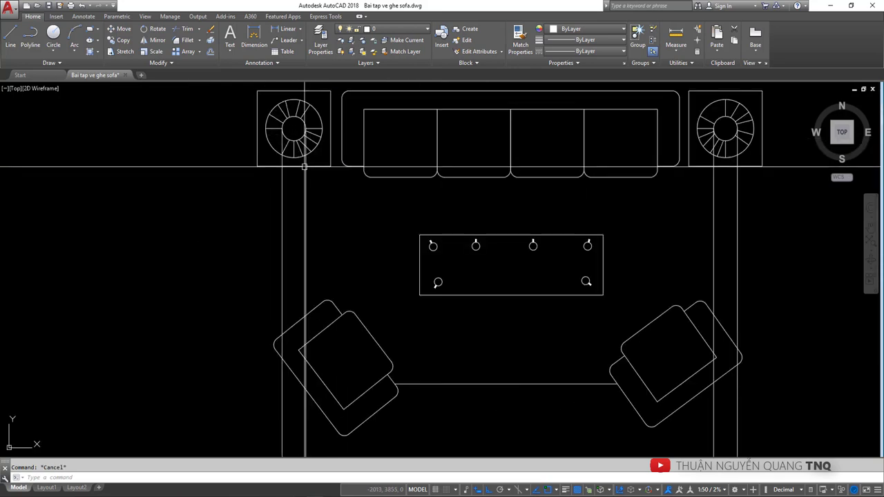
text(dist)
key(Return)
click(305, 210)
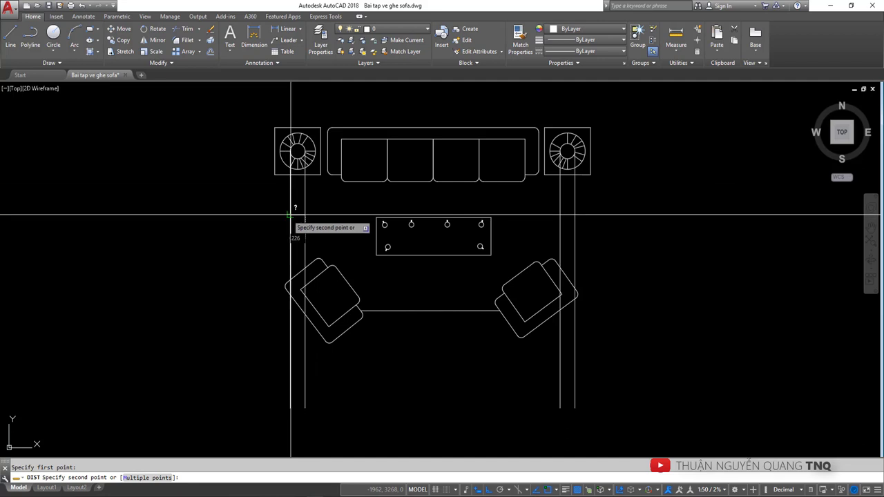
key(Escape)
Offset the chair-to-chair line 226 downward
scroll(426, 316, up, 2)
scroll(405, 332, up, 2)
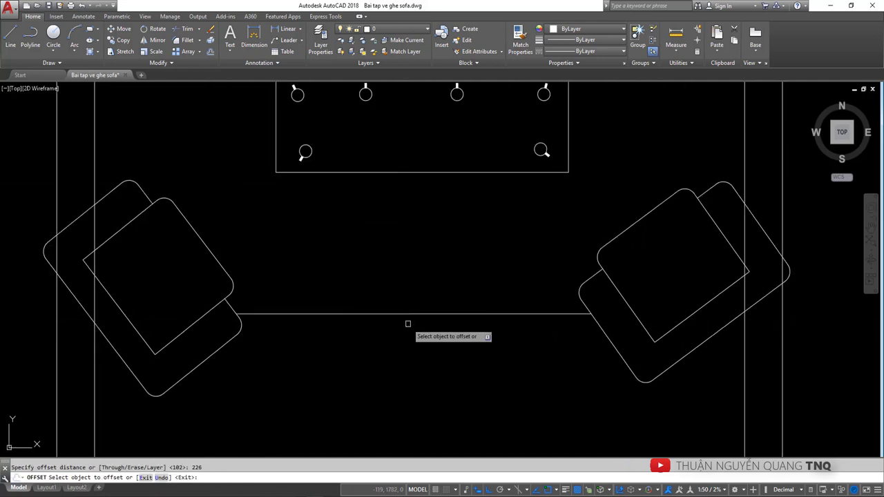
click(407, 314)
click(414, 352)
key(Escape)
Grip-stretch the new line's ends out to the side border lines
scroll(428, 354, down, 3)
scroll(484, 345, up, 3)
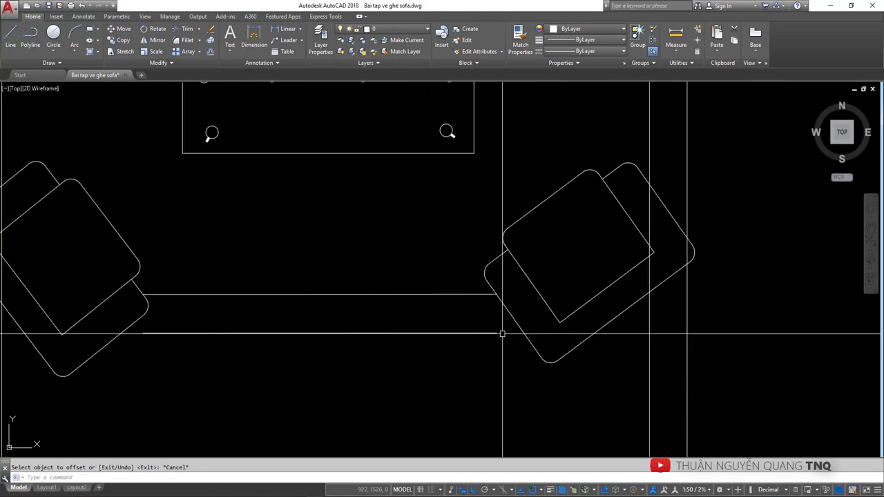
click(487, 333)
click(496, 333)
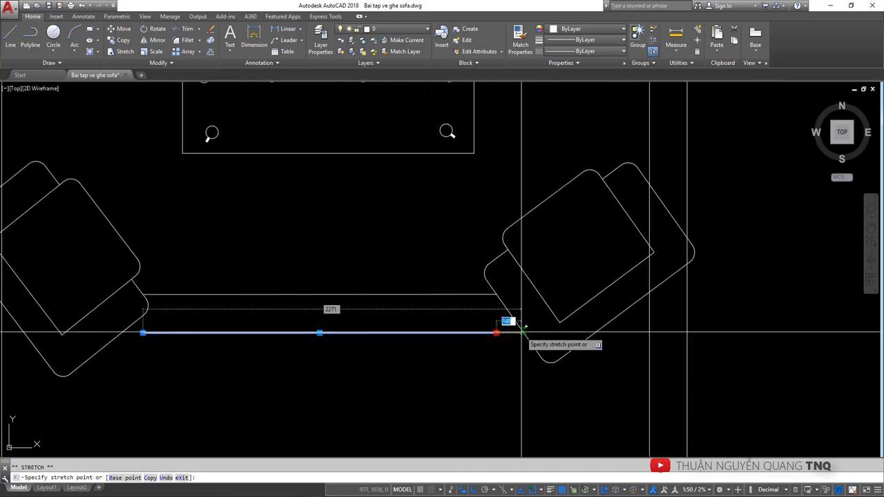
click(524, 335)
scroll(361, 349, down, 1)
scroll(331, 322, up, 1)
click(435, 332)
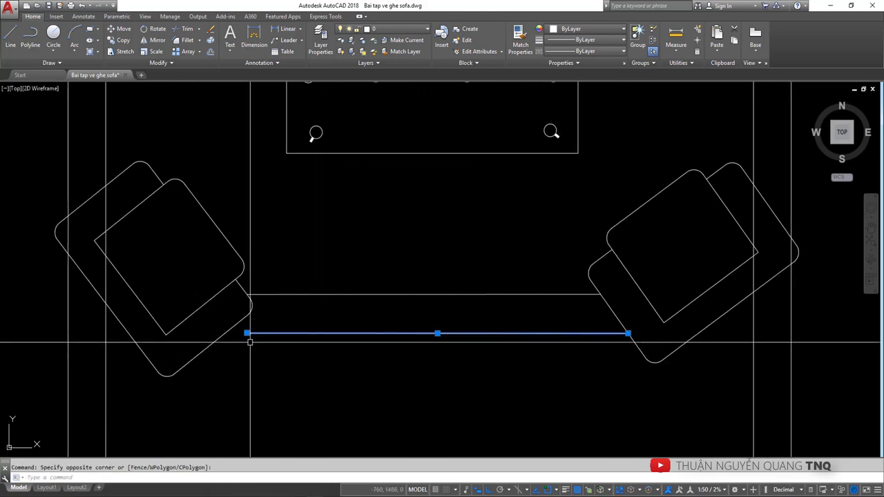
click(247, 333)
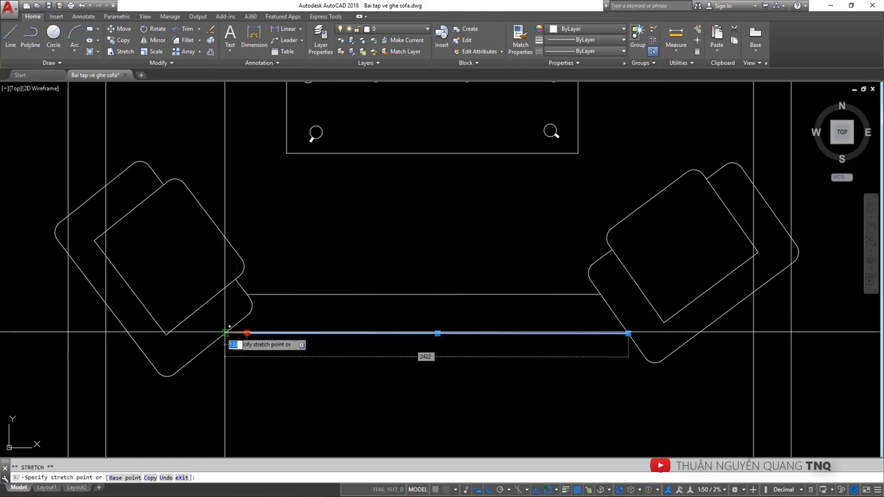
key(Escape)
Delete the stray vertical lines between the armchairs with a crossing selection
scroll(365, 336, down, 5)
scroll(363, 205, up, 3)
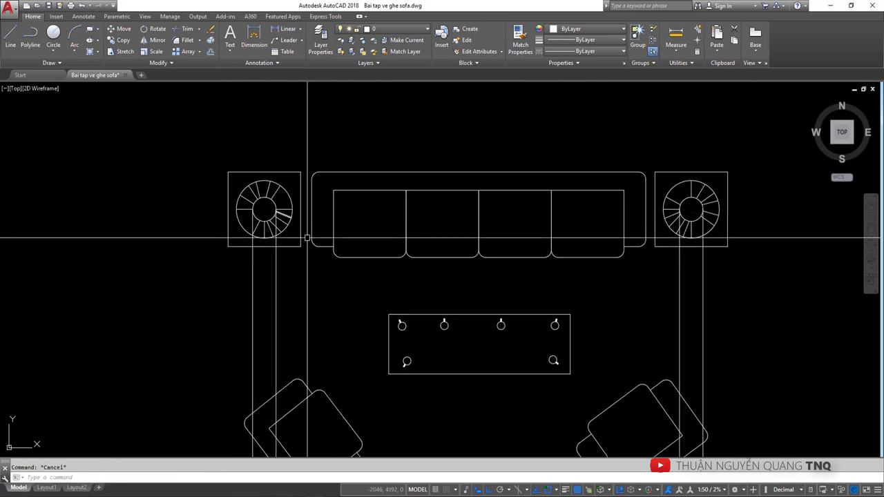
mouse_move(417, 389)
middle_down()
mouse_move(448, 280)
mouse_move(497, 322)
middle_up()
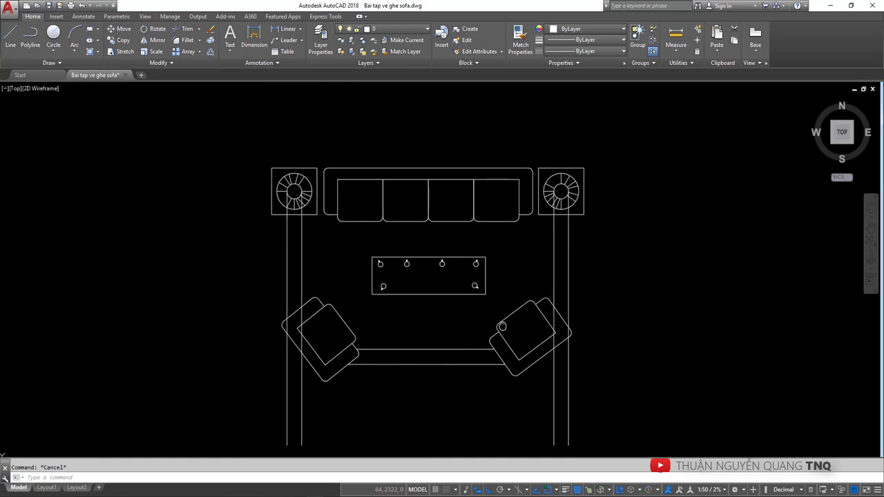
scroll(604, 339, up, 2)
middle_drag(573, 339, 585, 367)
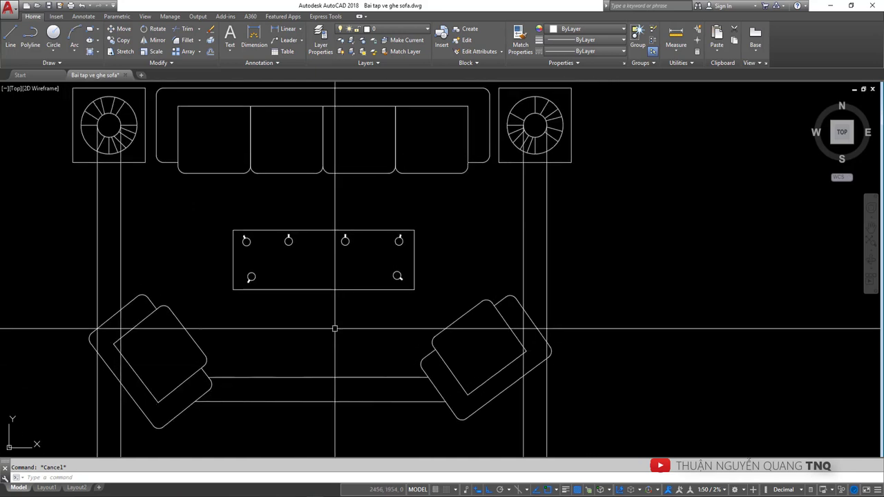
mouse_move(336, 325)
middle_down()
mouse_move(430, 315)
mouse_move(439, 305)
middle_up()
scroll(276, 241, down, 2)
click(568, 299)
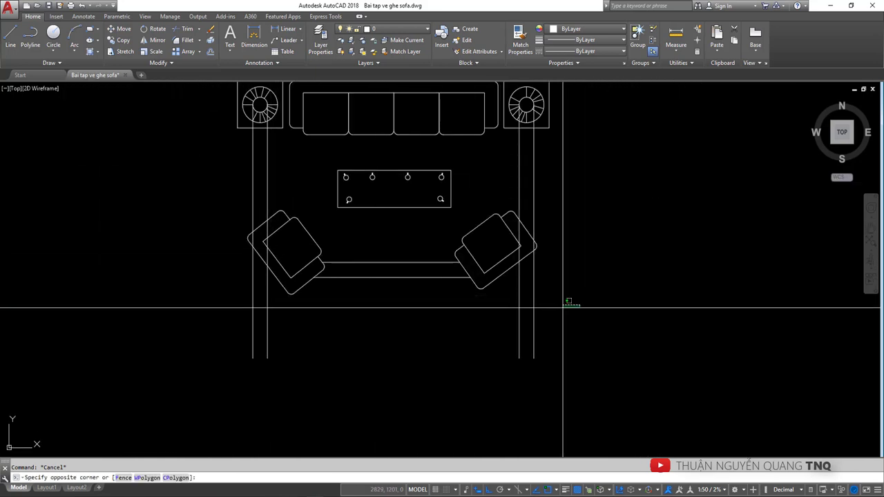
click(250, 288)
key(Delete)
Check the layout against the reference image in Photos
key(alt+Tab)
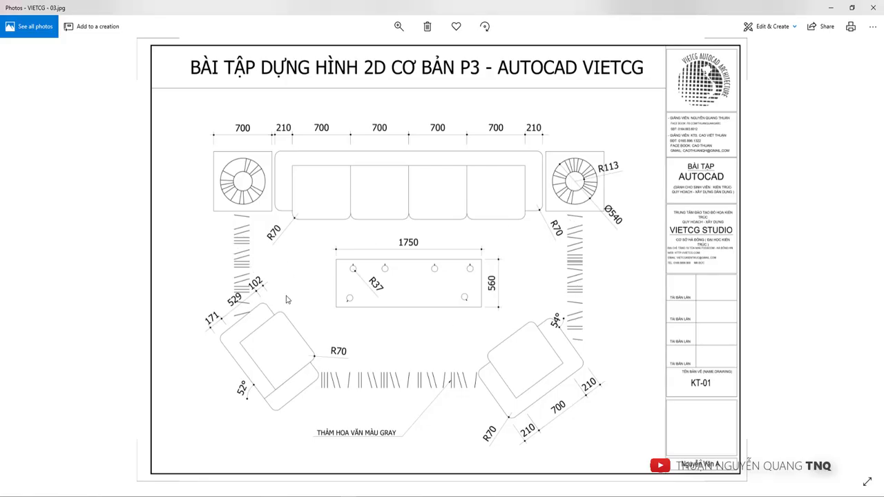
key(alt+Tab)
scroll(286, 247, up, 4)
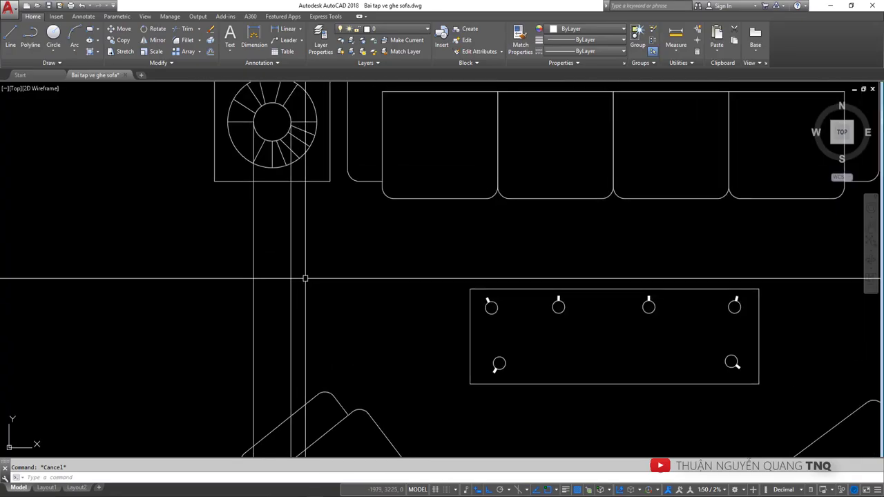
With Ortho off, draw the first zigzag strokes at the top of the left border band
key(l)
key(space)
scroll(253, 222, up, 2)
click(251, 223)
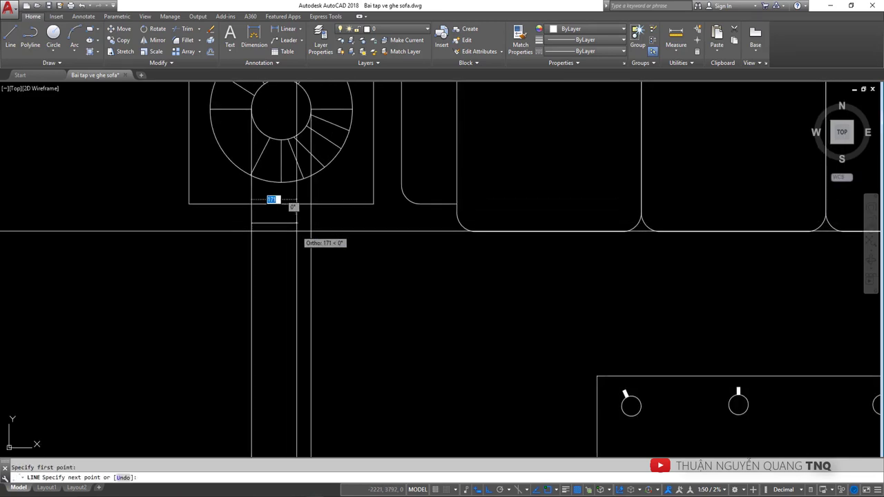
key(F8)
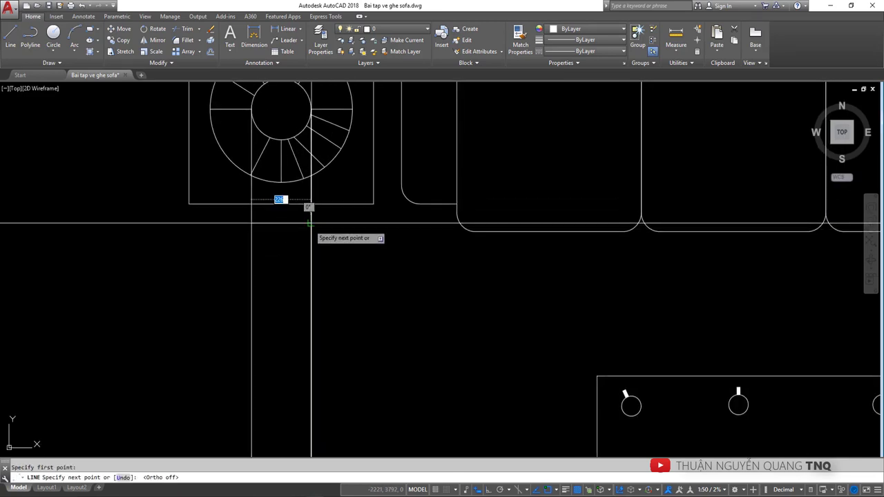
click(311, 238)
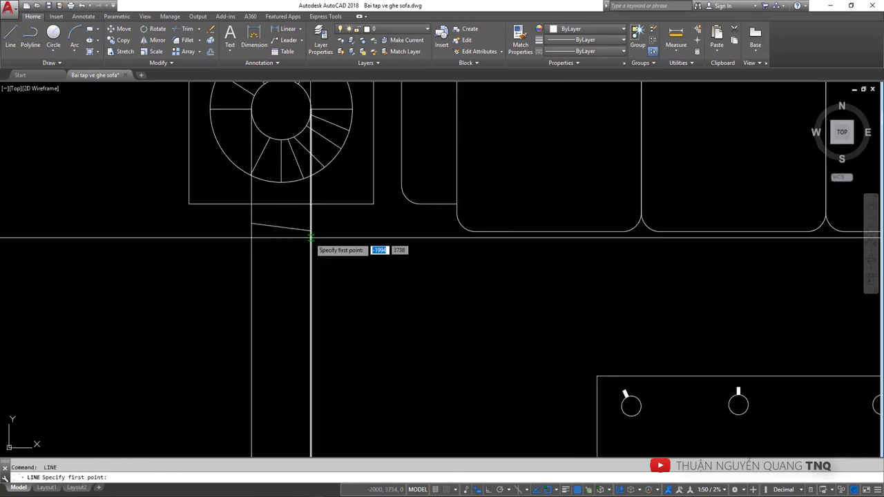
click(311, 286)
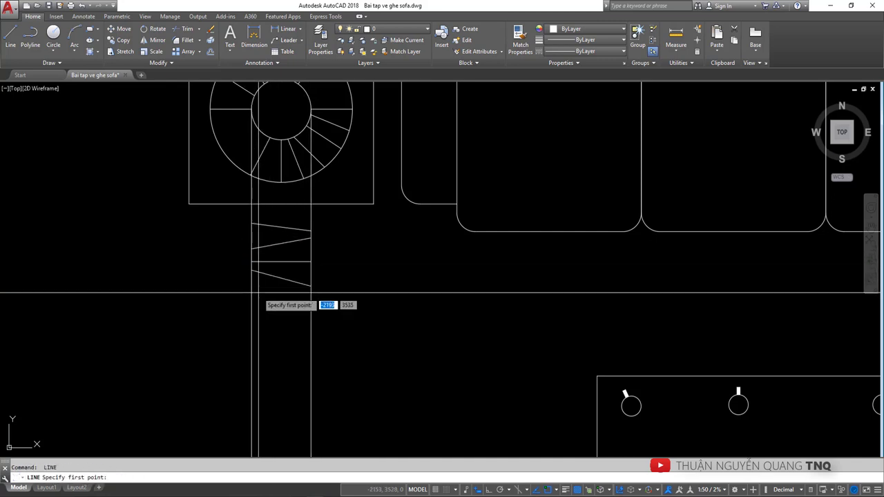
click(252, 299)
Add another diagonal zigzag stroke, then compare the pattern with the reference plan
scroll(310, 292, down, 5)
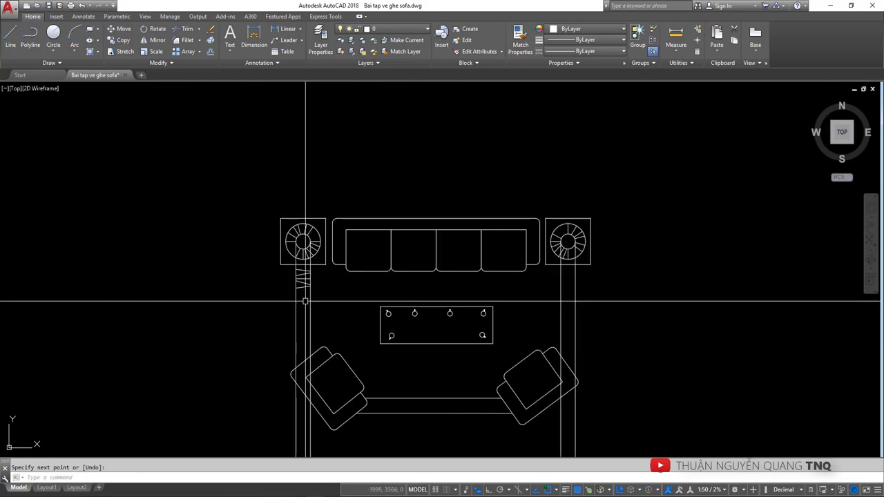
scroll(304, 295, up, 2)
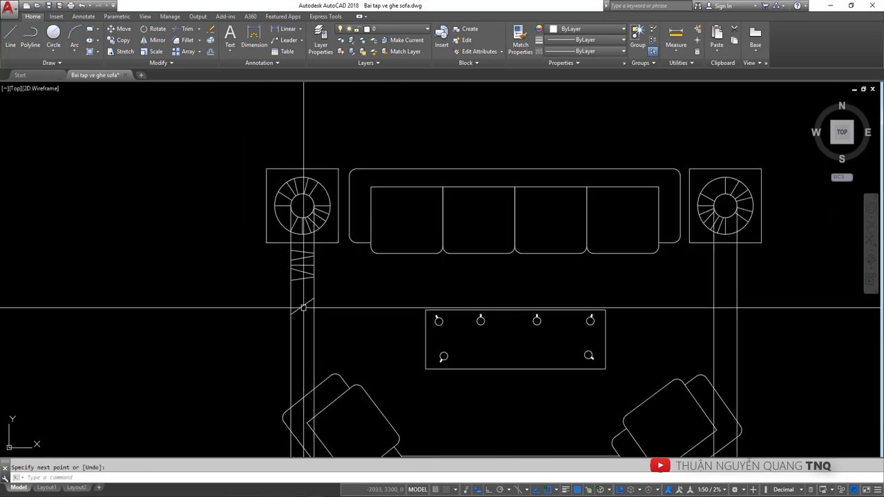
scroll(316, 300, up, 3)
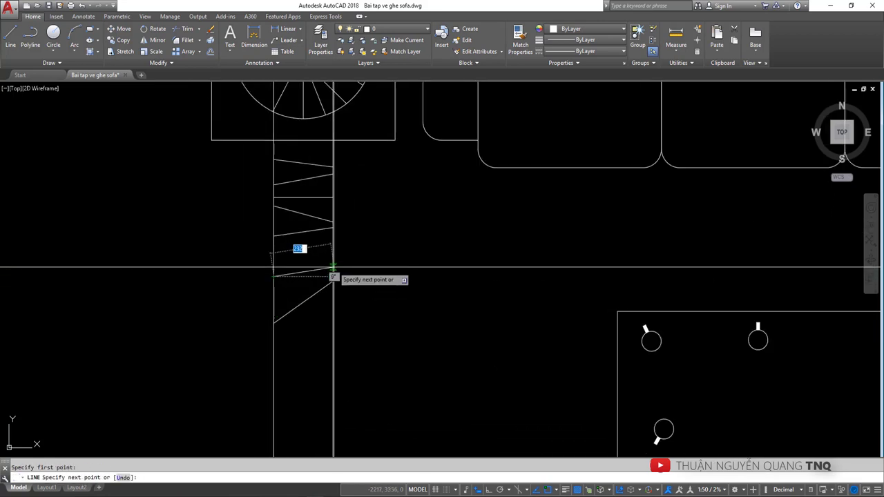
click(332, 281)
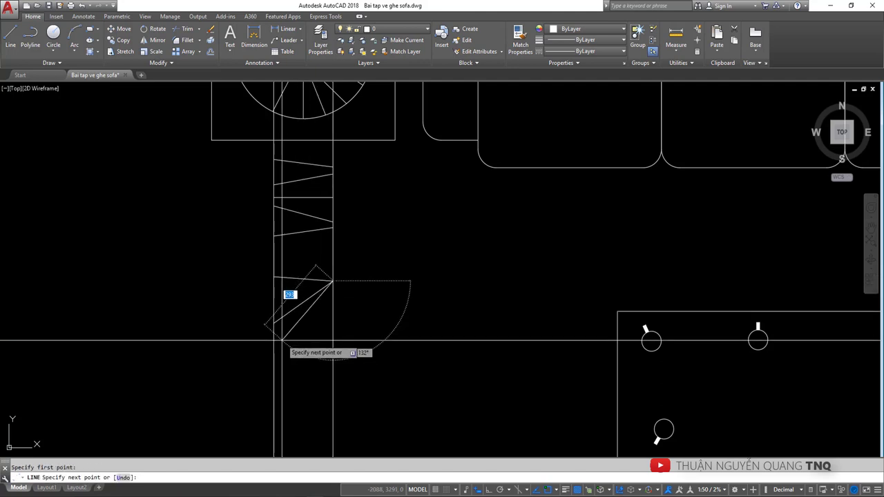
key(Escape)
scroll(332, 334, down, 4)
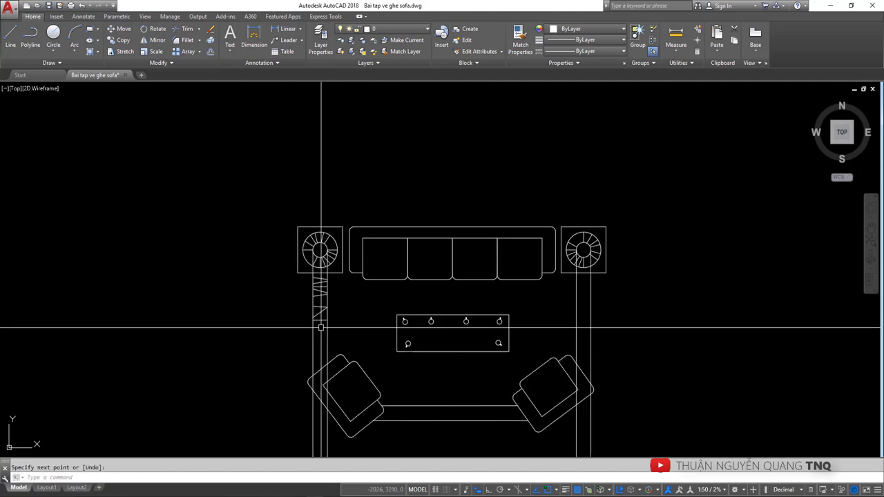
key(alt+Tab)
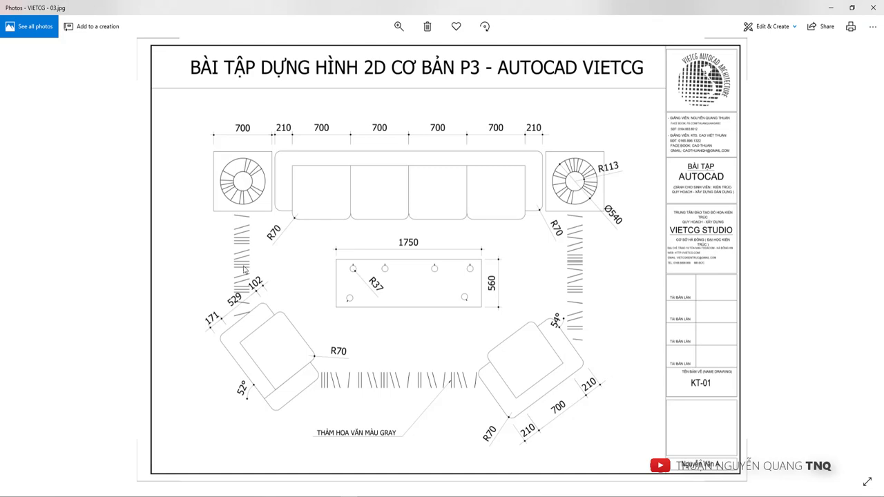
Back in the drawing, begin a zigzag line at the left border's corner
key(alt+Tab)
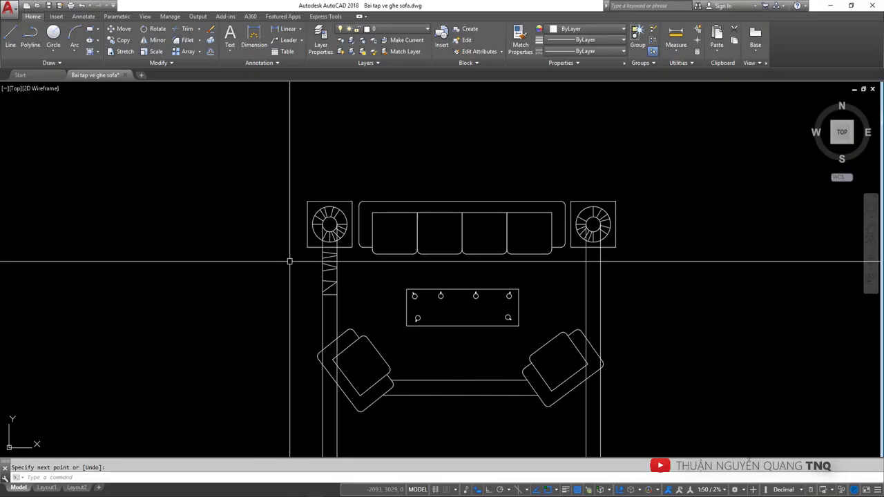
scroll(292, 258, up, 4)
key(Return)
click(284, 366)
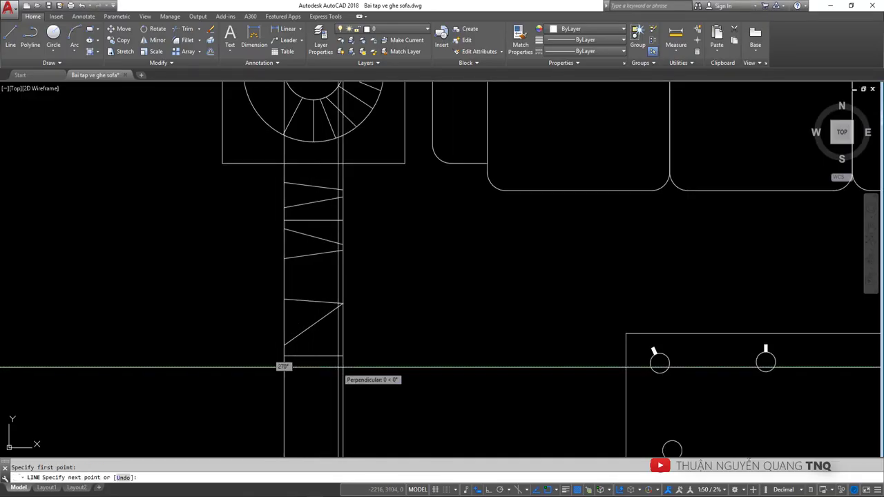
middle_drag(338, 367, 353, 295)
key(Return)
key(Return)
Draw diagonal zigzag strokes between the left border's outer and inner edges
click(299, 322)
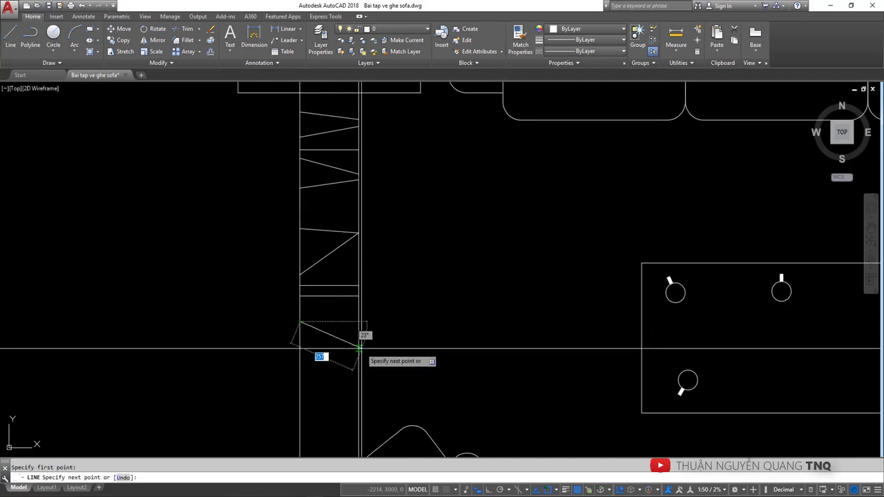
middle_drag(332, 364, 337, 302)
key(Return)
key(Return)
click(305, 298)
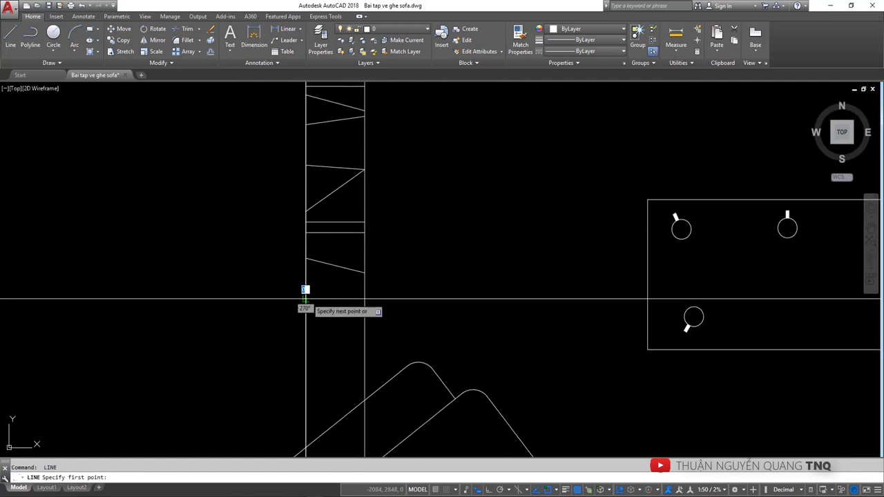
click(361, 280)
key(Return)
key(Return)
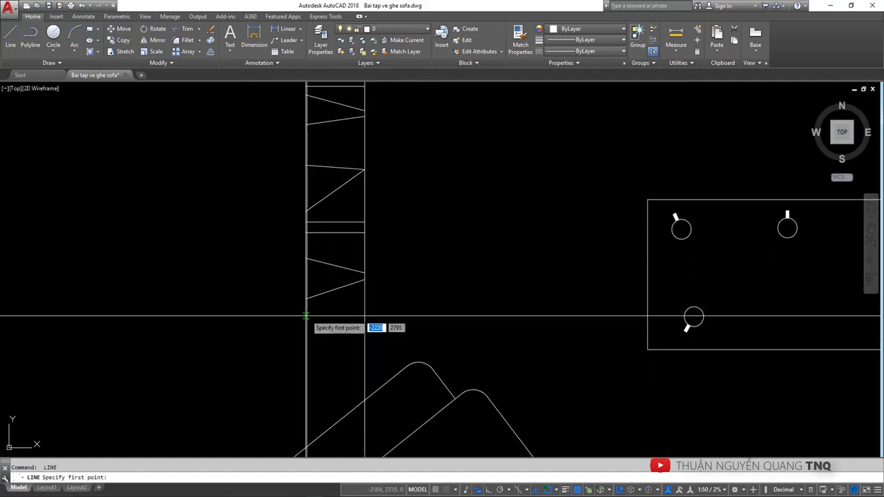
click(364, 293)
key(Return)
key(Return)
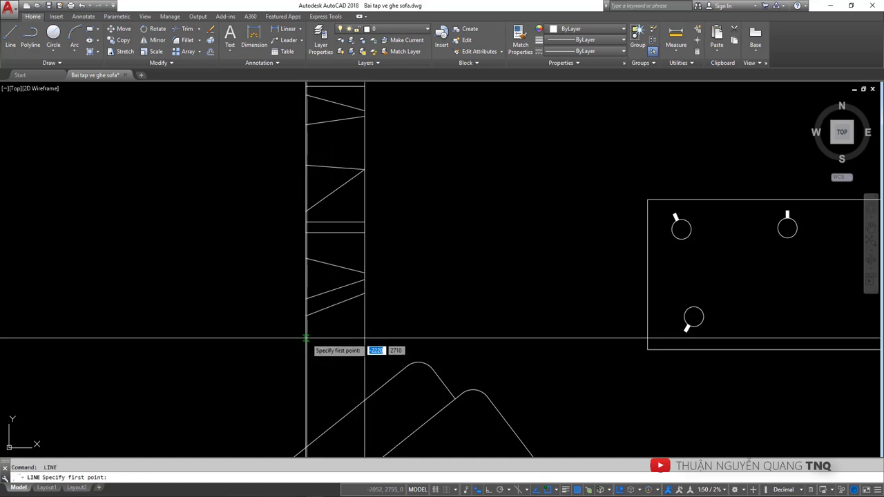
Continue the zigzag strokes down to the bottom of the left border
click(365, 354)
middle_drag(364, 356, 386, 315)
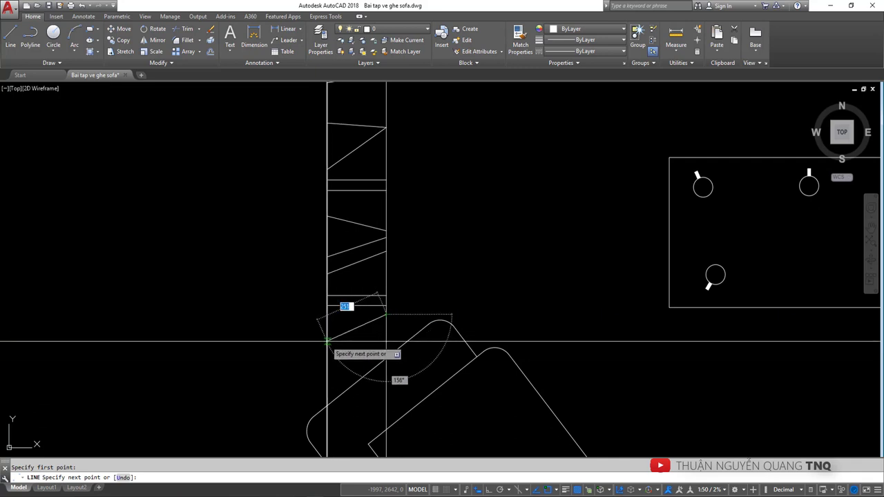
key(Return)
key(Return)
click(385, 321)
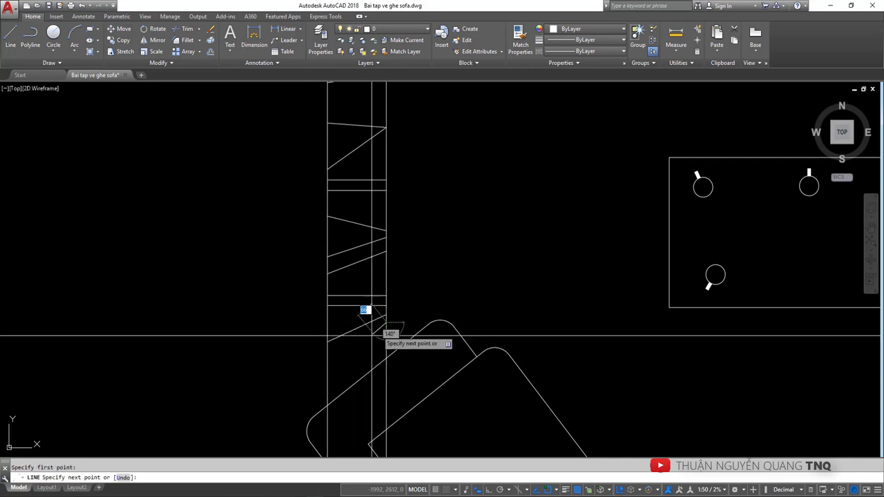
key(Return)
click(329, 364)
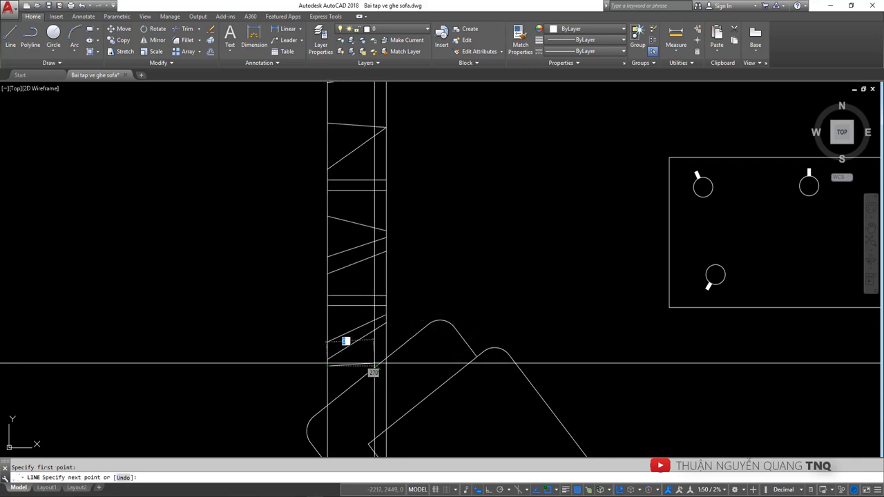
click(385, 358)
key(Return)
key(Return)
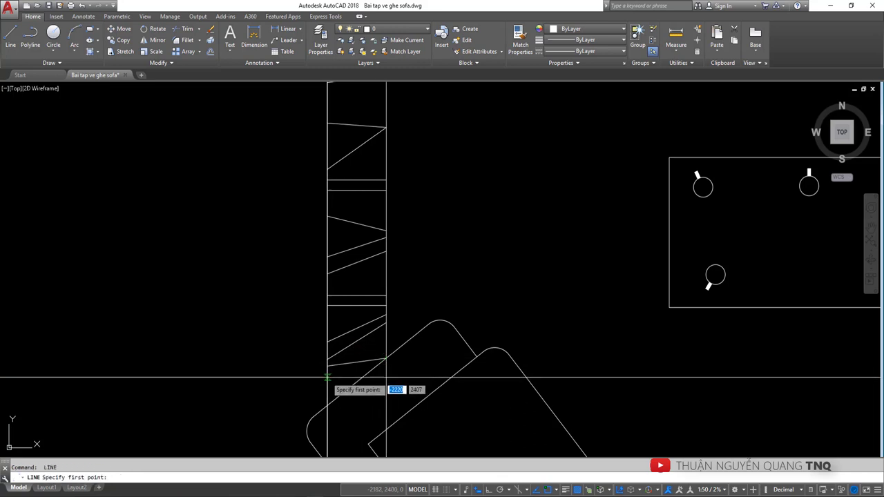
click(327, 377)
key(Return)
key(Return)
Start two more lines higher up the border and cancel them
scroll(361, 378, down, 3)
scroll(387, 304, down, 2)
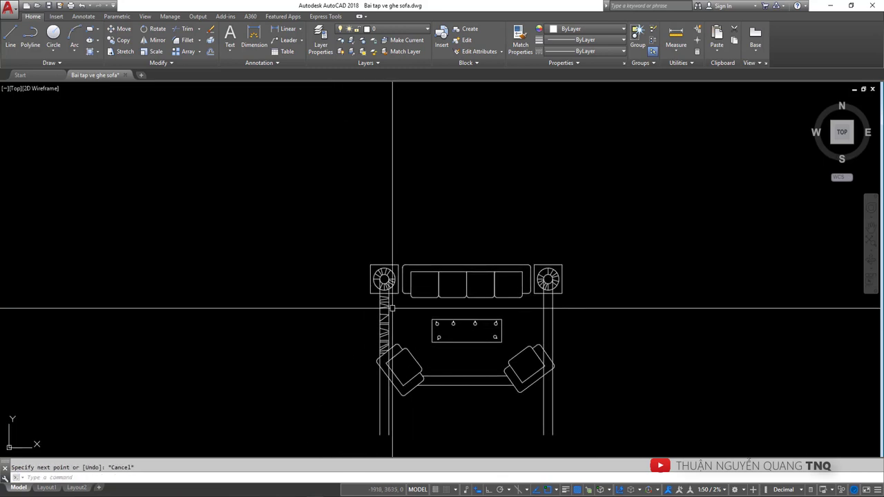
scroll(359, 304, up, 5)
click(328, 301)
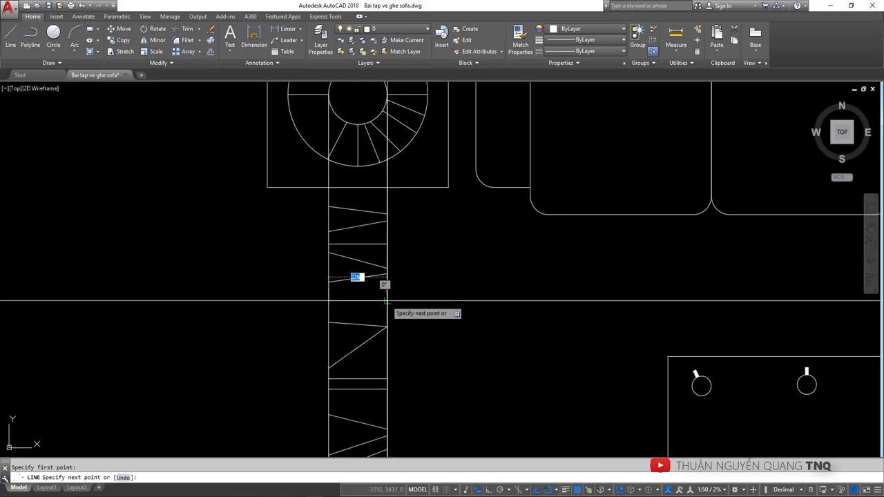
key(Return)
key(Return)
click(329, 238)
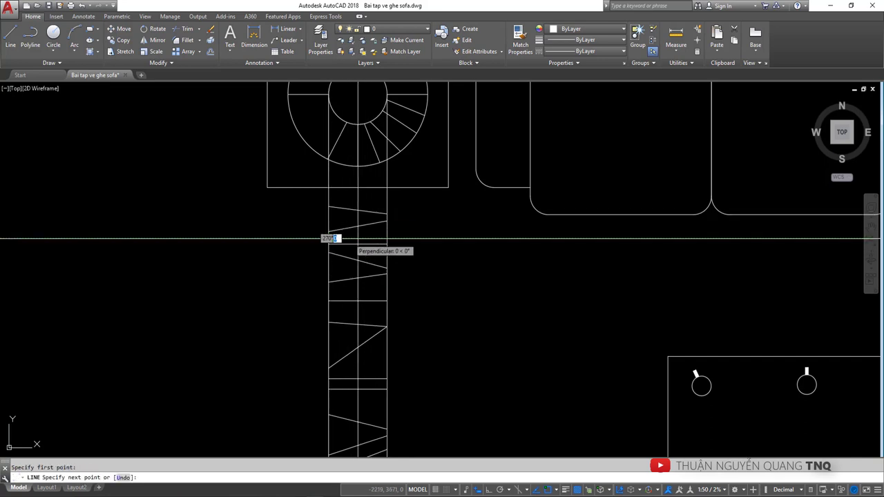
key(Escape)
Erase the two stray lines at the bottom of the left border
scroll(359, 269, down, 8)
scroll(361, 268, up, 2)
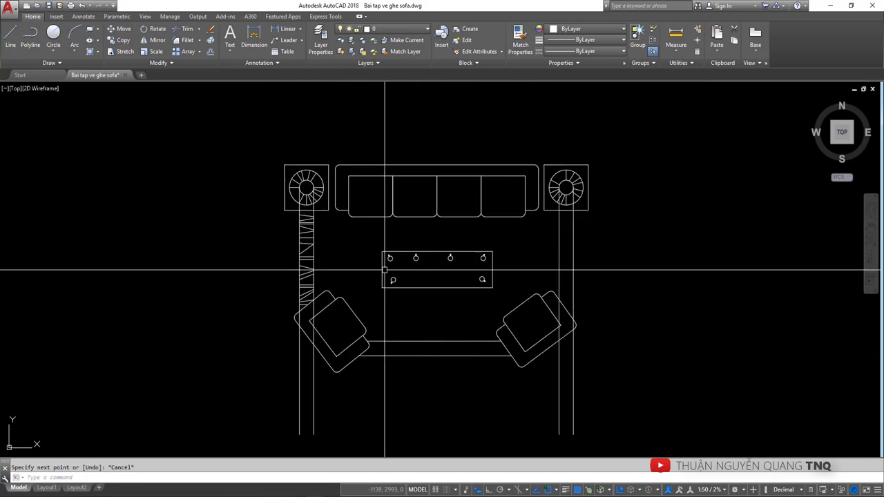
scroll(334, 378, up, 2)
scroll(333, 378, down, 2)
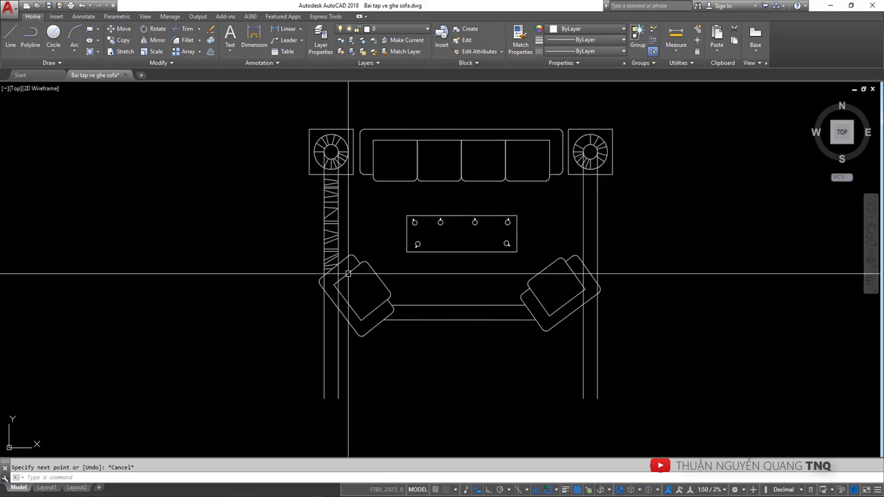
click(349, 383)
click(298, 372)
text(e)
key(Return)
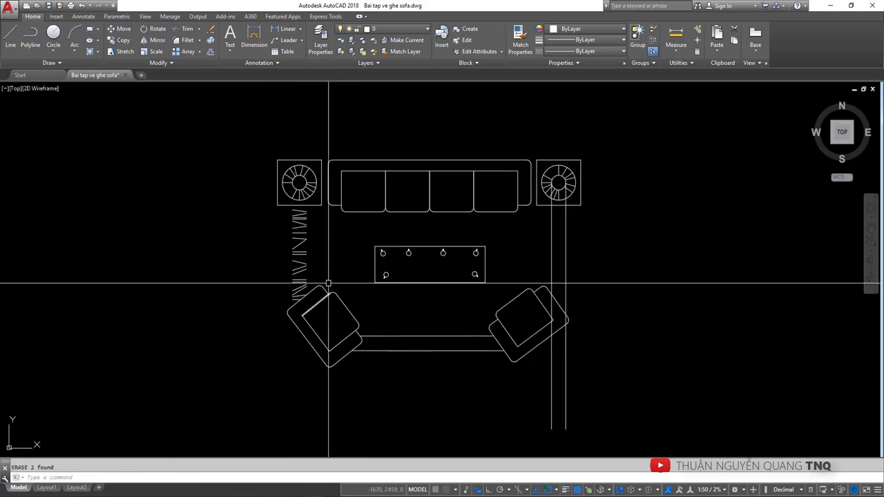
Window-select all the left-border zigzag lines, discarding an accidental circle
scroll(297, 226, up, 2)
click(256, 192)
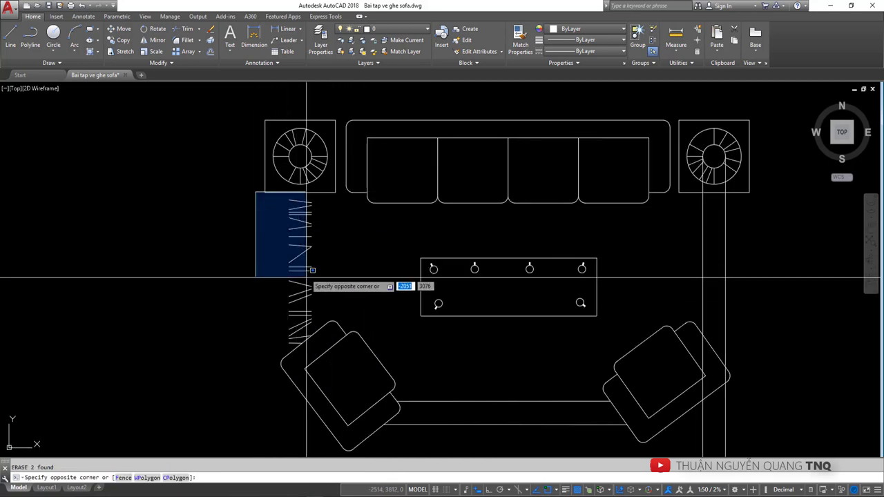
click(317, 343)
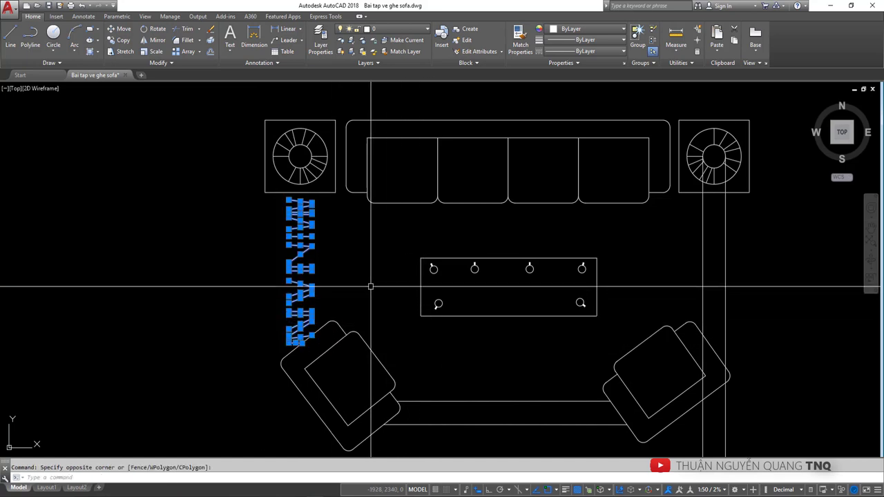
text(c)
key(Return)
click(288, 200)
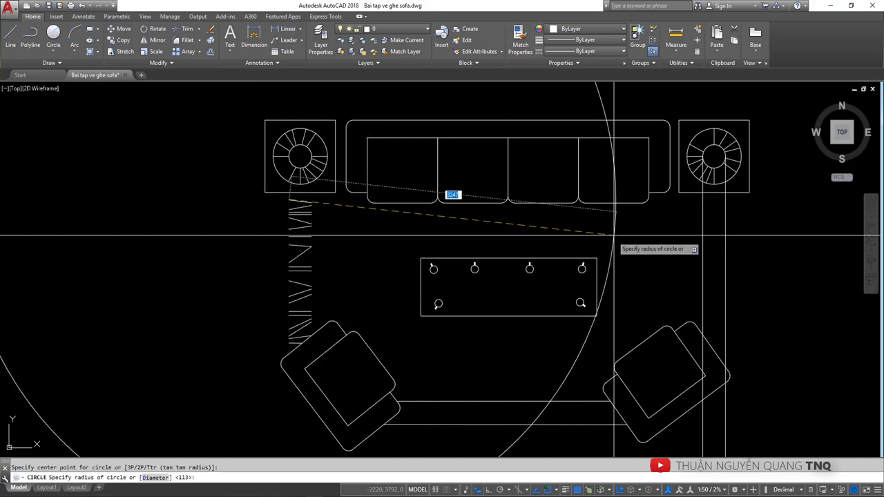
scroll(614, 235, up, 2)
key(Escape)
scroll(389, 221, down, 2)
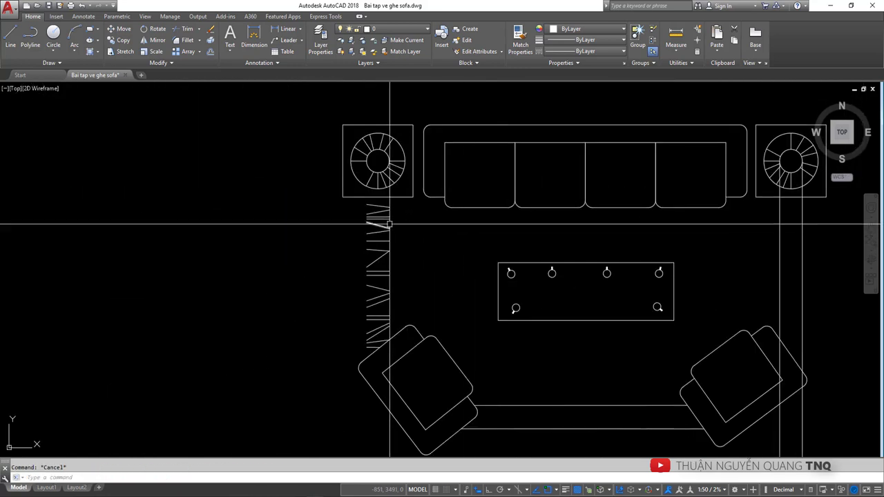
click(357, 202)
click(401, 339)
Copy the left zigzag lines across to the rug's right border
text(co)
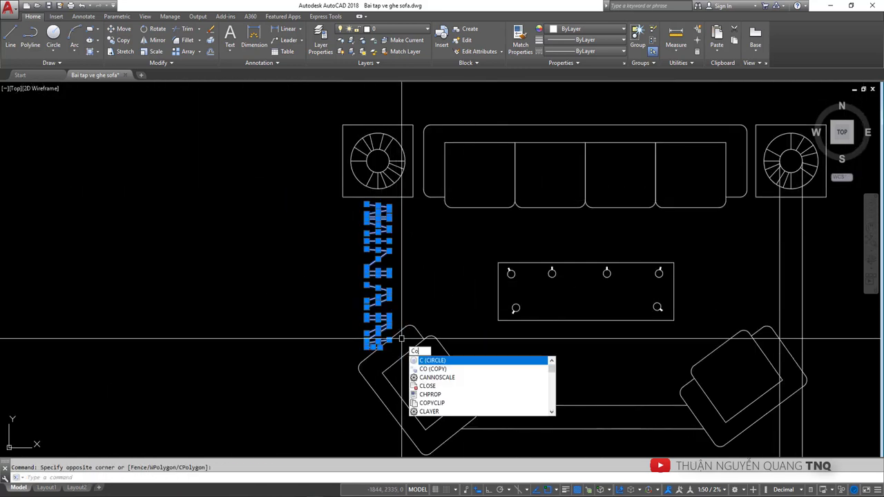
key(Return)
click(389, 204)
middle_drag(617, 246, 425, 285)
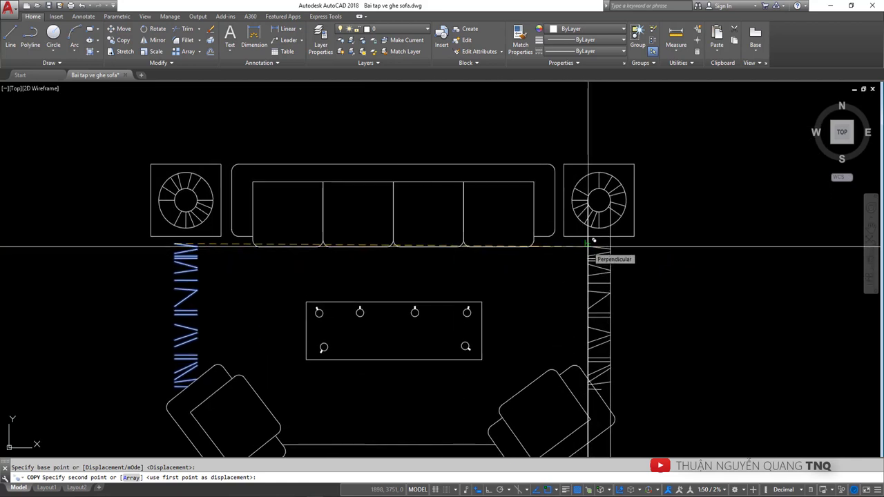
scroll(587, 283, down, 3)
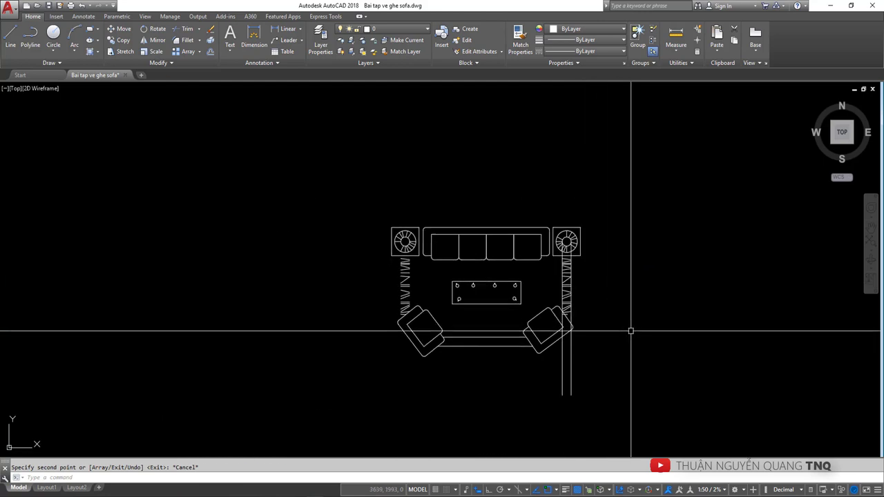
scroll(580, 329, up, 1)
Delete the two extra copied lines on the right border
click(601, 345)
click(532, 394)
key(Delete)
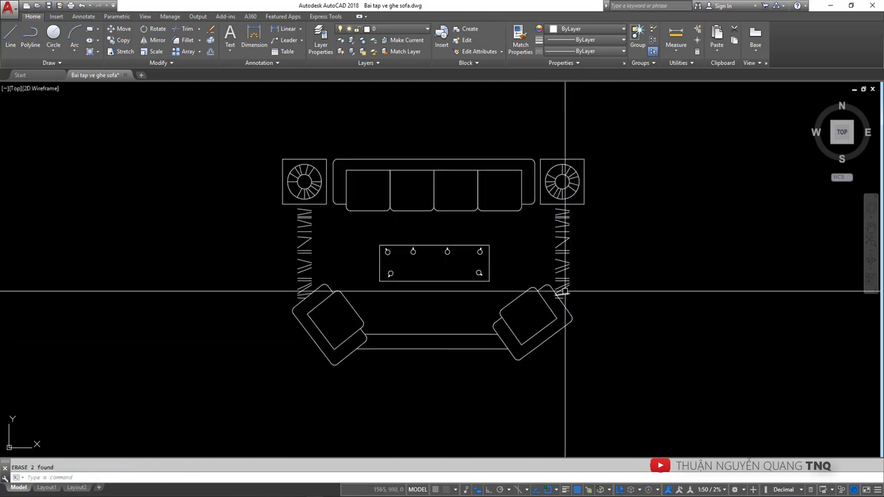
scroll(570, 347, up, 5)
Trim the right zigzag strokes against the right armchair's edge
click(571, 350)
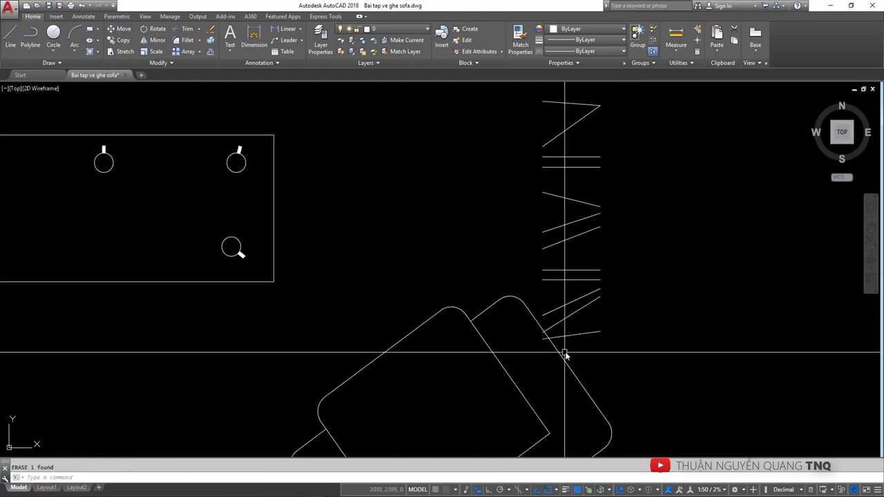
text(tr)
key(Return)
click(532, 300)
key(Return)
scroll(539, 335, up, 2)
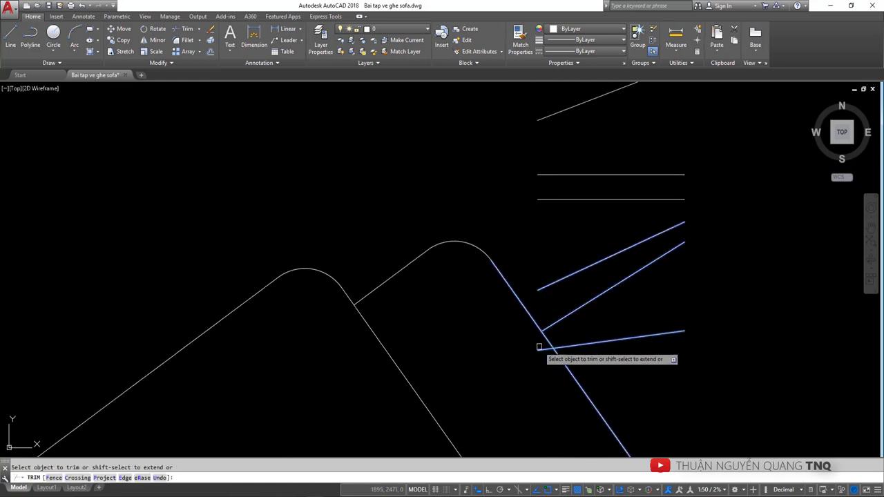
scroll(542, 334, down, 10)
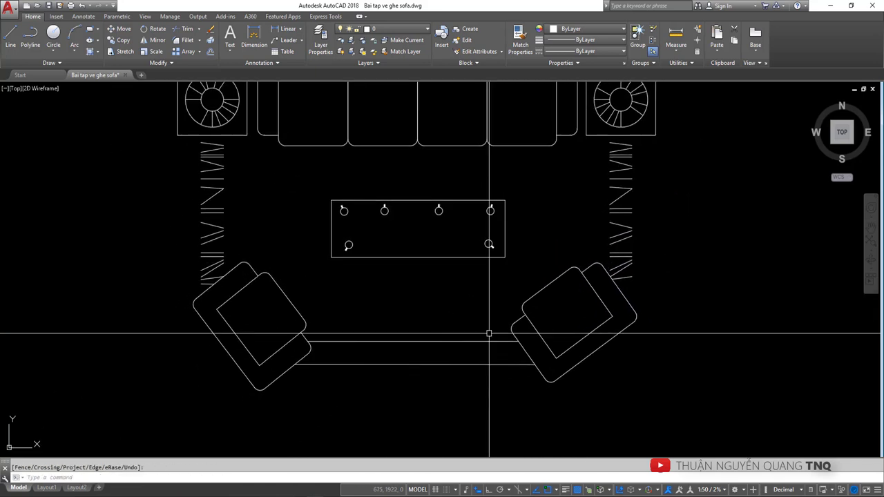
Compare with the reference plan, then crossing-select all the right-border zigzags
key(alt+Tab)
scroll(324, 366, down, 3)
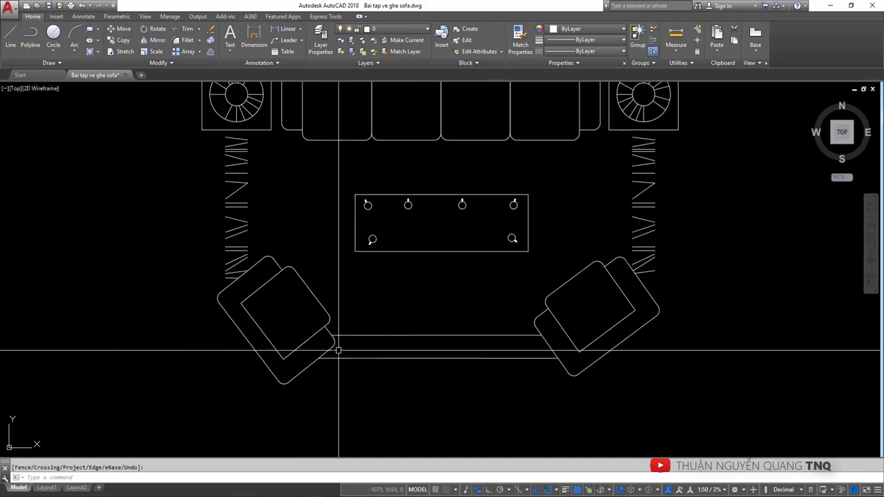
scroll(505, 310, up, 3)
middle_drag(505, 310, 405, 273)
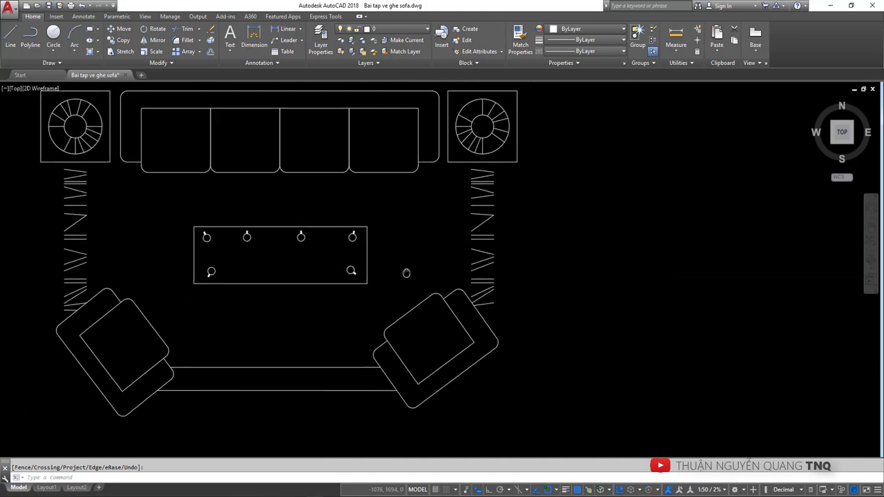
click(519, 320)
click(492, 197)
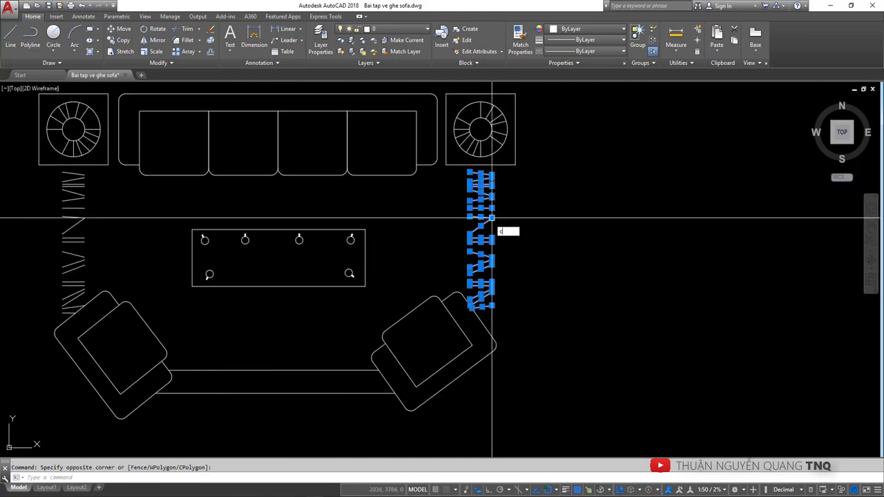
Copy the right-side zigzag strip to a spot below the furniture layout
text(co)
key(Return)
click(490, 308)
scroll(488, 242, down, 8)
mouse_move(491, 218)
click(451, 303)
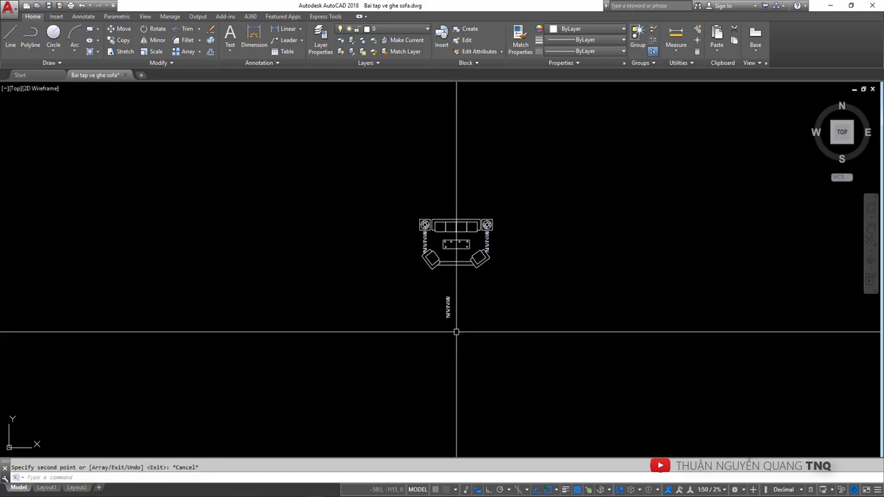
key(Return)
scroll(458, 331, up, 5)
Select the copied zigzag and try rotating it, then cancel and zoom in closer
click(462, 316)
click(410, 200)
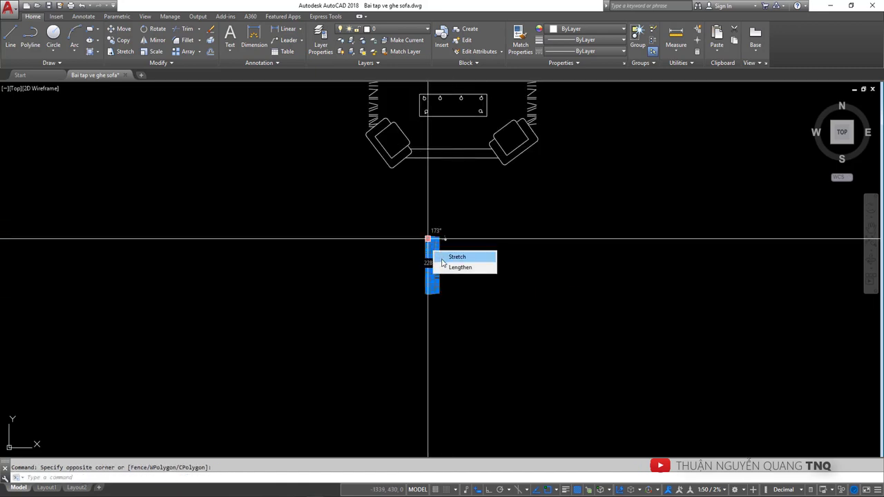
text(o)
key(Return)
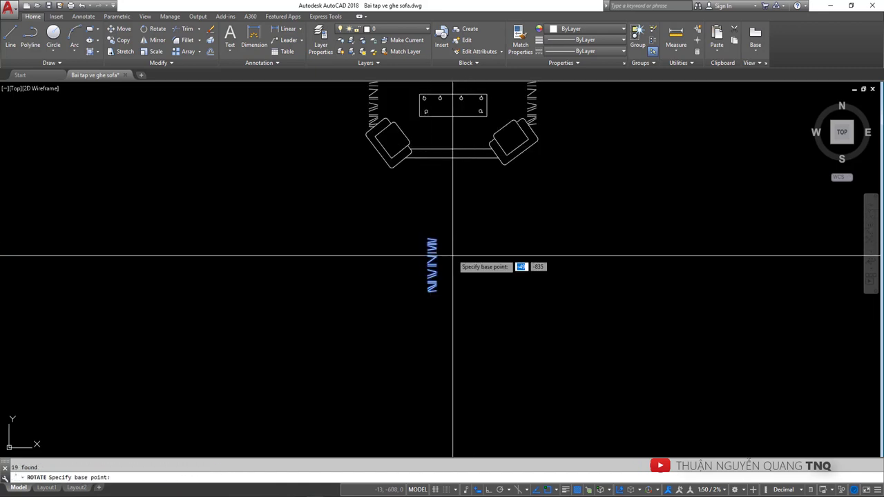
click(454, 257)
key(Escape)
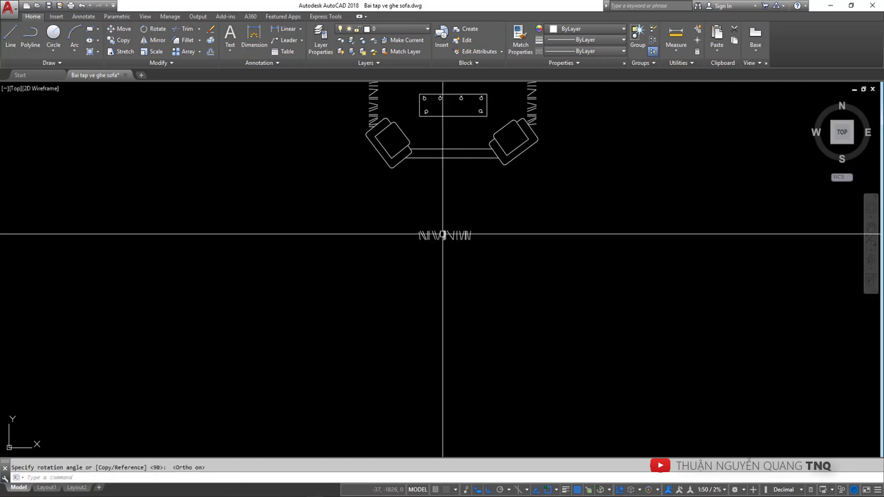
scroll(442, 233, up, 5)
drag(532, 217, 398, 263)
middle_drag(447, 188, 446, 310)
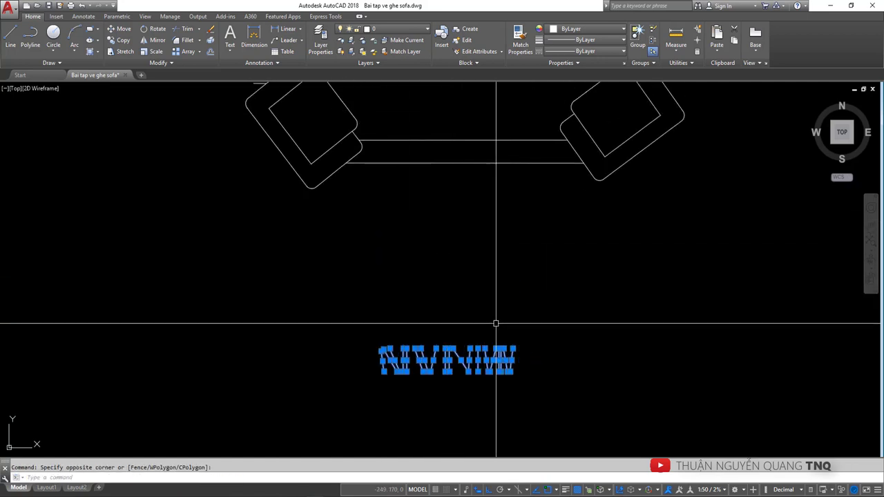
key(Escape)
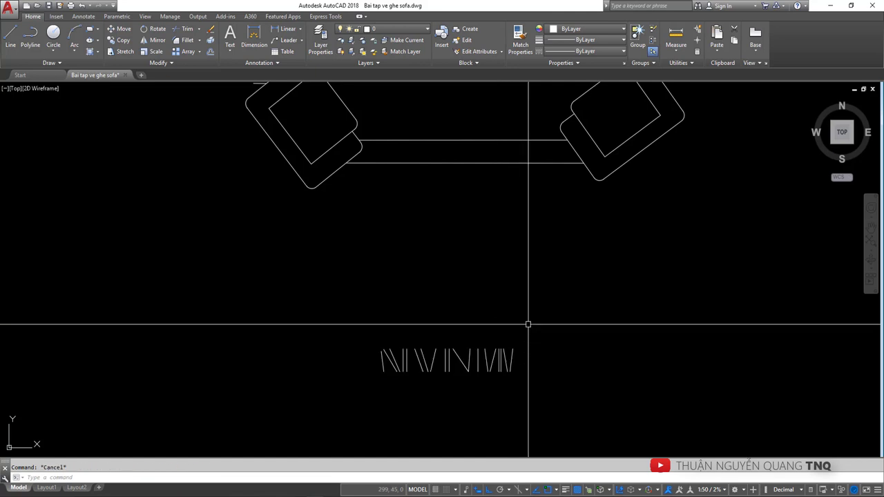
Rotate the copied zigzag 90° about its end so it lies horizontal
click(547, 316)
click(339, 408)
text(ro)
key(Return)
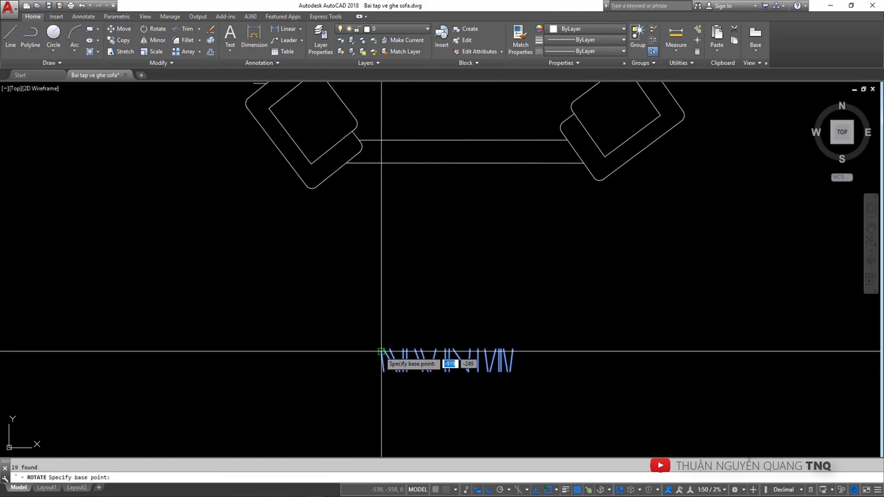
click(380, 363)
middle_drag(374, 142, 353, 284)
scroll(394, 310, down, 4)
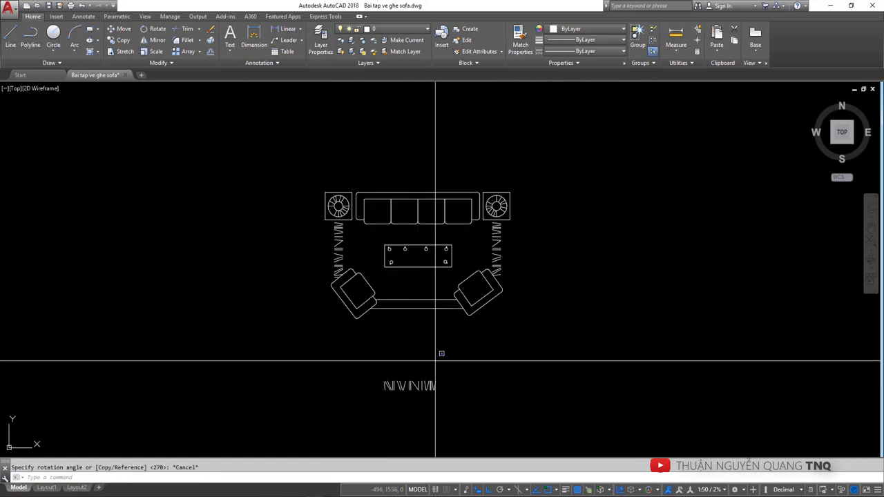
click(438, 355)
click(348, 412)
Start moving the horizontal zigzag between the armchairs, then cancel the move
click(357, 408)
text(m)
key(Return)
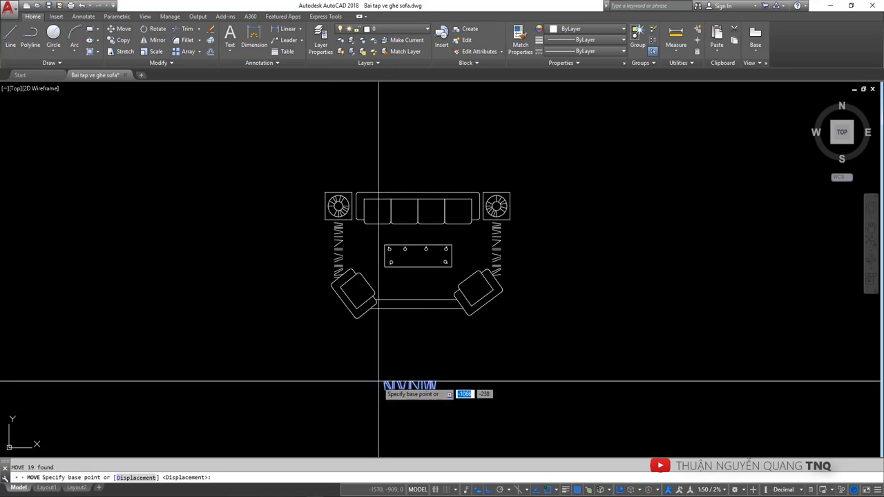
click(382, 391)
scroll(384, 315, up, 2)
scroll(385, 311, up, 5)
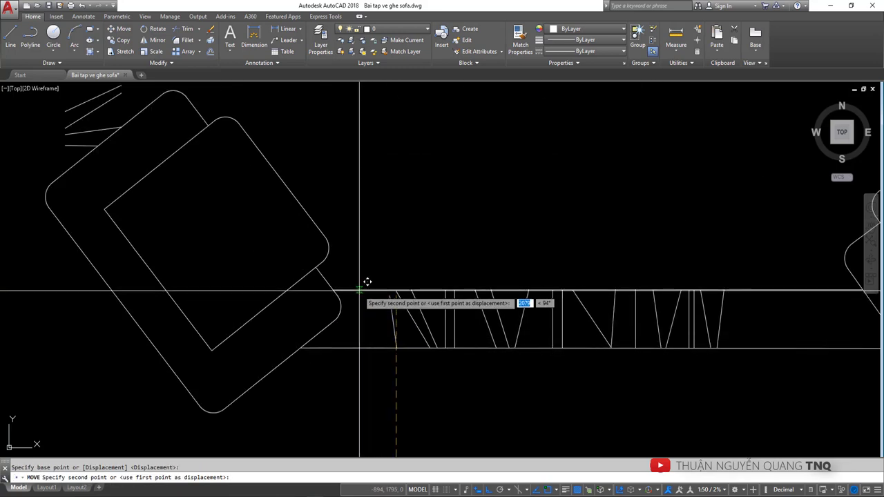
key(Escape)
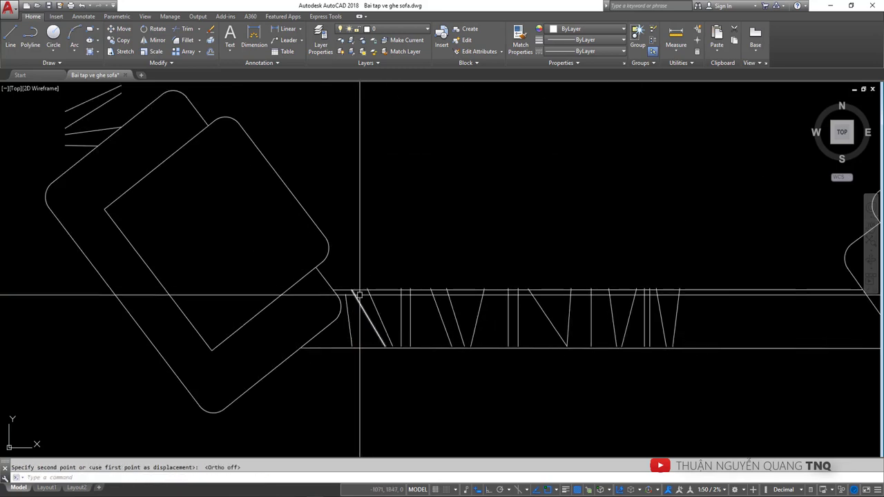
scroll(479, 323, down, 4)
scroll(479, 323, up, 2)
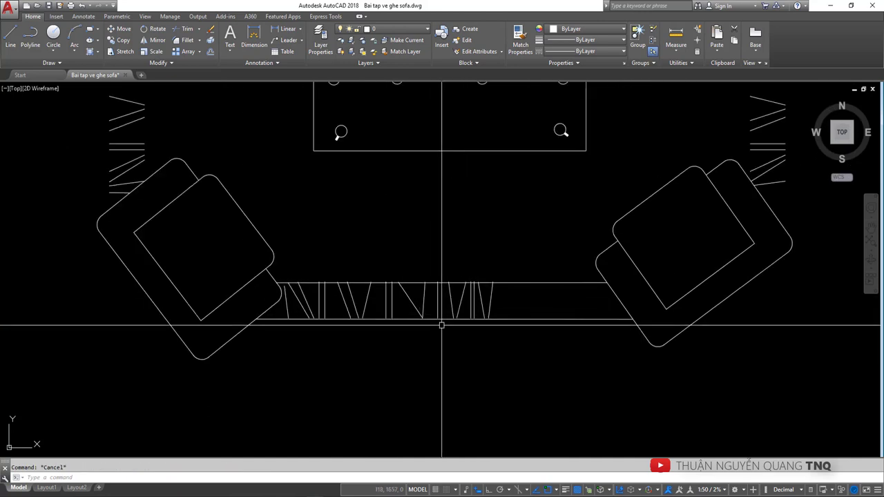
Copy the right-hand zigzag strokes further right along the bottom border
click(396, 276)
click(507, 336)
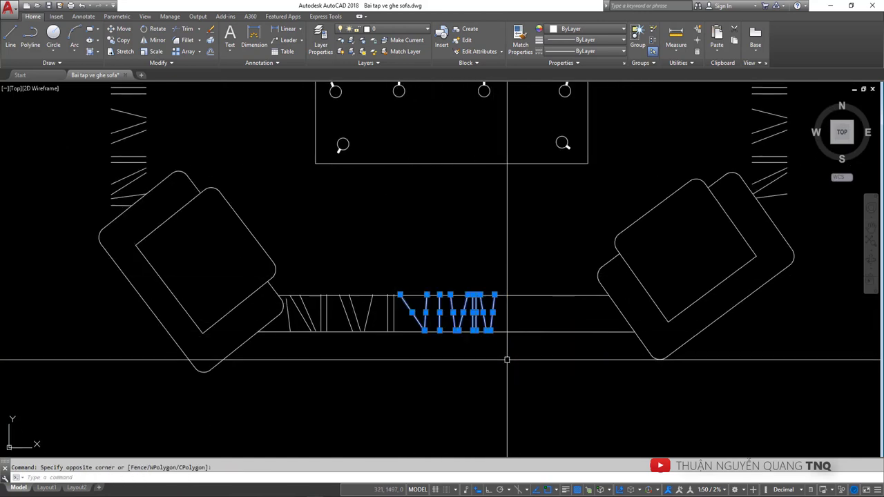
text(co)
key(Return)
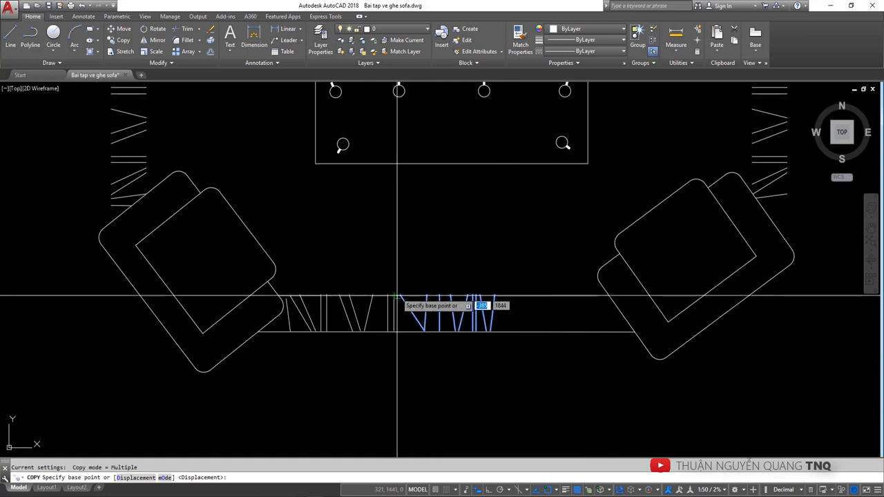
click(399, 295)
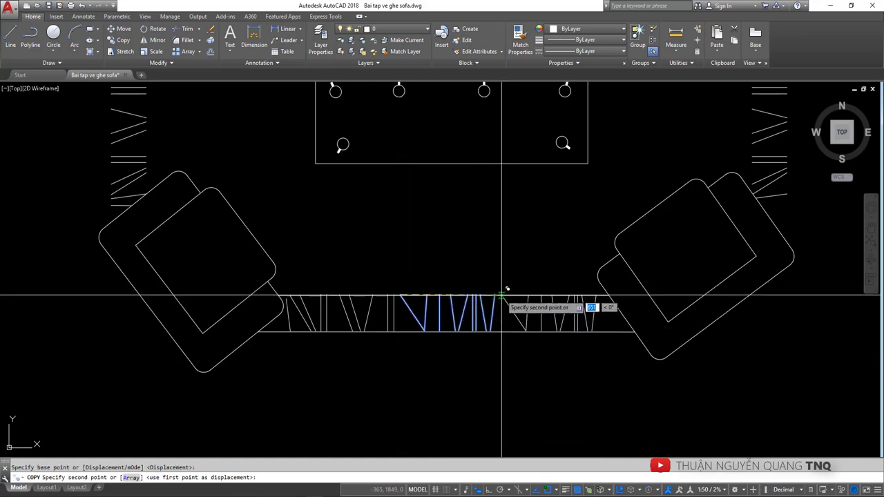
click(507, 296)
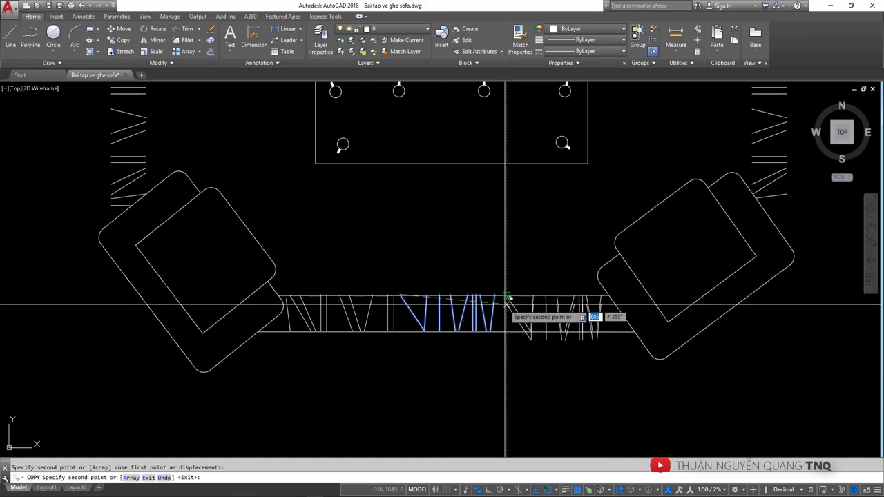
key(Escape)
Erase the two long horizontal edge lines of the bottom rug border
scroll(543, 347, down, 3)
scroll(522, 328, up, 3)
click(522, 334)
scroll(518, 294, up, 3)
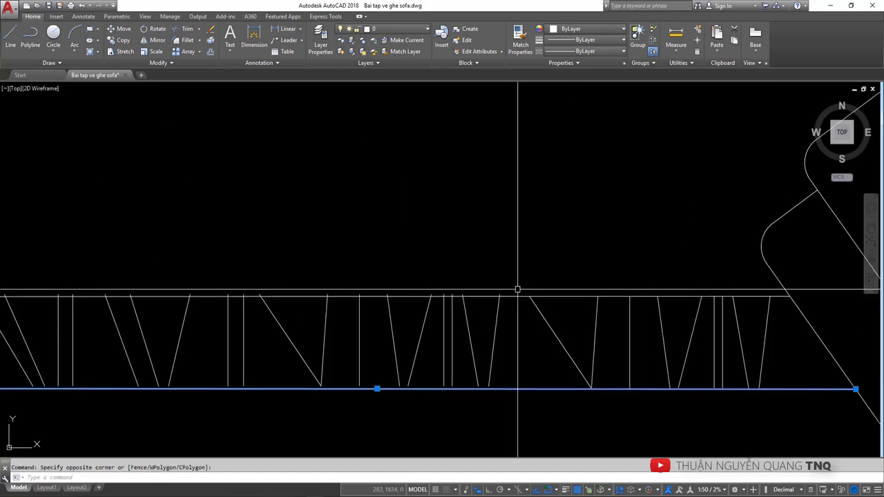
click(509, 296)
key(Delete)
scroll(512, 328, down, 5)
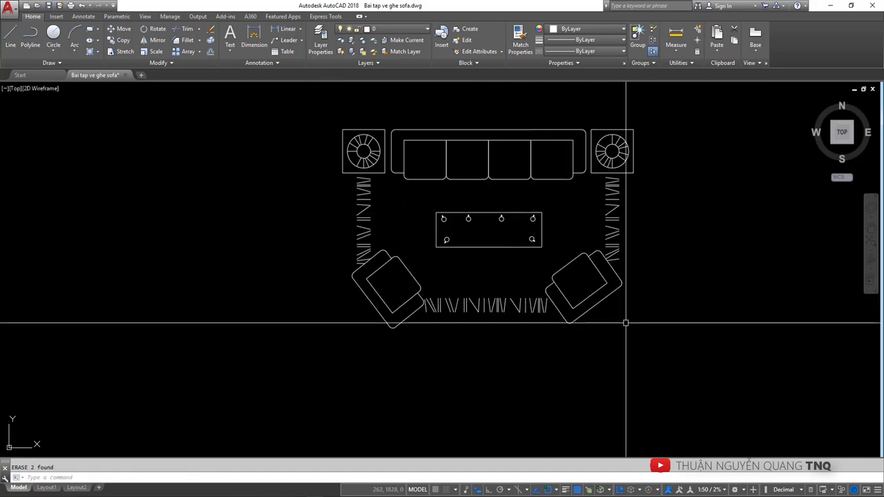
scroll(546, 307, down, 2)
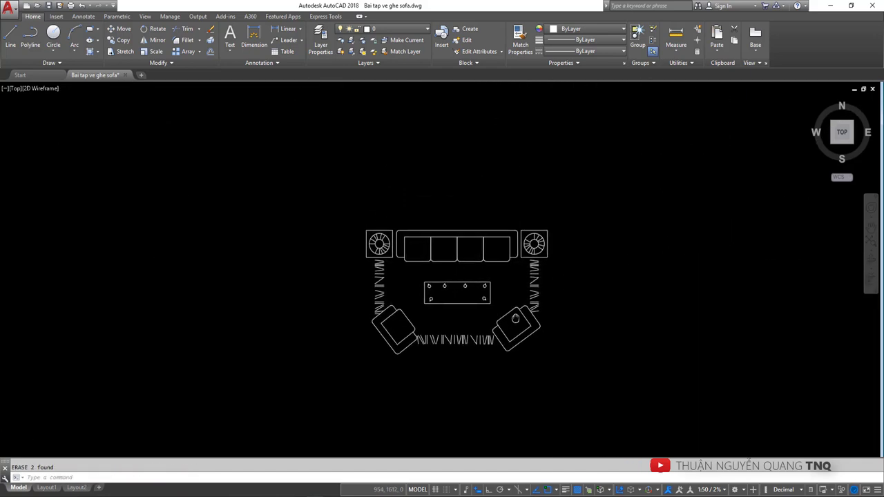
Nudge the drawing view slightly and switch to the reference image in Photos
scroll(573, 328, up, 2)
mouse_move(575, 324)
middle_down()
mouse_move(577, 307)
mouse_move(568, 320)
middle_up()
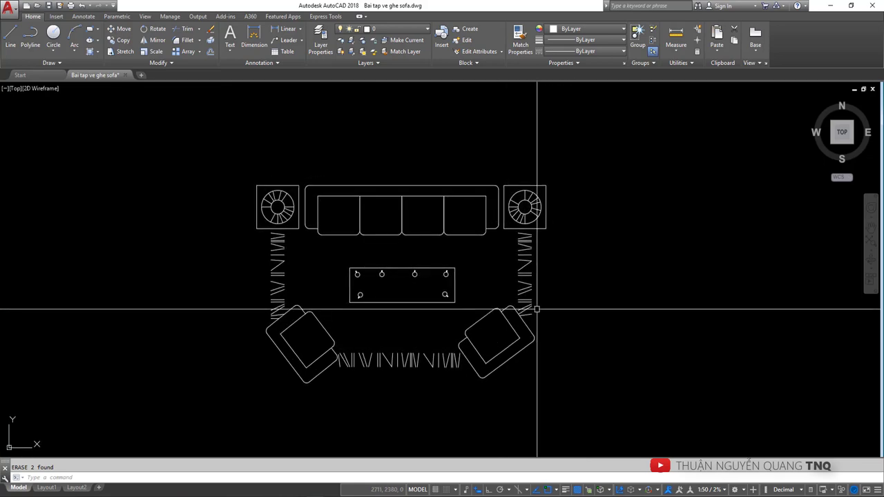
key(alt)
key(alt+Tab)
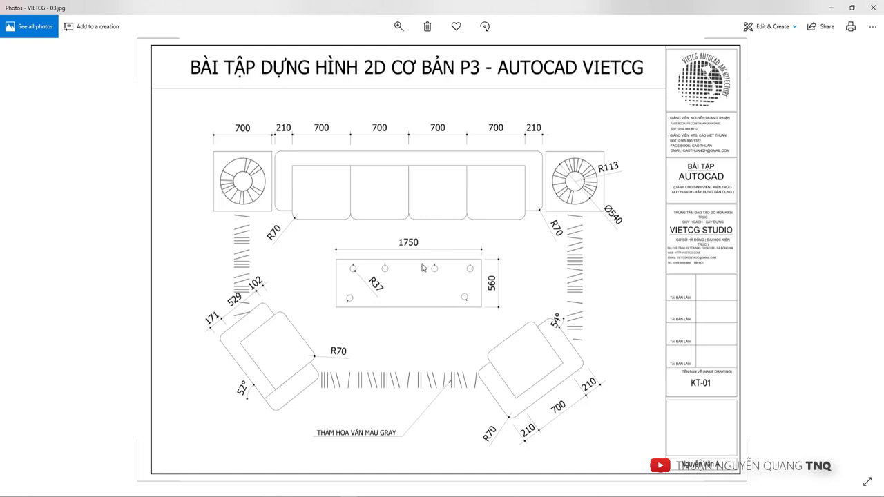
Close the reference viewer and open VIETCG - 04.jpg from File Explorer
click(833, 12)
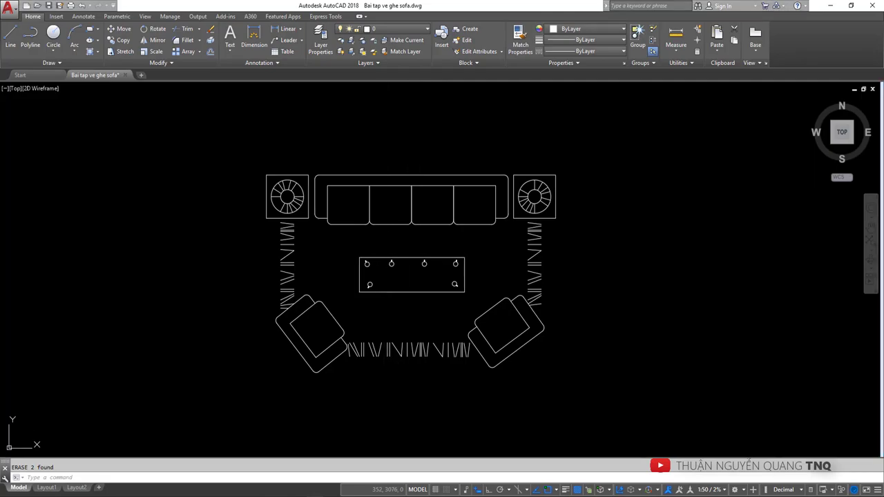
key(alt+Tab)
key(alt+F4)
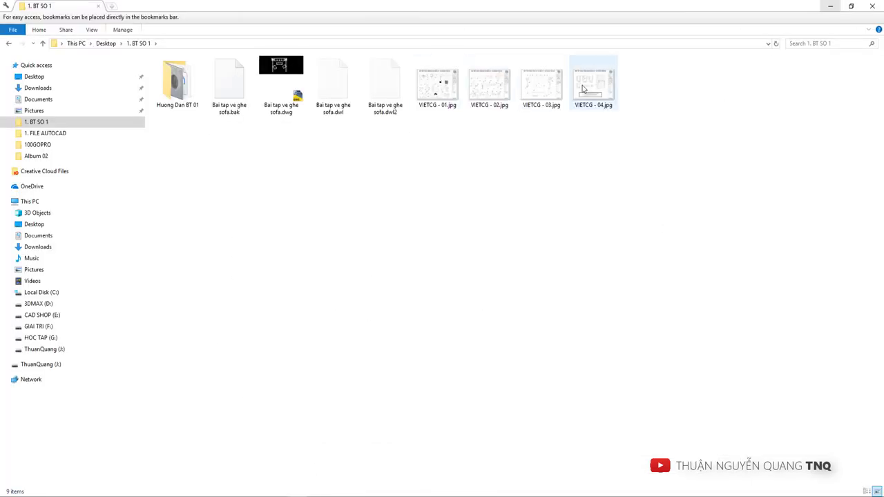
double_click(590, 88)
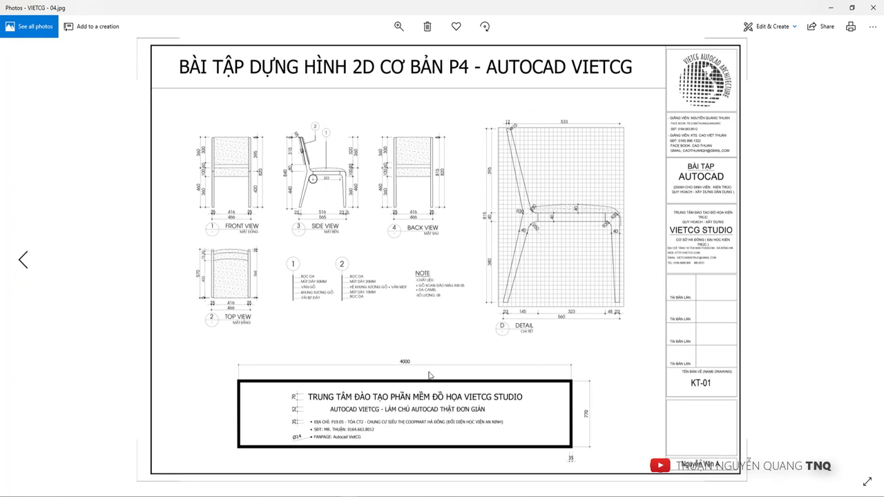
Close the Photos windows for VIETCG - 04.jpg and VIETCG - 03.jpg
click(836, 10)
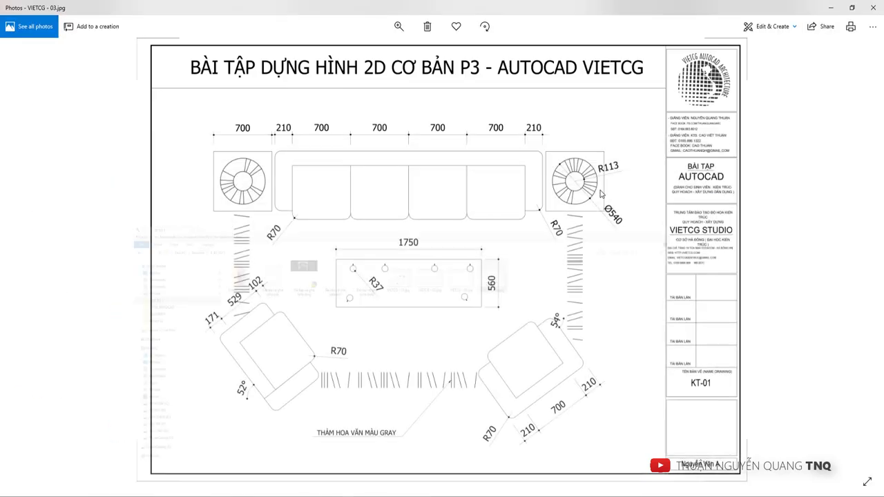
click(835, 7)
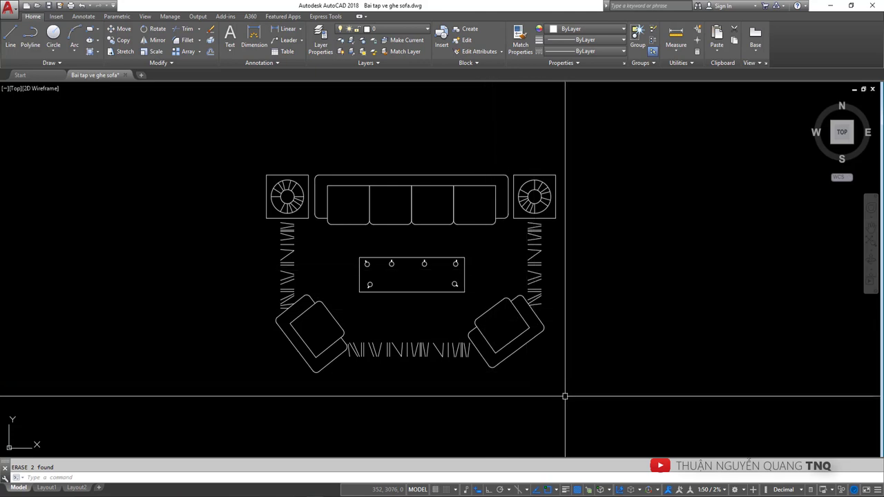
middle_drag(566, 384, 563, 366)
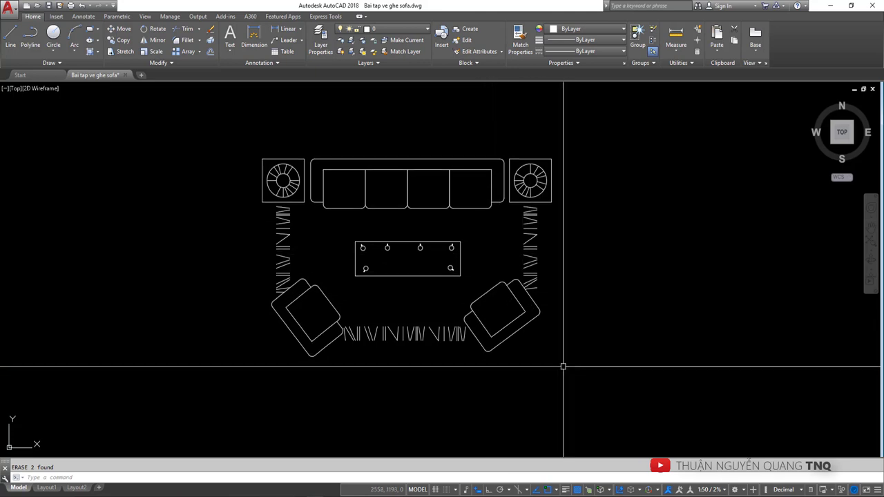
scroll(563, 367, up, 2)
middle_drag(538, 339, 586, 391)
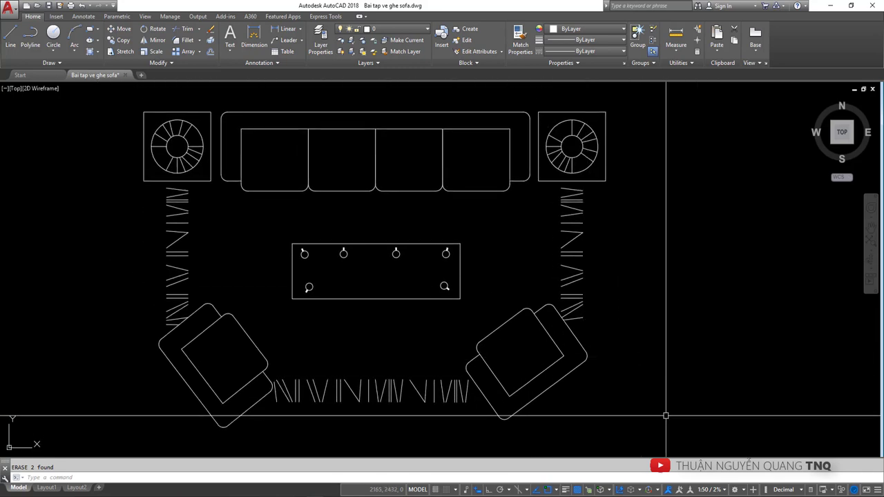